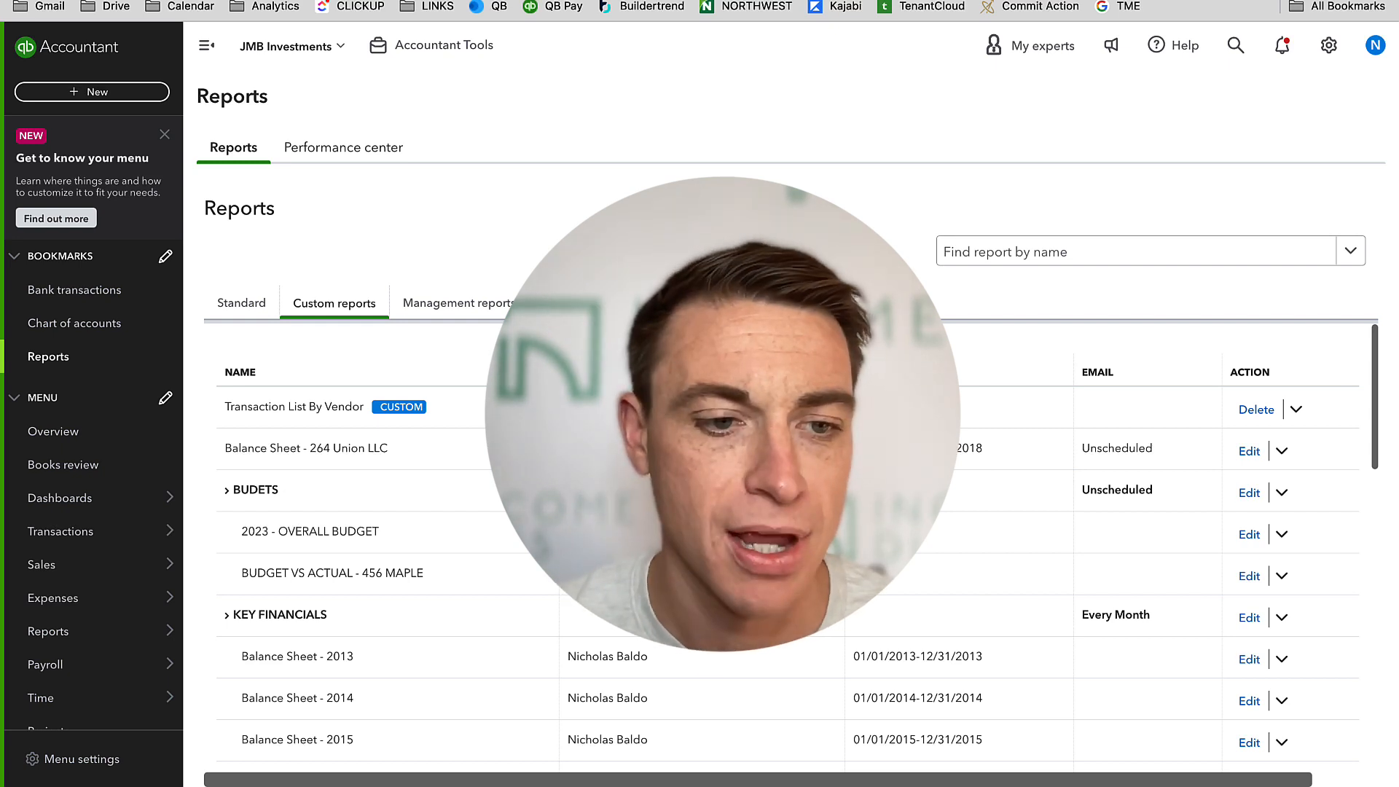
Look through the chart of accounts for the Security Deposits liability account.
{"action": "mouse_move", "coordinate": [133, 616]}
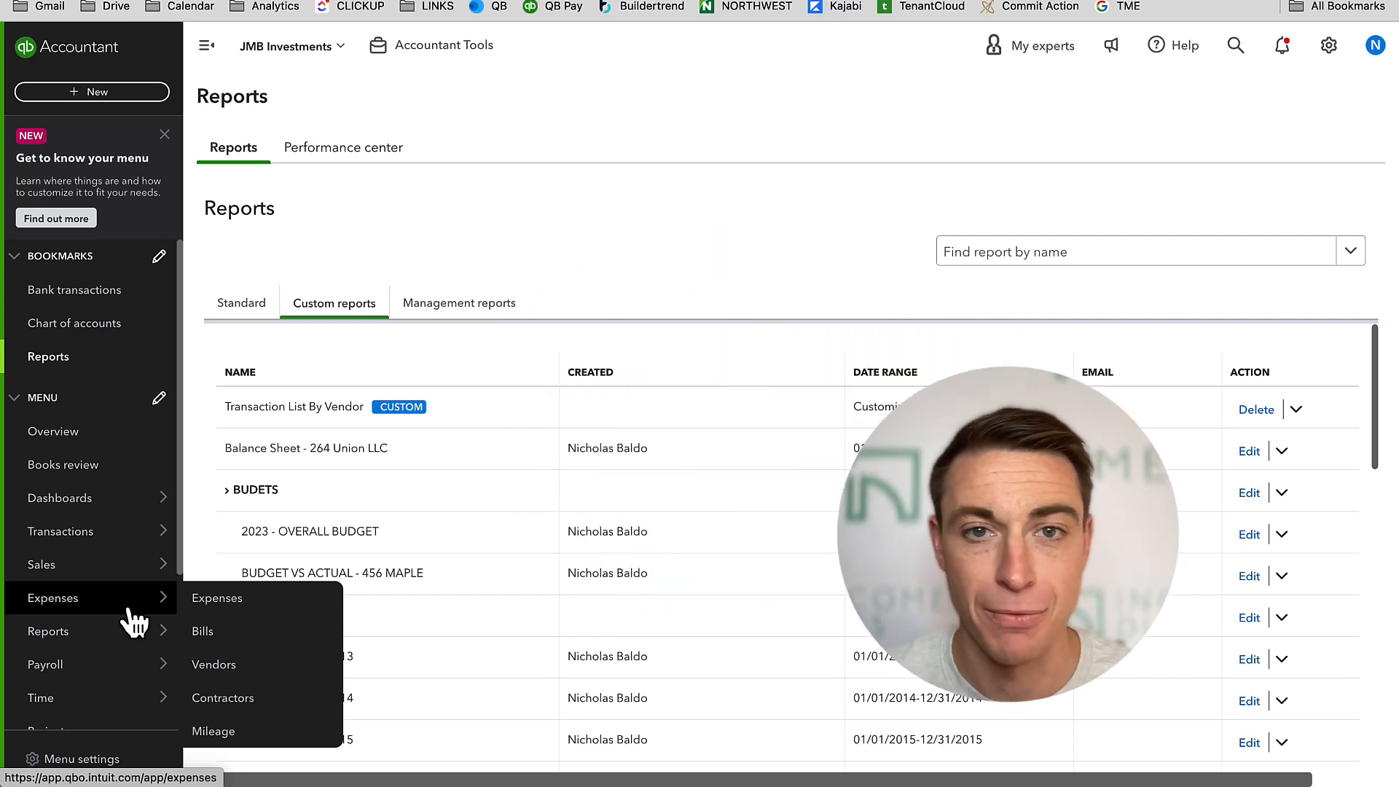
{"action": "left_click", "coordinate": [83, 319]}
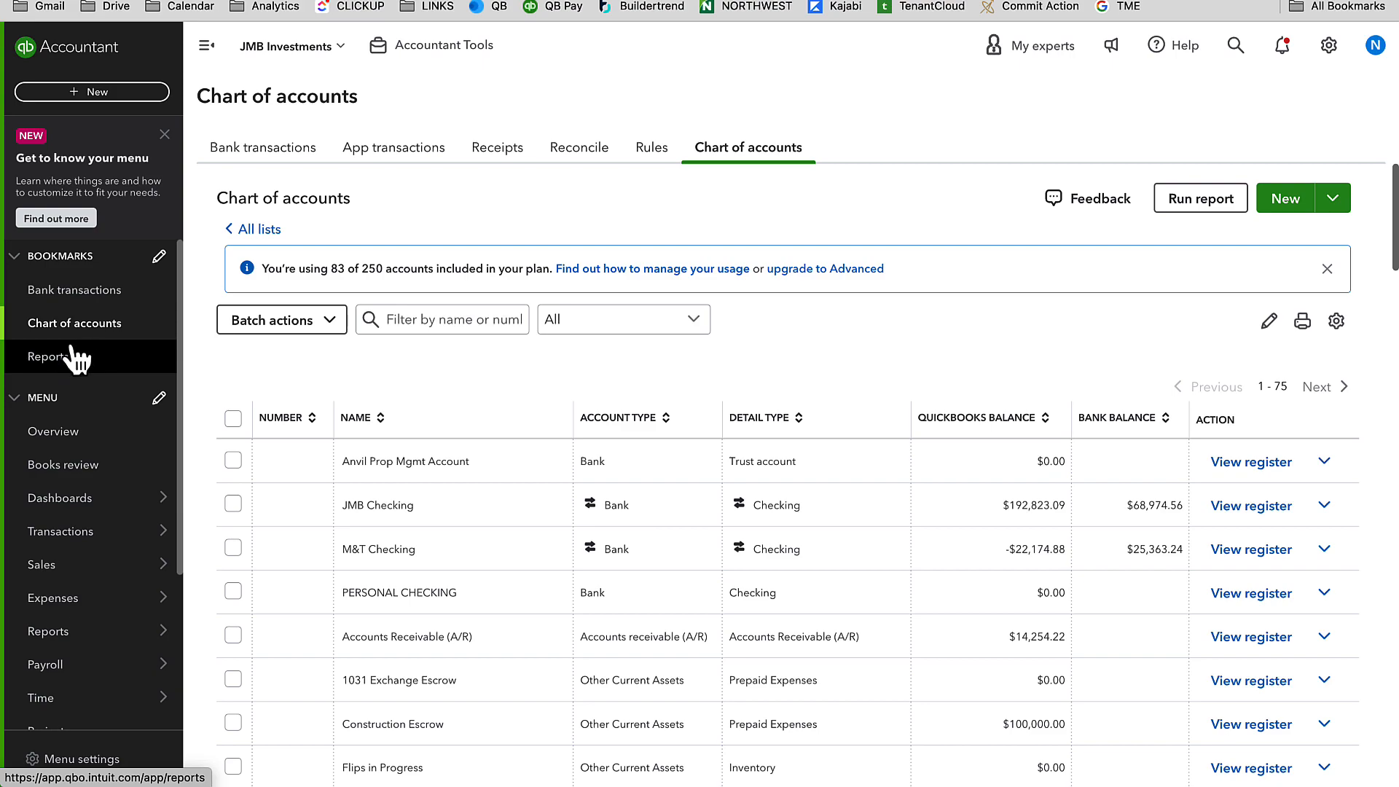
{"action": "scroll", "coordinate": [414, 470], "scroll_direction": "down", "scroll_amount": 15}
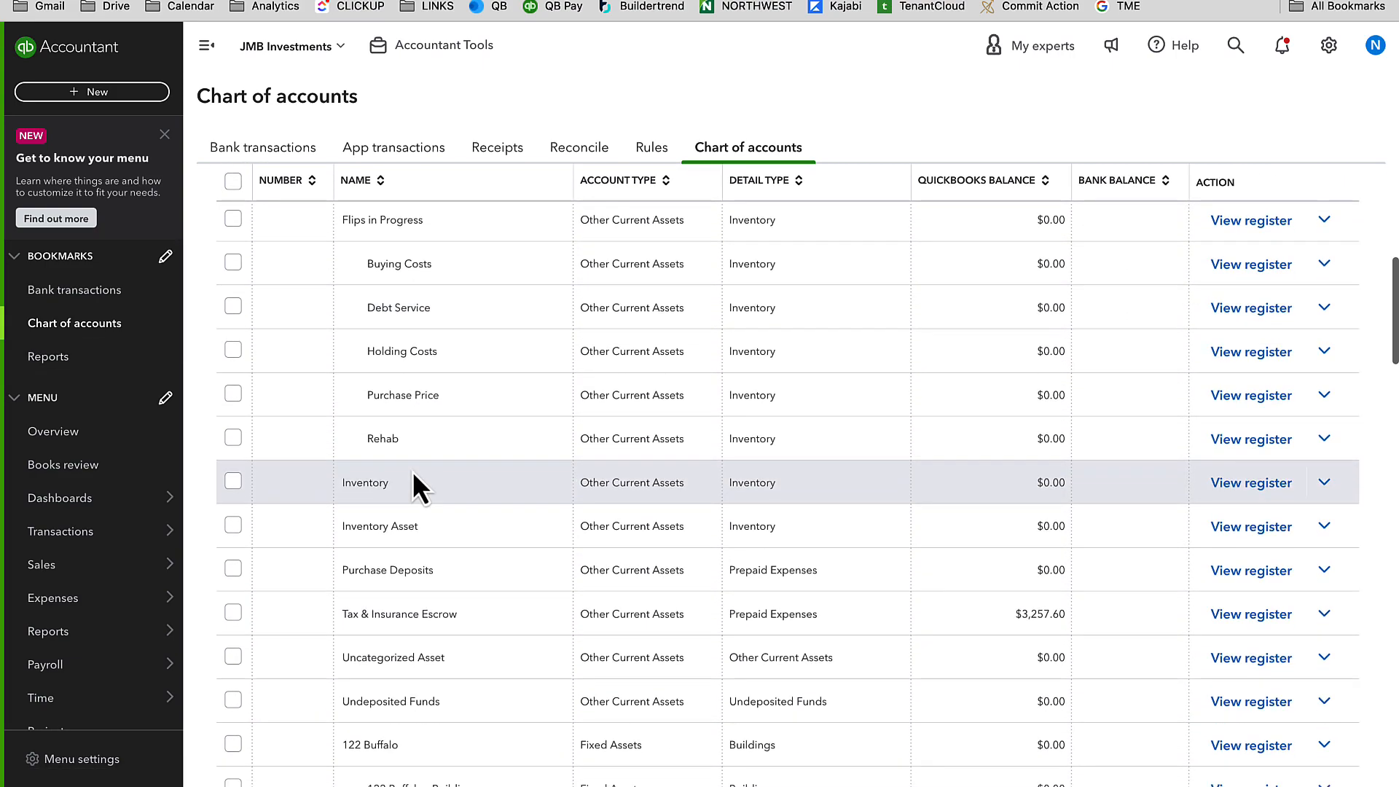
{"action": "scroll", "coordinate": [413, 470], "scroll_direction": "down", "scroll_amount": 10}
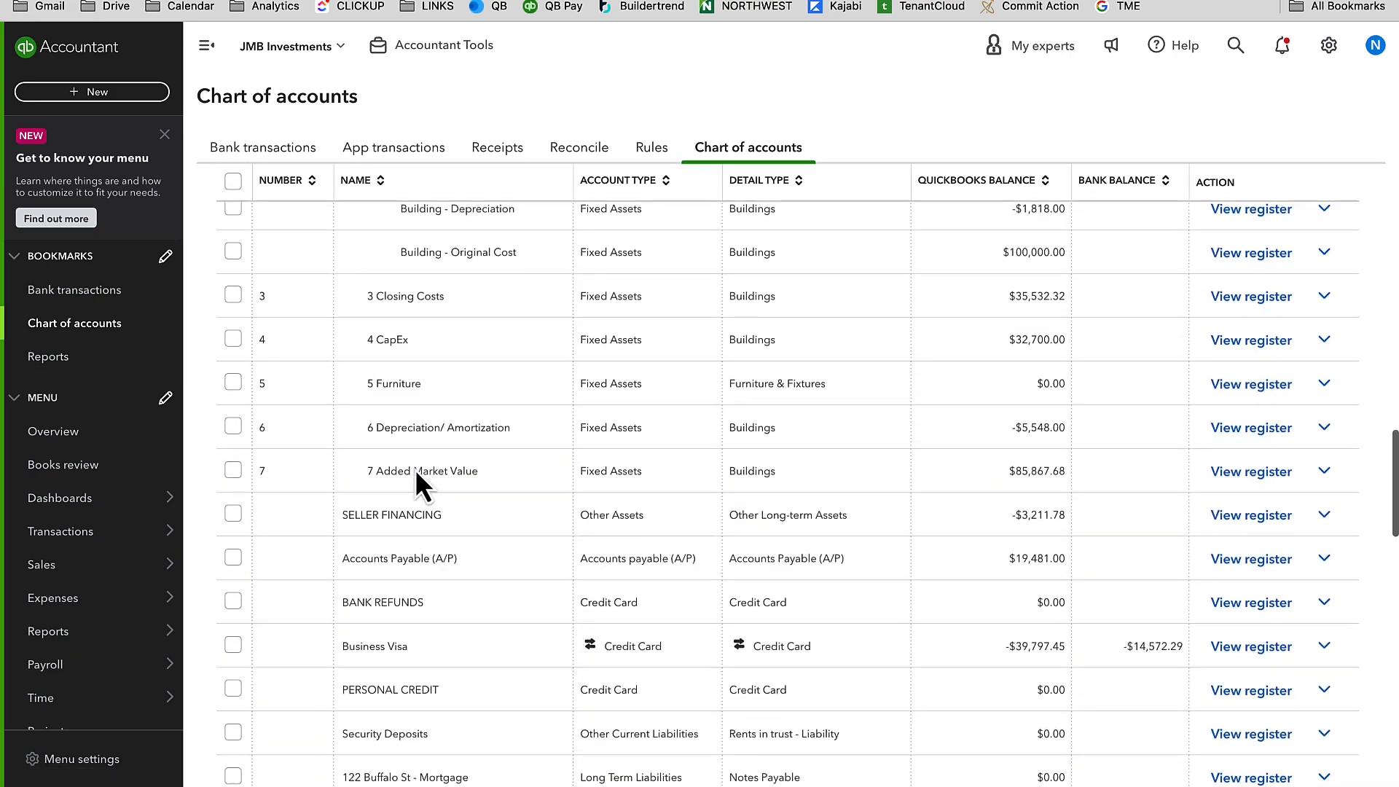
{"action": "scroll", "coordinate": [415, 469], "scroll_direction": "down", "scroll_amount": 2}
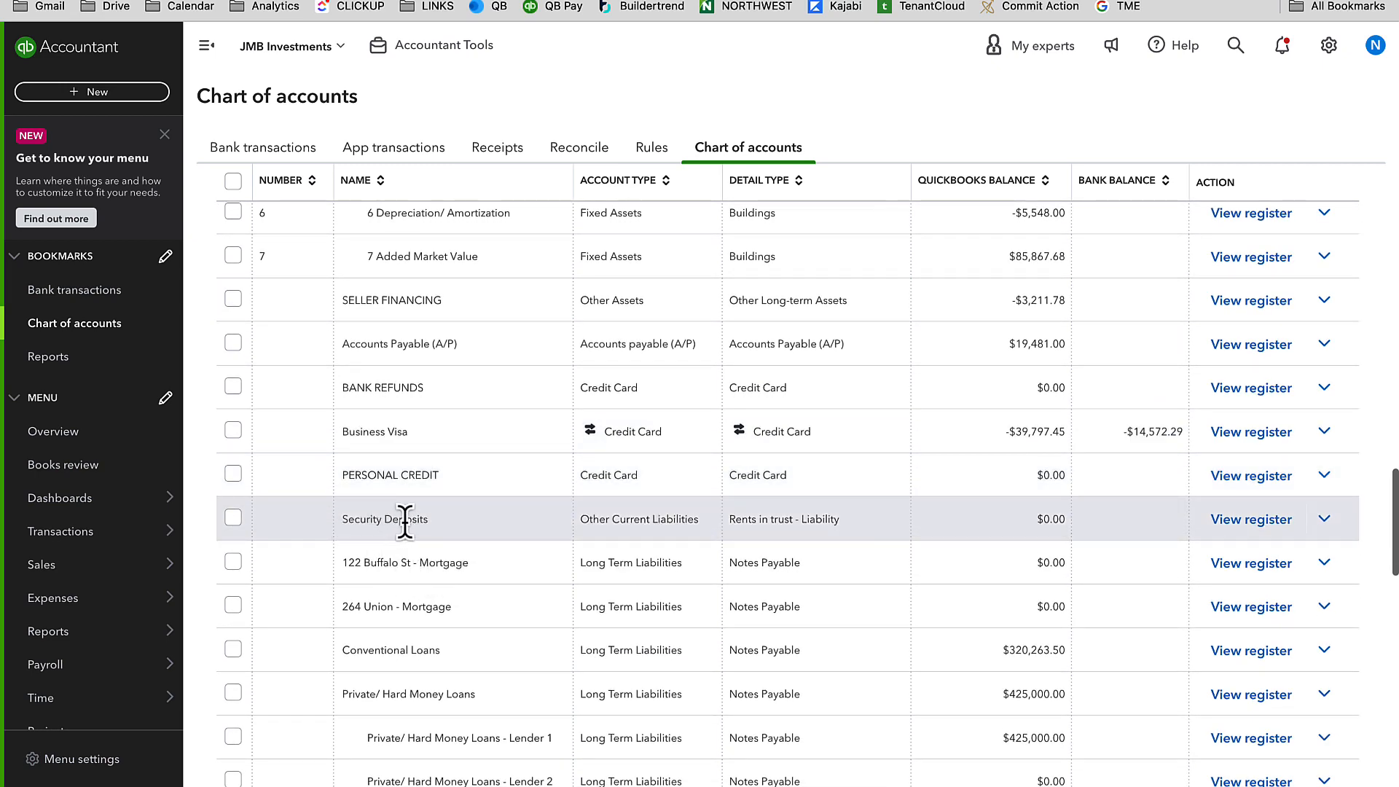
{"action": "left_click_drag", "start_coordinate": [441, 522], "coordinate": [327, 527]}
{"action": "scroll", "coordinate": [650, 527], "scroll_direction": "up", "scroll_amount": 15}
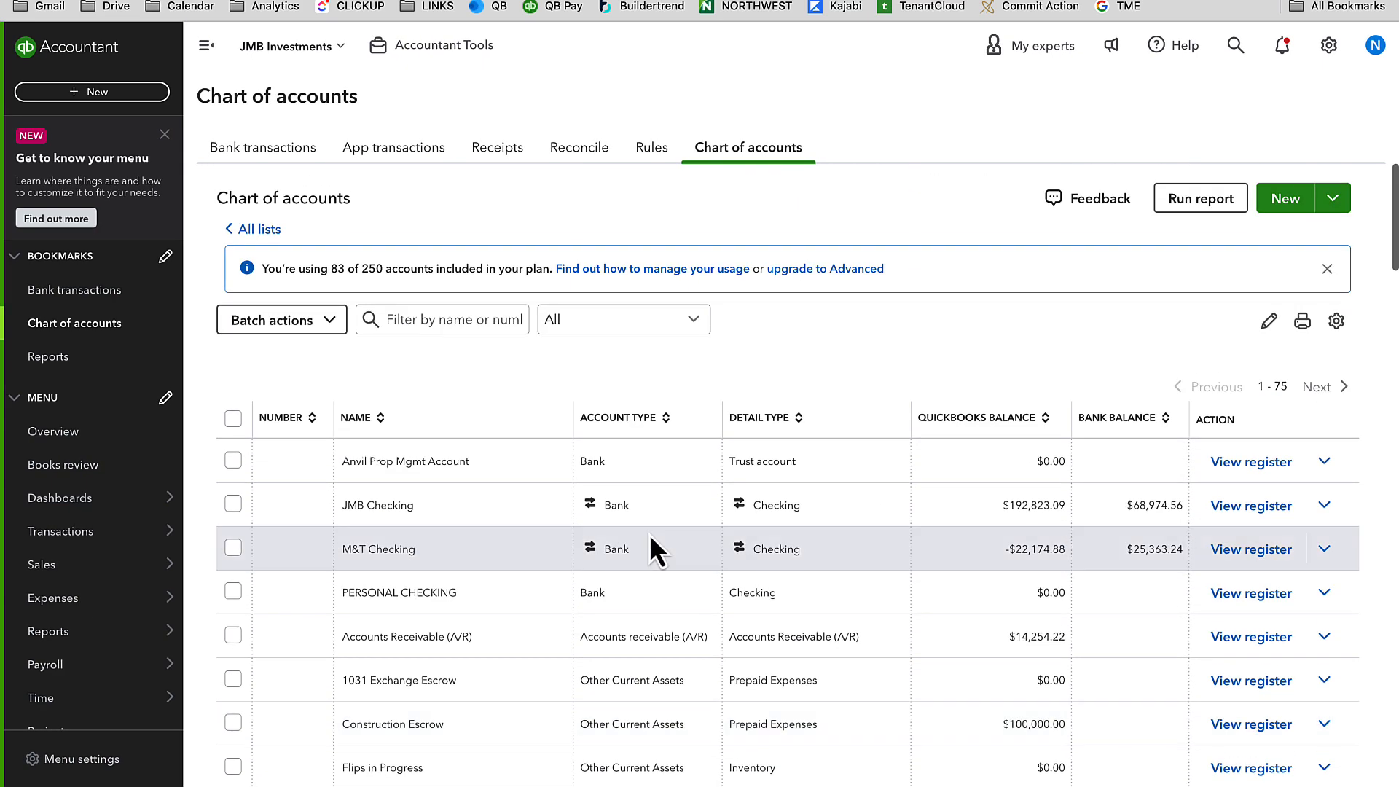
{"action": "left_click", "coordinate": [1270, 208]}
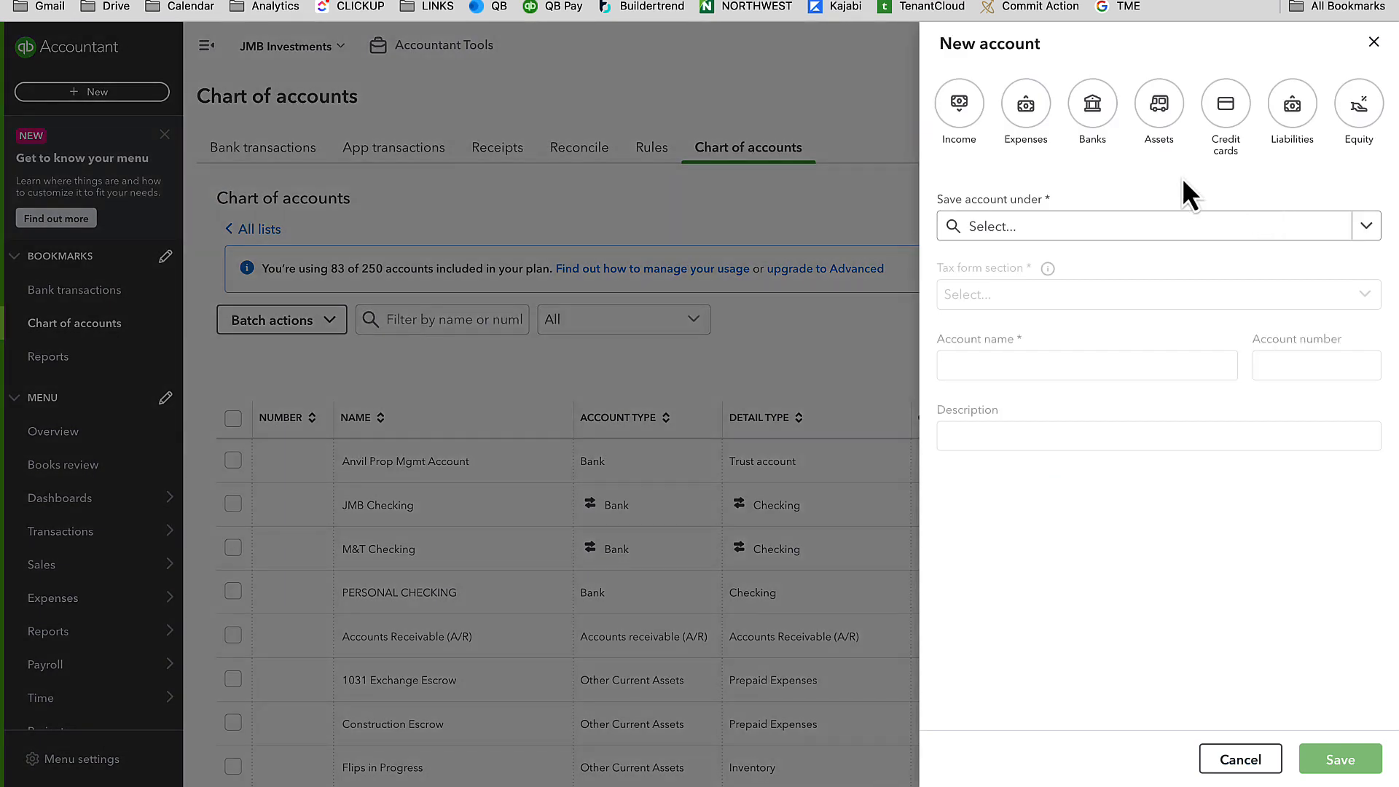
{"action": "left_click", "coordinate": [1289, 133]}
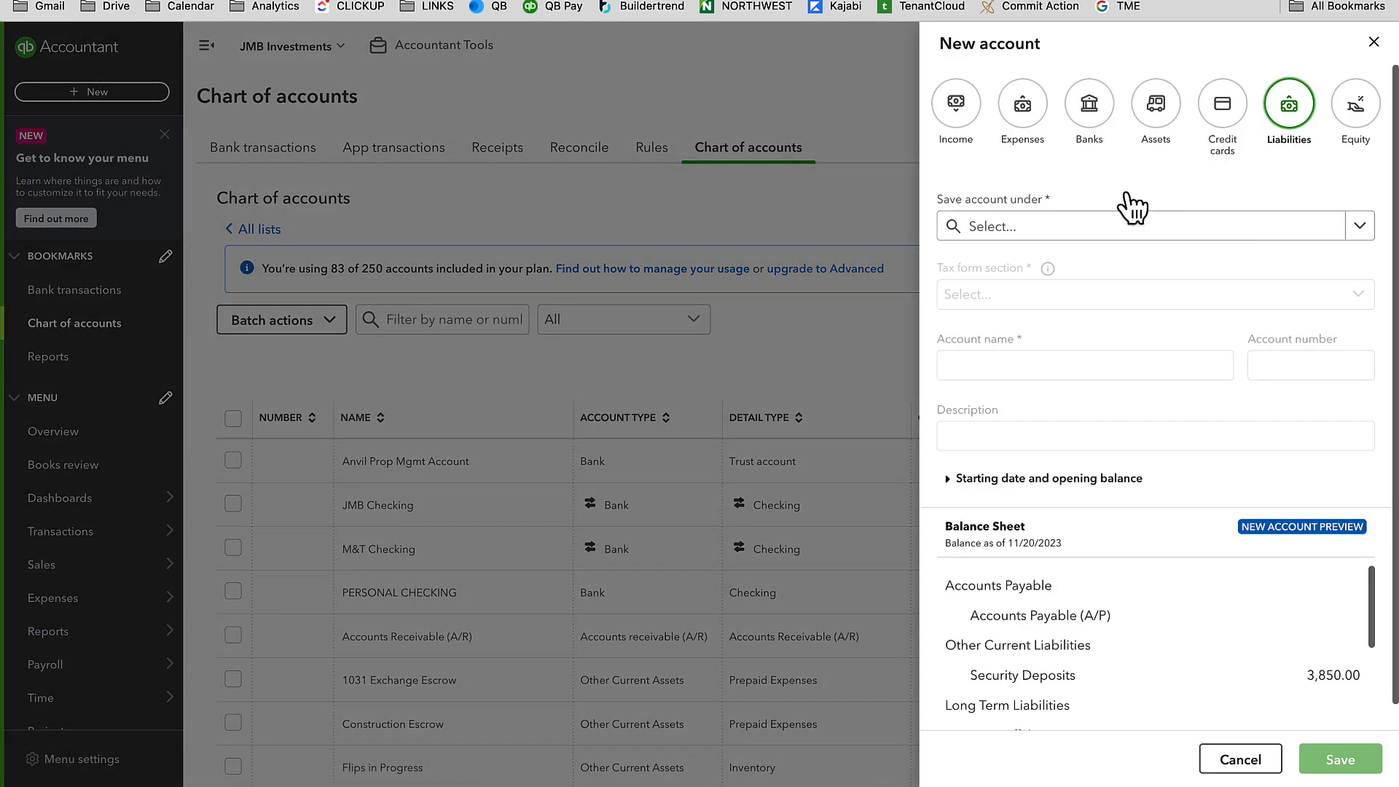
{"action": "left_click", "coordinate": [1038, 226]}
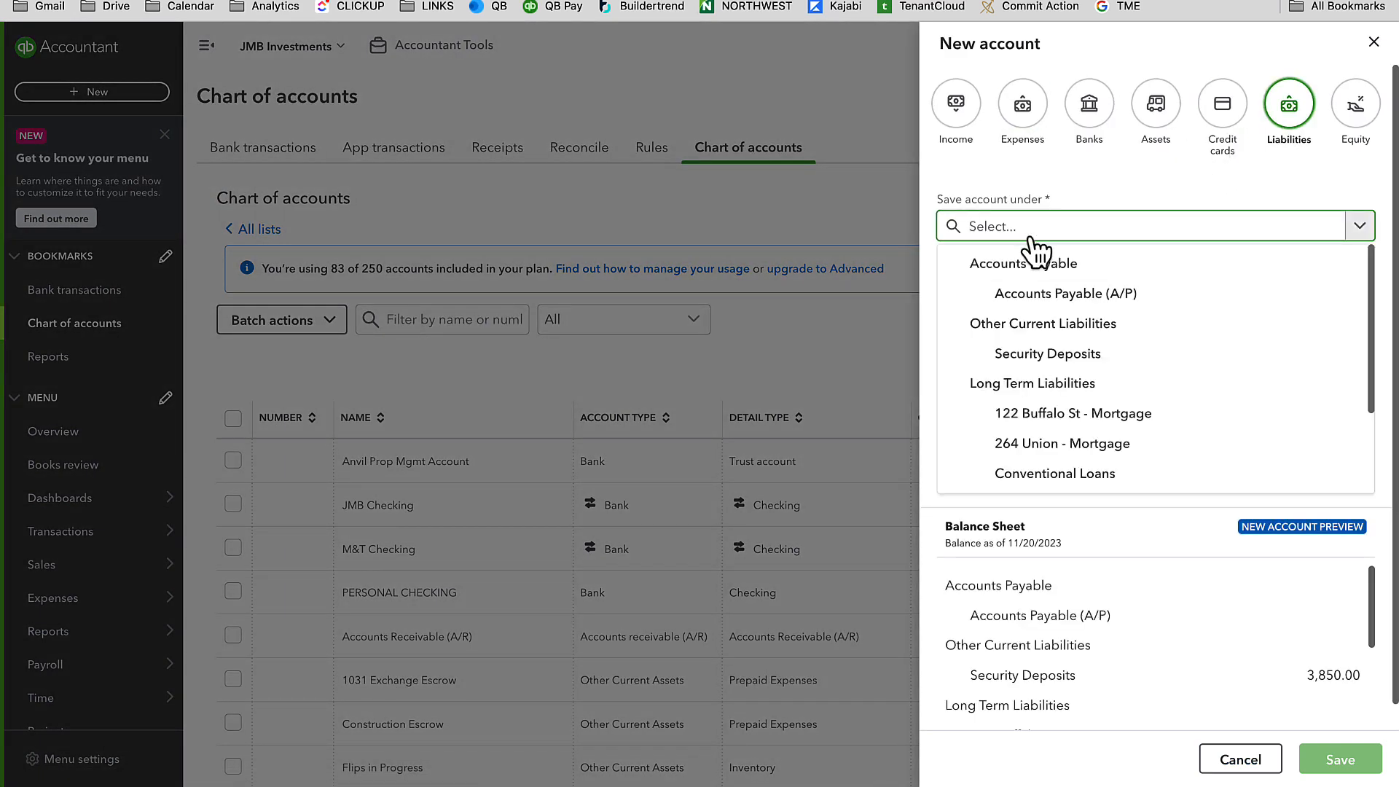
{"action": "left_click", "coordinate": [1079, 329]}
{"action": "left_click", "coordinate": [980, 352]}
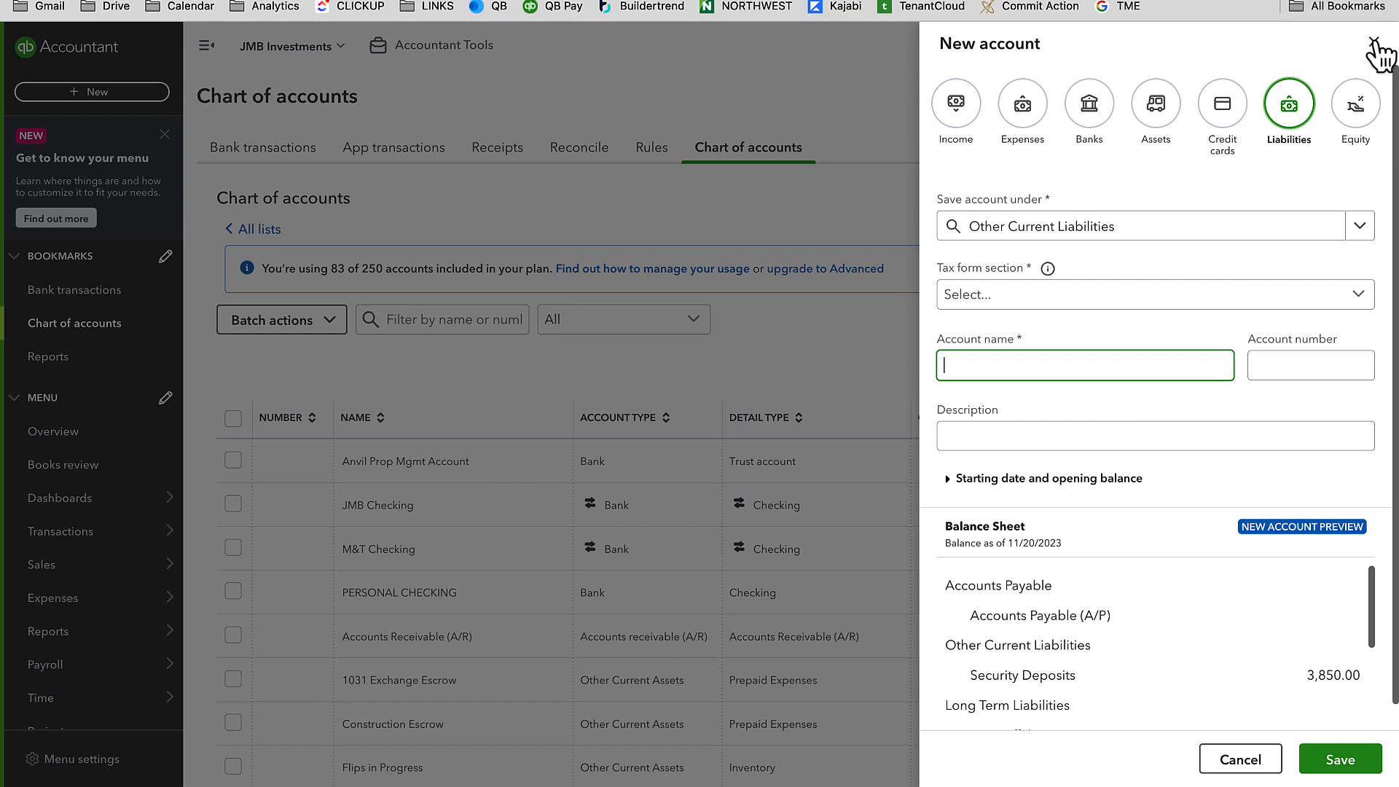
{"action": "left_click", "coordinate": [1374, 45]}
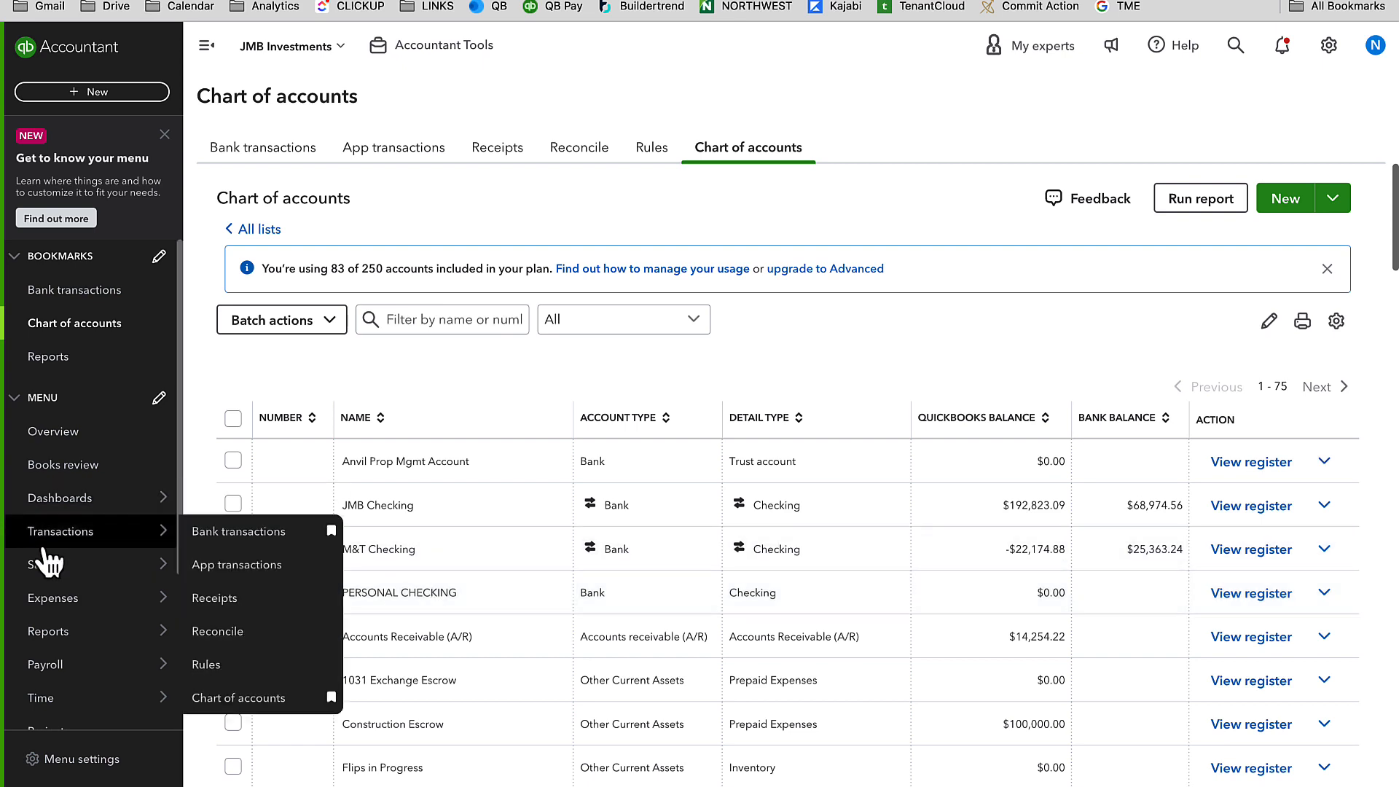
Open the custom report "Balance Sheet - 2018" from the KEY FINANCIALS group.
{"action": "mouse_move", "coordinate": [94, 634]}
{"action": "left_click", "coordinate": [225, 635]}
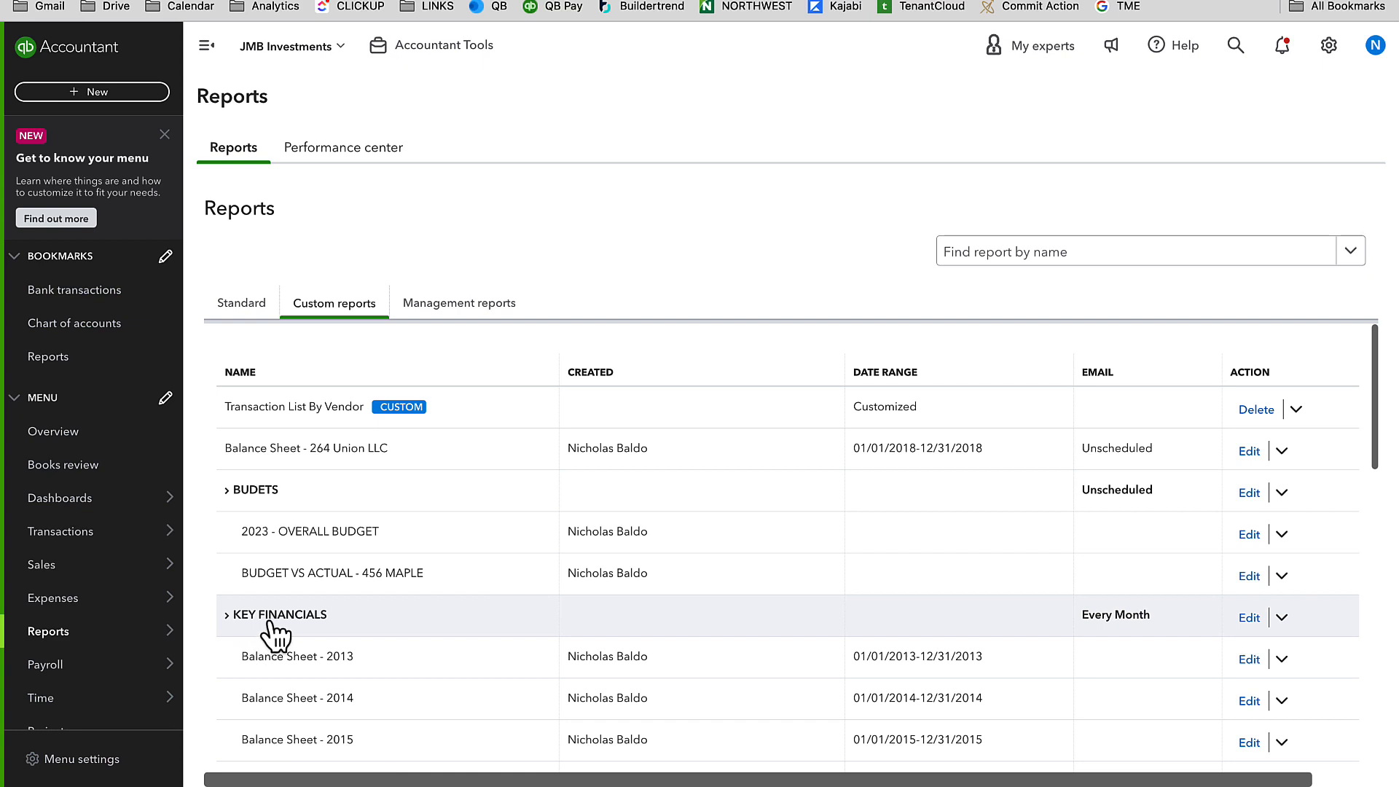
{"action": "scroll", "coordinate": [306, 656], "scroll_direction": "down", "scroll_amount": 3}
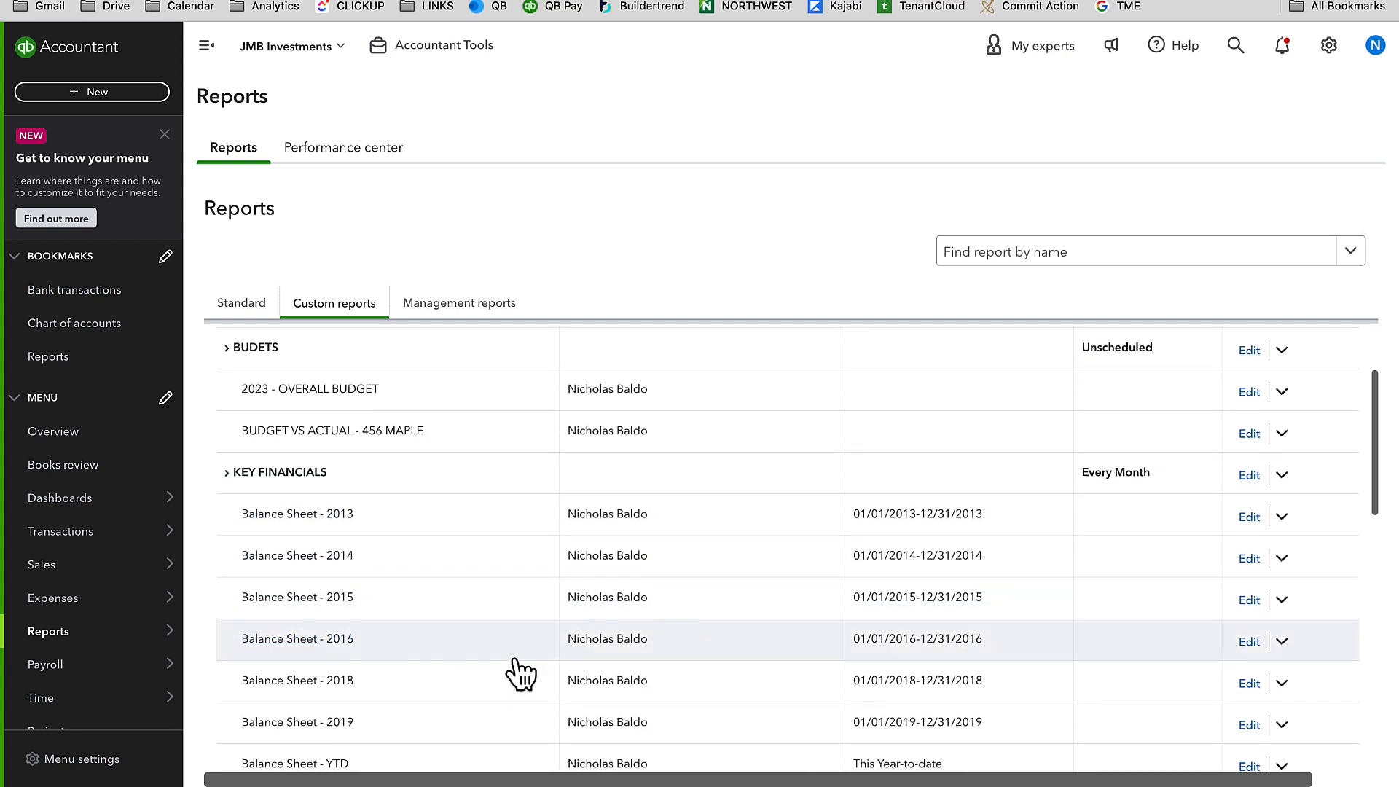
{"action": "left_click", "coordinate": [331, 685]}
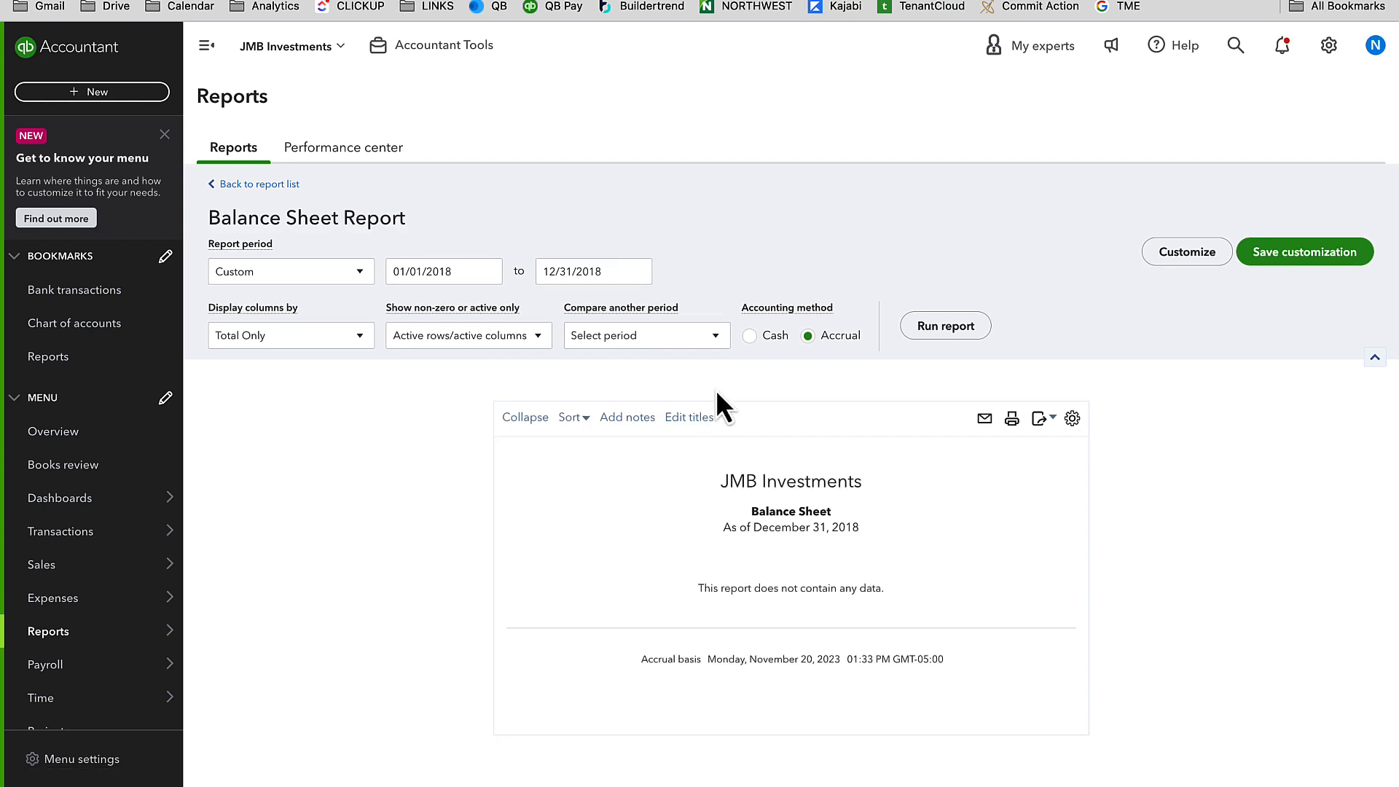
Create a new journal entry dated 11/20/2018.
{"action": "left_click", "coordinate": [118, 95]}
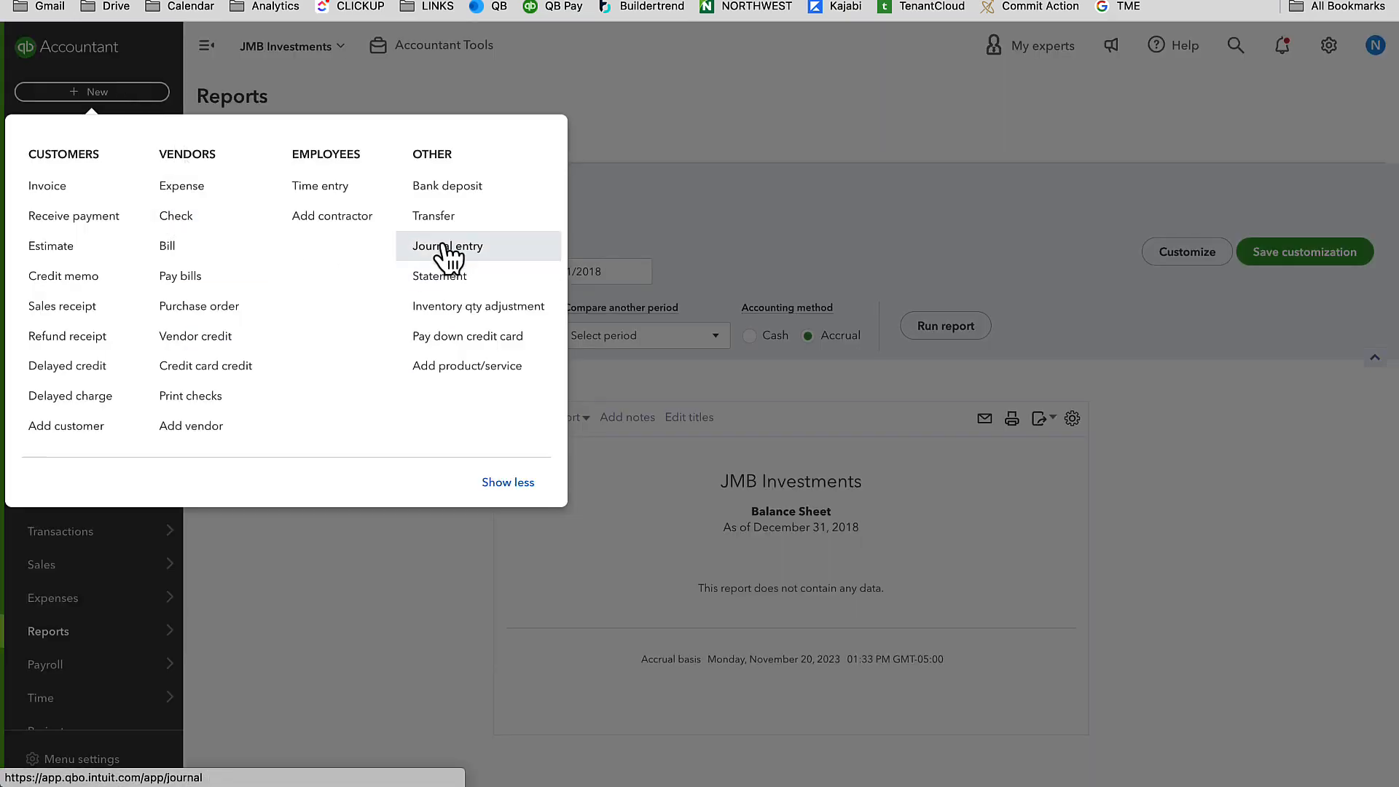
{"action": "left_click", "coordinate": [446, 248]}
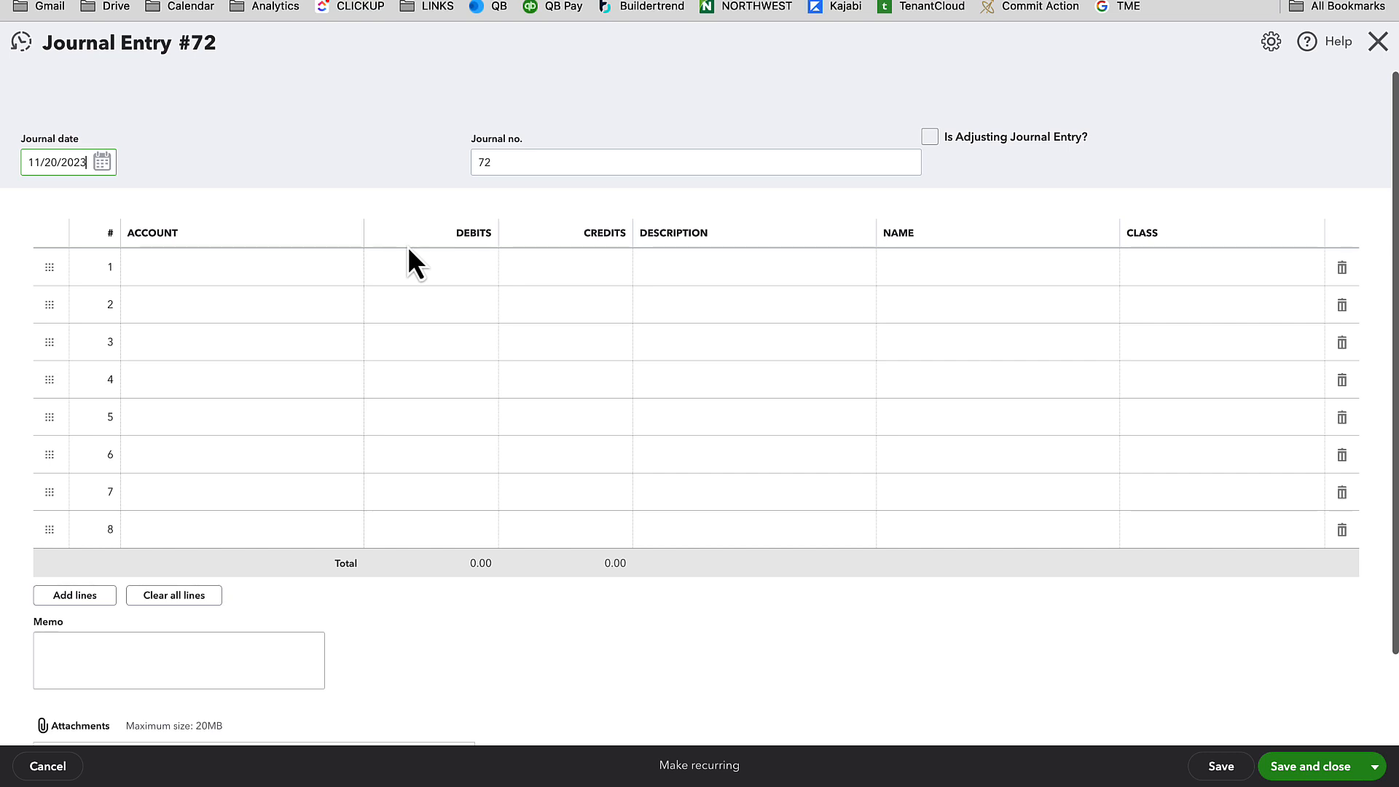
{"action": "key", "text": "super+a"}
{"action": "type", "text": "11/20/2018"}
{"action": "key", "text": "Tab"}
Assign the Land sub-account of REAL ESTATE OWNED to the first journal line.
{"action": "left_click", "coordinate": [211, 271]}
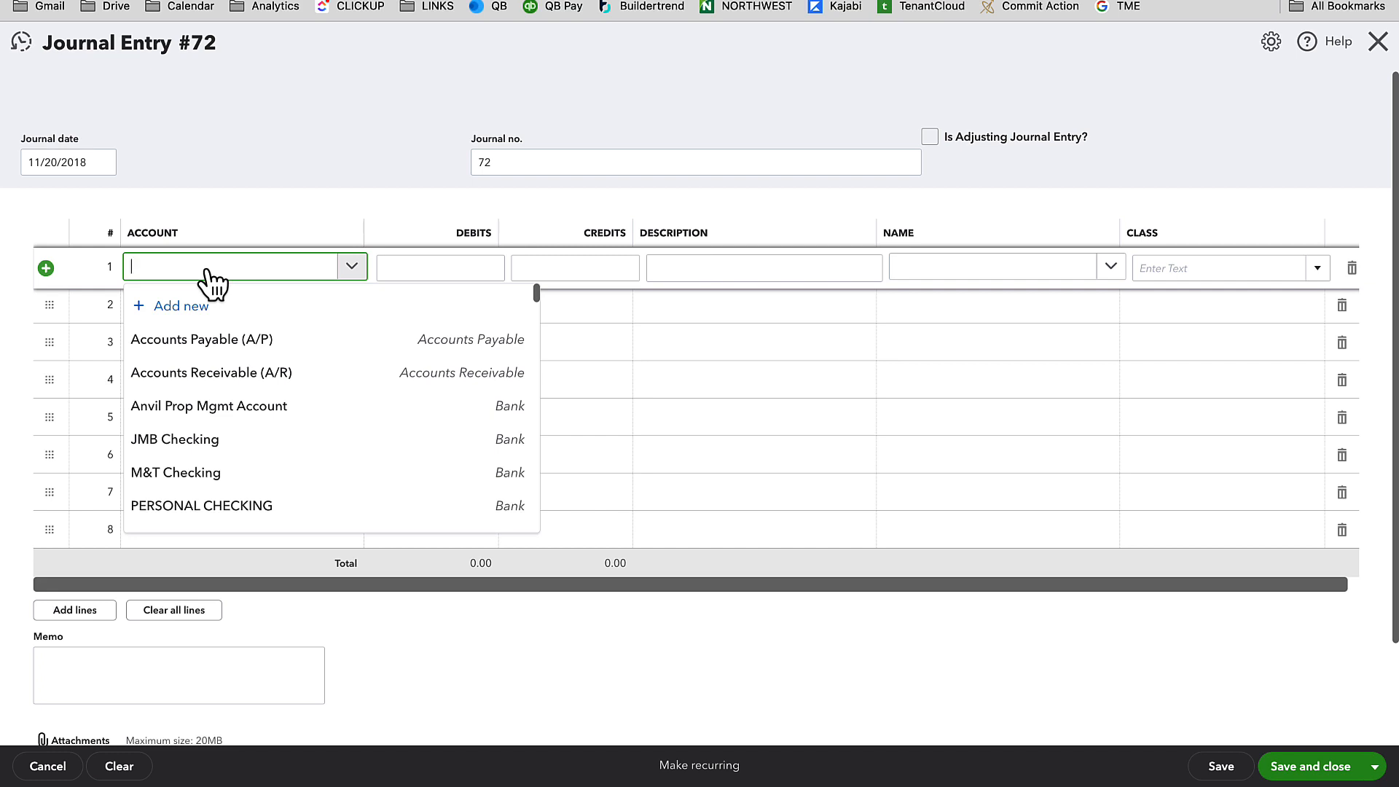
{"action": "type", "text": "build"}
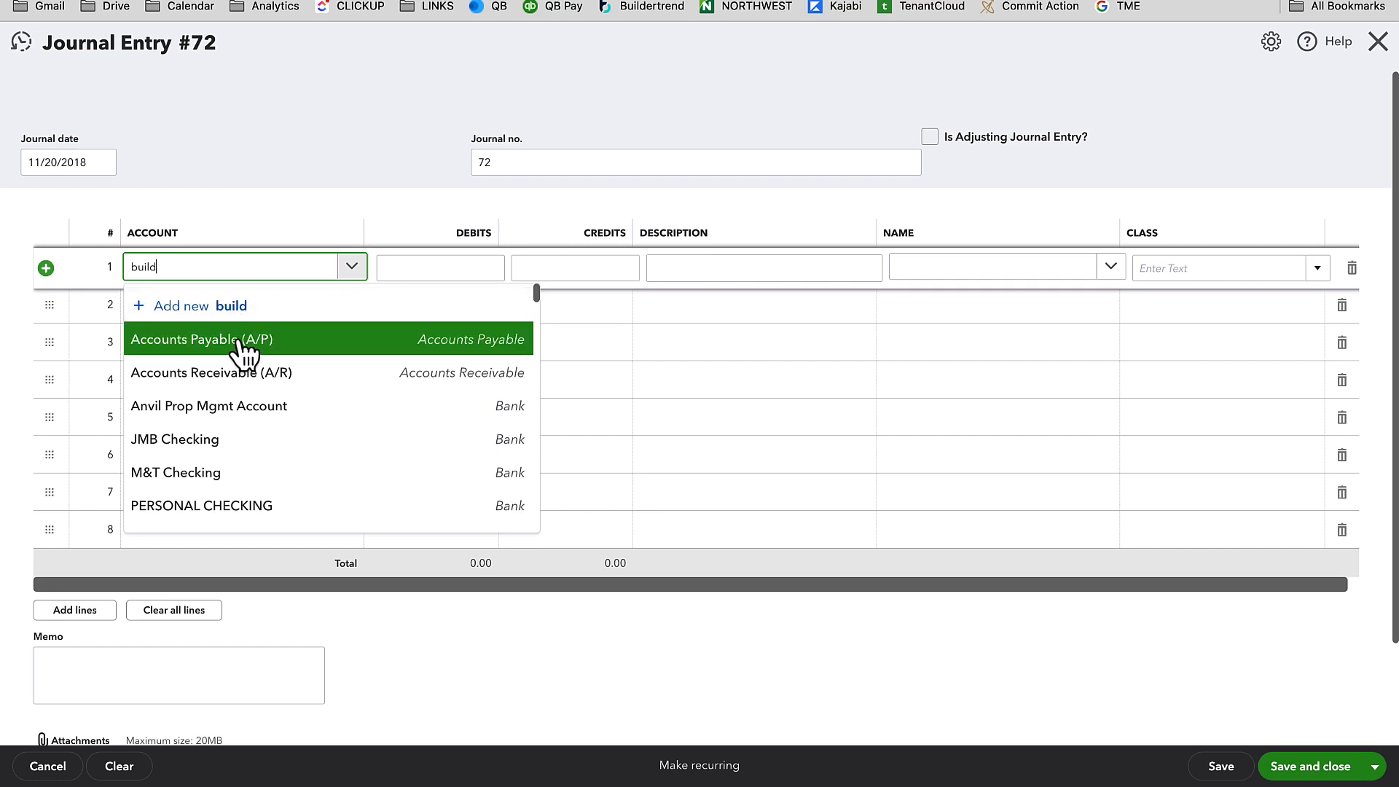
{"action": "scroll", "coordinate": [237, 394], "scroll_direction": "down", "scroll_amount": 3}
{"action": "scroll", "coordinate": [234, 386], "scroll_direction": "up", "scroll_amount": 3}
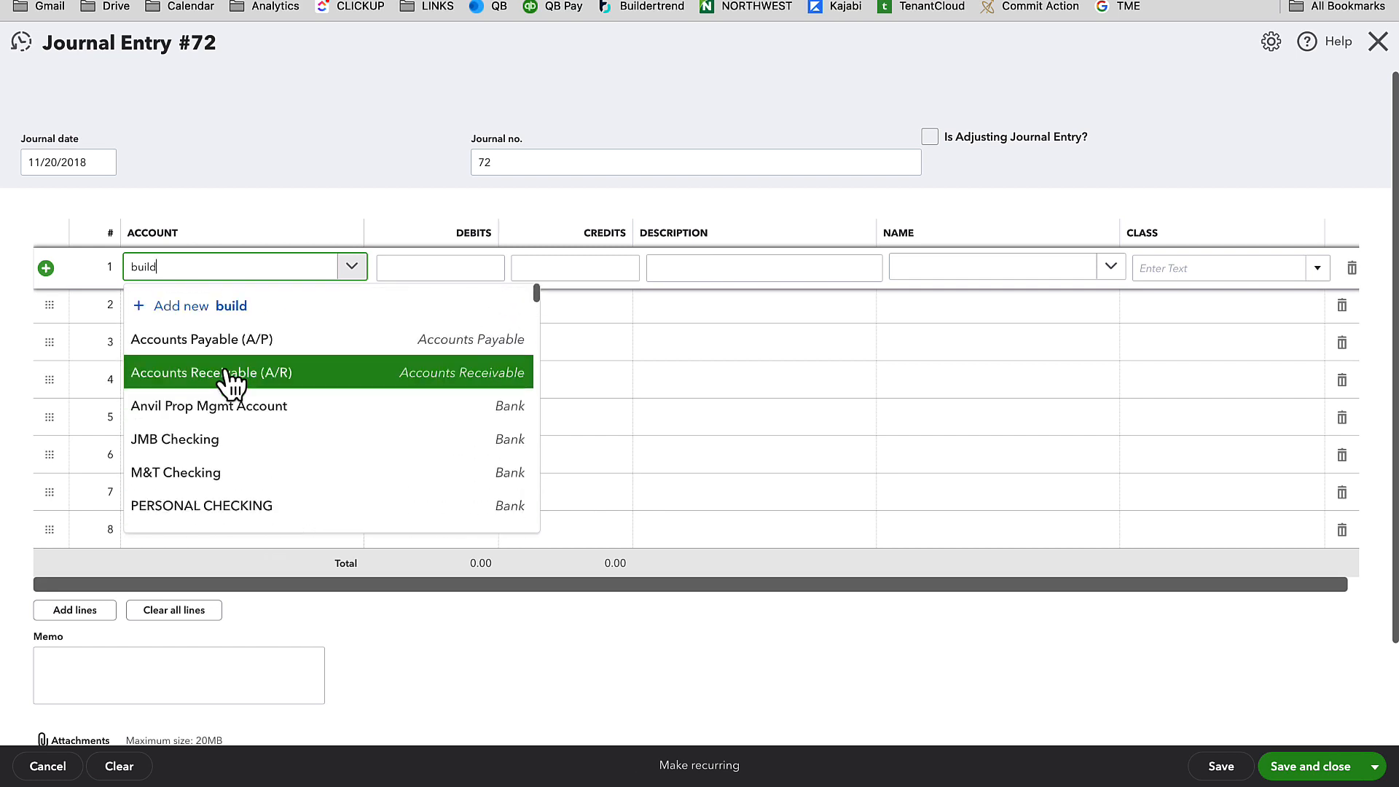
{"action": "type", "text": "land"}
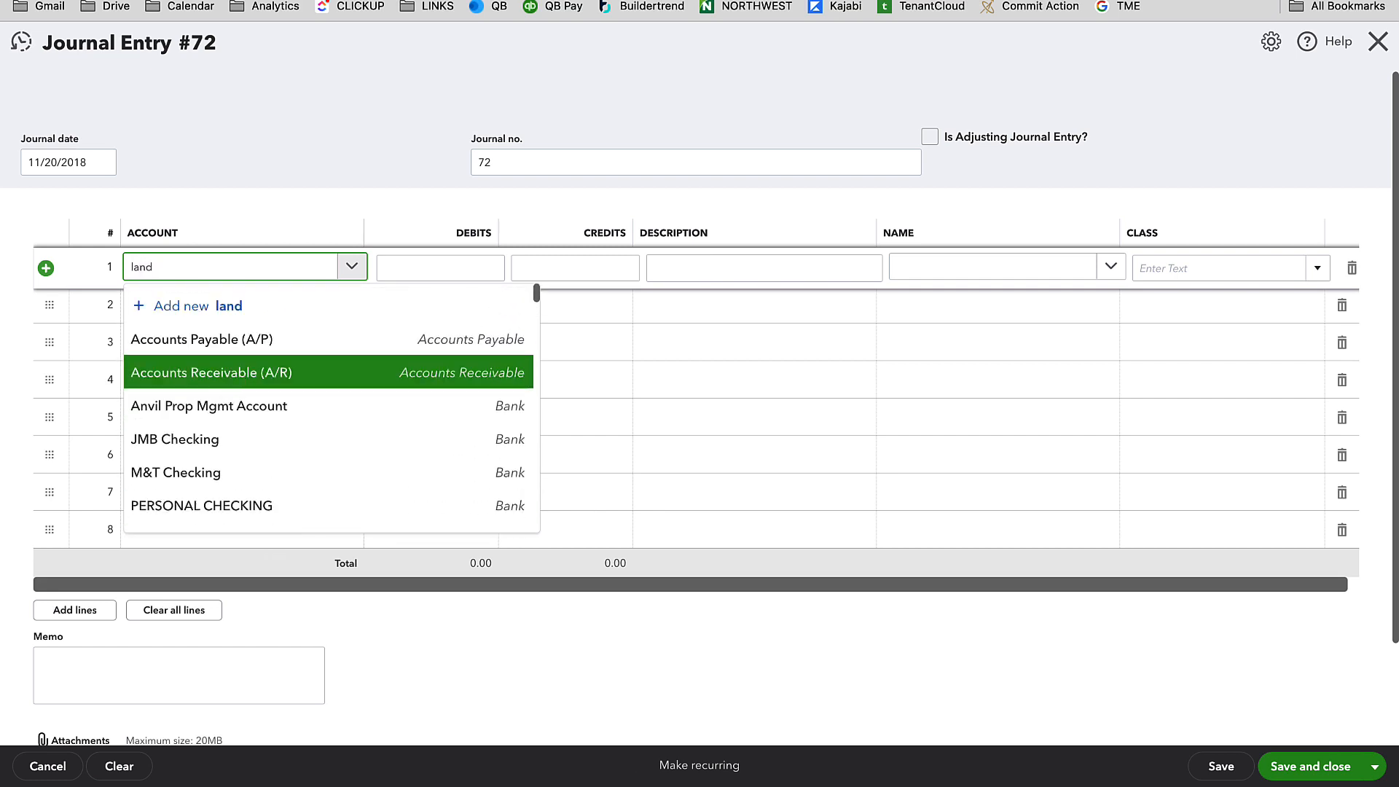
{"action": "left_click", "coordinate": [241, 205]}
{"action": "left_click", "coordinate": [198, 271]}
{"action": "left_click", "coordinate": [270, 277]}
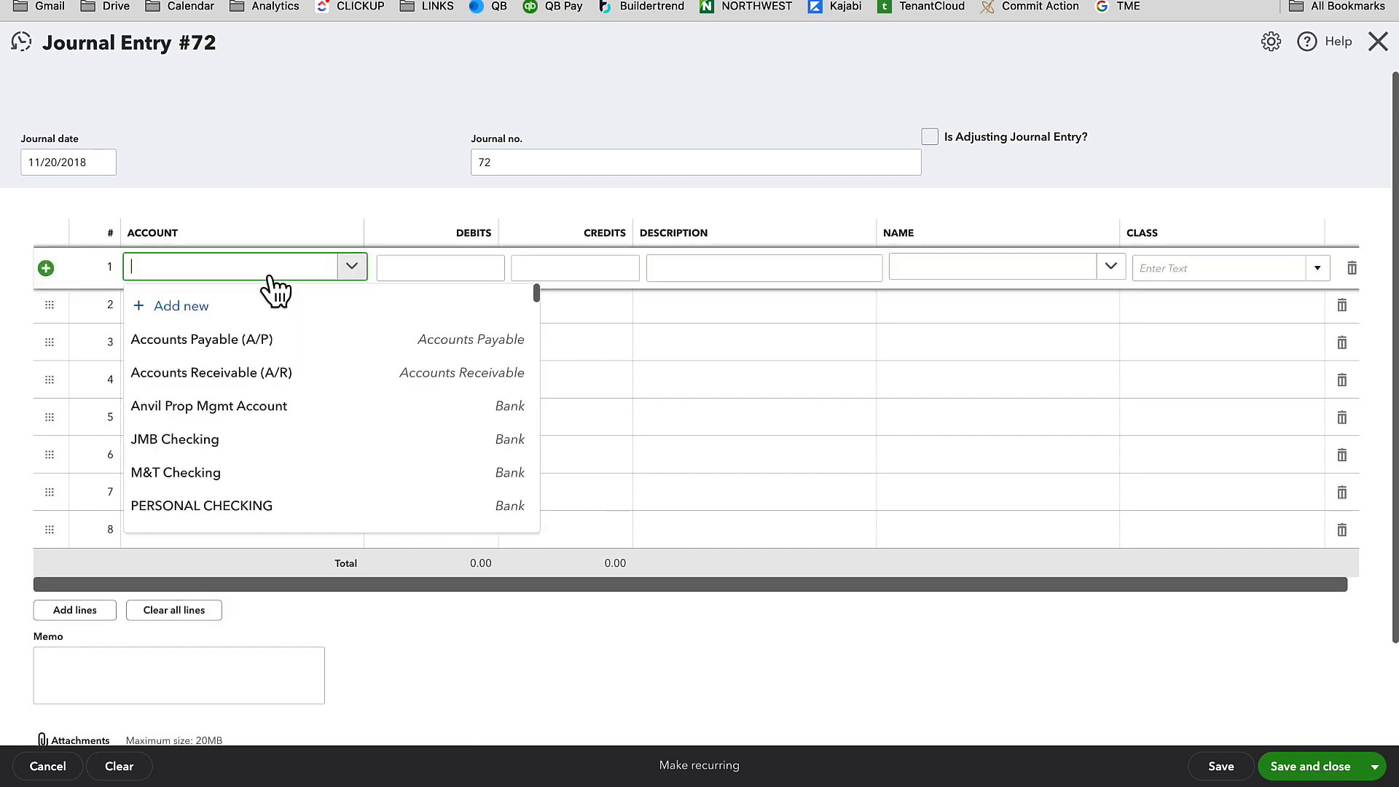
{"action": "type", "text": "land"}
{"action": "scroll", "coordinate": [275, 390], "scroll_direction": "down", "scroll_amount": 10}
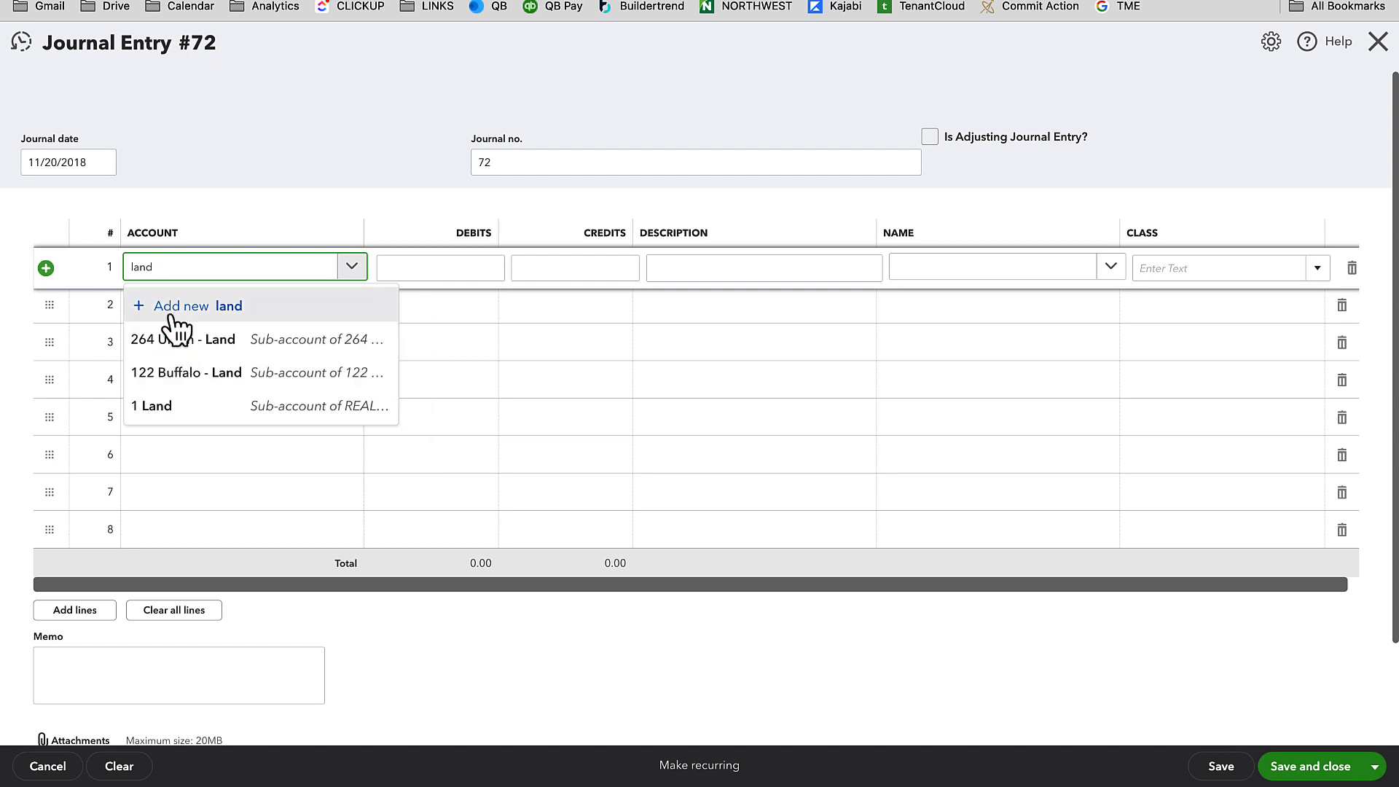
{"action": "left_click", "coordinate": [186, 409]}
Assign REAL ESTATE OWNED:Building to the second line, and enter debits of 25,000 for Land and 100,000 for Building.
{"action": "left_click", "coordinate": [216, 312]}
{"action": "type", "text": "build"}
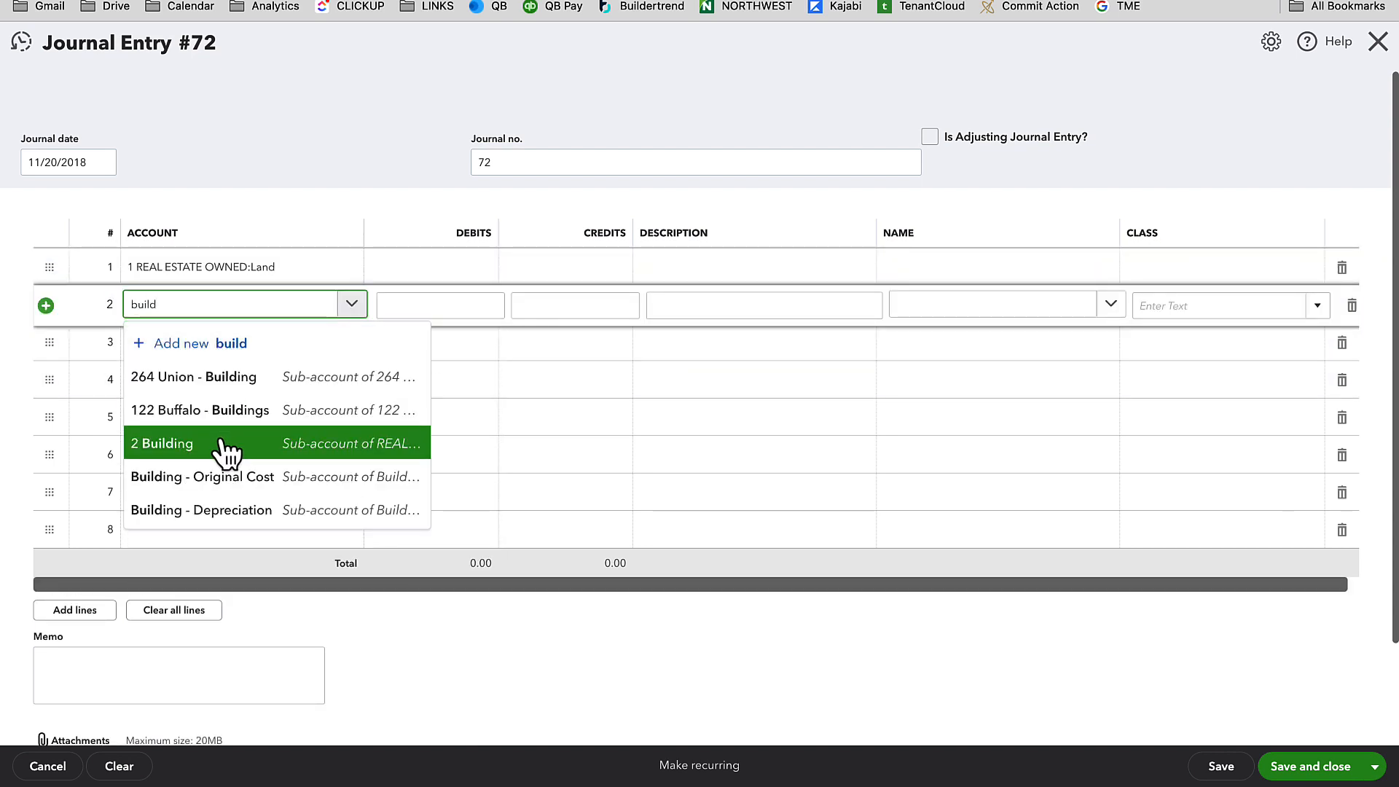
{"action": "left_click", "coordinate": [221, 445]}
{"action": "left_click", "coordinate": [437, 265]}
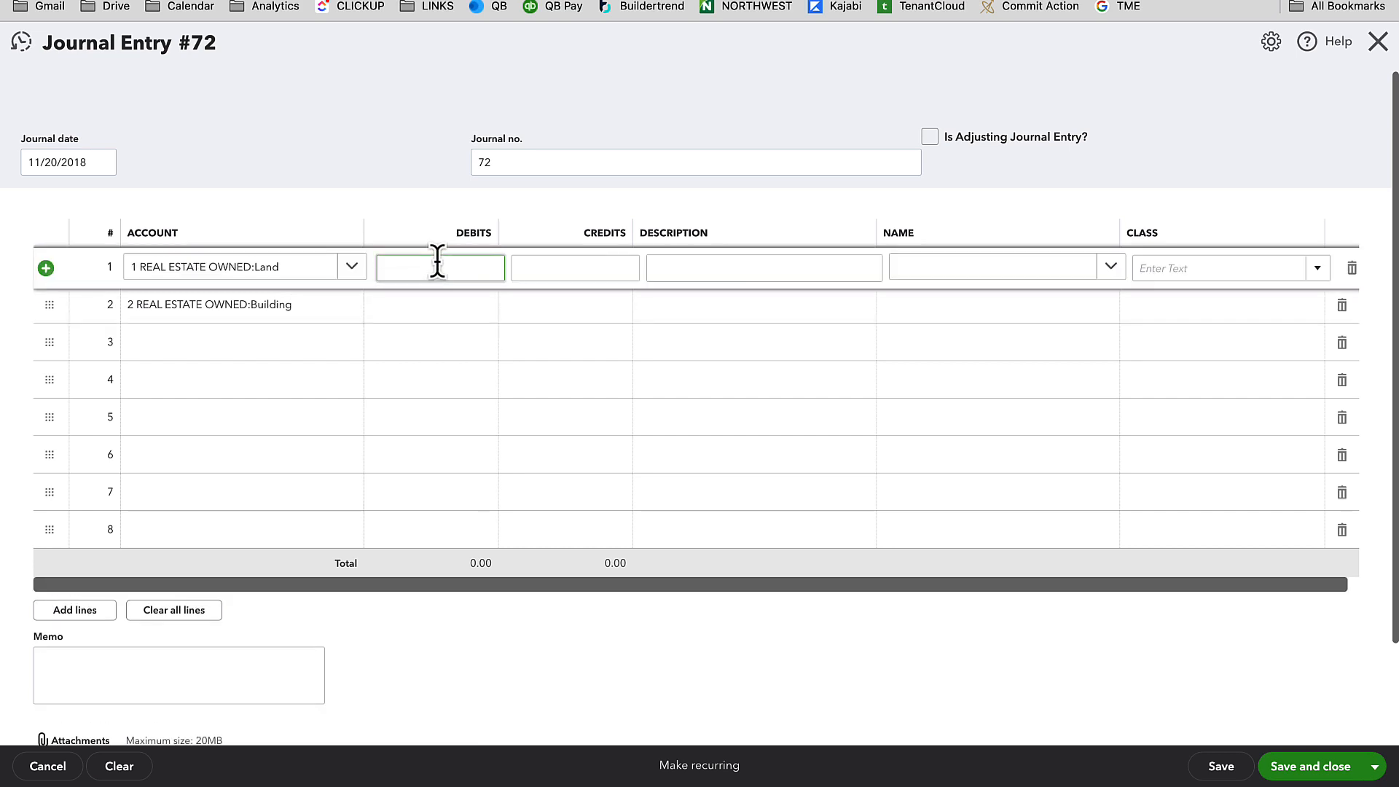
{"action": "type", "text": "25000"}
{"action": "left_click", "coordinate": [446, 306]}
{"action": "type", "text": "100"}
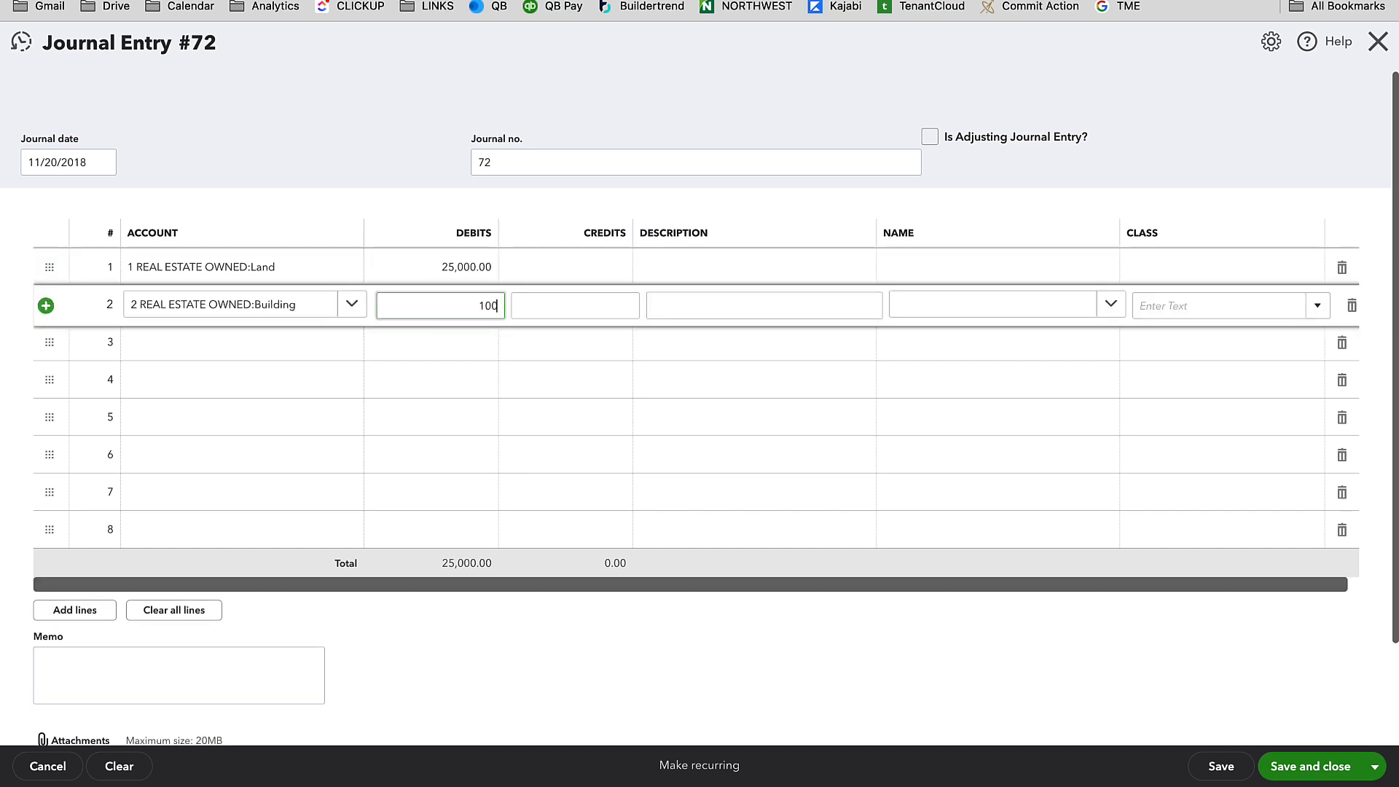
{"action": "type", "text": ",000"}
{"action": "key", "text": "Tab"}
Add a third journal line for Conventional Loans with a credit of 100,000.
{"action": "left_click", "coordinate": [243, 354]}
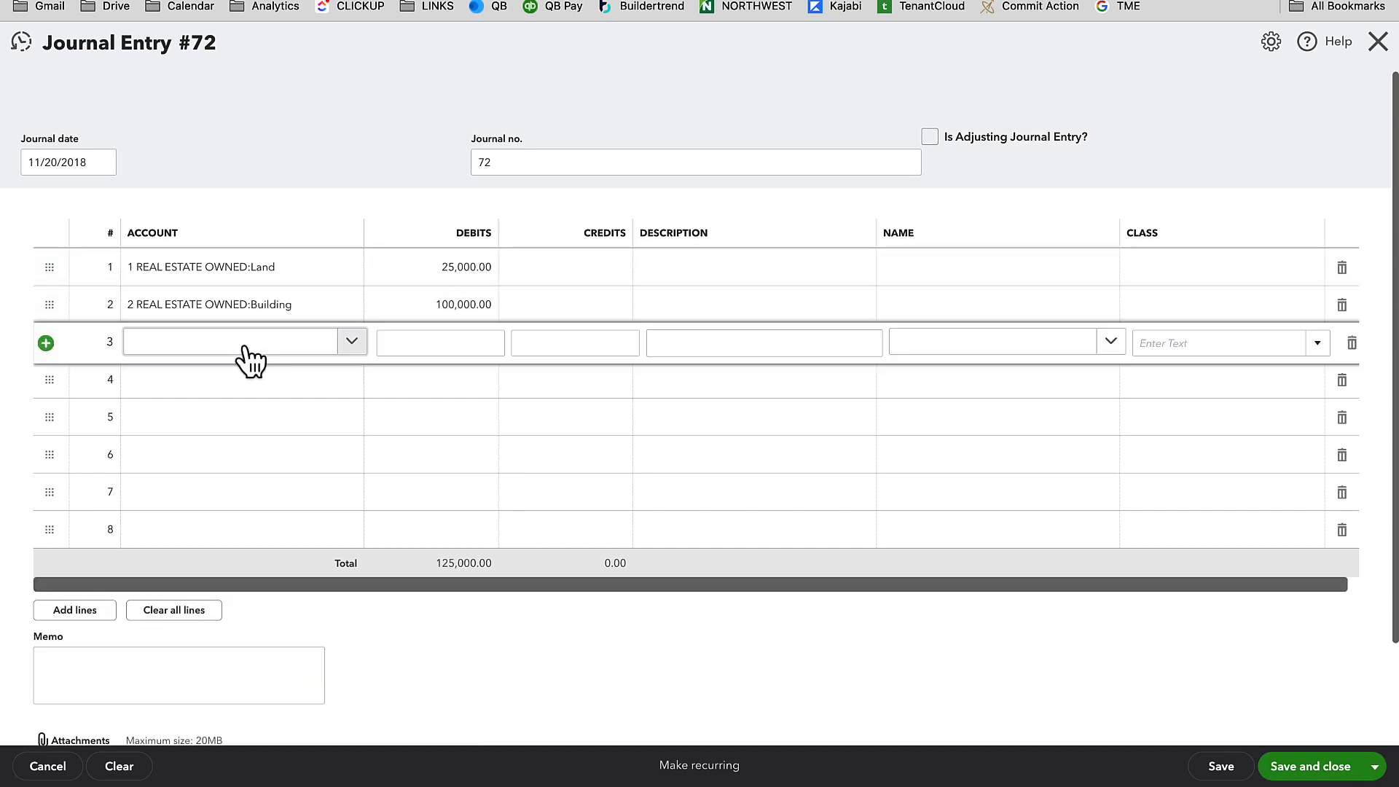
{"action": "left_click", "coordinate": [224, 357]}
{"action": "type", "text": "conven"}
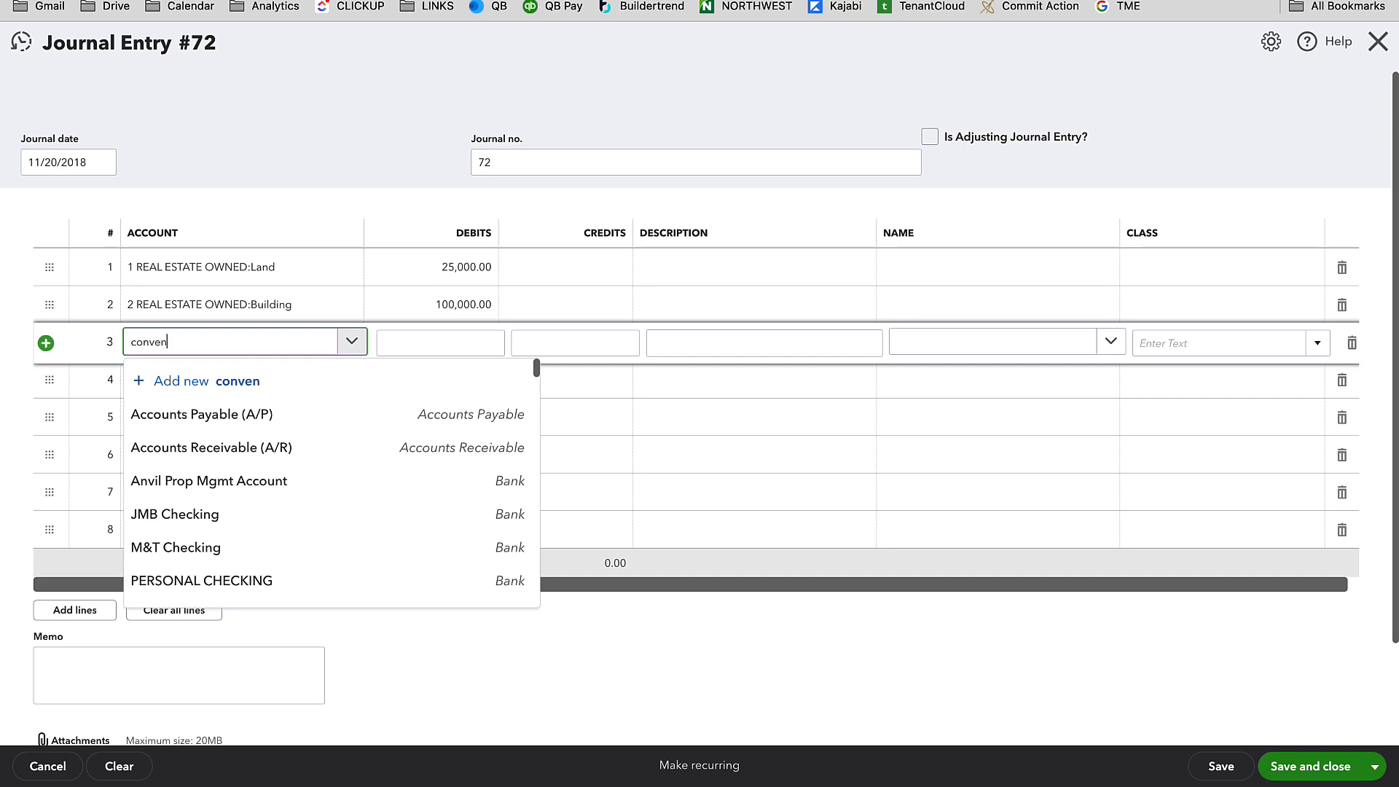
{"action": "left_click", "coordinate": [209, 414]}
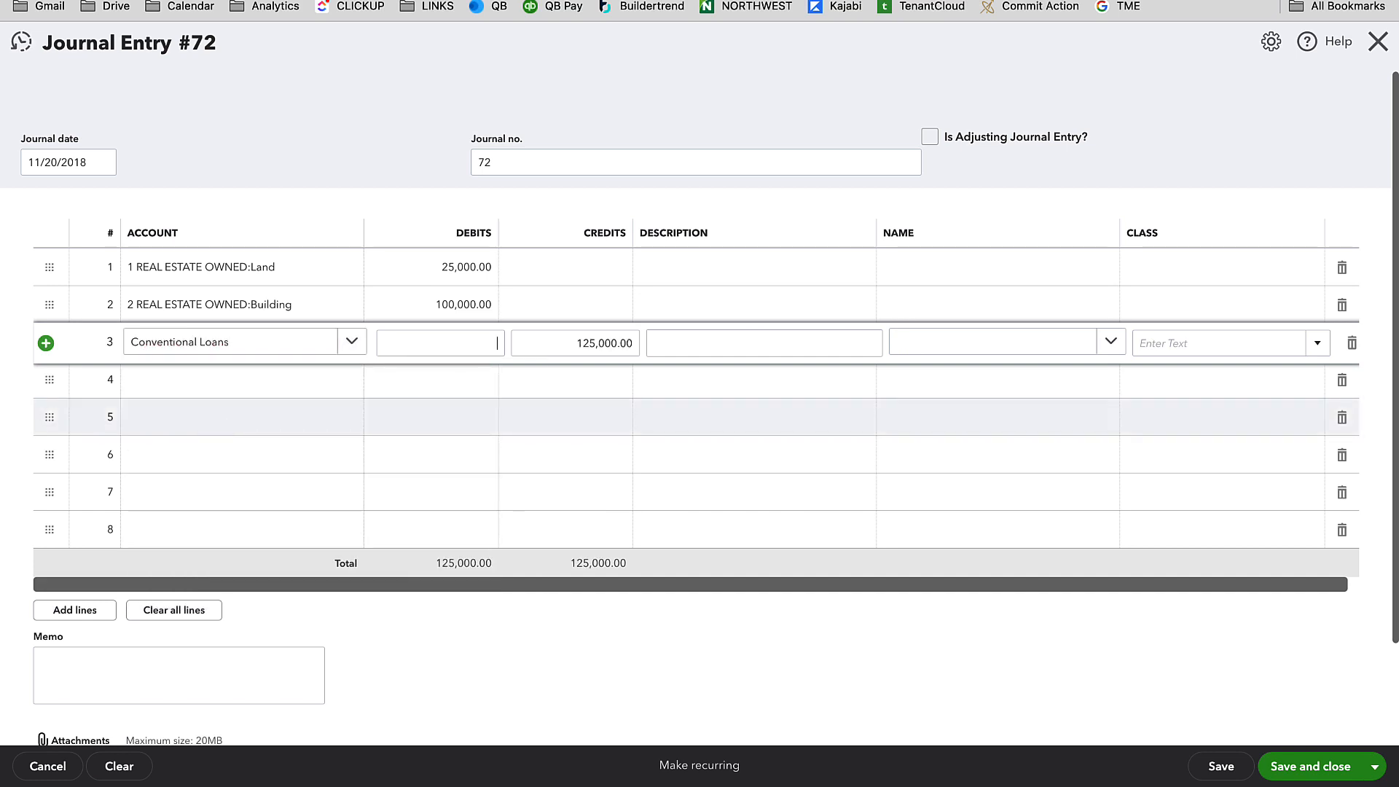
{"action": "key", "text": "Tab"}
{"action": "type", "text": "100000"}
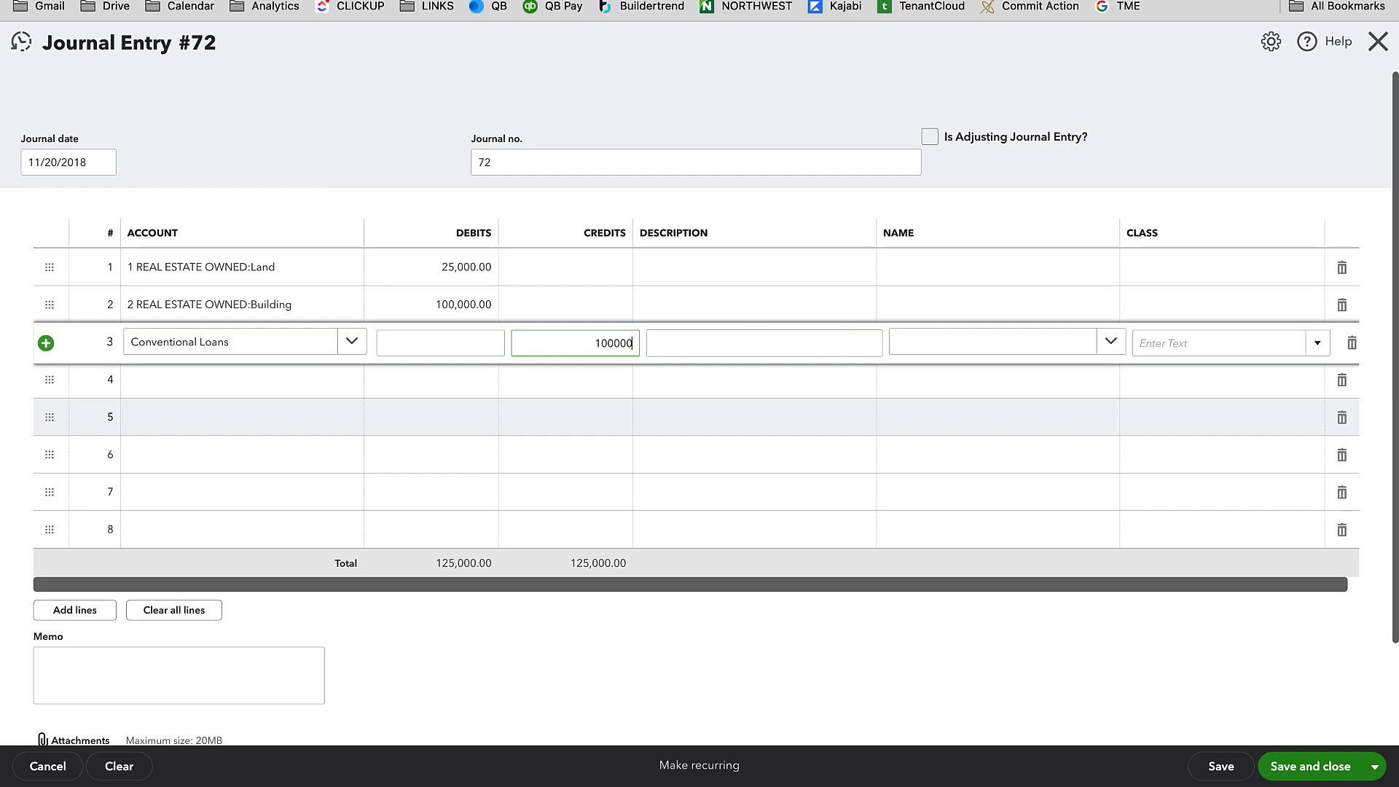
{"action": "key", "text": "Tab"}
Add a fourth journal line for Security Deposits with a credit of 1,250.
{"action": "left_click", "coordinate": [166, 382]}
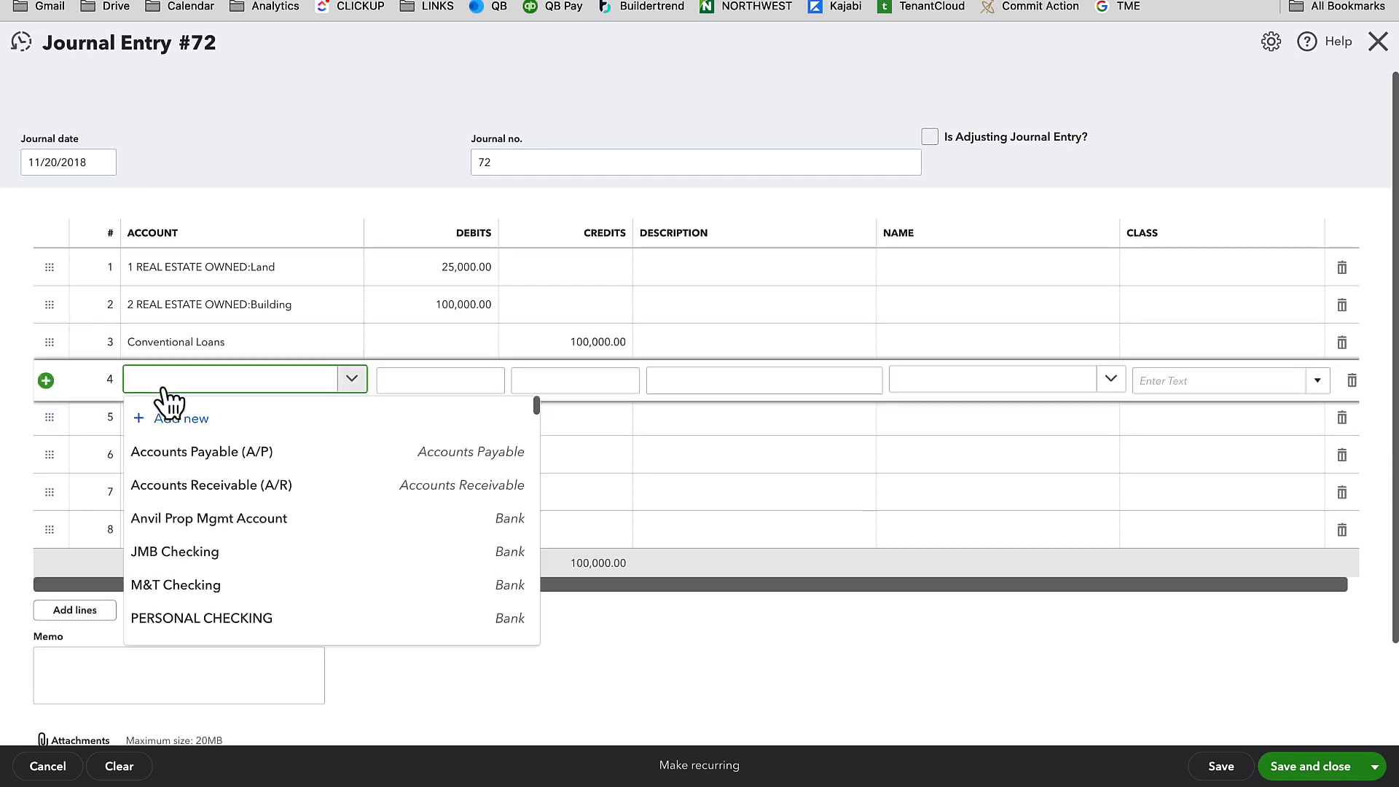
{"action": "type", "text": "secur"}
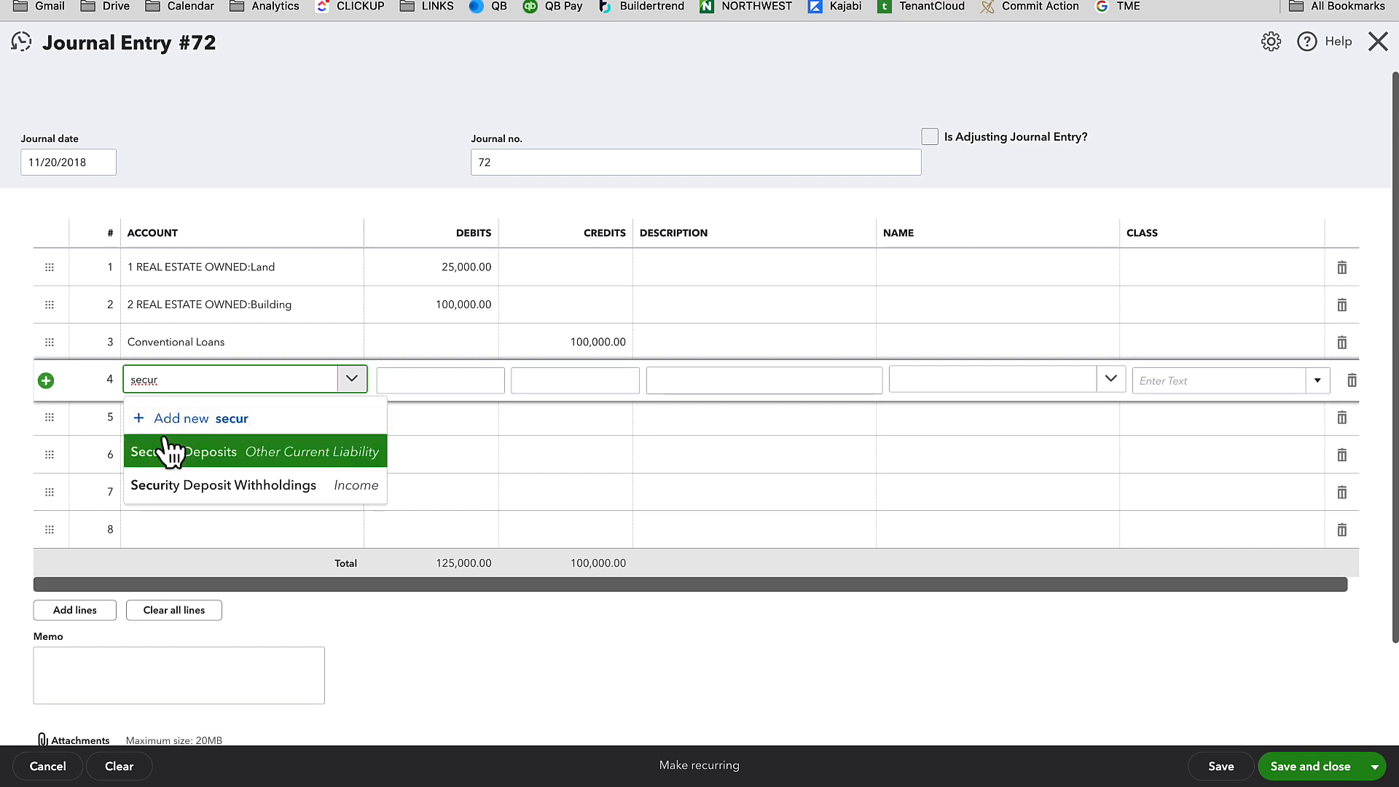
{"action": "left_click", "coordinate": [194, 455]}
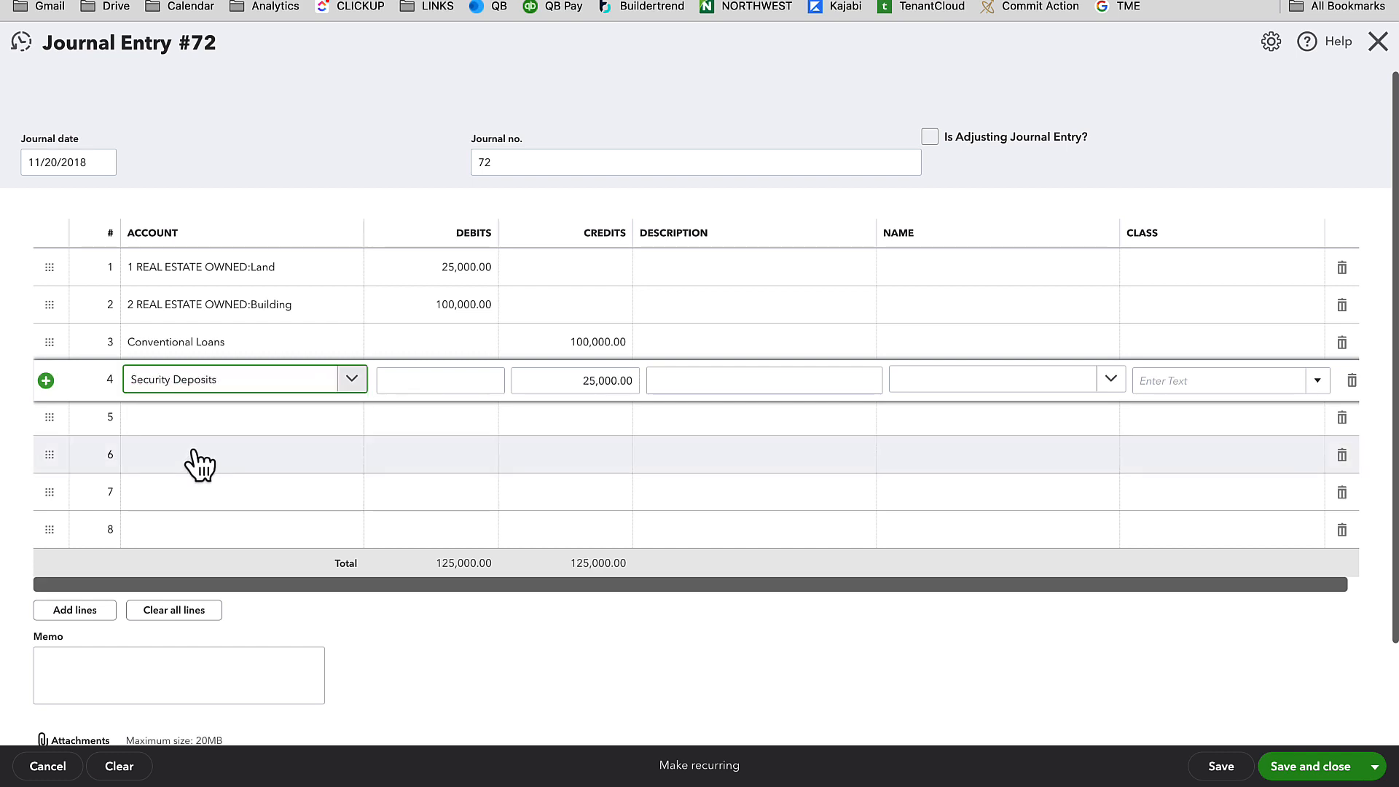
{"action": "key", "text": "Tab"}
{"action": "key", "text": "Tab"}
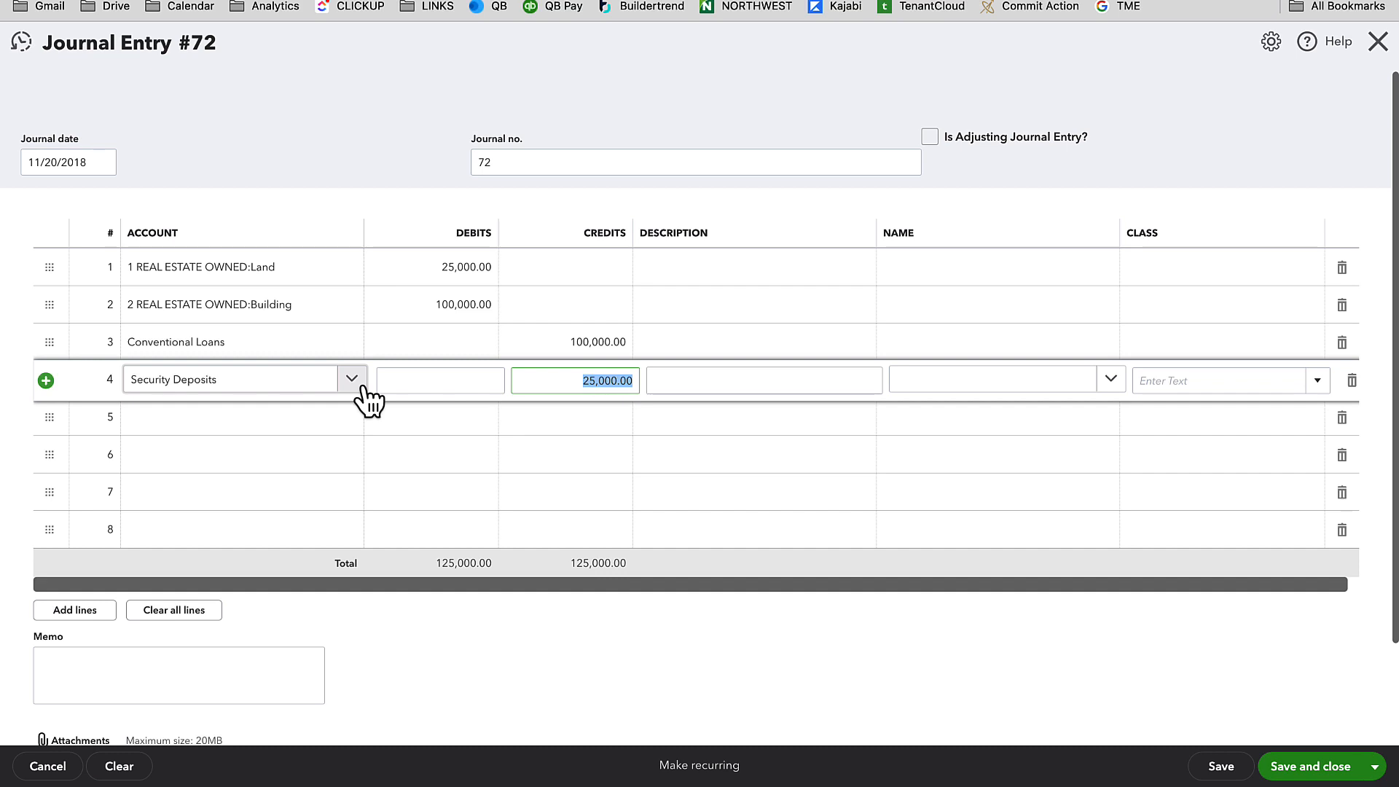
{"action": "type", "text": "1,250"}
{"action": "key", "text": "Tab"}
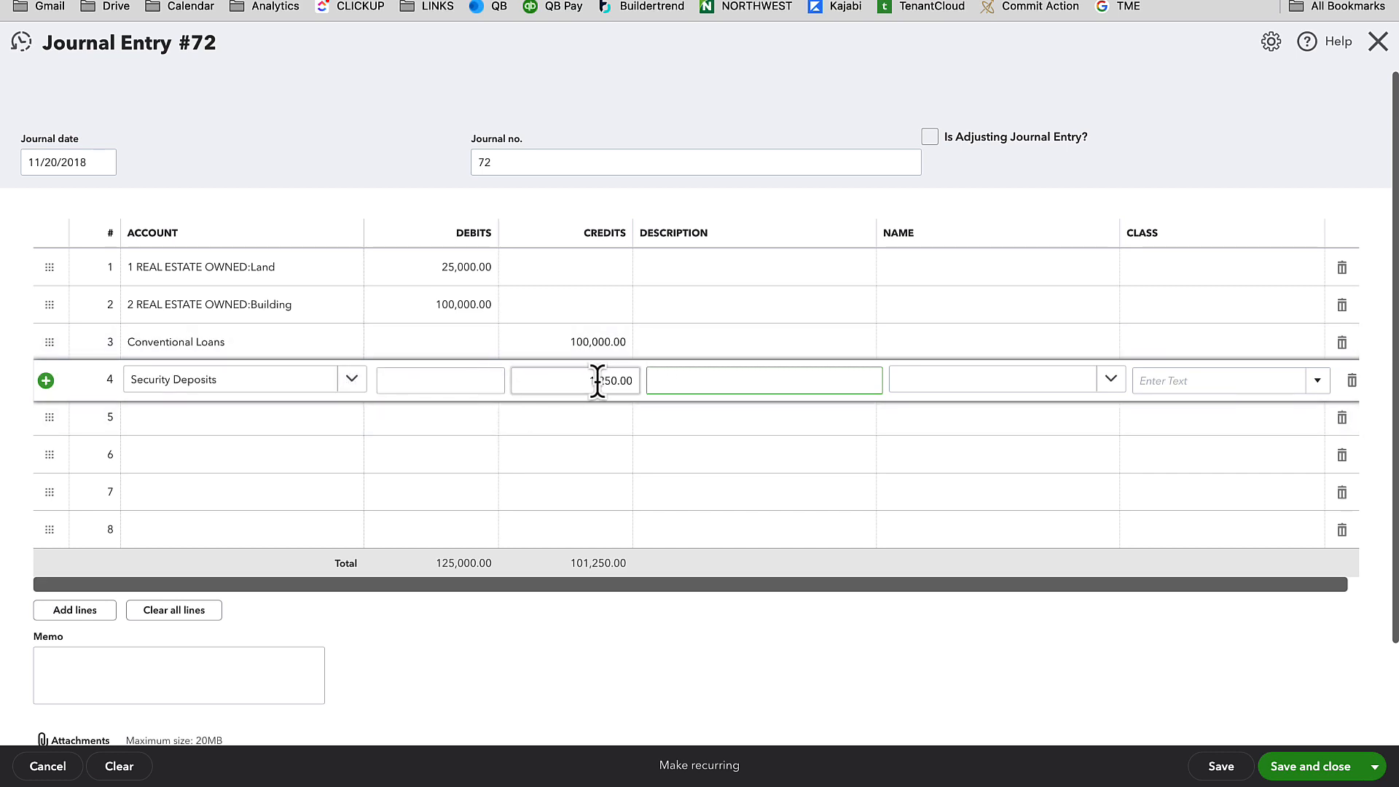
{"action": "left_click_drag", "start_coordinate": [592, 381], "coordinate": [644, 383]}
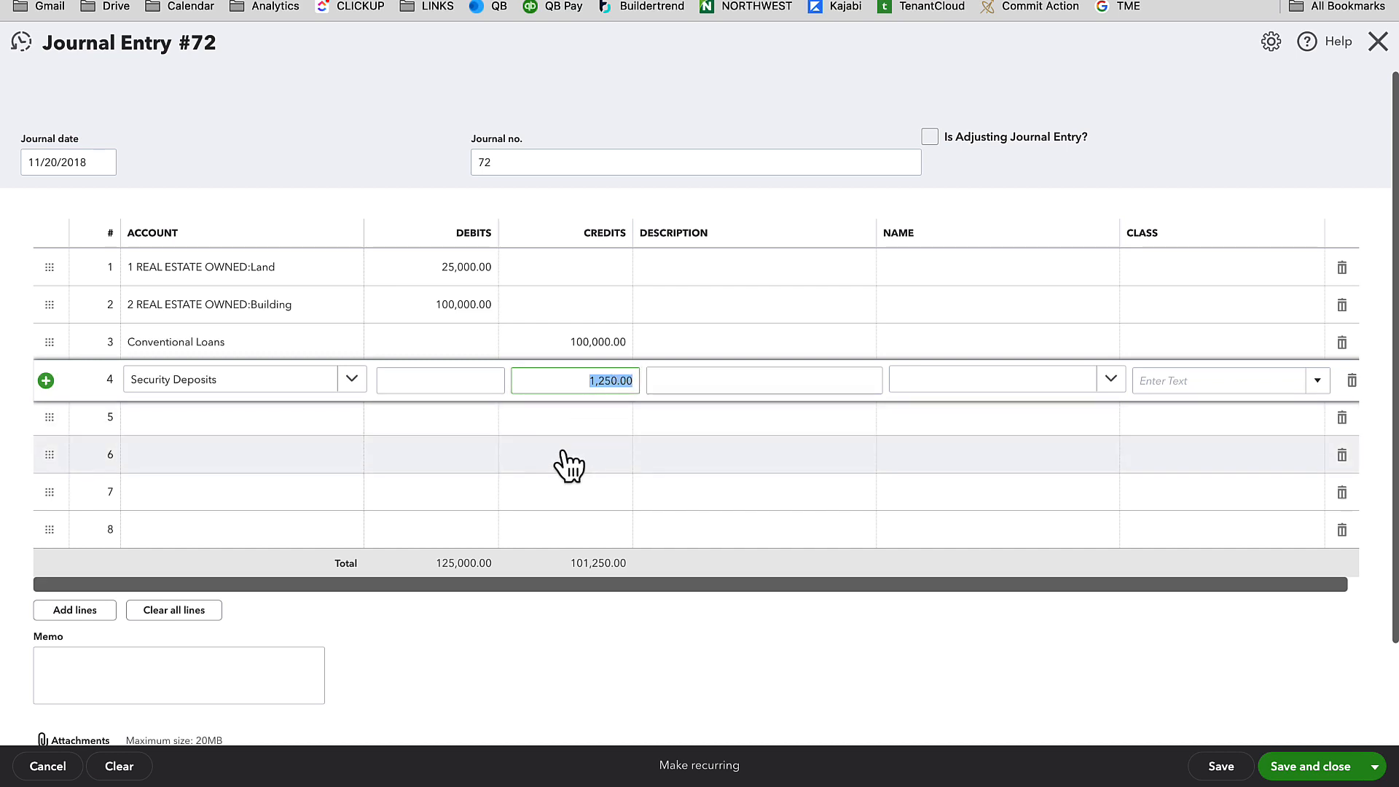
Add a fifth journal line for Security Deposits with a credit of 1,250.
{"action": "left_click", "coordinate": [248, 435]}
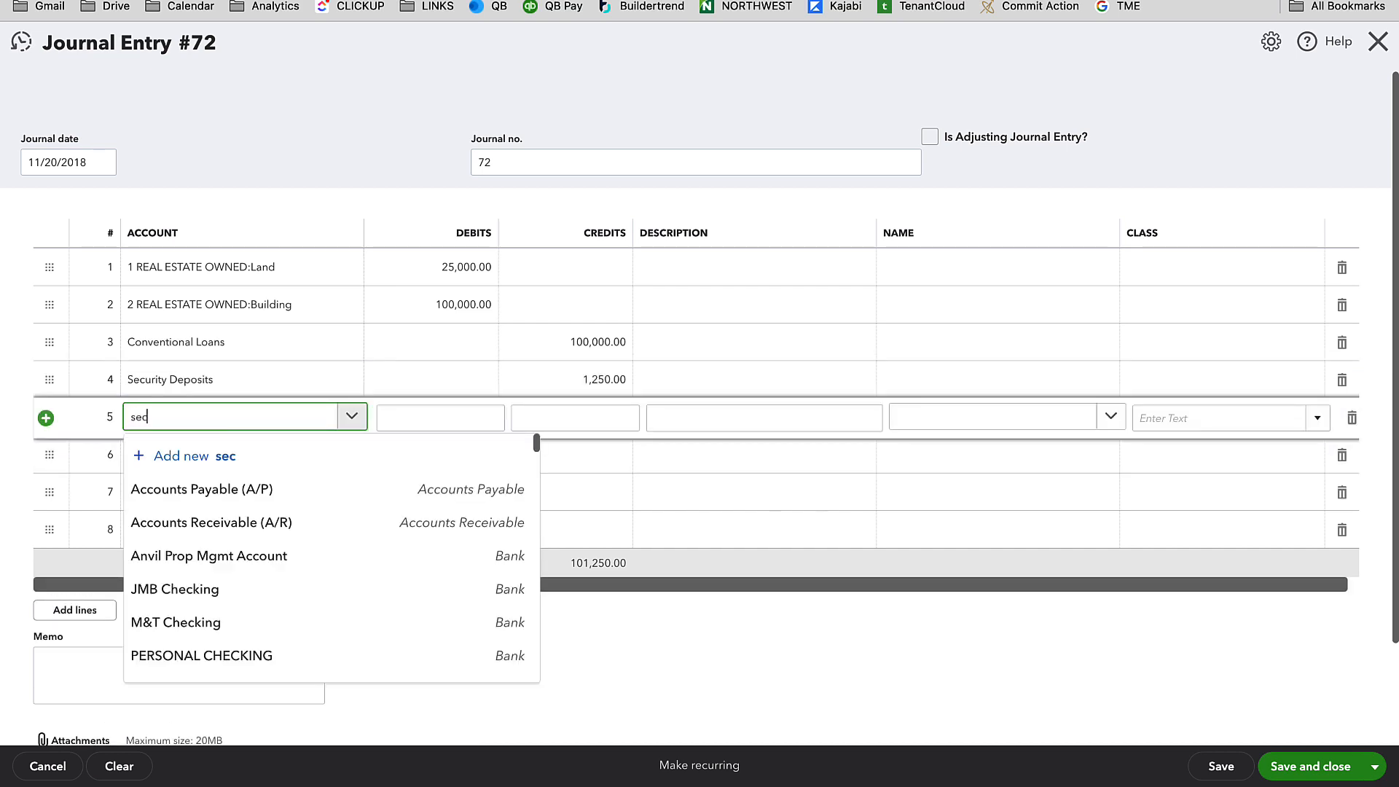
{"action": "left_click", "coordinate": [252, 490]}
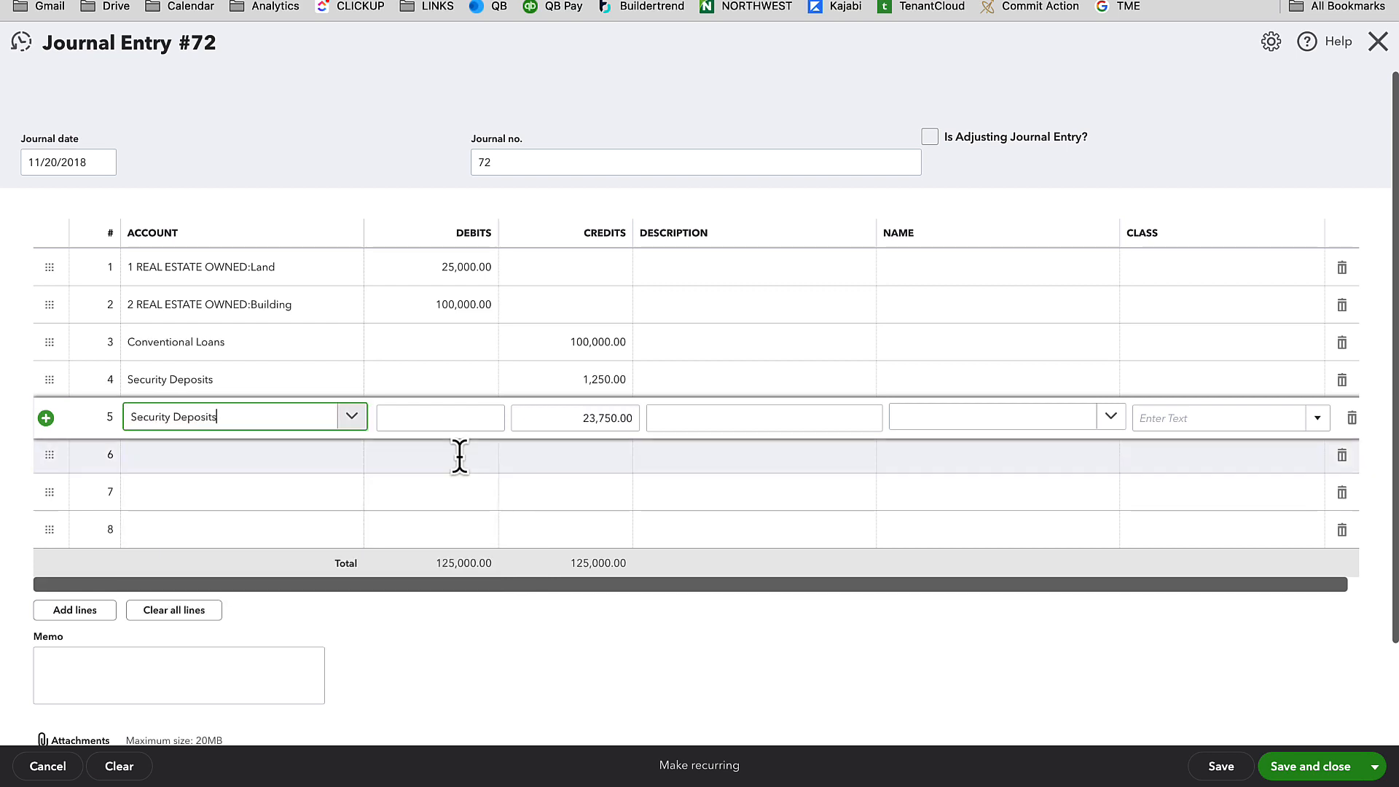
{"action": "left_click", "coordinate": [553, 419]}
{"action": "type", "text": "1,2"}
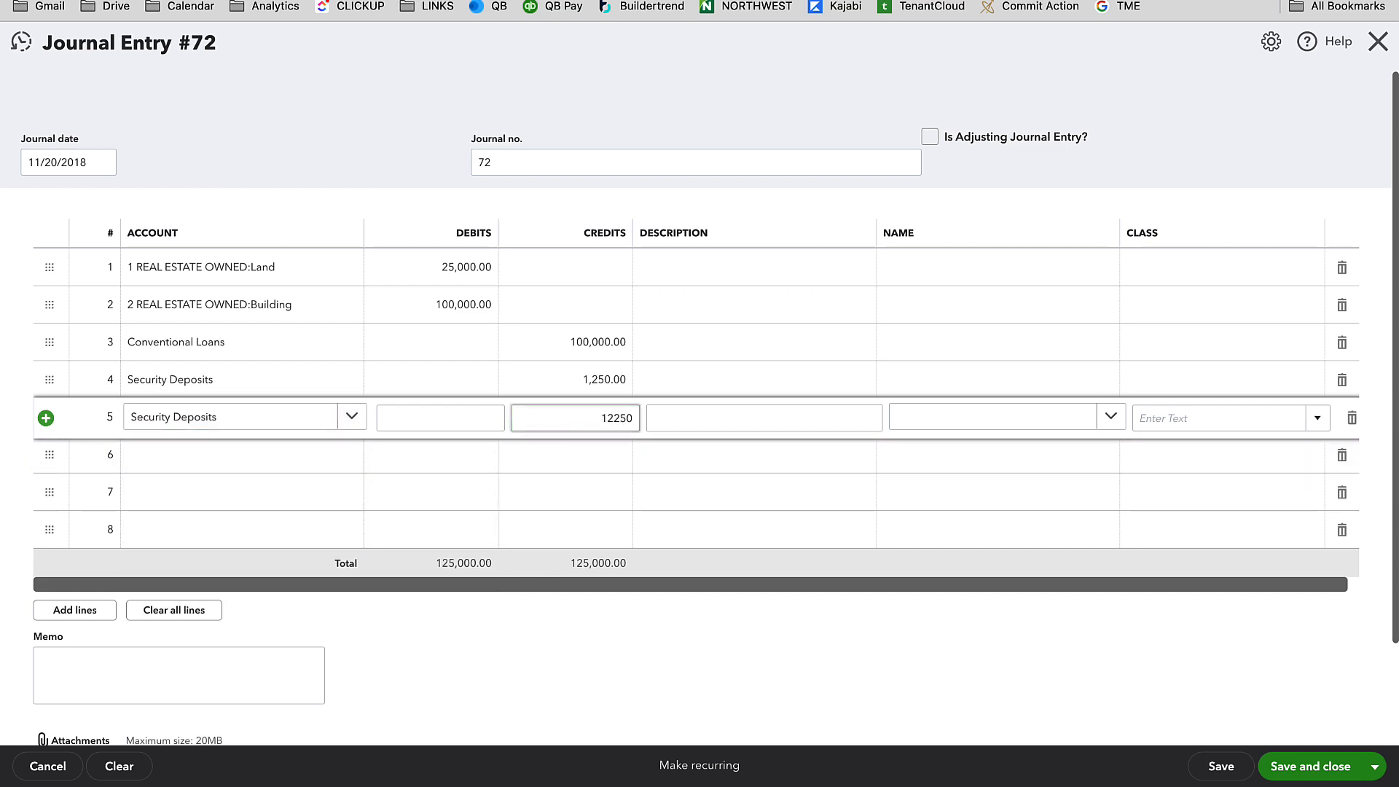
{"action": "type", "text": "50"}
{"action": "key", "text": "Tab"}
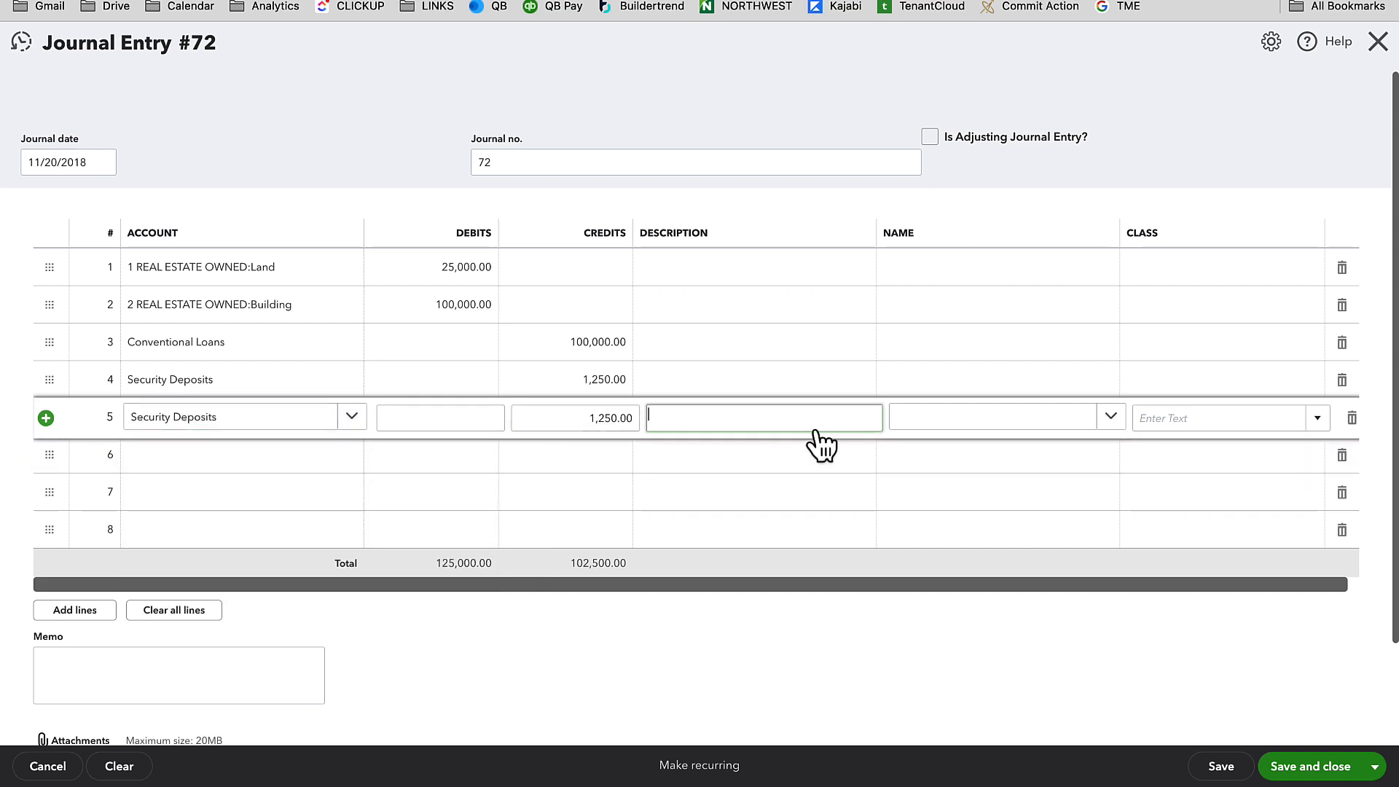
{"action": "left_click", "coordinate": [910, 632]}
{"action": "left_click", "coordinate": [936, 383]}
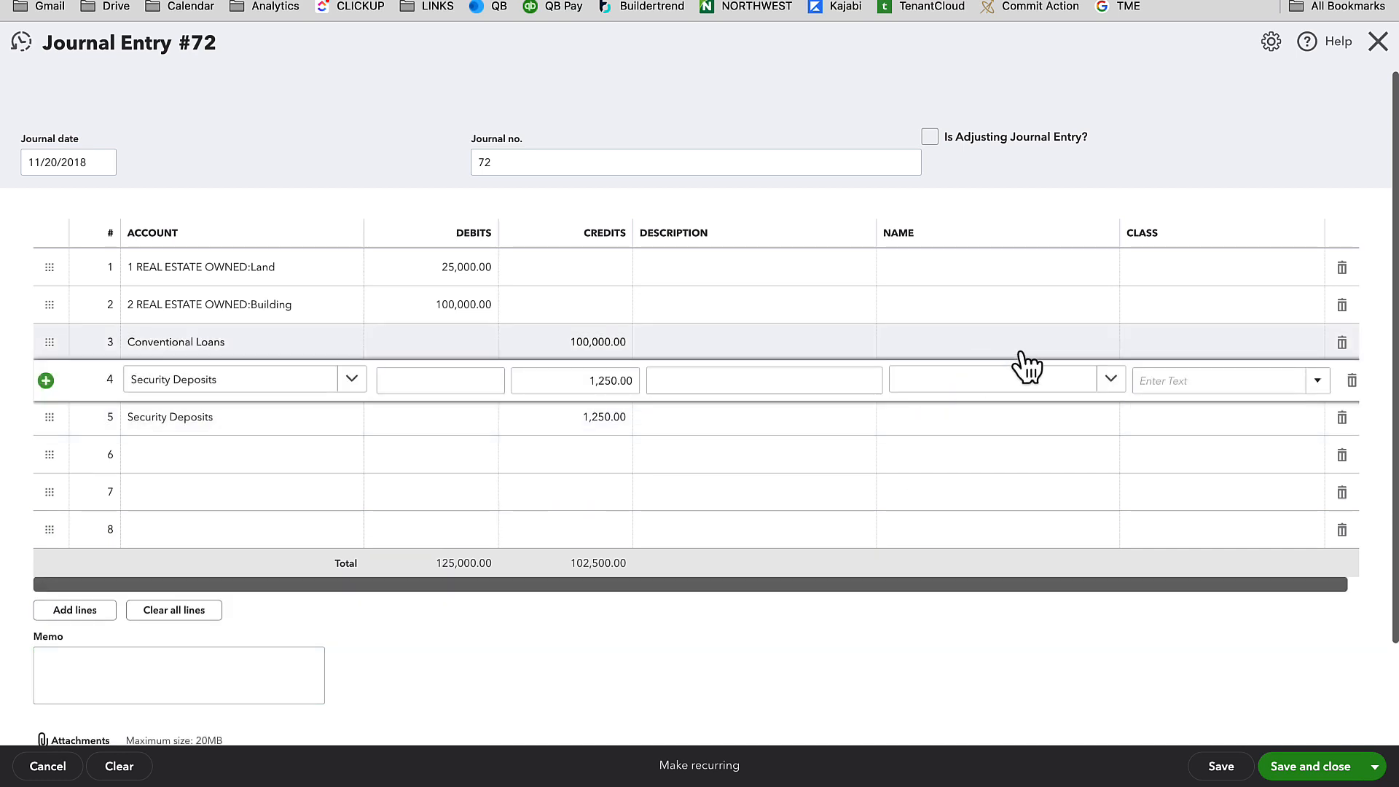
Assign the class 122 Buffalo to the Land and Building lines.
{"action": "left_click", "coordinate": [1158, 268]}
{"action": "type", "text": "122 Buffalo"}
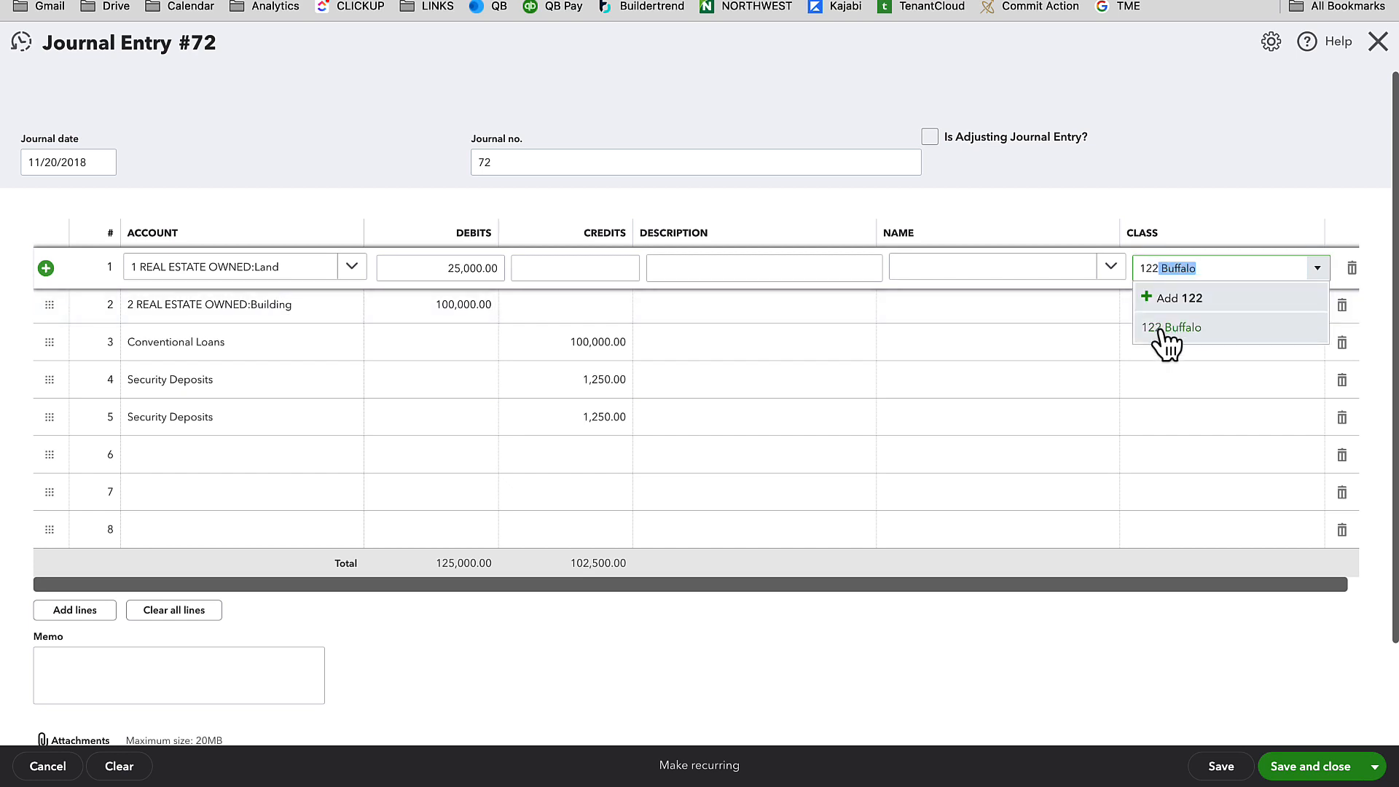
{"action": "left_click", "coordinate": [1166, 328]}
{"action": "left_click", "coordinate": [1155, 310]}
{"action": "type", "text": "122"}
{"action": "left_click", "coordinate": [1168, 366]}
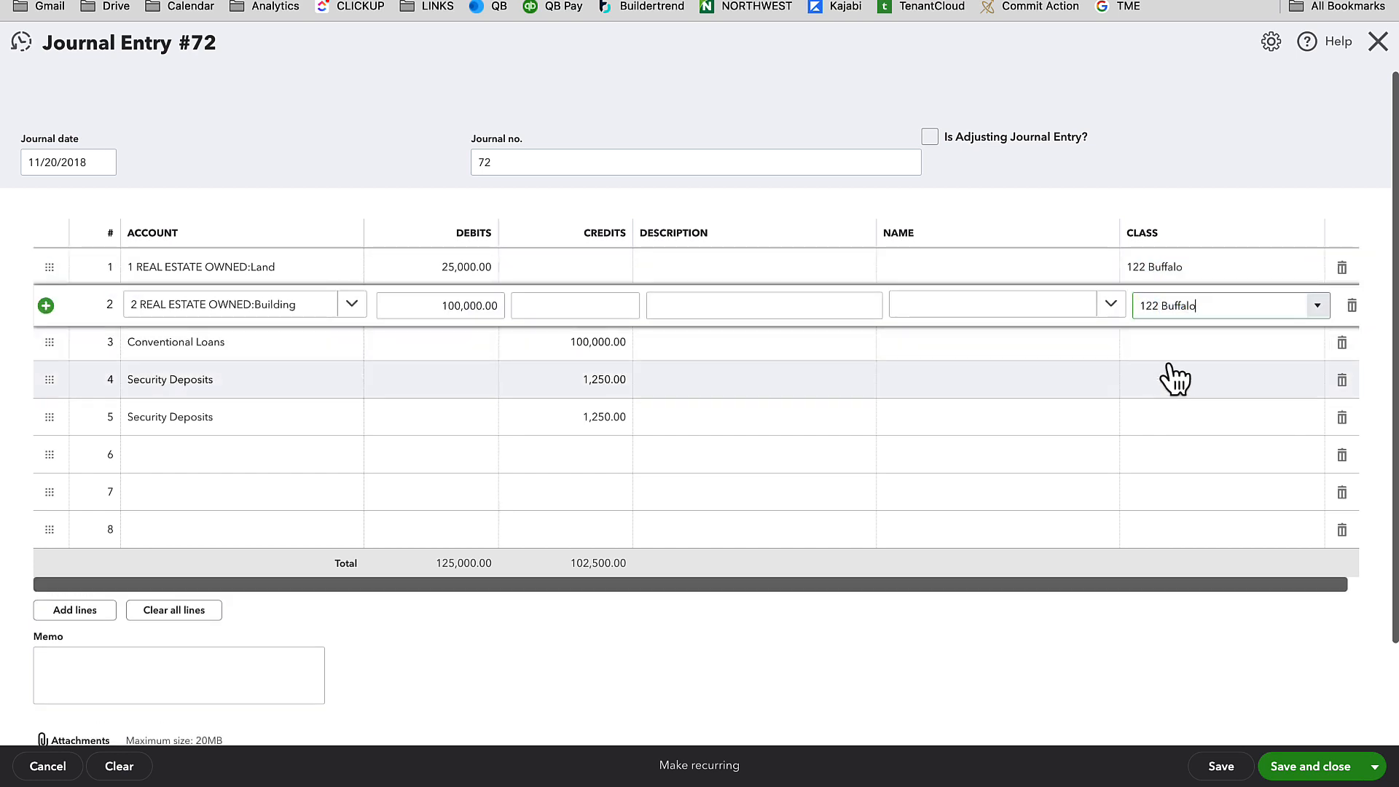
Assign the class 122 Buffalo to the Conventional Loans line and both Security Deposits lines.
{"action": "left_click", "coordinate": [1173, 341]}
{"action": "type", "text": "122"}
{"action": "left_click", "coordinate": [1160, 402]}
{"action": "left_click", "coordinate": [1150, 381]}
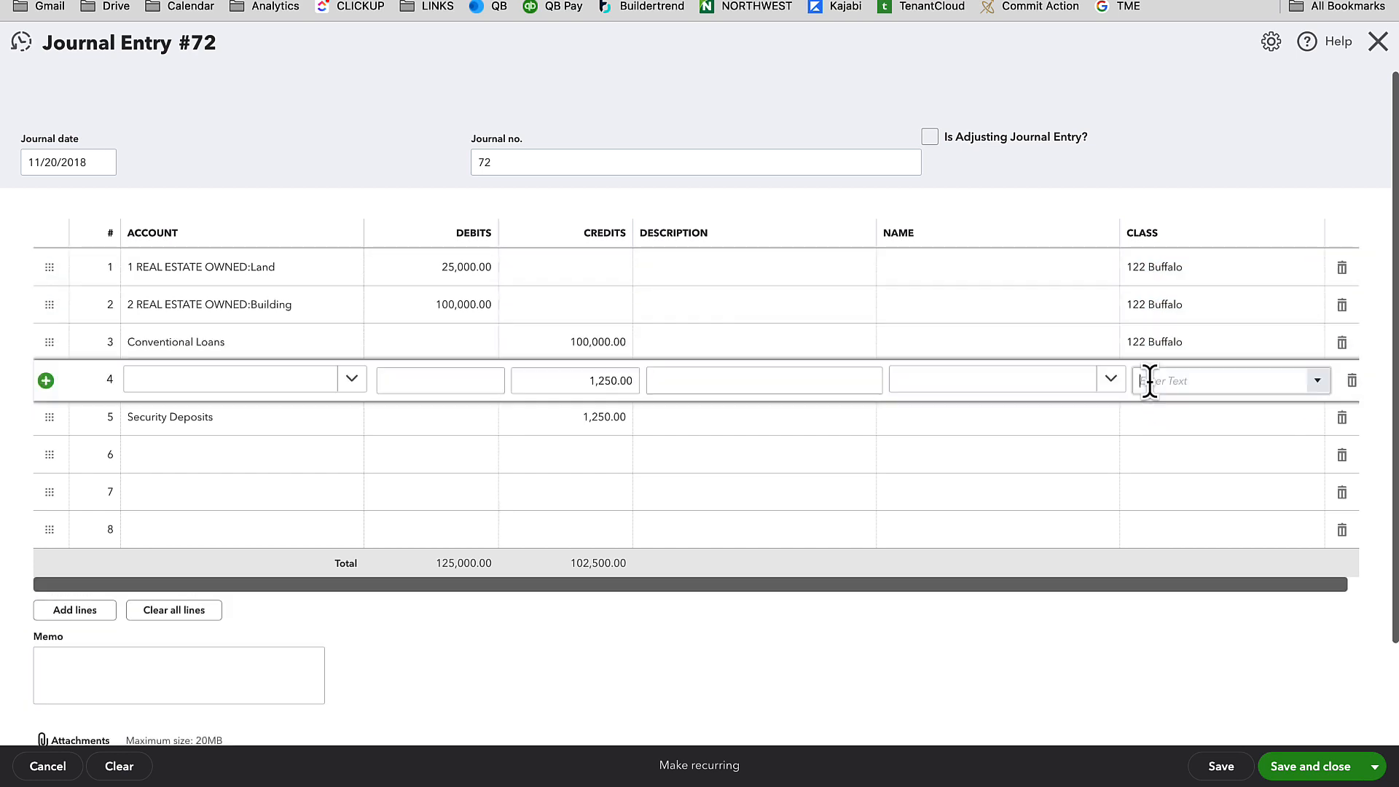
{"action": "type", "text": "122 Buffalo"}
{"action": "left_click", "coordinate": [1156, 437]}
{"action": "left_click", "coordinate": [1151, 419]}
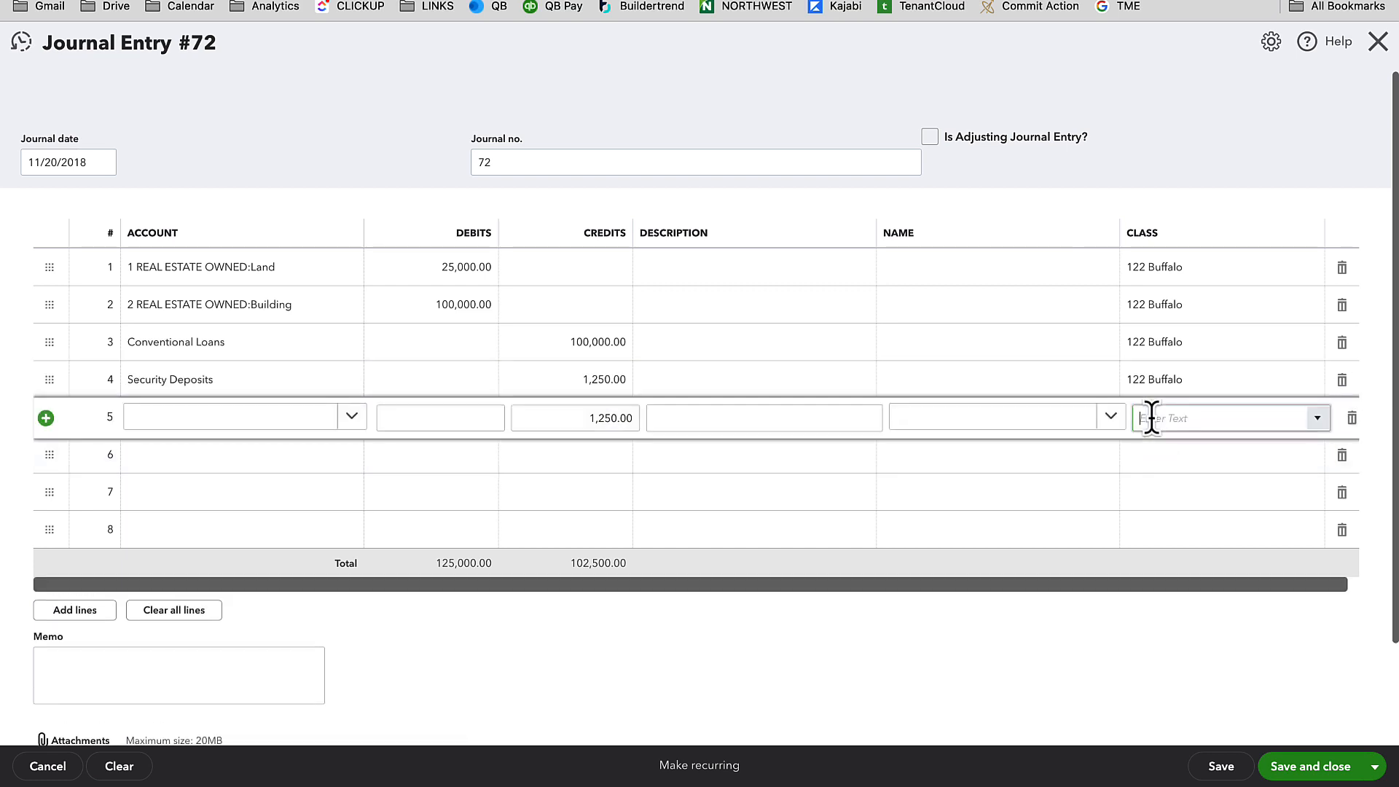
{"action": "type", "text": "122"}
{"action": "left_click", "coordinate": [1158, 476]}
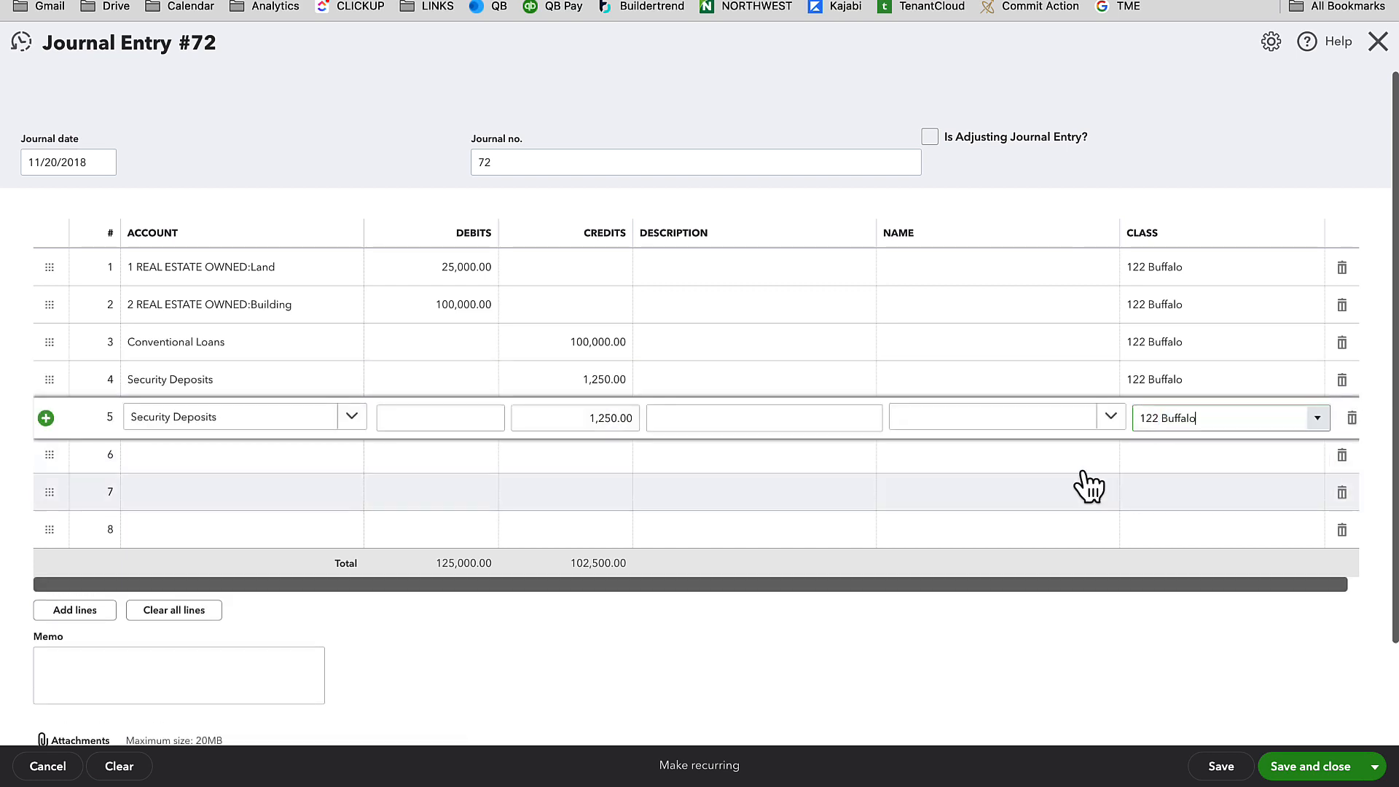
Create and save a new customer named 122 Buffalo from the name field of the fifth line.
{"action": "left_click", "coordinate": [939, 421]}
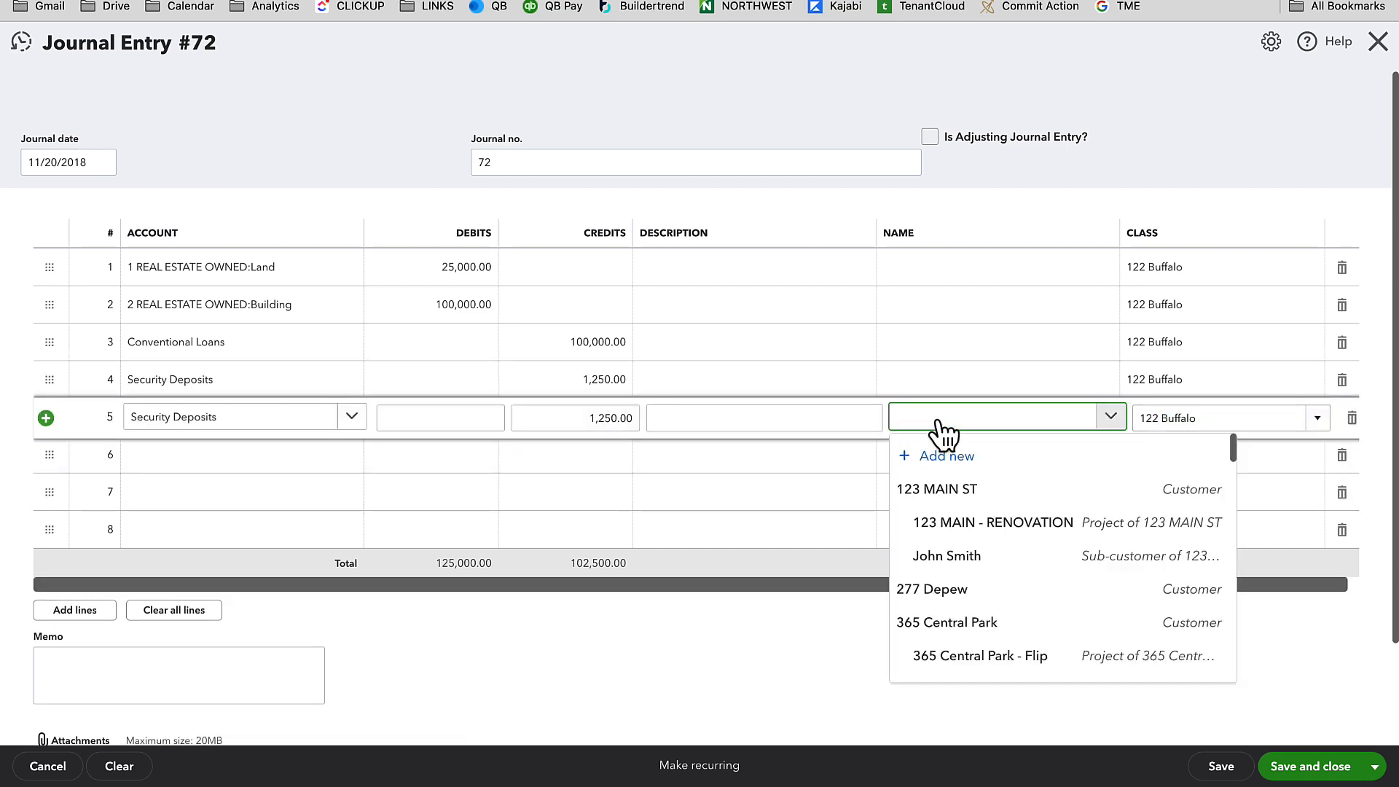
{"action": "scroll", "coordinate": [947, 569], "scroll_direction": "down", "scroll_amount": 6}
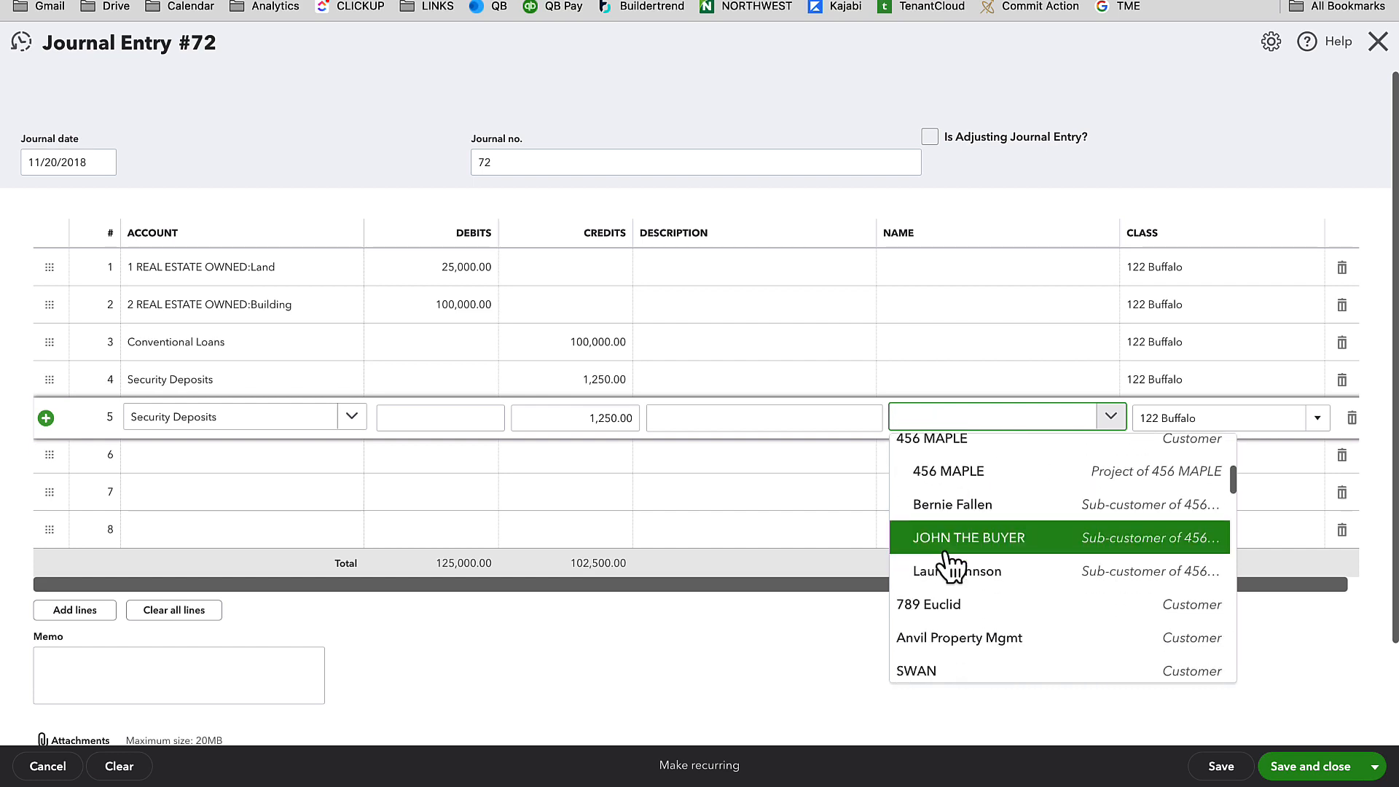
{"action": "scroll", "coordinate": [952, 567], "scroll_direction": "down", "scroll_amount": 2}
{"action": "scroll", "coordinate": [951, 567], "scroll_direction": "up", "scroll_amount": 8}
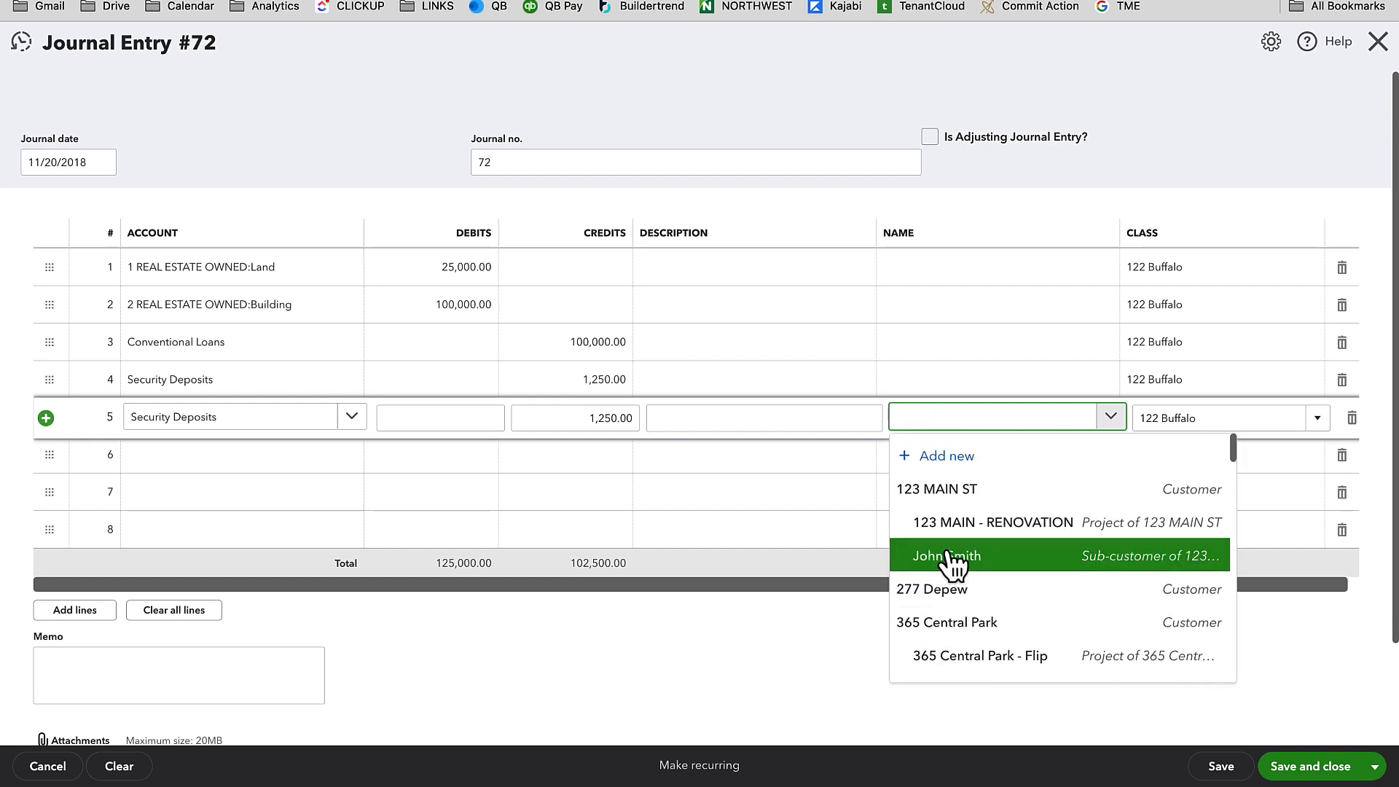
{"action": "left_click", "coordinate": [951, 457]}
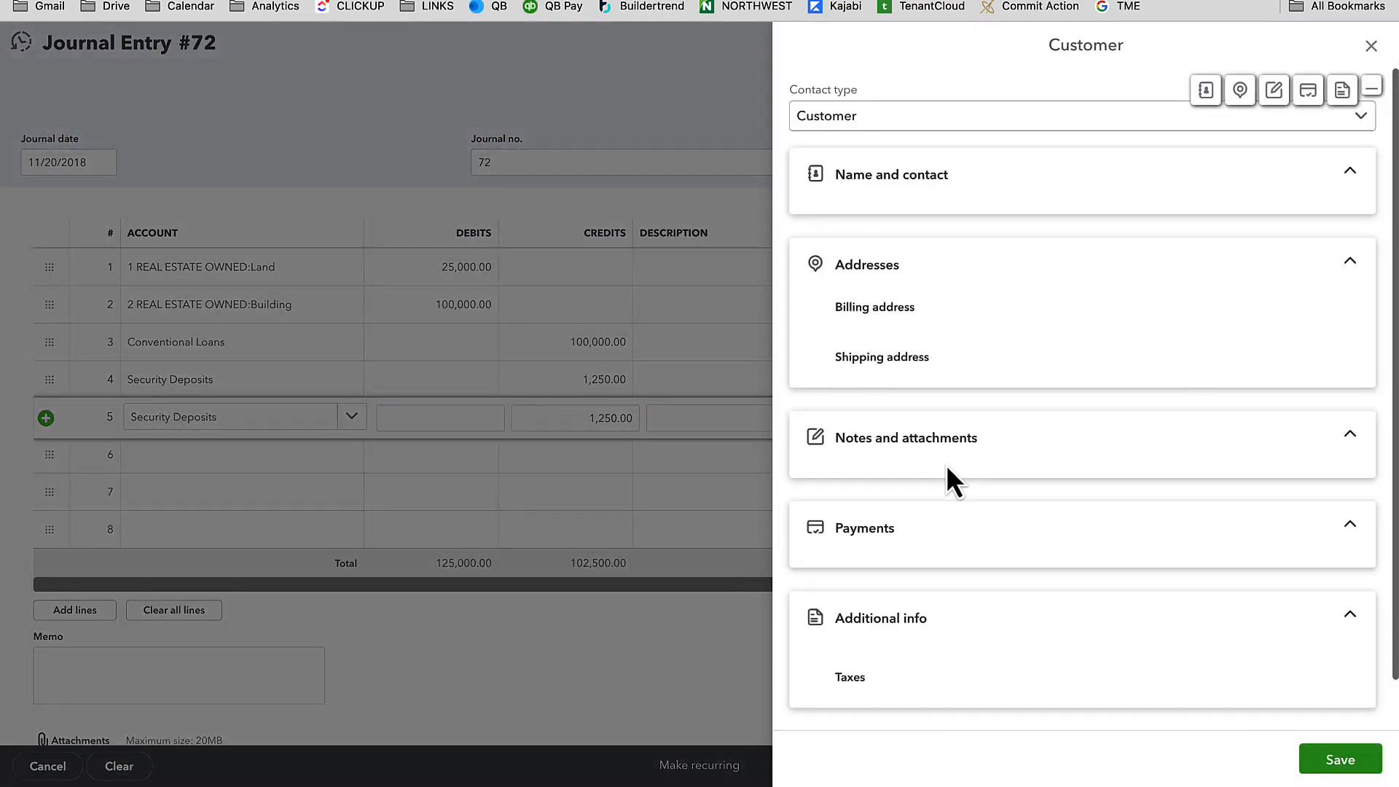
{"action": "type", "text": "122 Buffalo"}
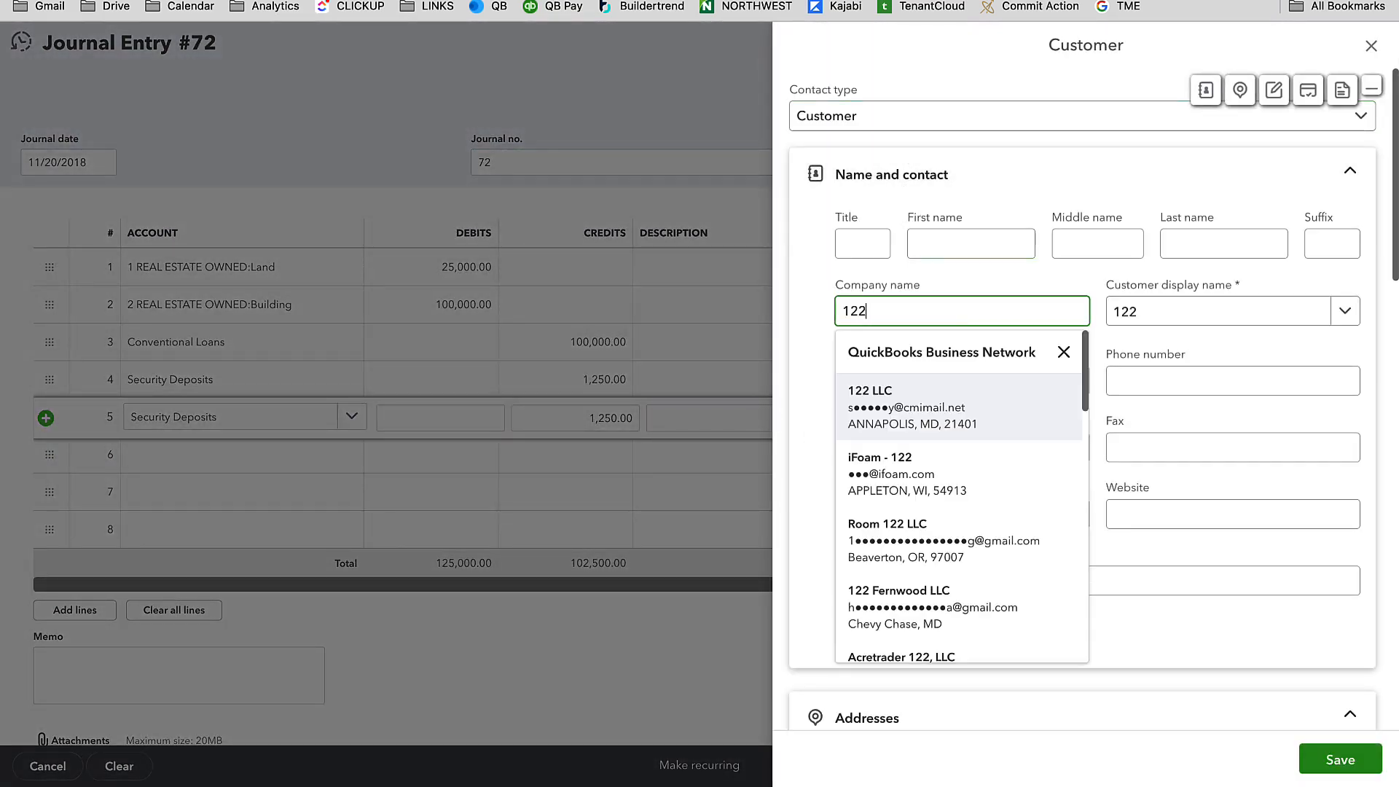
{"action": "left_click", "coordinate": [938, 173]}
{"action": "left_click", "coordinate": [949, 186]}
{"action": "left_click", "coordinate": [1350, 774]}
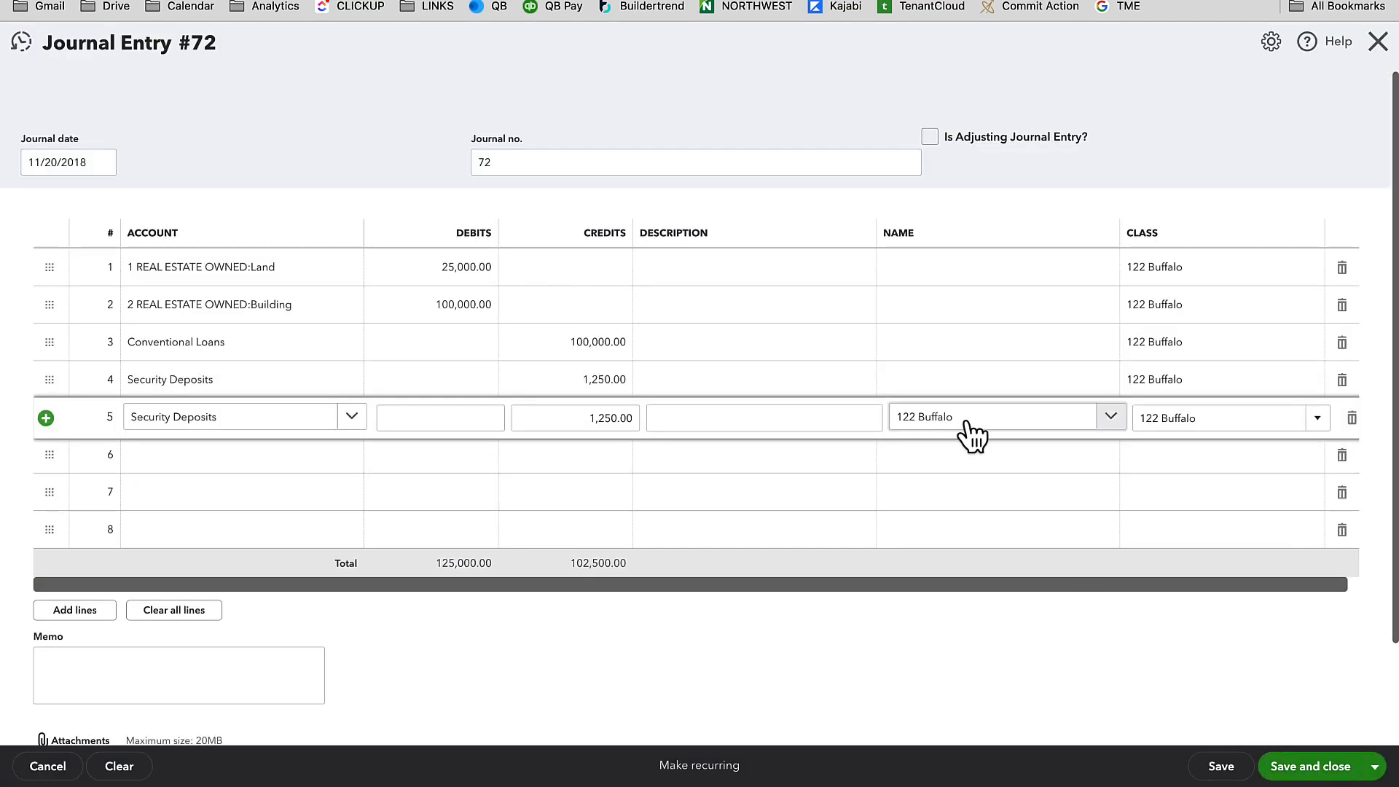
Start another new customer from the fifth line's name field, review the form's options and keep Customer as the contact type.
{"action": "left_click", "coordinate": [970, 421]}
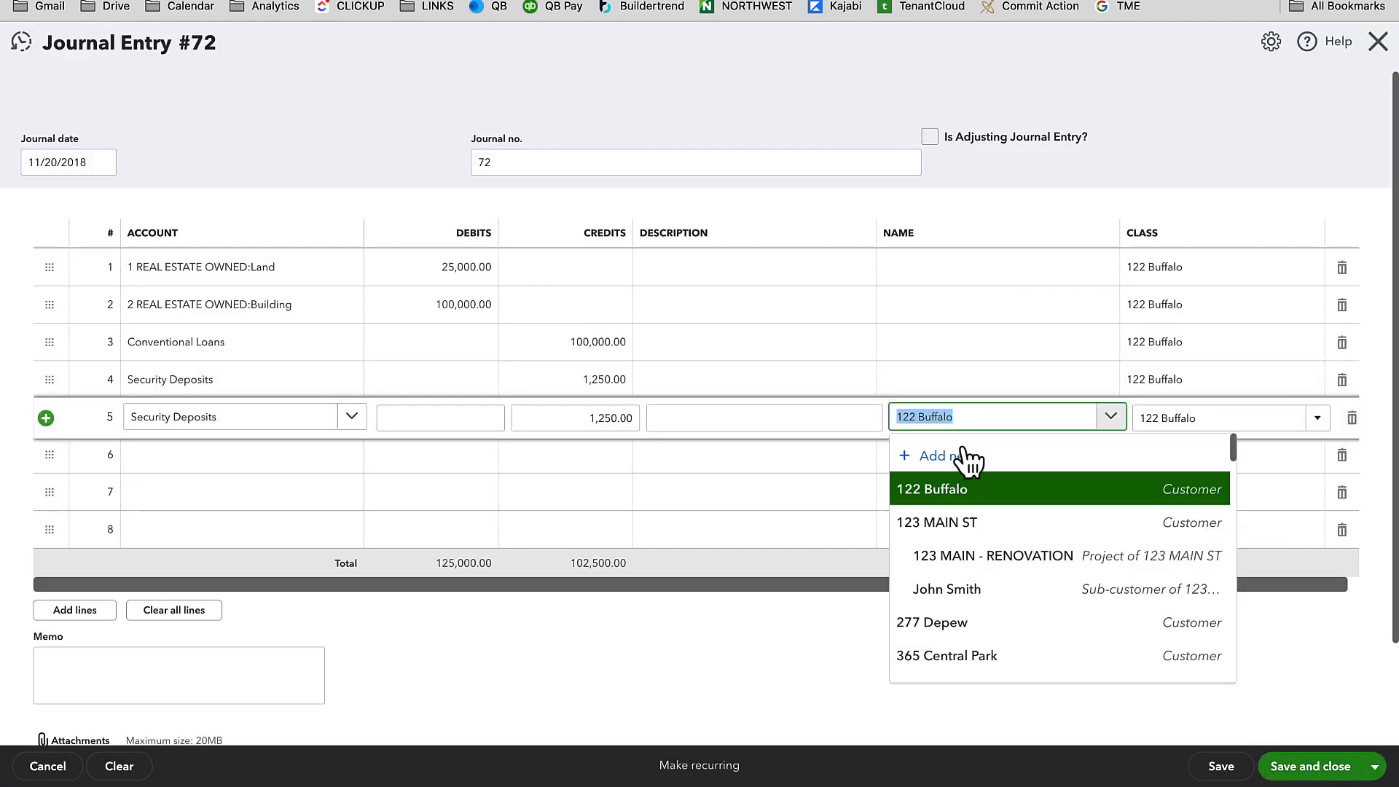
{"action": "scroll", "coordinate": [977, 576], "scroll_direction": "down", "scroll_amount": 5}
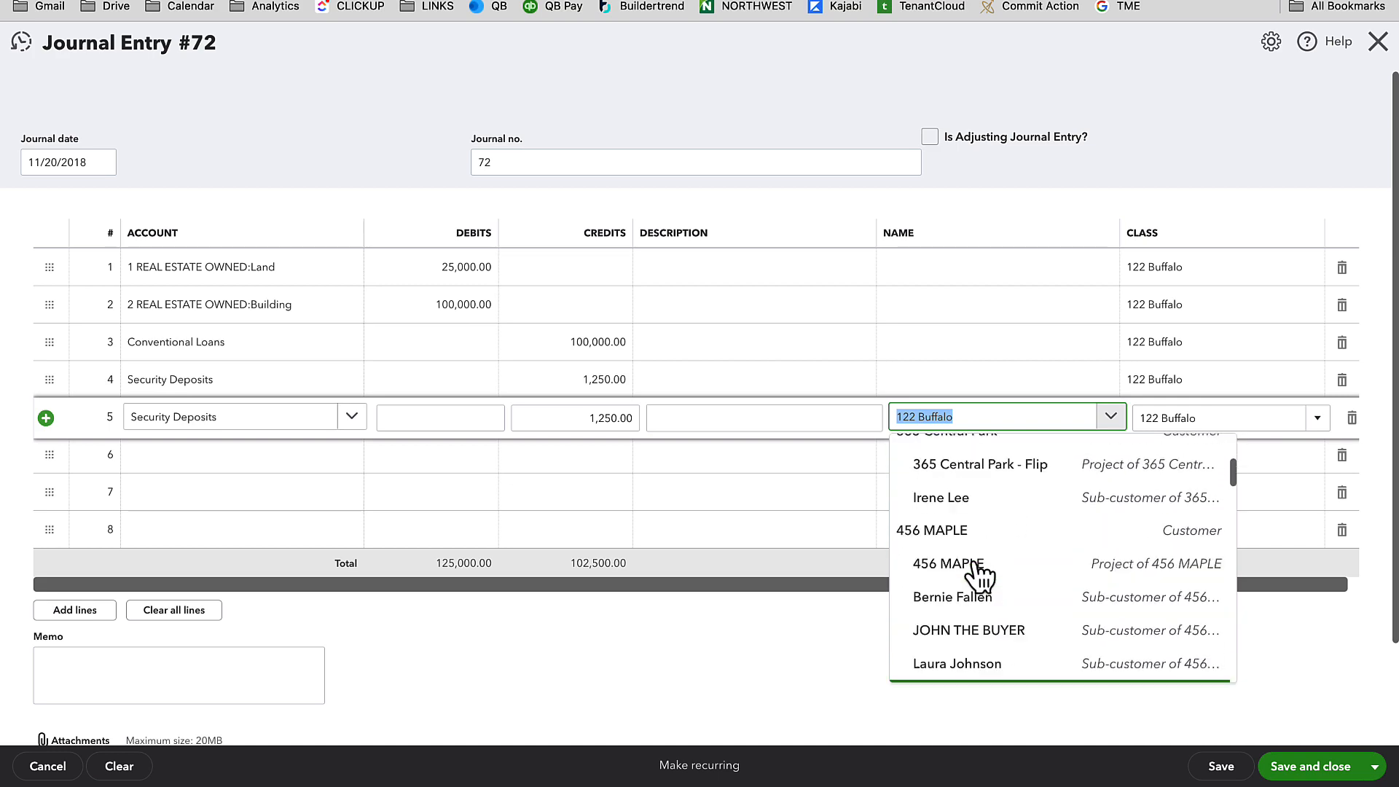
{"action": "scroll", "coordinate": [977, 554], "scroll_direction": "up", "scroll_amount": 5}
{"action": "left_click", "coordinate": [969, 459]}
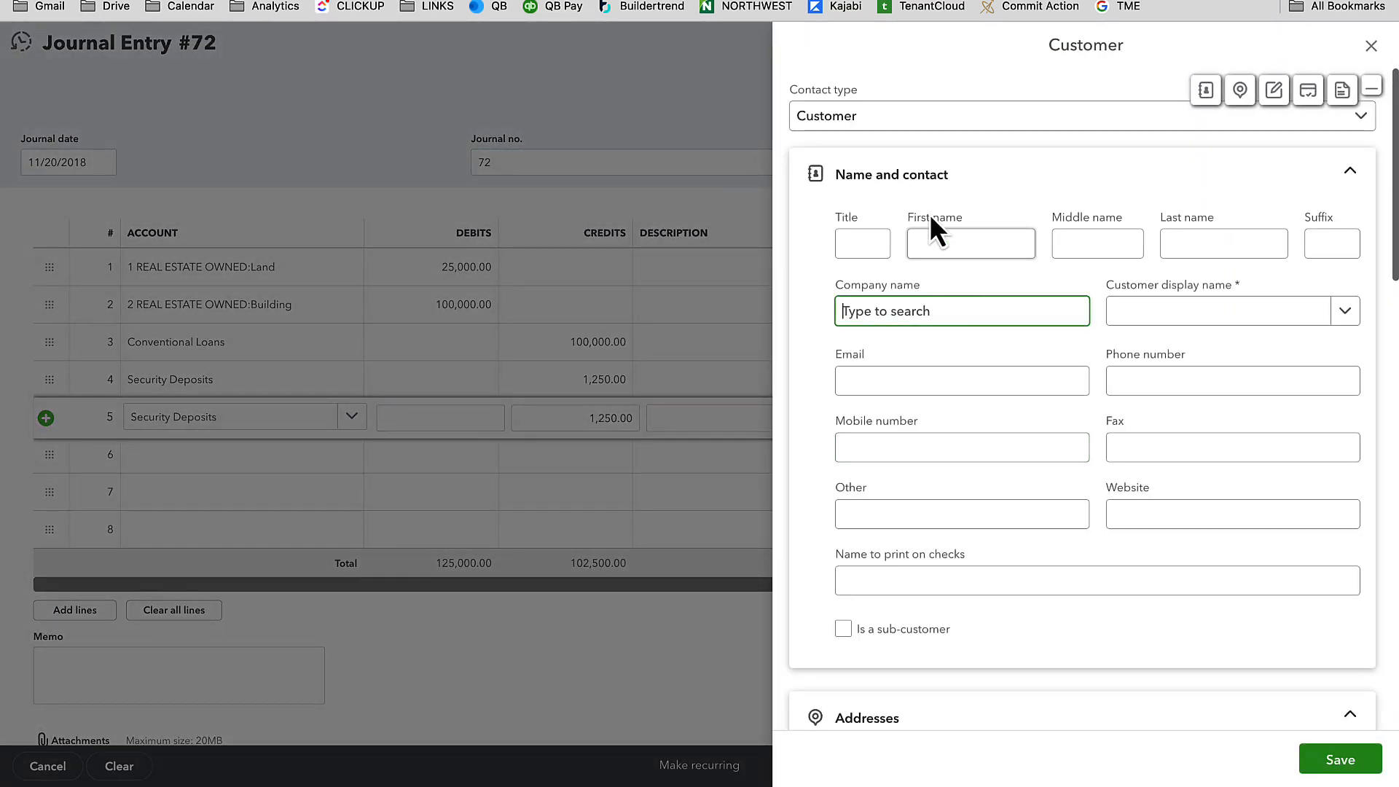
{"action": "scroll", "coordinate": [948, 349], "scroll_direction": "down", "scroll_amount": 15}
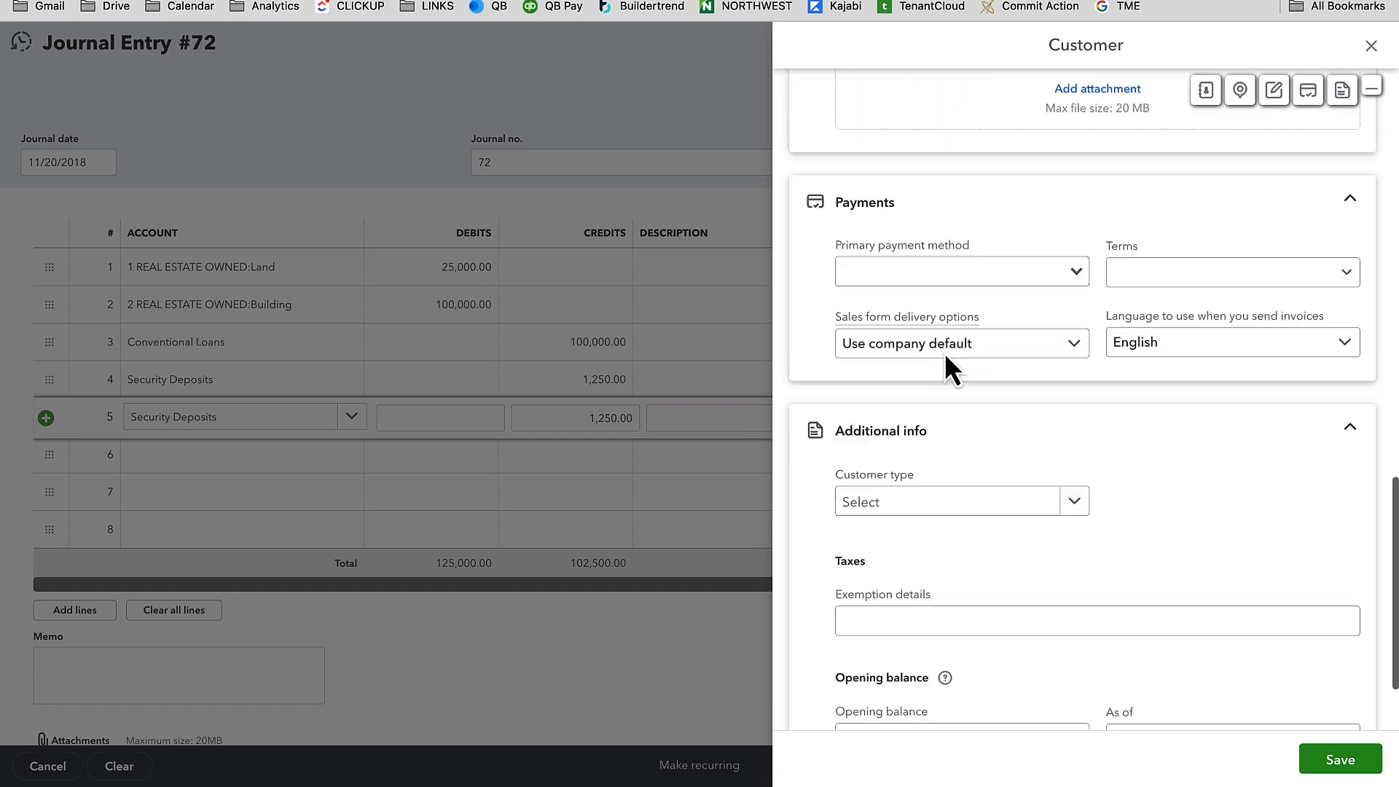
{"action": "scroll", "coordinate": [947, 364], "scroll_direction": "down", "scroll_amount": 2}
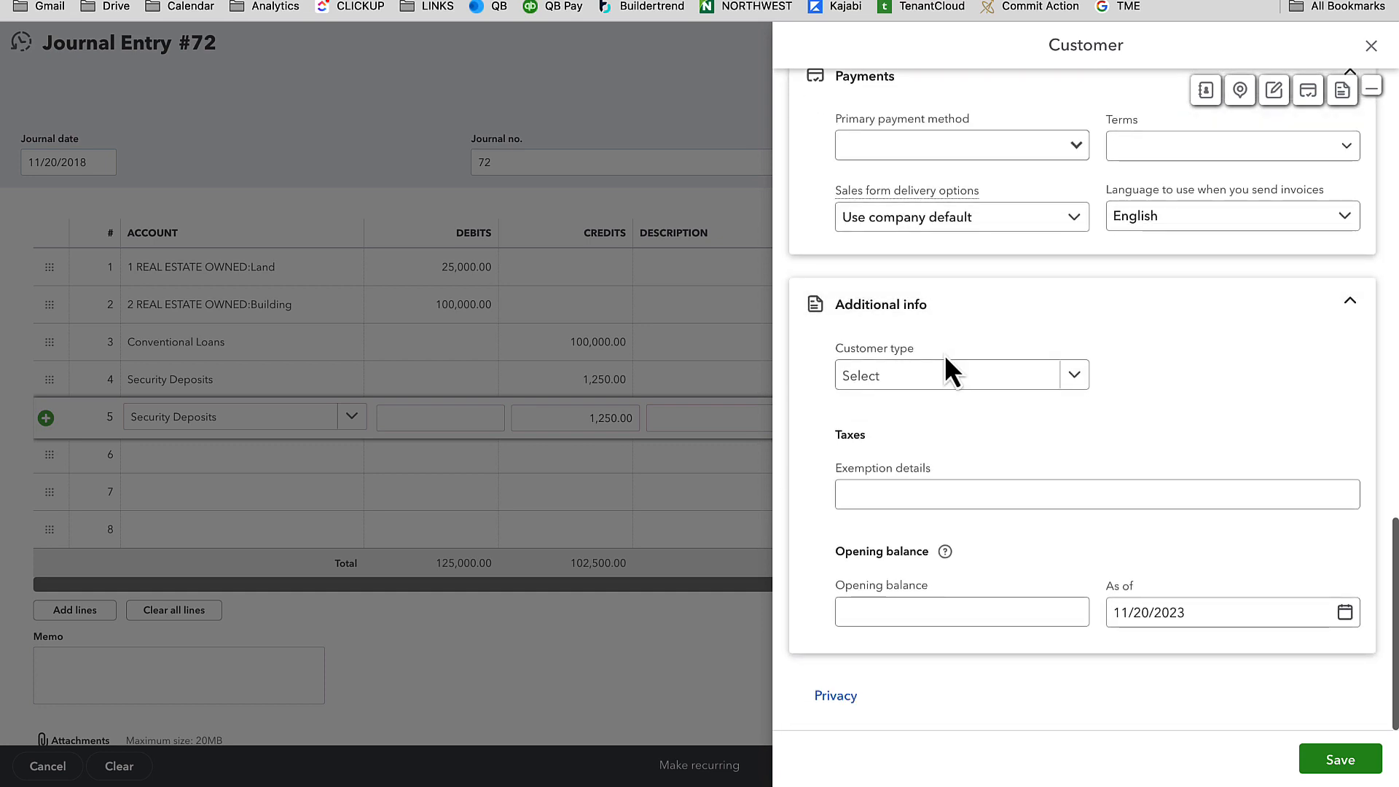
{"action": "left_click", "coordinate": [1010, 380]}
{"action": "scroll", "coordinate": [1035, 371], "scroll_direction": "up", "scroll_amount": 17}
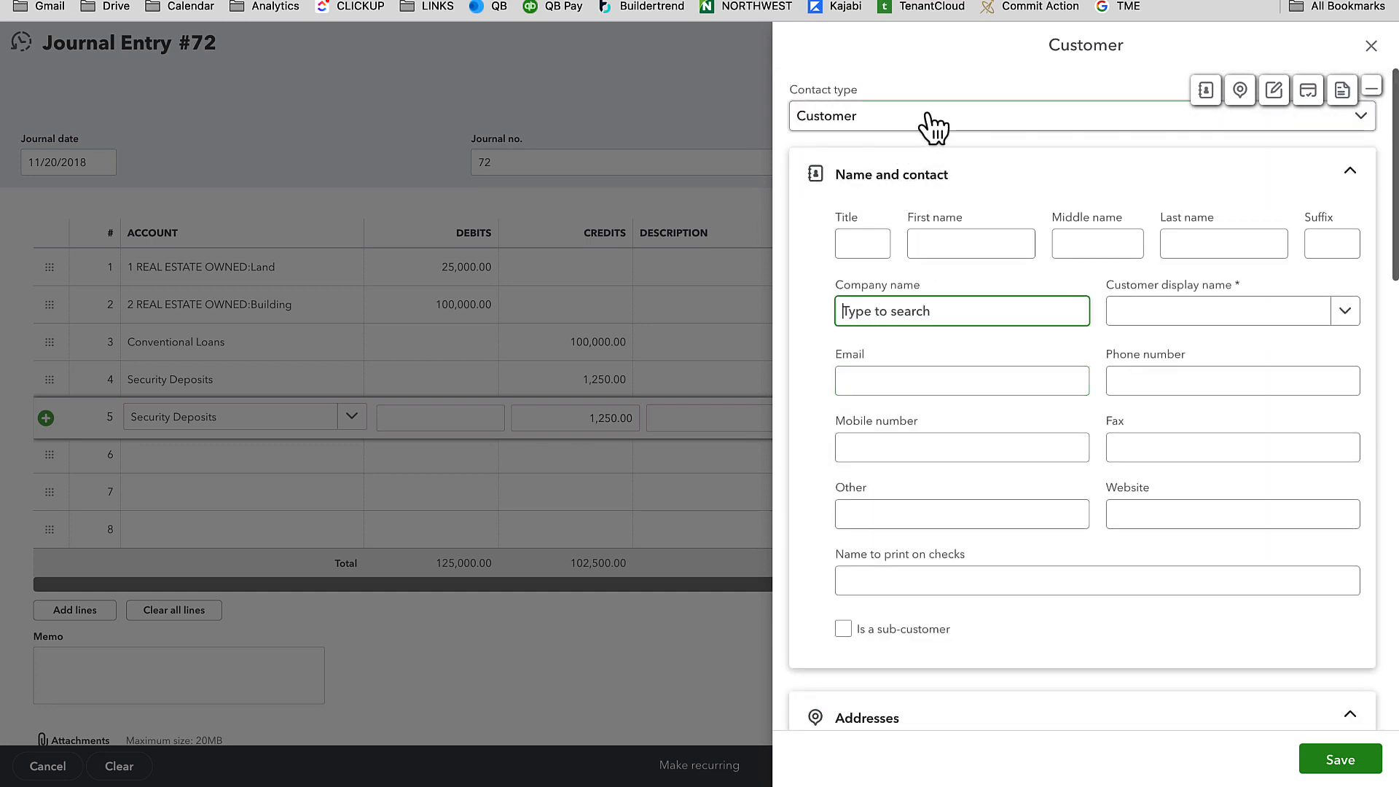
{"action": "left_click", "coordinate": [932, 122]}
{"action": "left_click", "coordinate": [874, 156]}
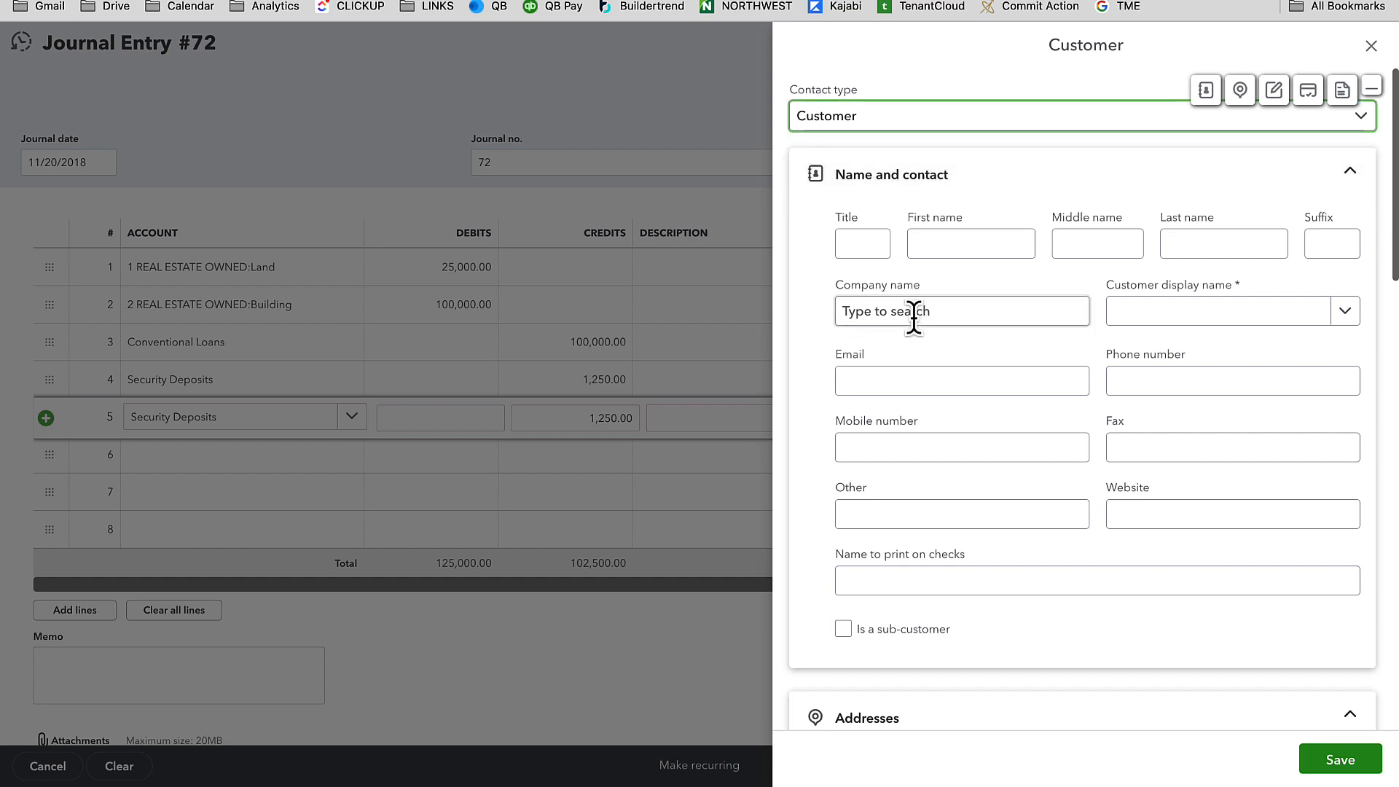
{"action": "left_click", "coordinate": [982, 304]}
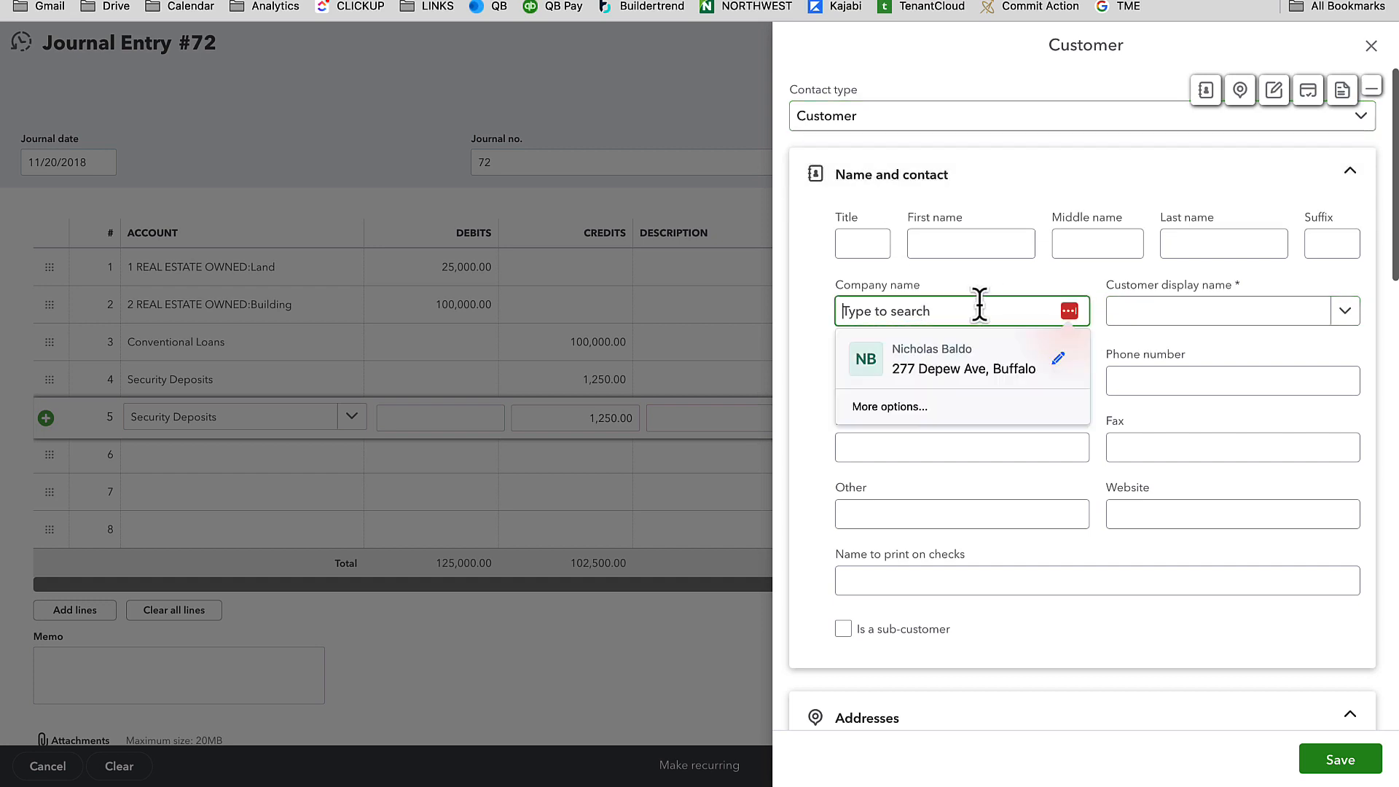
{"action": "type", "text": "jul"}
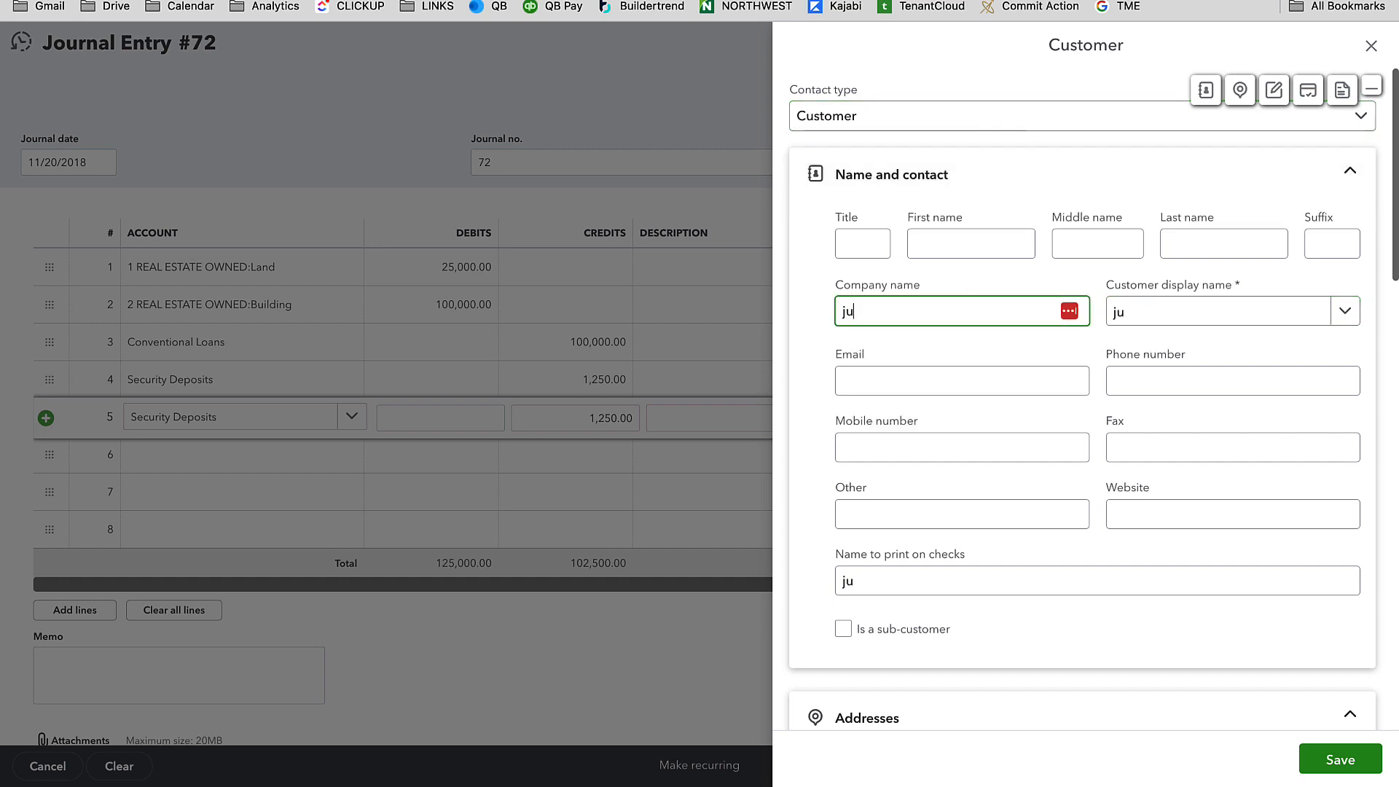
{"action": "key", "text": "BackSpace"}
Enter the first tenant's first name in the new customer record.
{"action": "key", "text": "shift+Tab"}
{"action": "key", "text": "shift+Tab"}
{"action": "key", "text": "shift+Tab"}
{"action": "key", "text": "shift+Tab"}
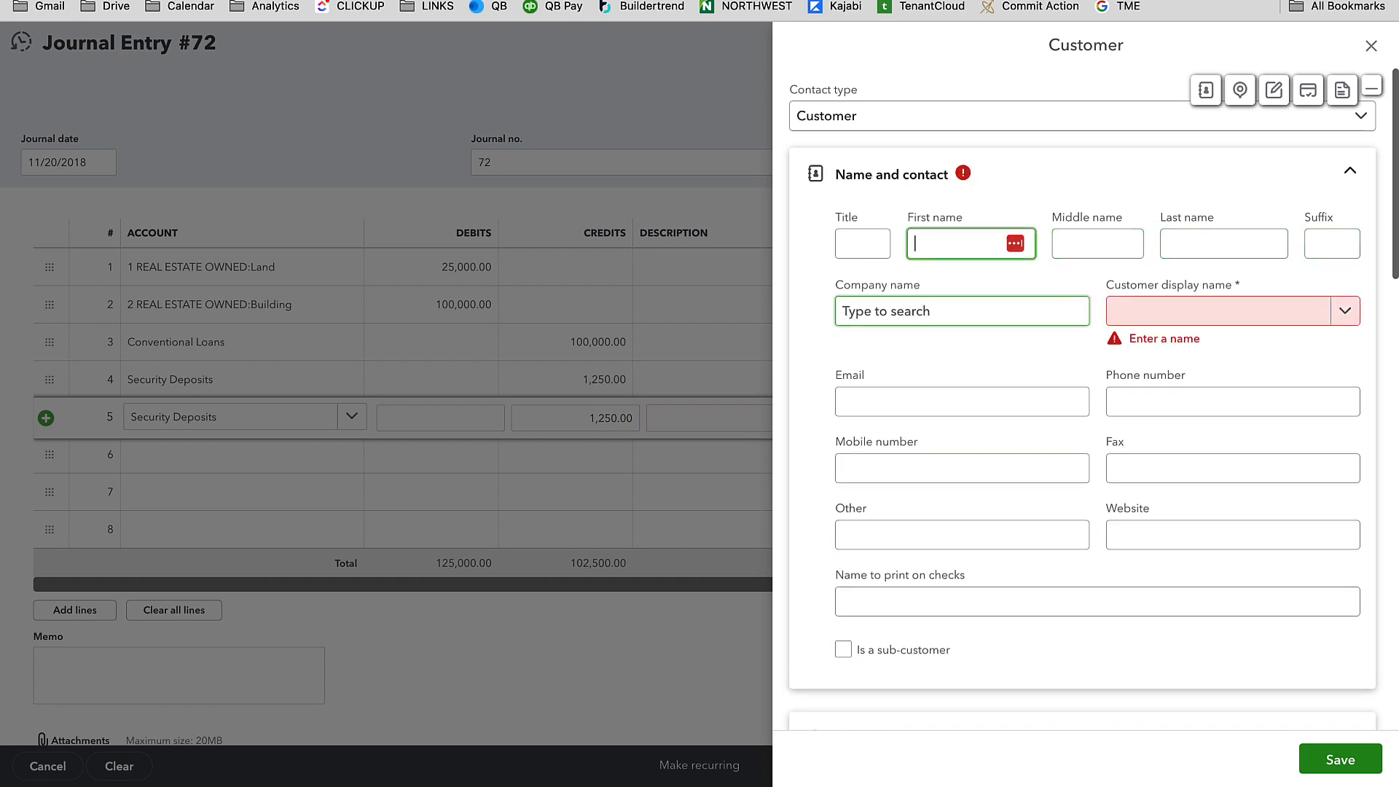
{"action": "type", "text": "JULIET"}
{"action": "key", "text": "Tab"}
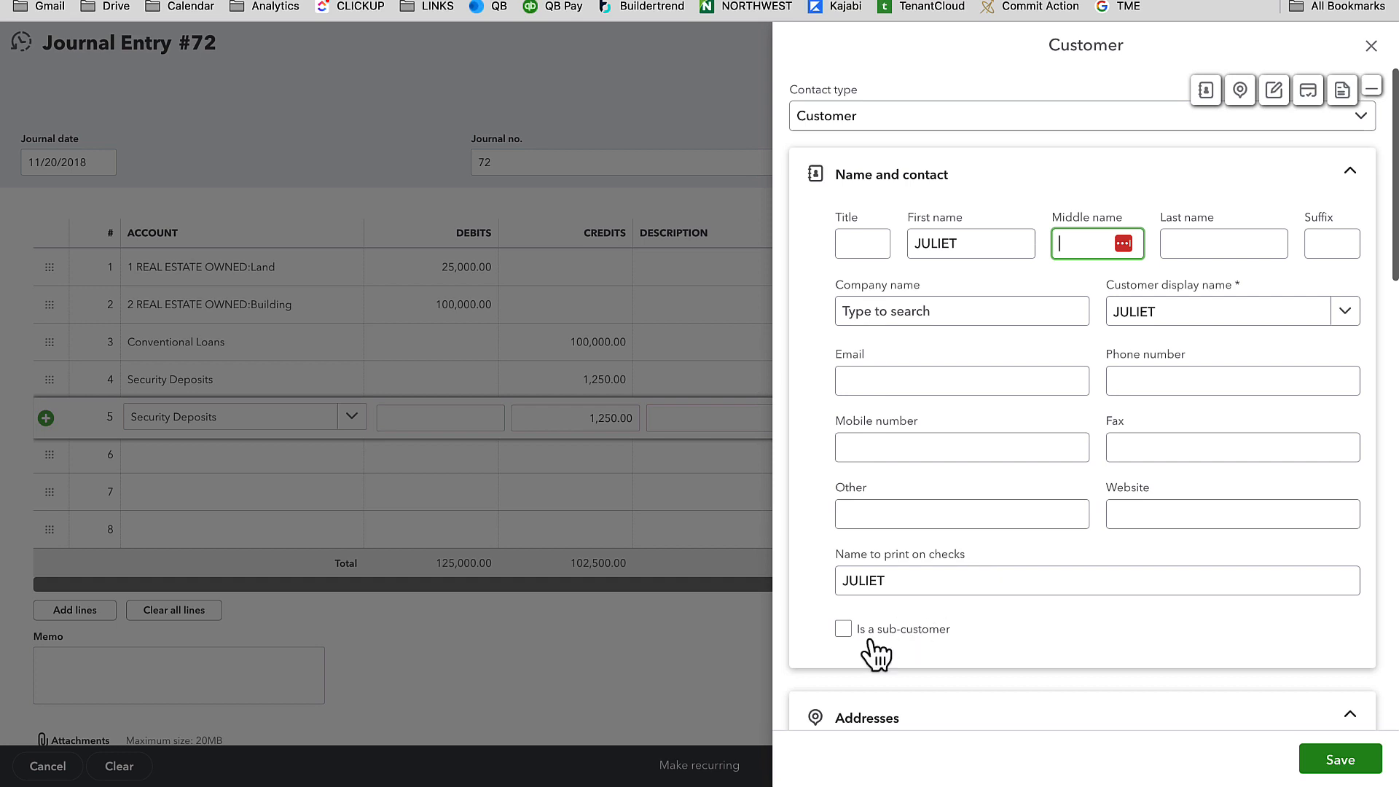
Make the tenant a sub-customer of 122 Buffalo and save the record.
{"action": "left_click", "coordinate": [844, 629]}
{"action": "scroll", "coordinate": [926, 612], "scroll_direction": "down", "scroll_amount": 2}
{"action": "left_click", "coordinate": [904, 548]}
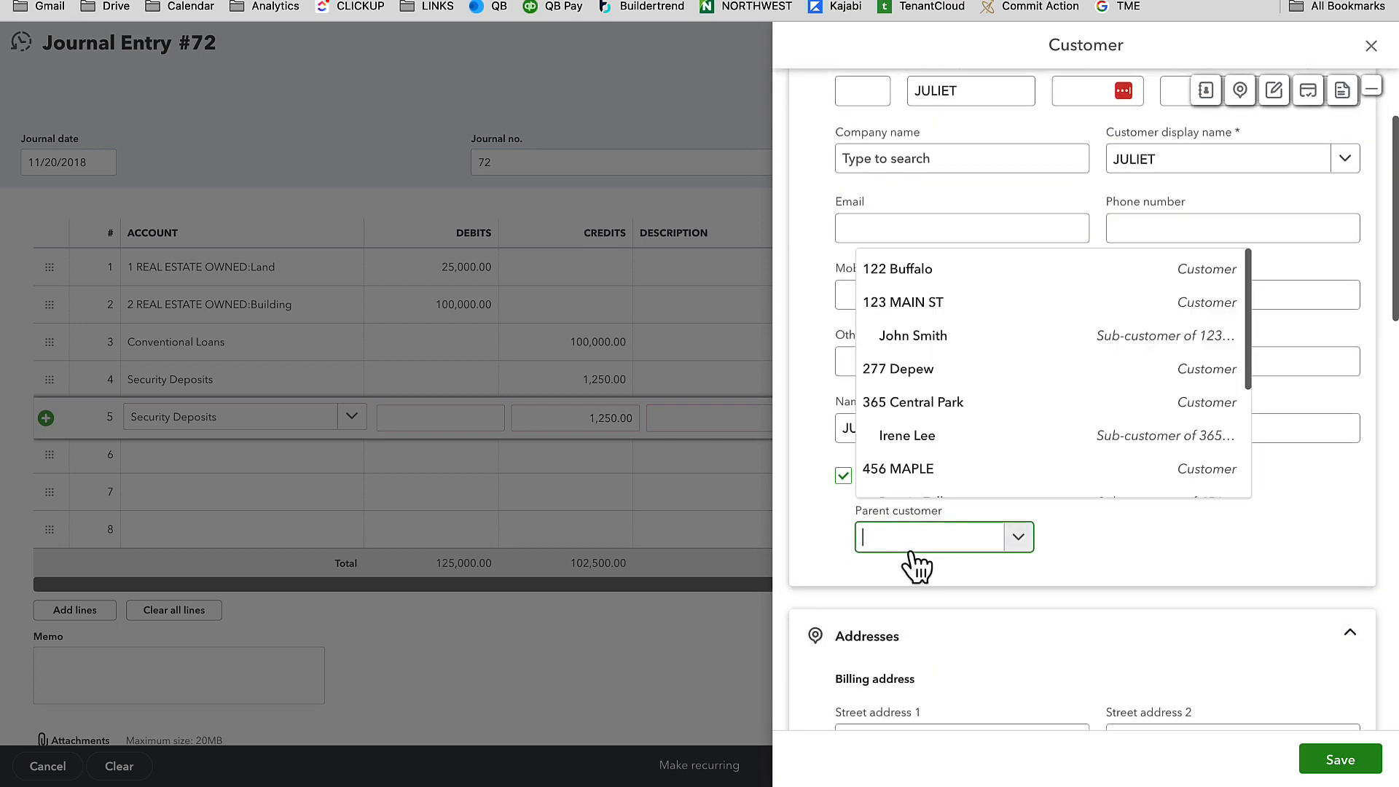
{"action": "type", "text": "122"}
{"action": "left_click", "coordinate": [904, 477]}
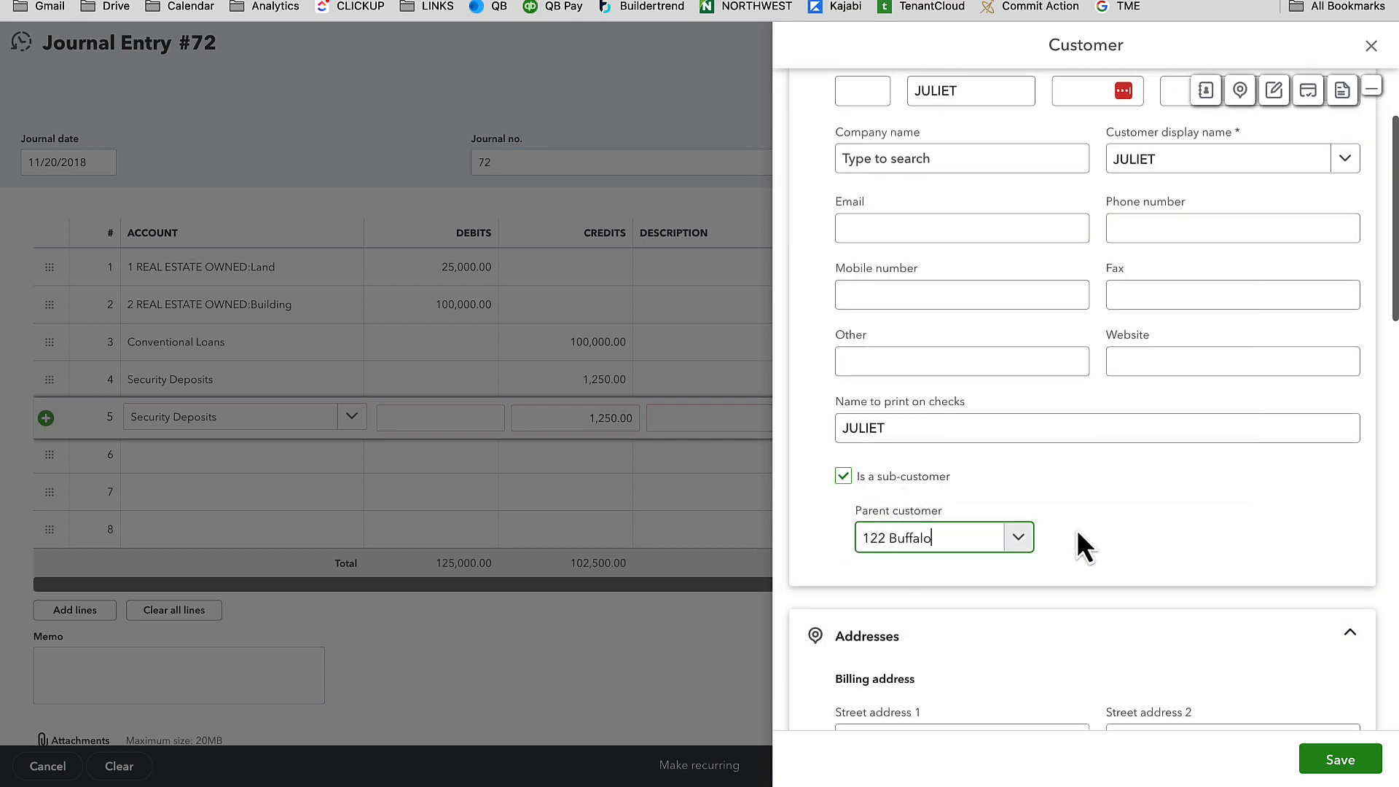
{"action": "left_click", "coordinate": [1342, 759]}
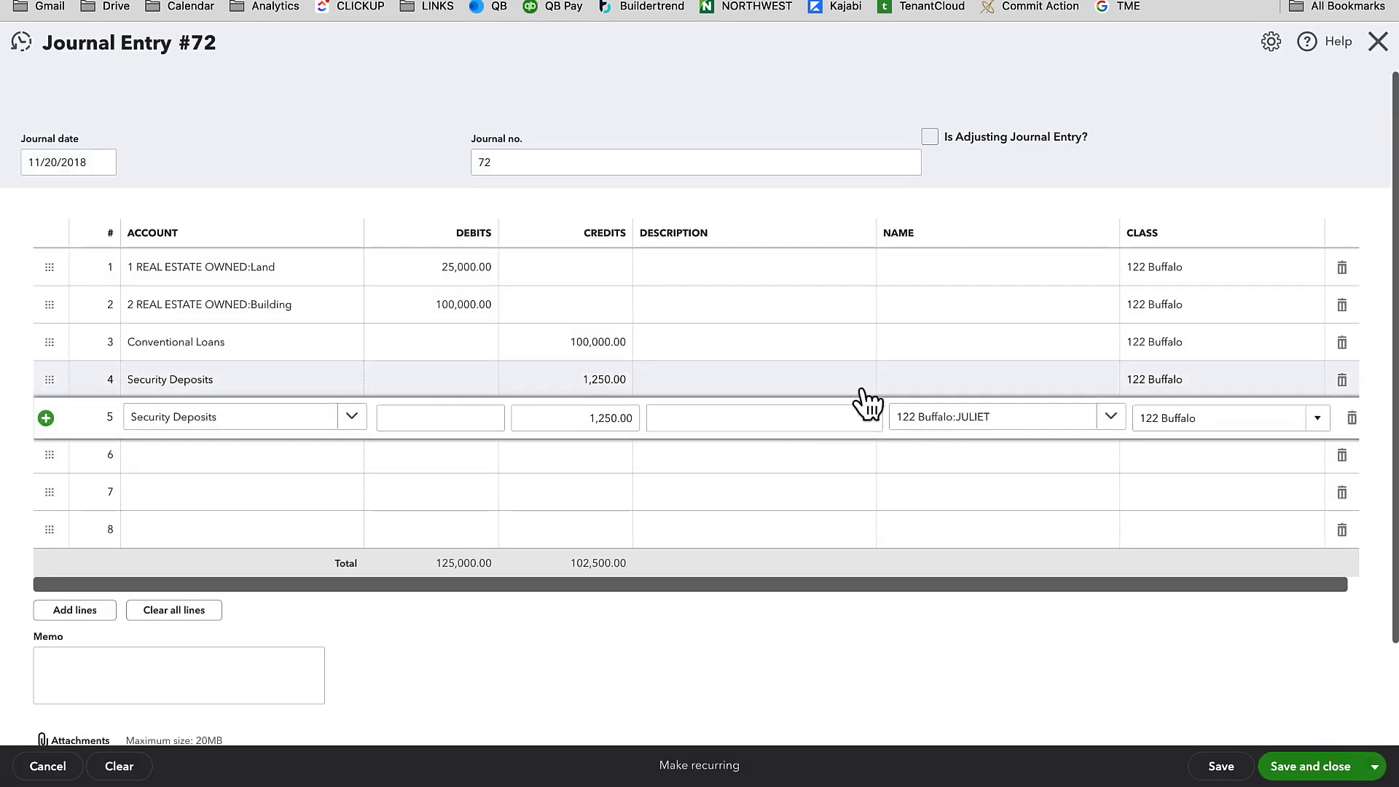
Start a new customer from the fourth line's name field and enter the second tenant's first name.
{"action": "left_click", "coordinate": [911, 386]}
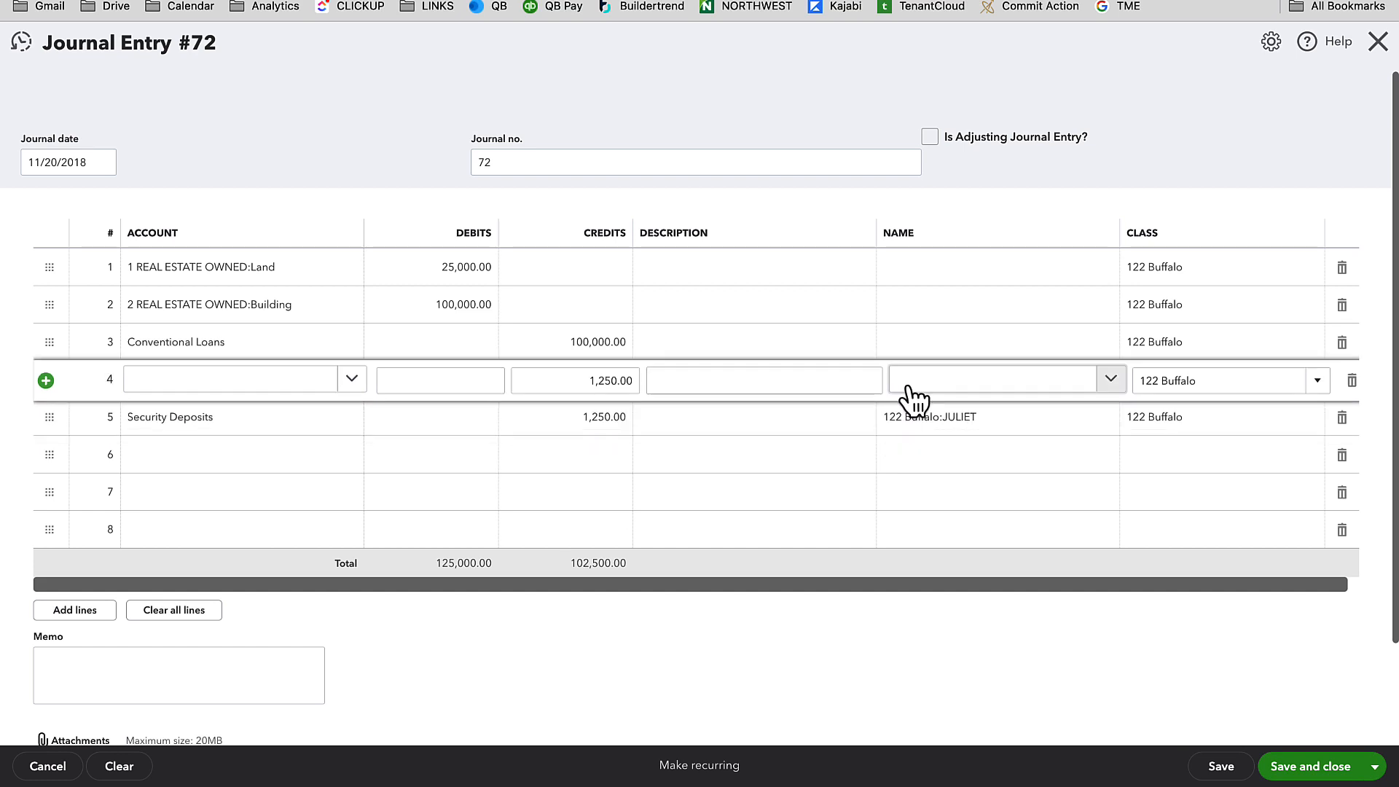
{"action": "left_click", "coordinate": [1010, 384]}
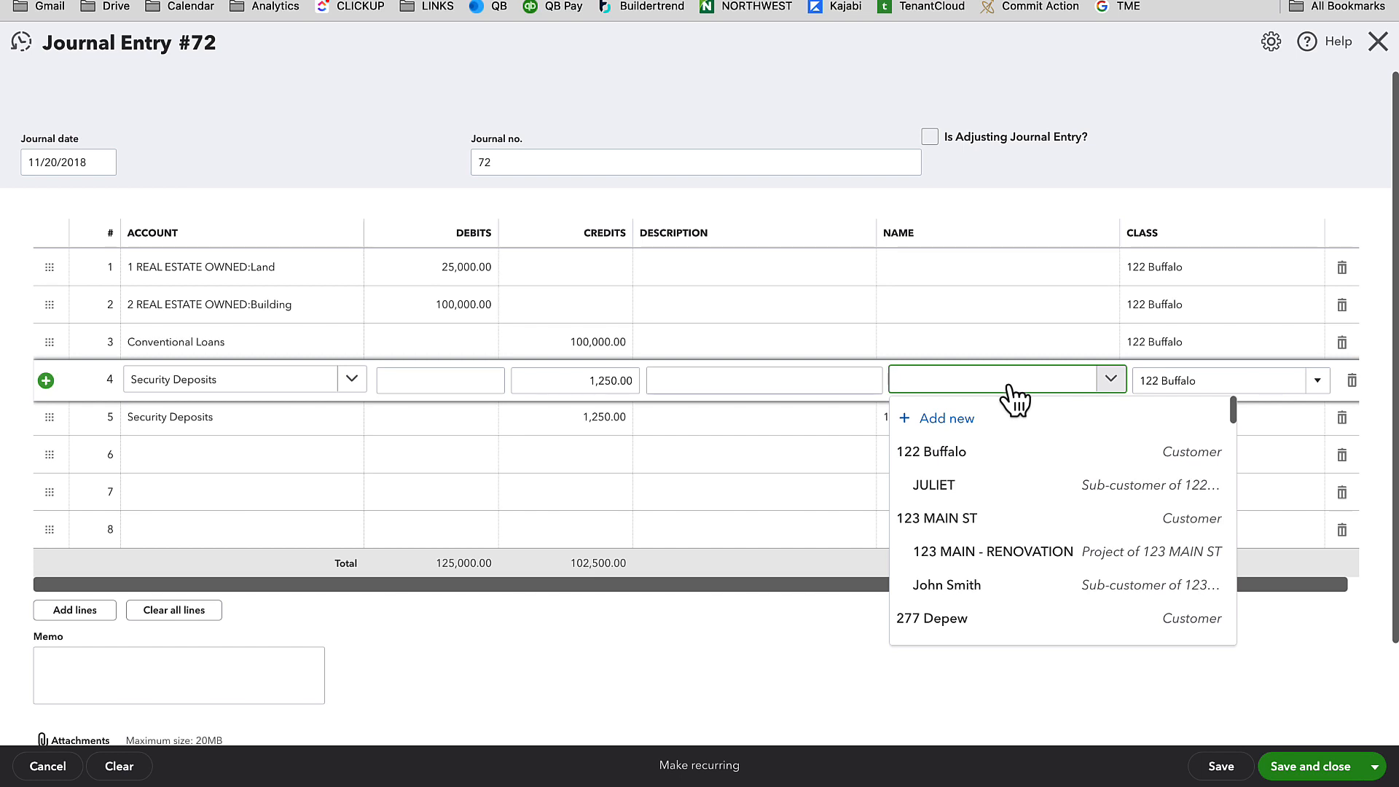
{"action": "left_click", "coordinate": [980, 420]}
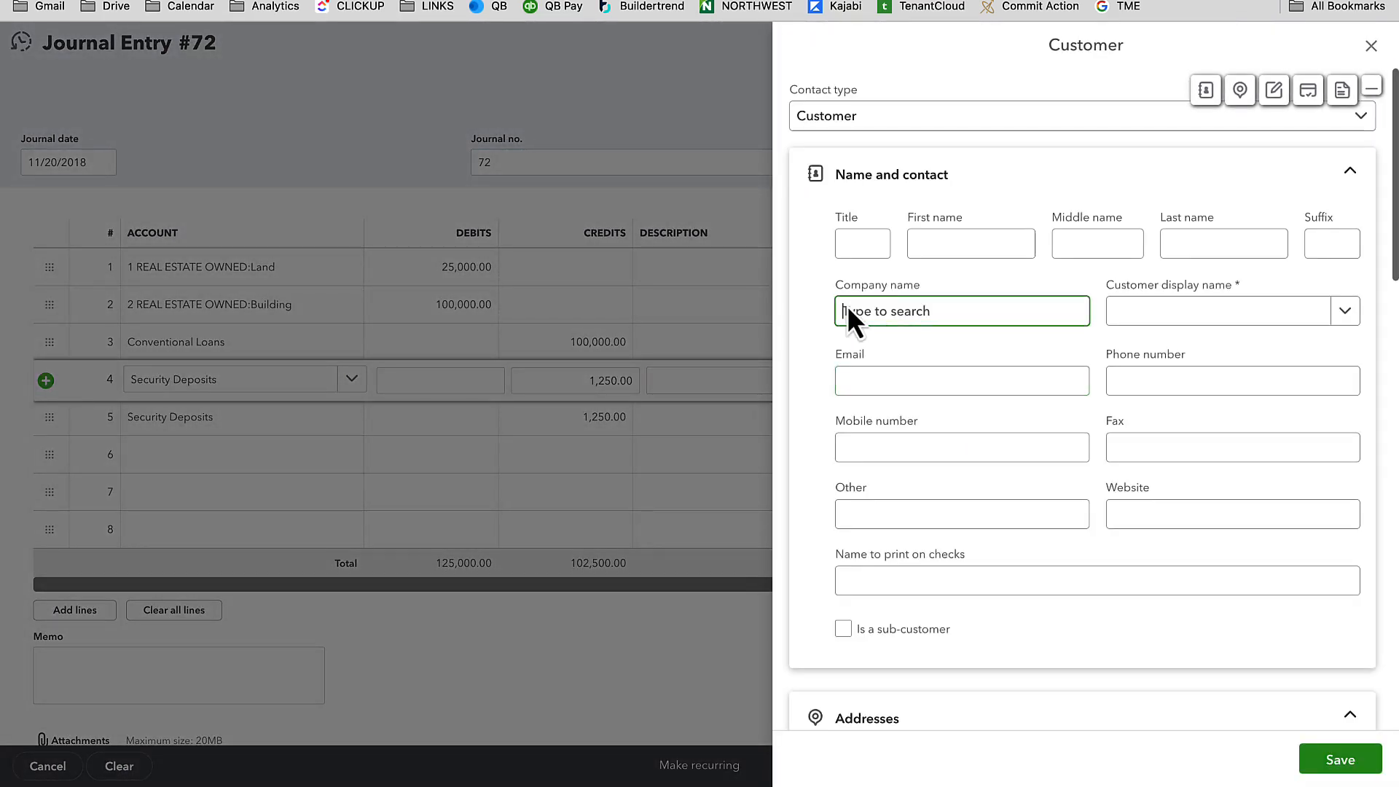
{"action": "left_click", "coordinate": [964, 244]}
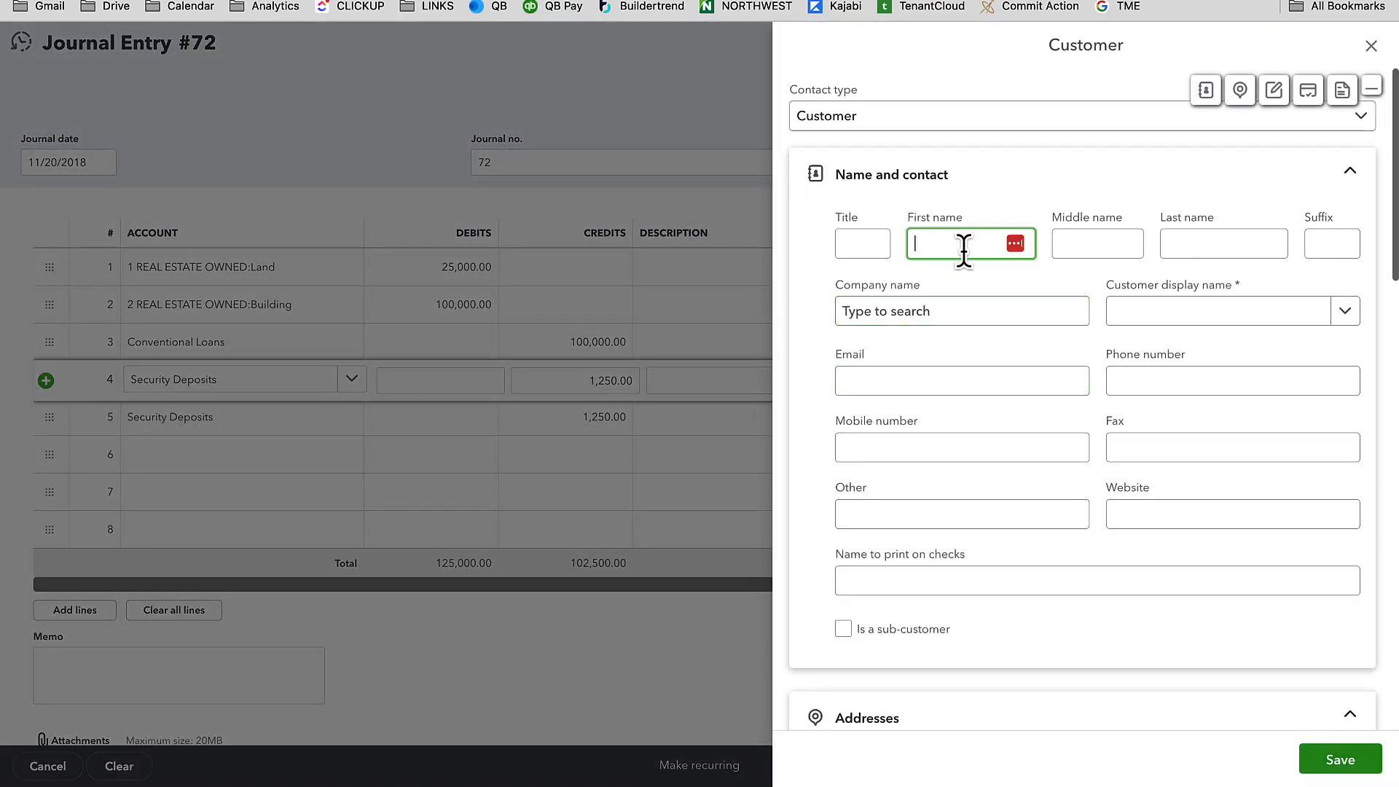
{"action": "type", "text": "OLIVIA"}
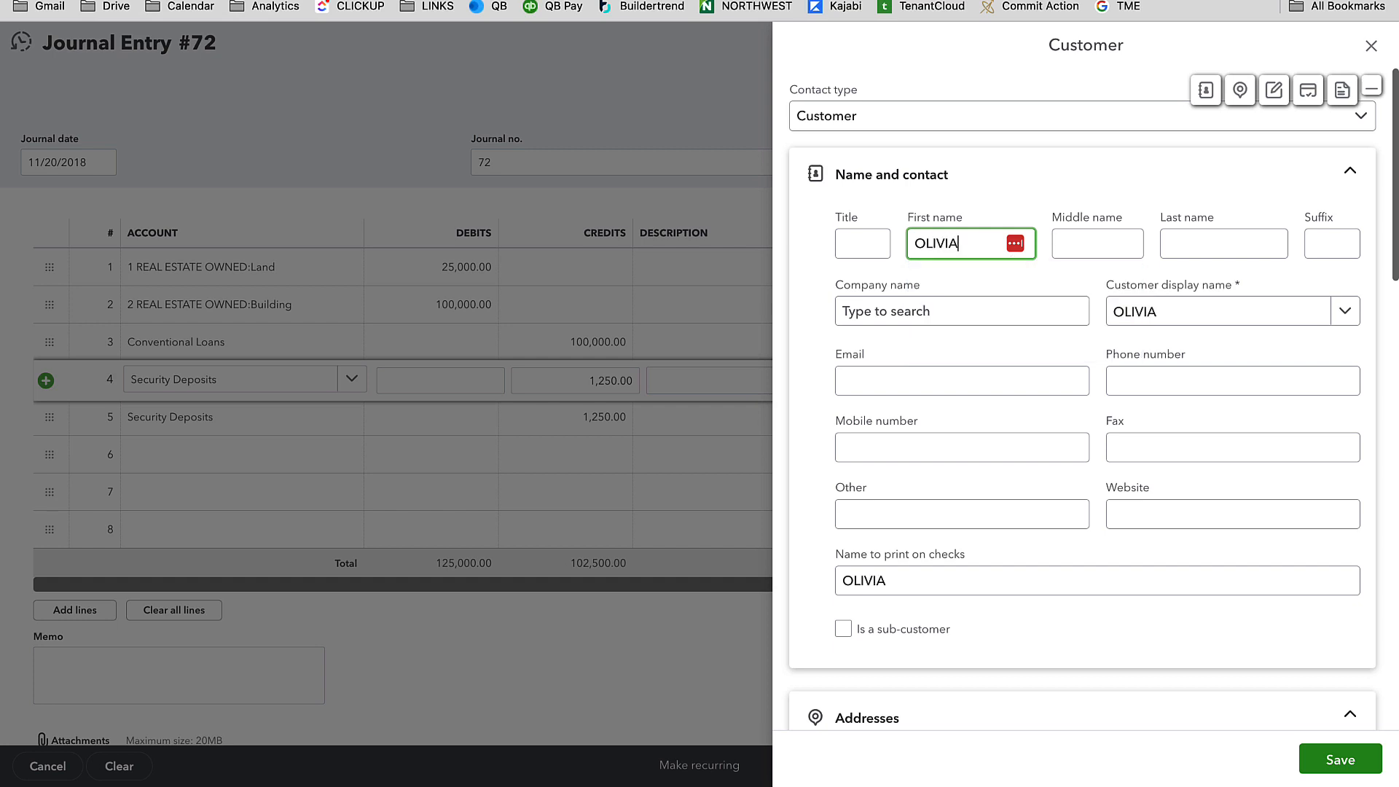
{"action": "left_click", "coordinate": [844, 629]}
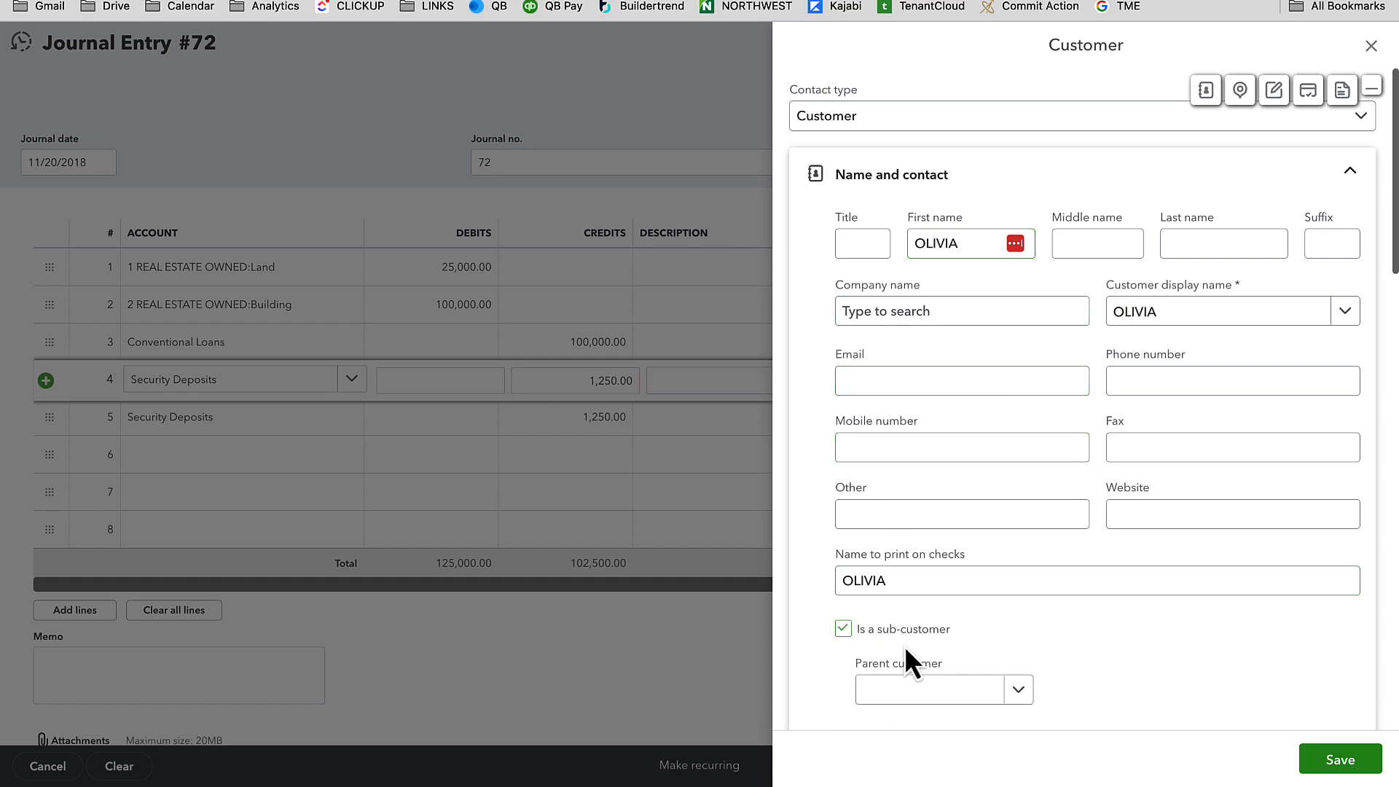
{"action": "left_click", "coordinate": [970, 691]}
{"action": "type", "text": "122"}
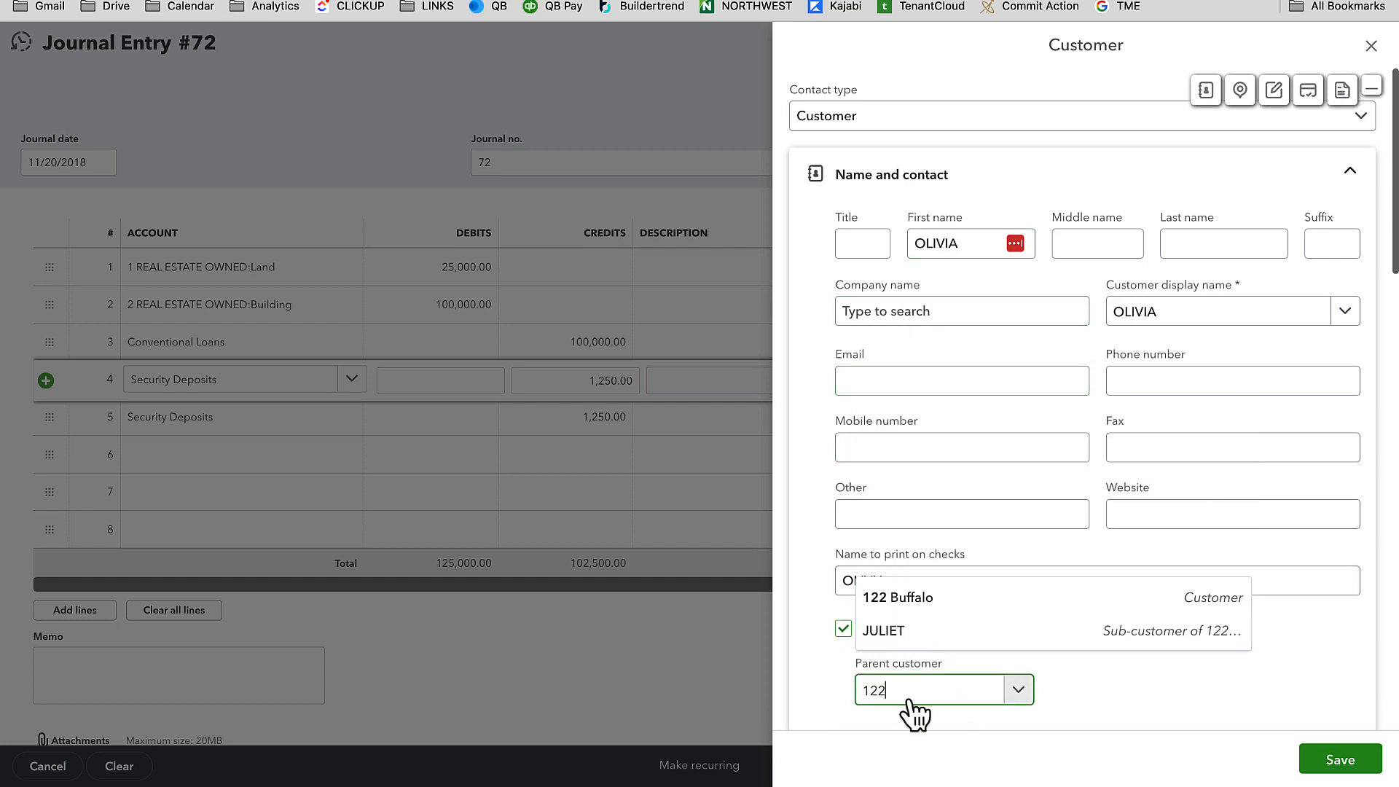
{"action": "left_click", "coordinate": [917, 605]}
{"action": "left_click", "coordinate": [1345, 764]}
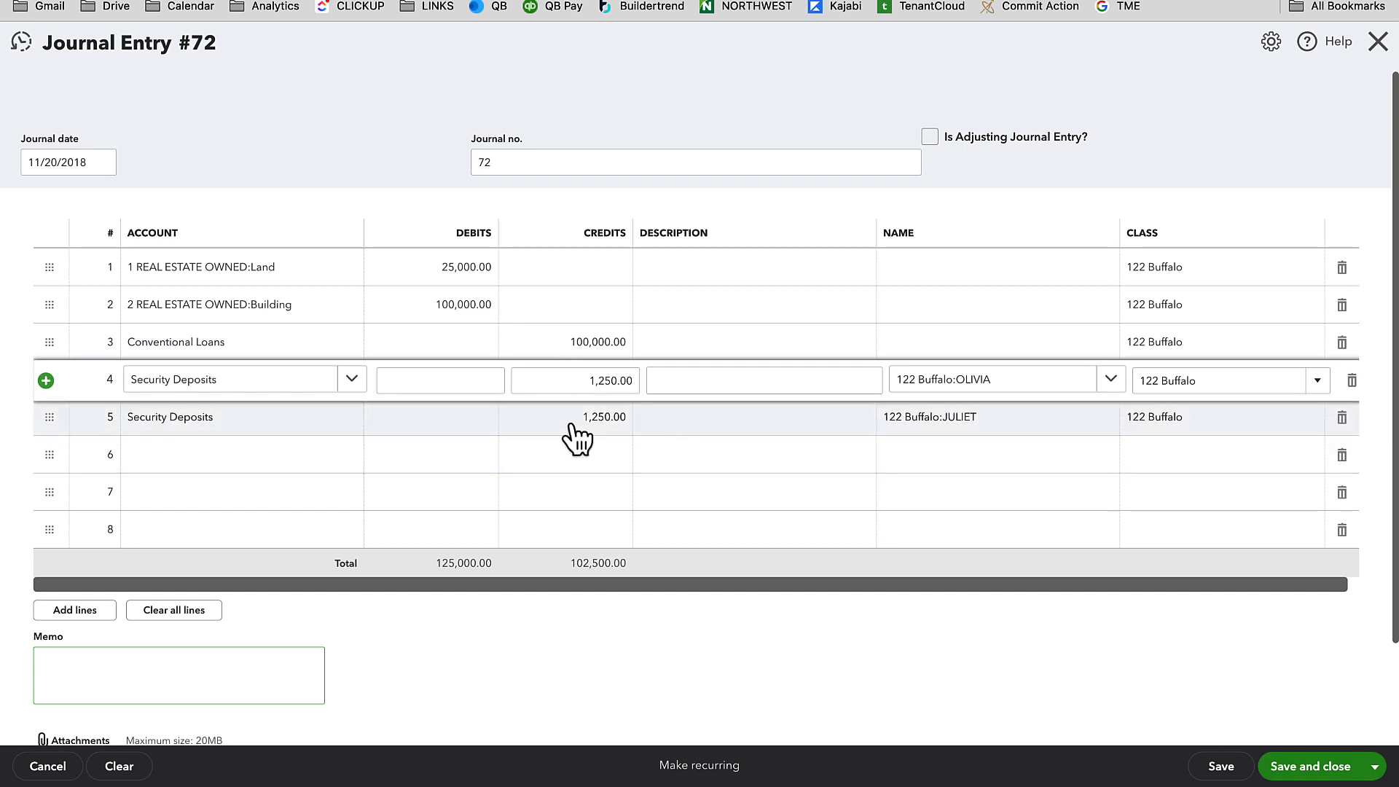
Fill line 6 of the journal entry with the REAL ESTATE OWNED:Closing Costs account and a debit of 5,500.00.
{"action": "left_click", "coordinate": [189, 455]}
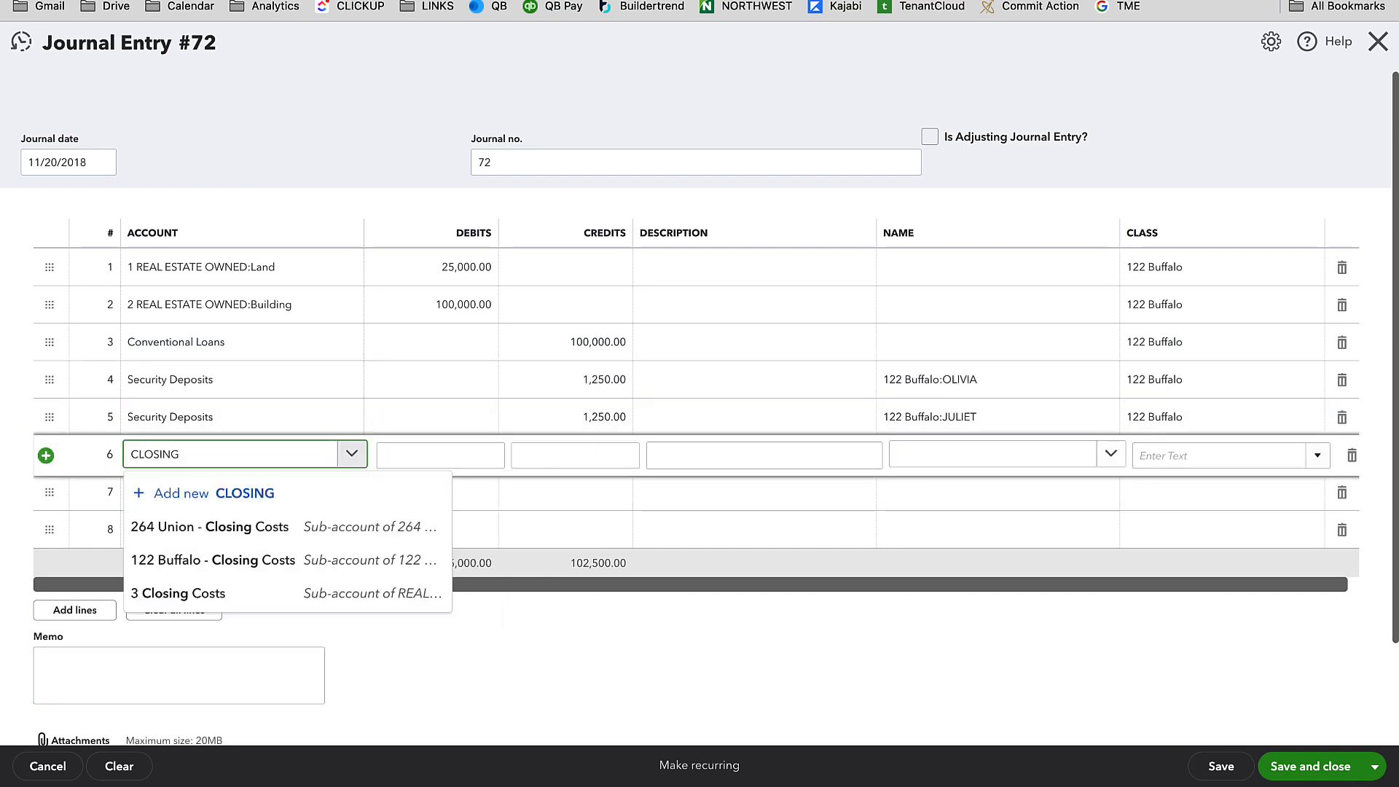
{"action": "left_click", "coordinate": [218, 591]}
{"action": "left_click", "coordinate": [473, 455]}
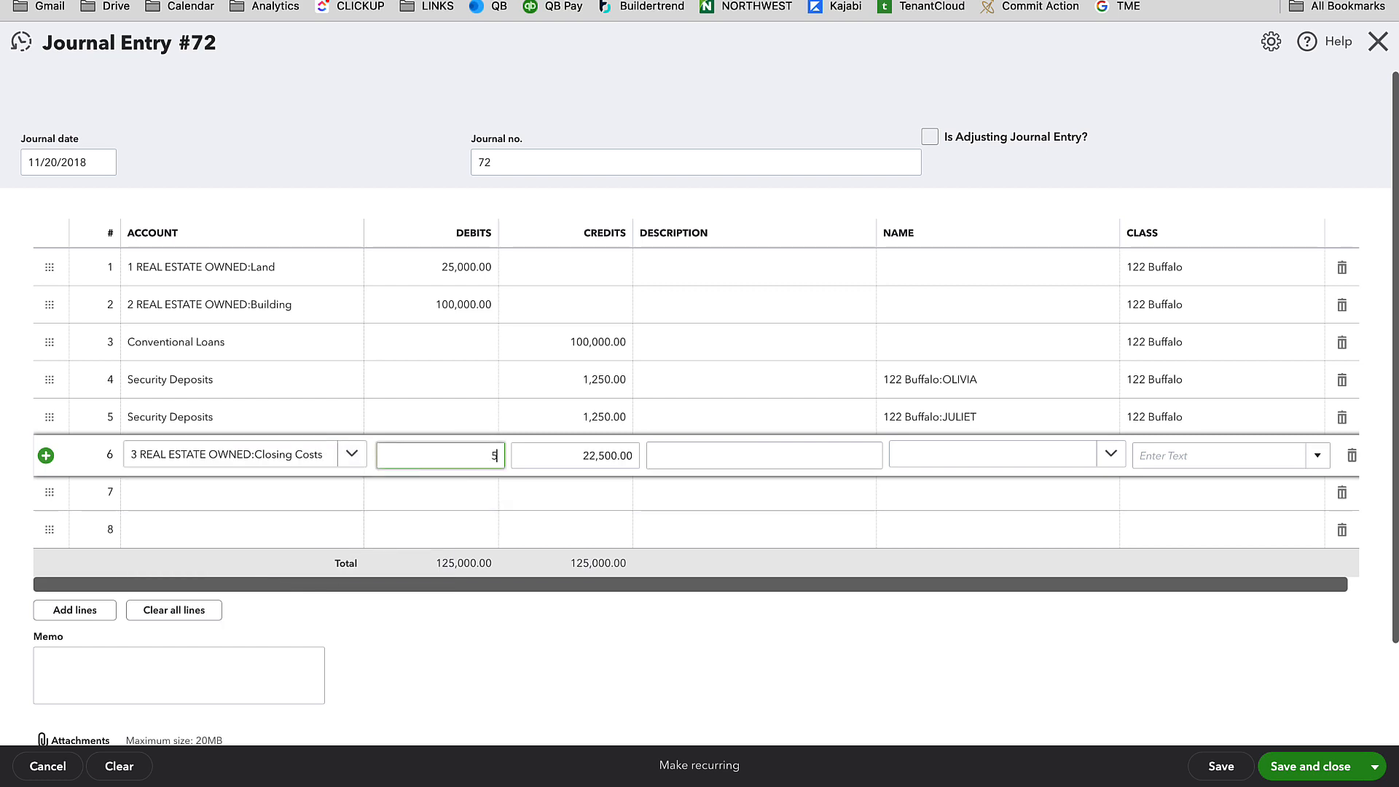
{"action": "key", "text": "Tab"}
Fill line 7 with the JMB Checking account and the balancing credit of 28,000.00.
{"action": "left_click", "coordinate": [217, 503]}
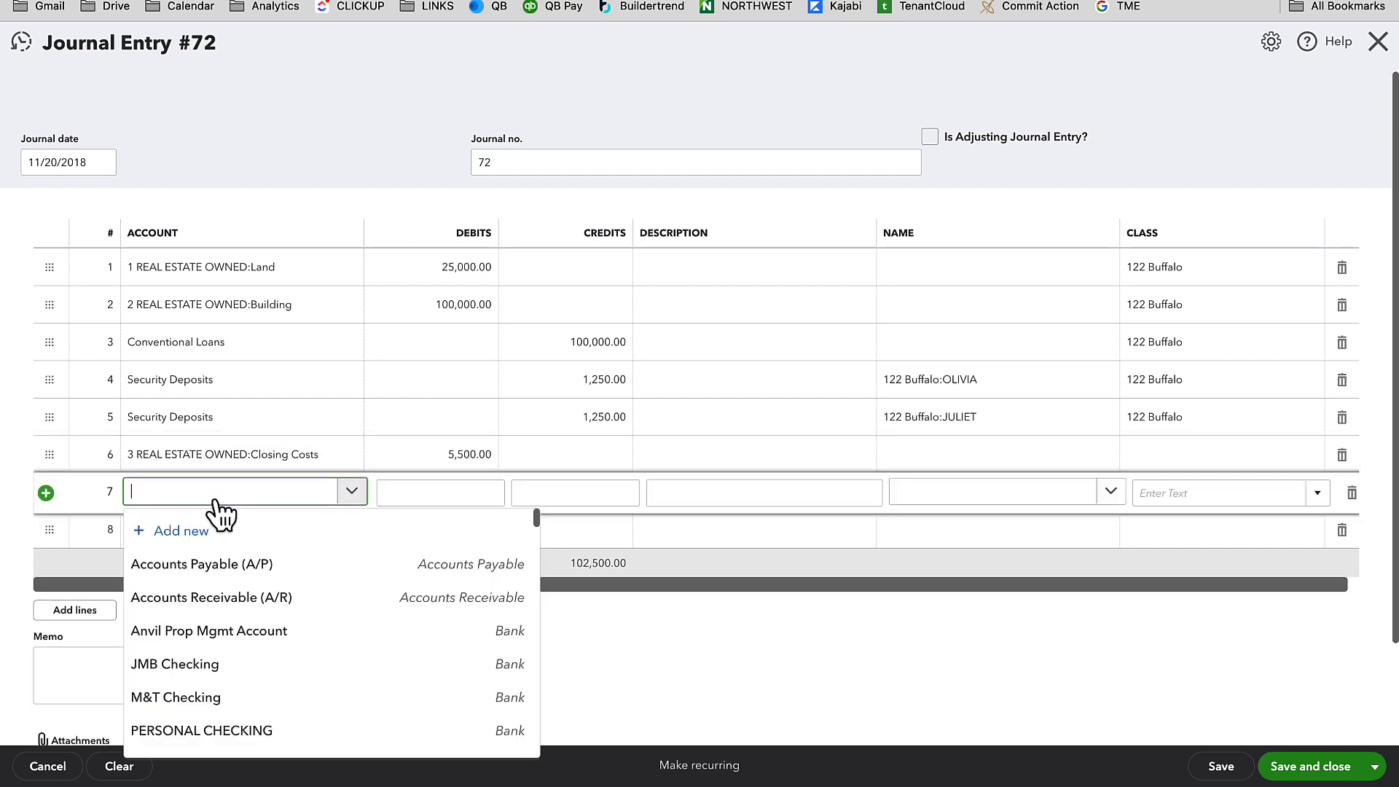
{"action": "type", "text": "jmb"}
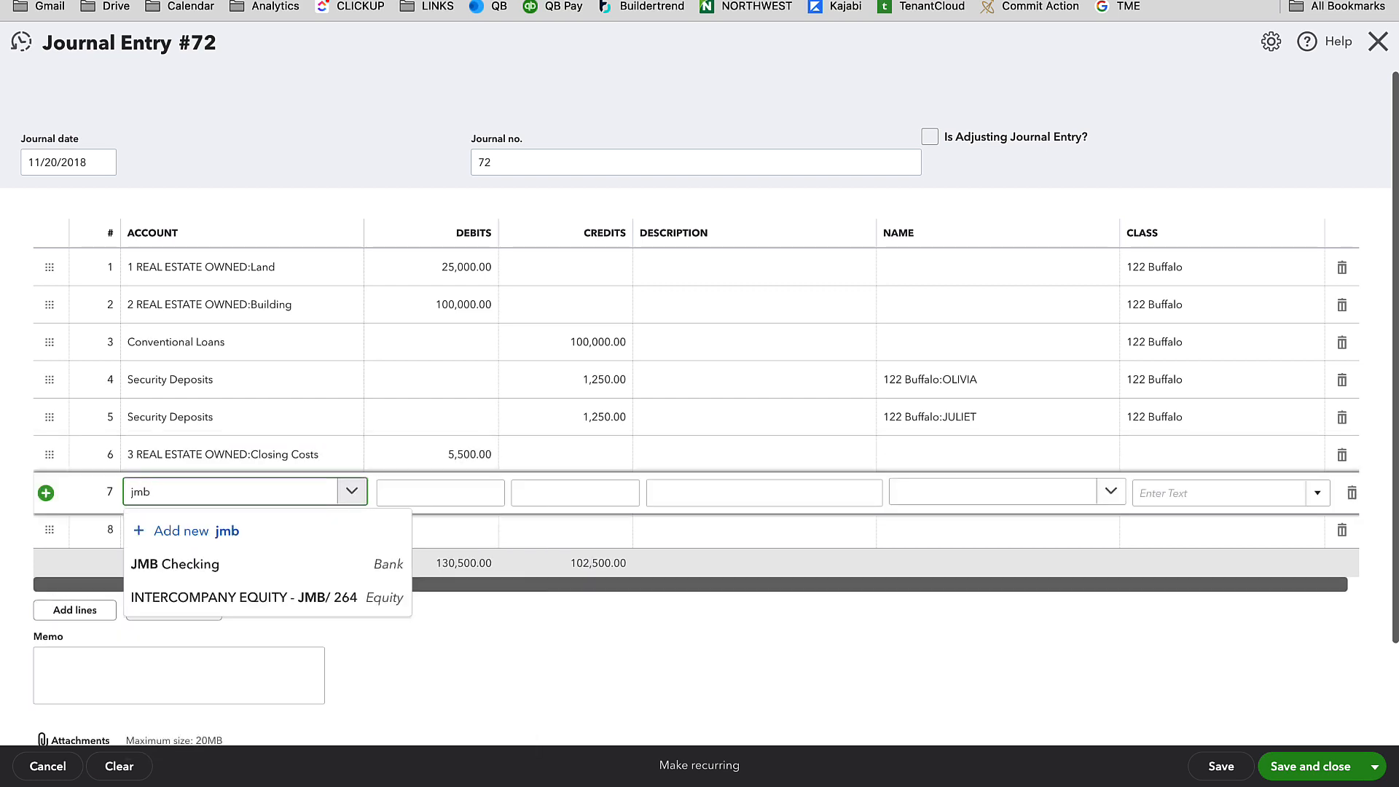
{"action": "left_click", "coordinate": [218, 569]}
{"action": "key", "text": "Tab"}
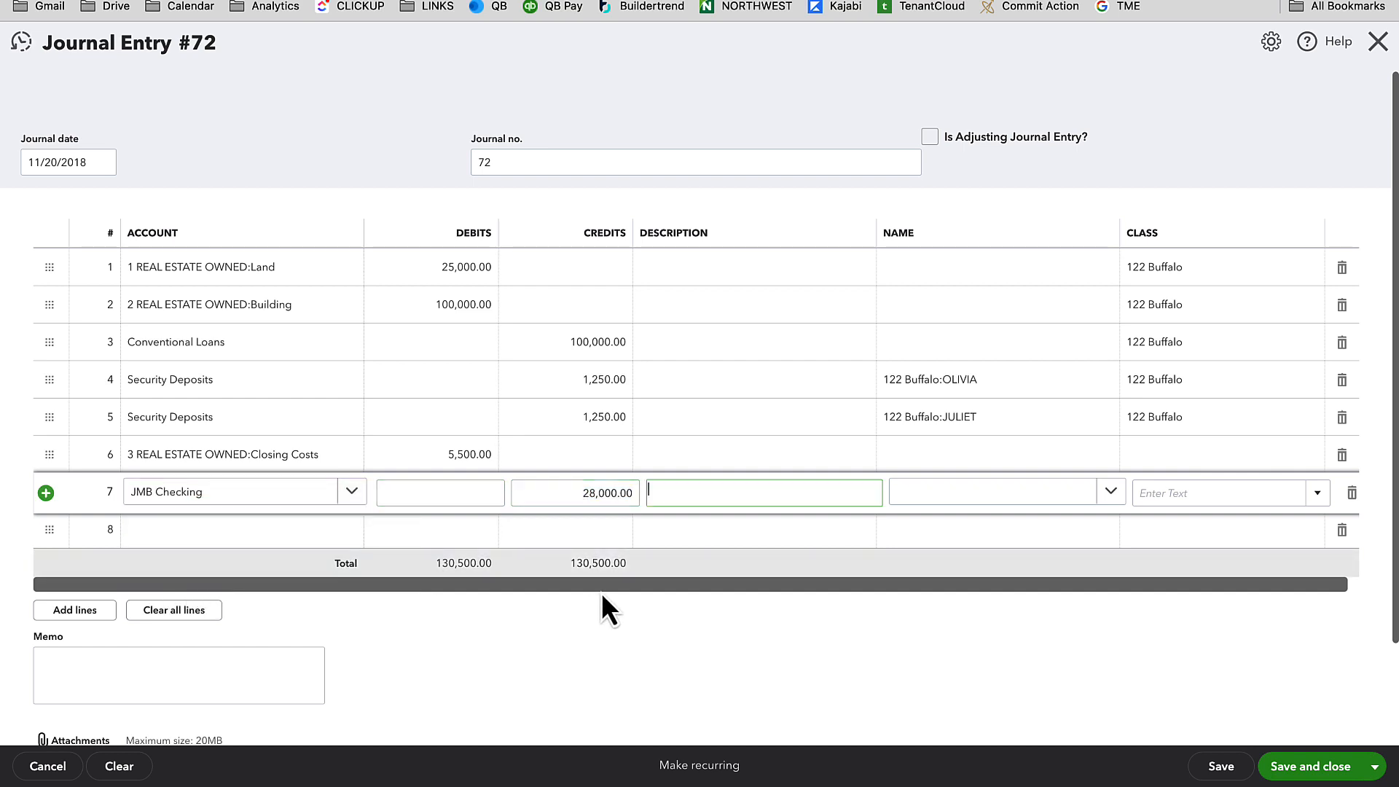
Assign the class 122 Buffalo to the closing costs and JMB Checking lines, and save and close the journal entry.
{"action": "left_click", "coordinate": [1199, 458]}
{"action": "type", "text": "122 Buffalo"}
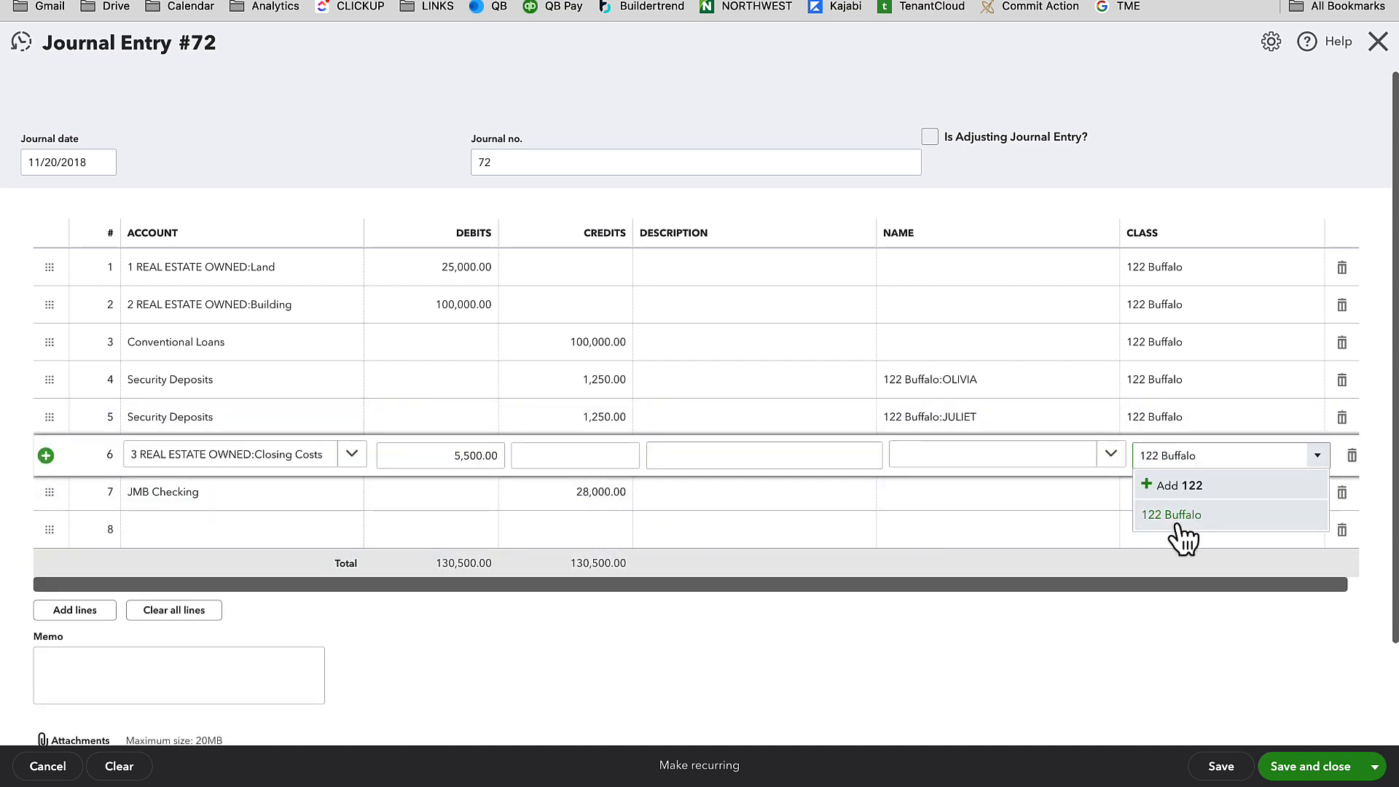
{"action": "left_click", "coordinate": [1179, 522]}
{"action": "left_click", "coordinate": [1169, 503]}
{"action": "type", "text": "122 Buffalo"}
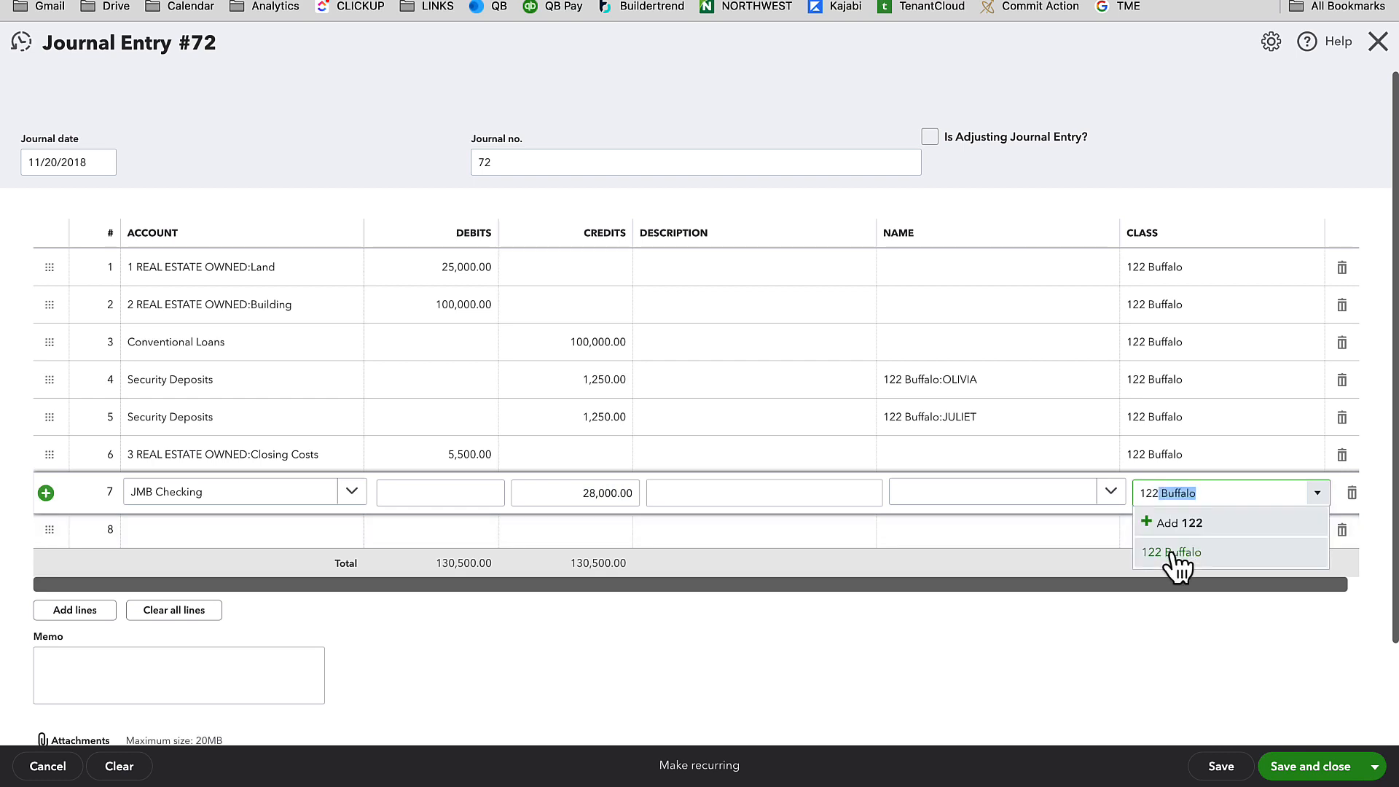
{"action": "left_click", "coordinate": [1175, 552]}
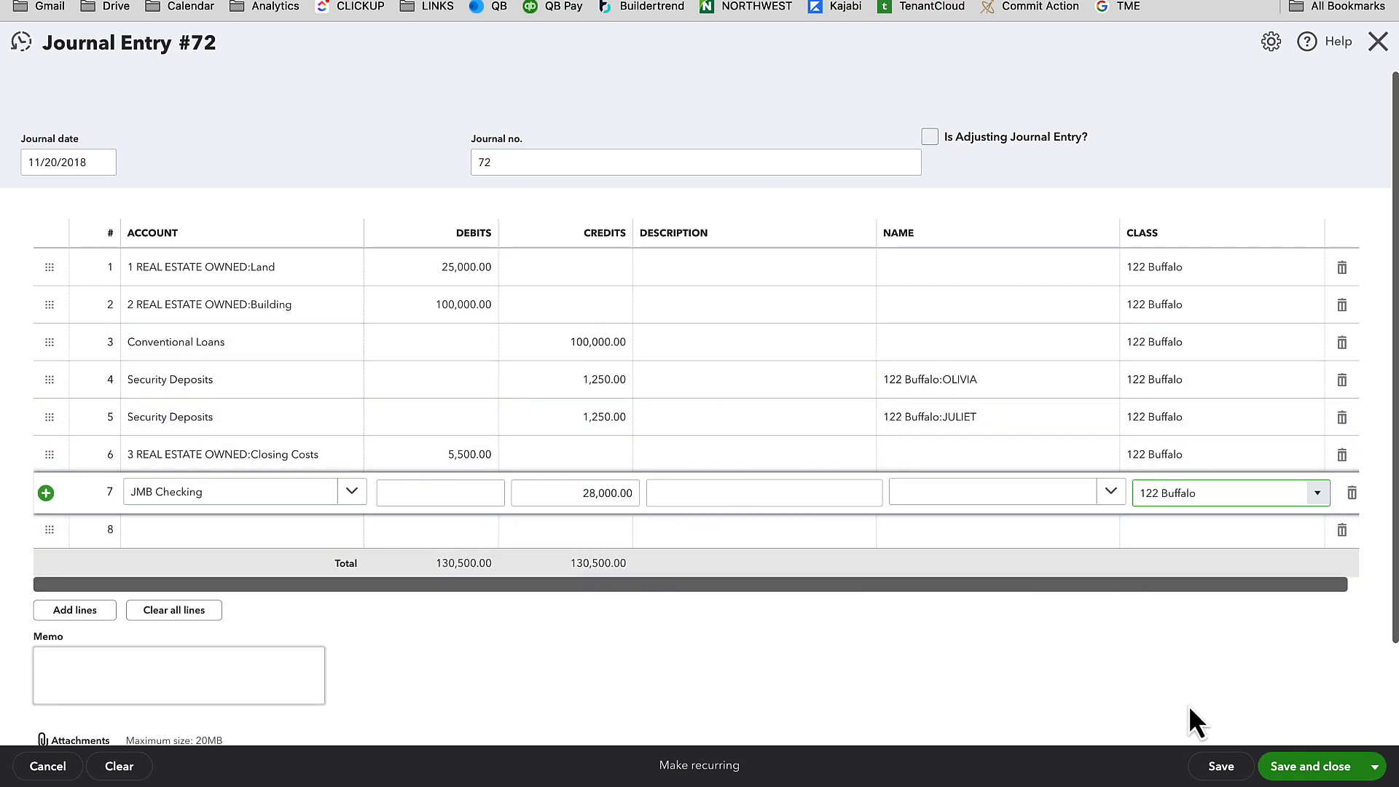
{"action": "left_click", "coordinate": [1312, 777]}
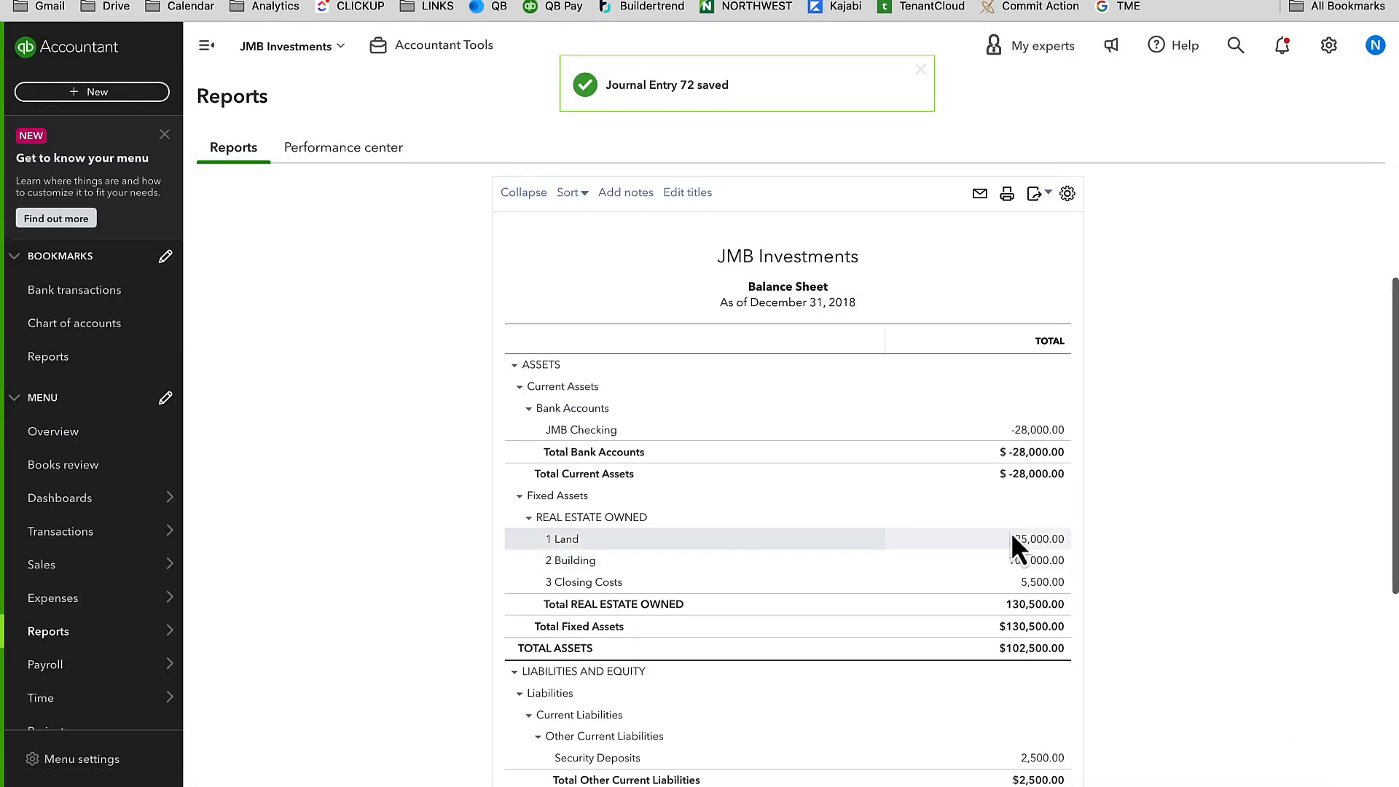
Open the Security Deposits transactions from the balance sheet and run the report grouped by Customer.
{"action": "scroll", "coordinate": [991, 605], "scroll_direction": "down", "scroll_amount": 3}
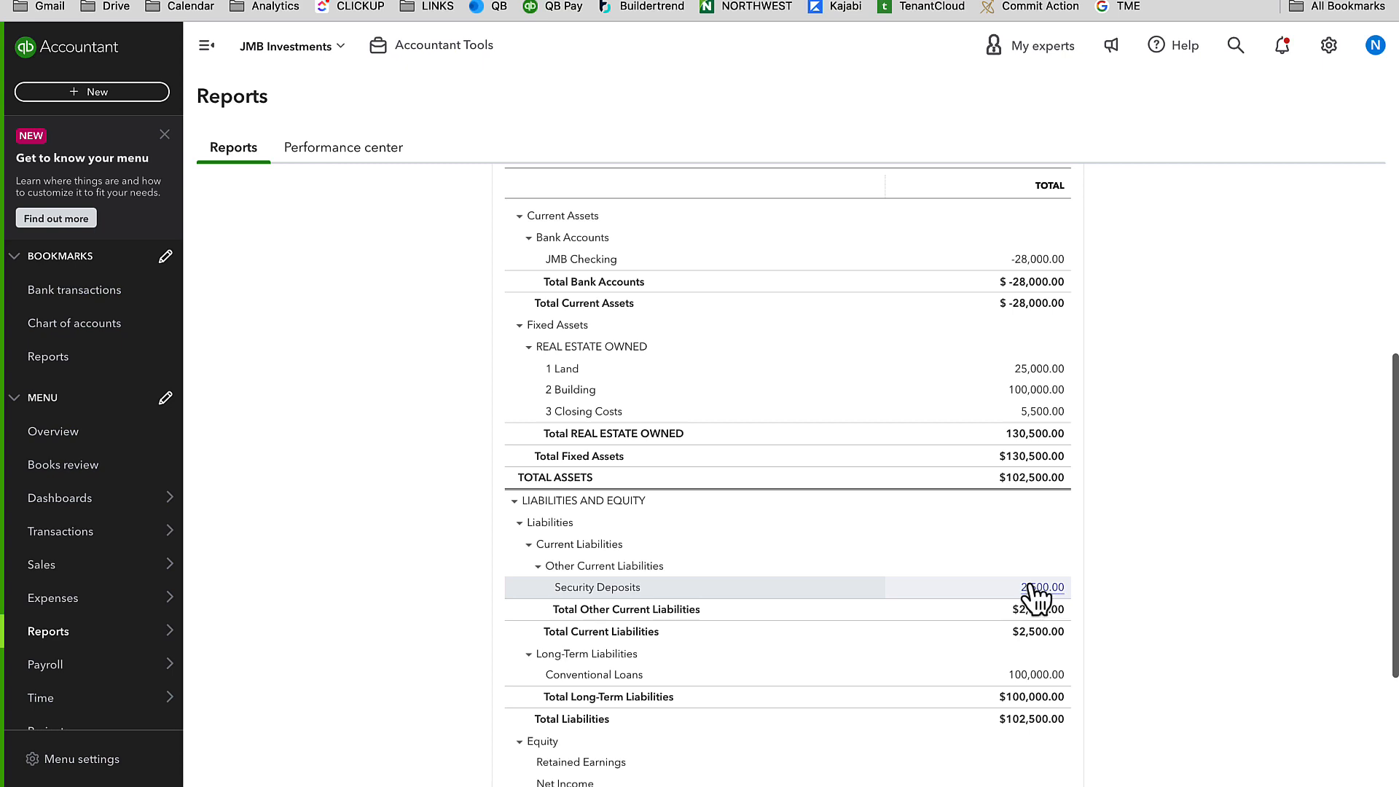
{"action": "left_click", "coordinate": [1033, 589]}
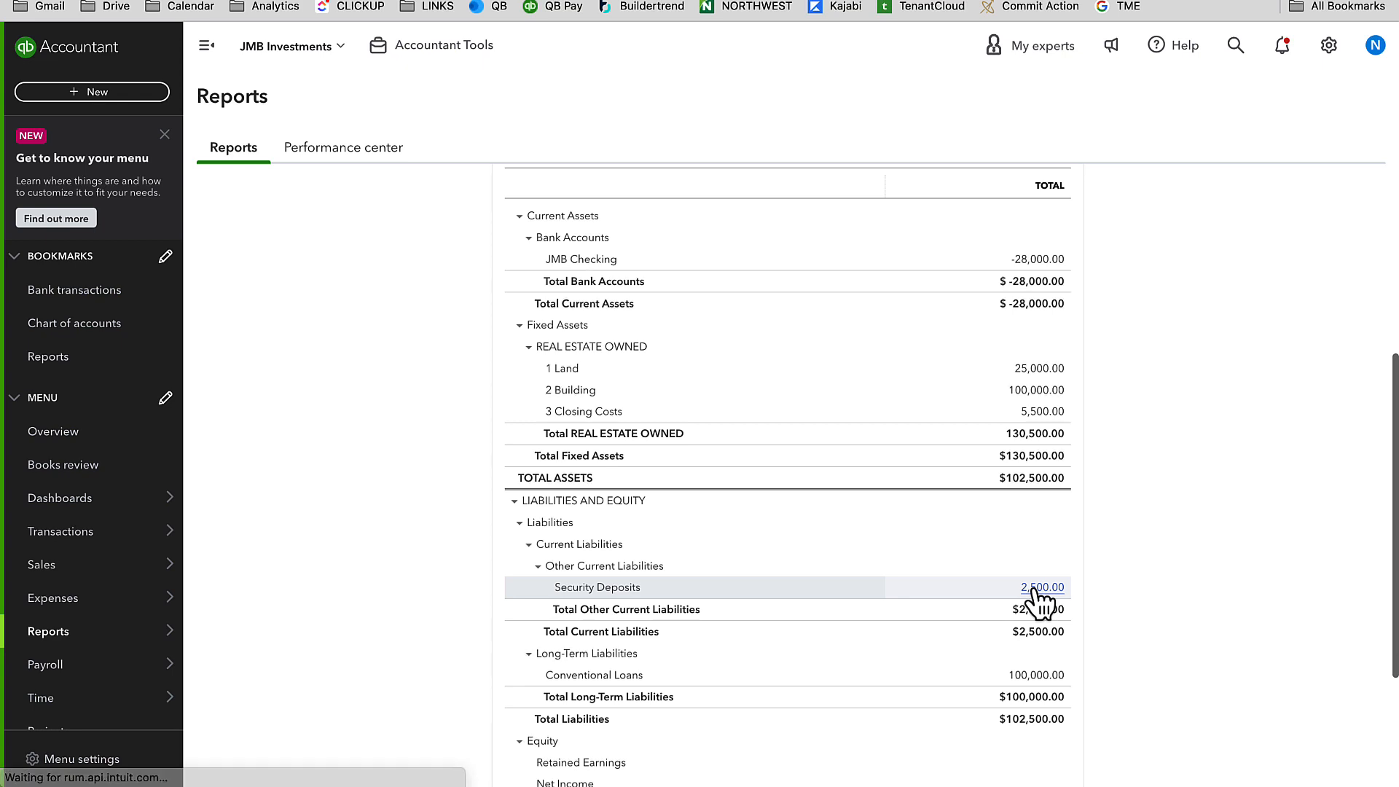
{"action": "left_click", "coordinate": [343, 286]}
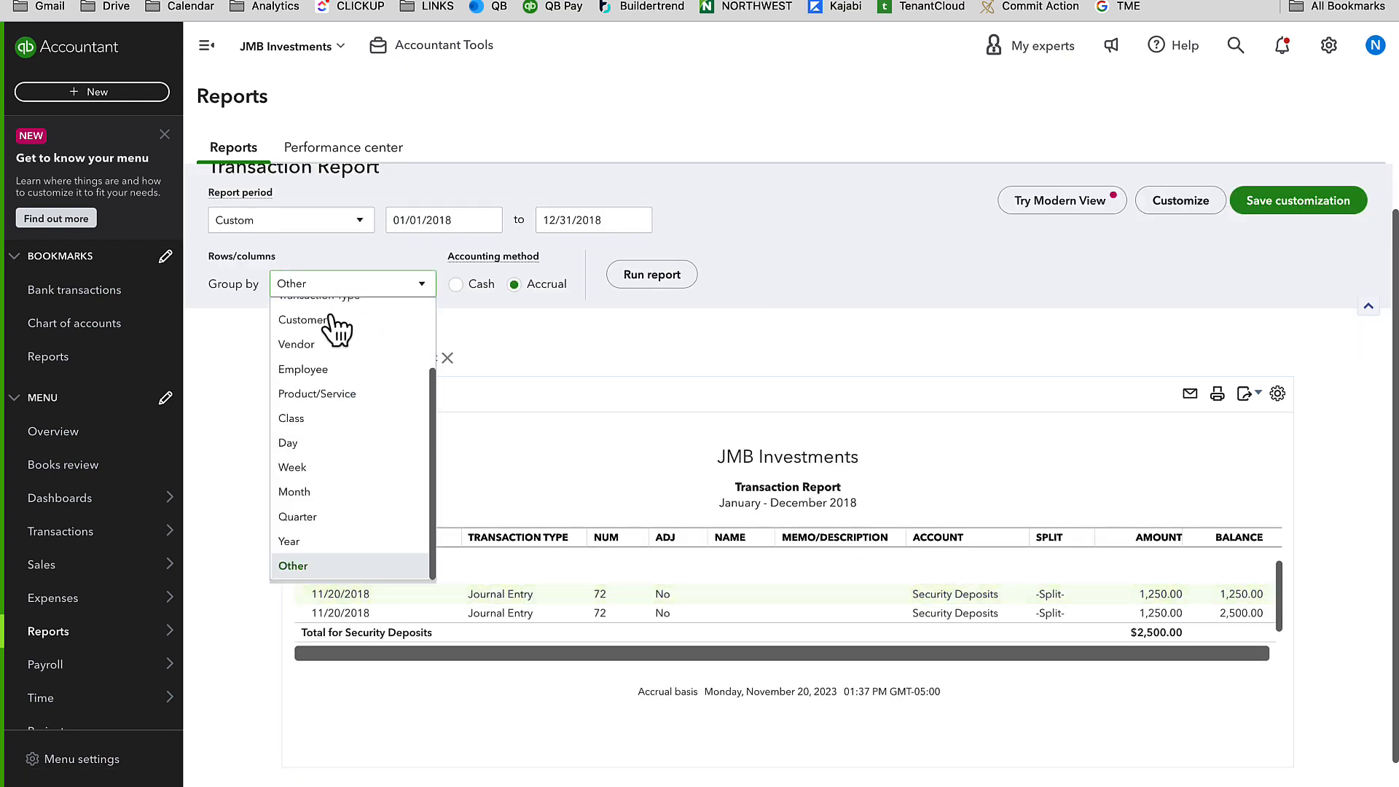
{"action": "left_click", "coordinate": [328, 315]}
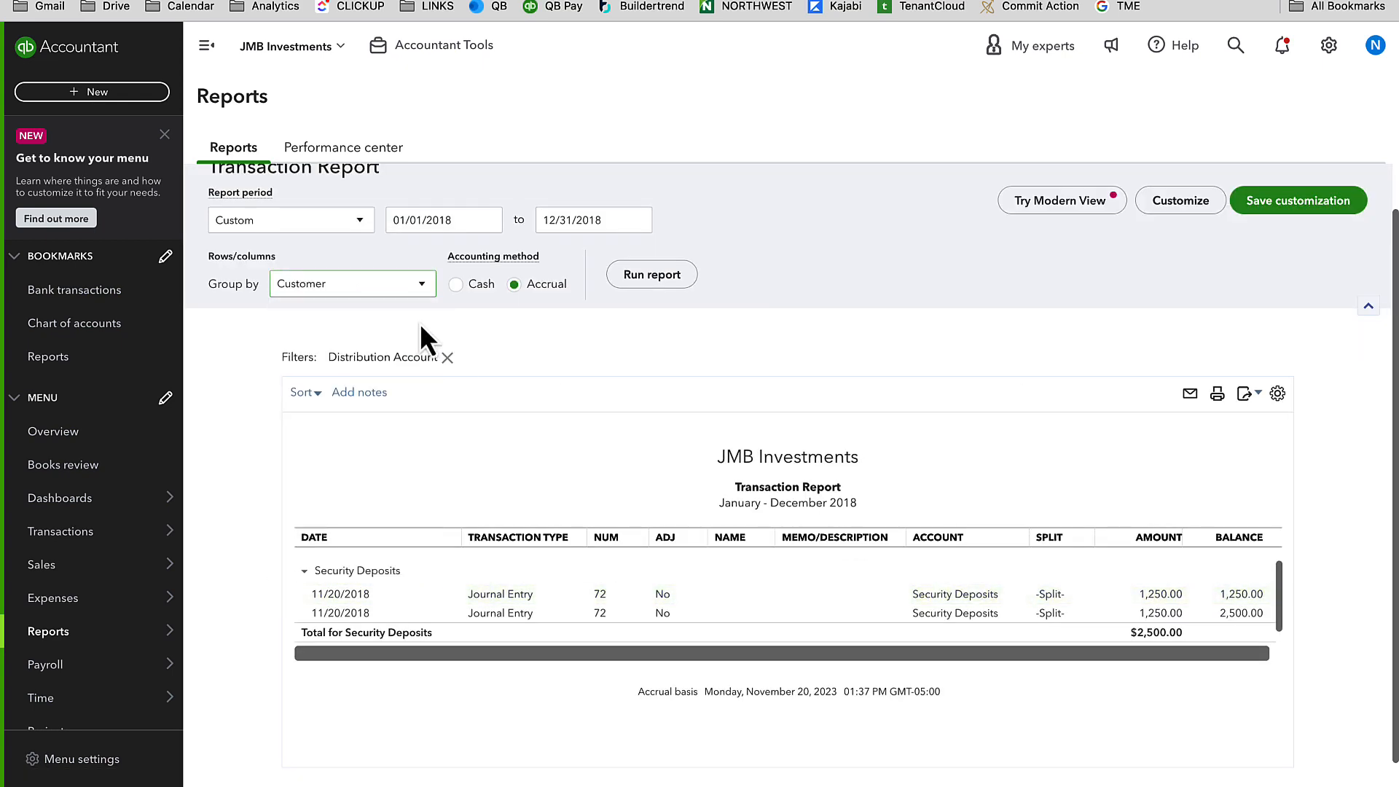
{"action": "left_click", "coordinate": [642, 280]}
{"action": "scroll", "coordinate": [637, 283], "scroll_direction": "down", "scroll_amount": 1}
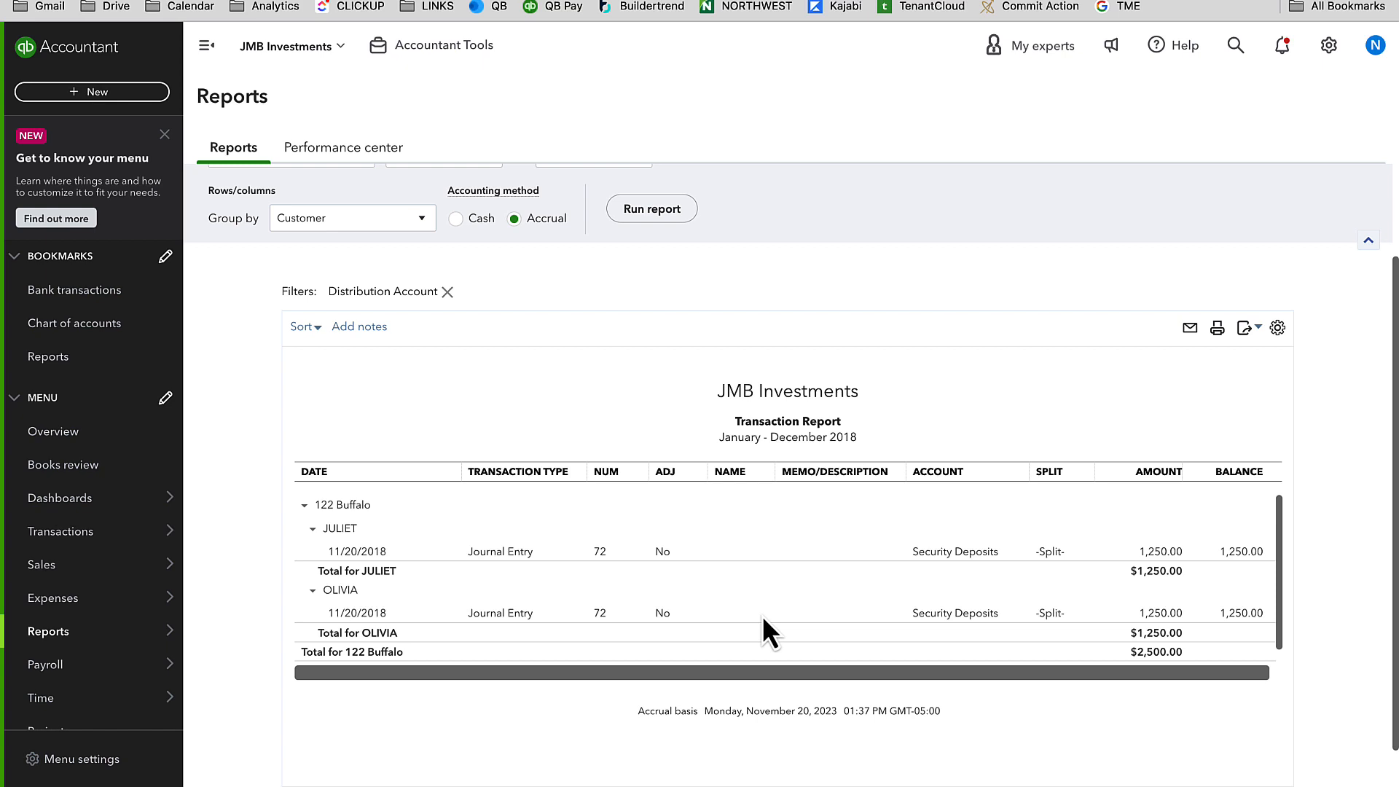
{"action": "left_click", "coordinate": [1329, 46]}
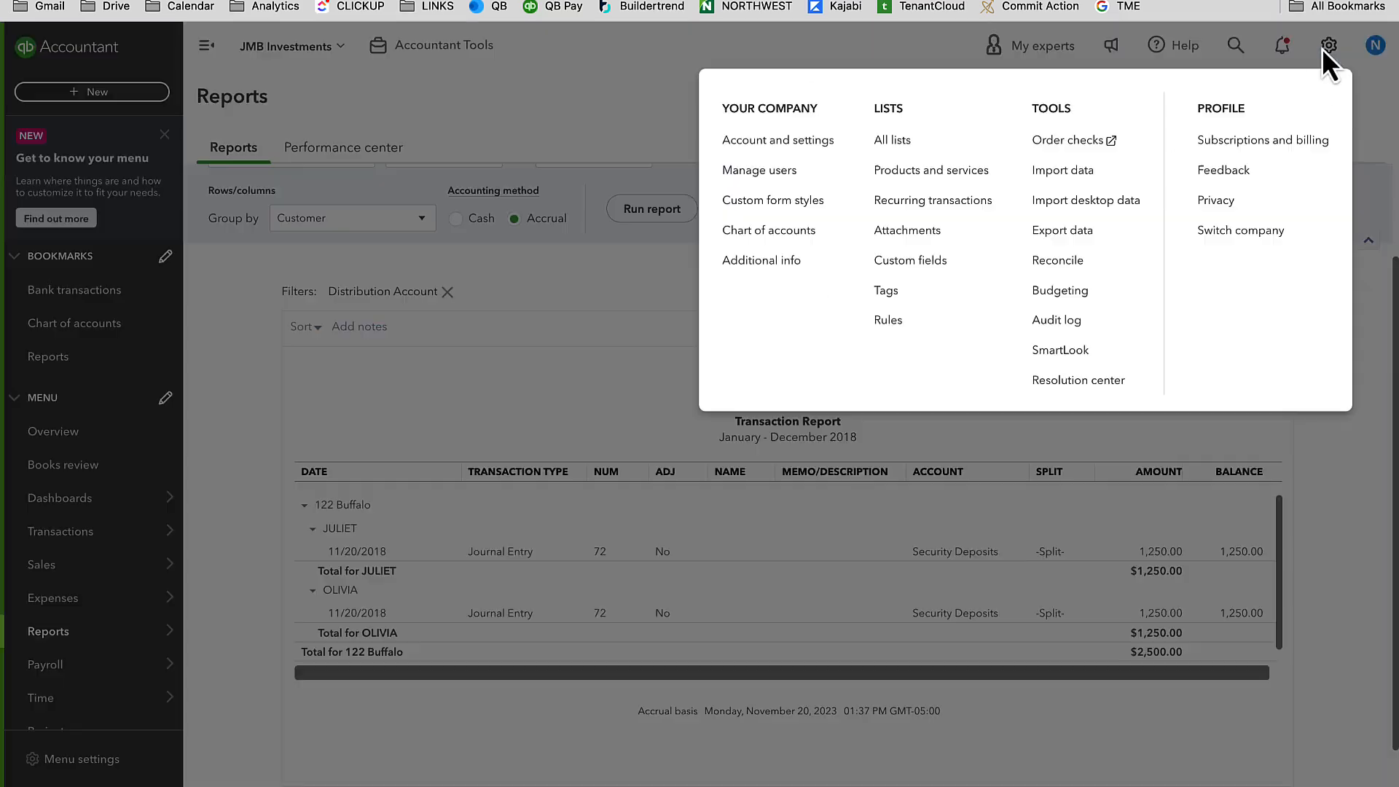
{"action": "left_click", "coordinate": [116, 121]}
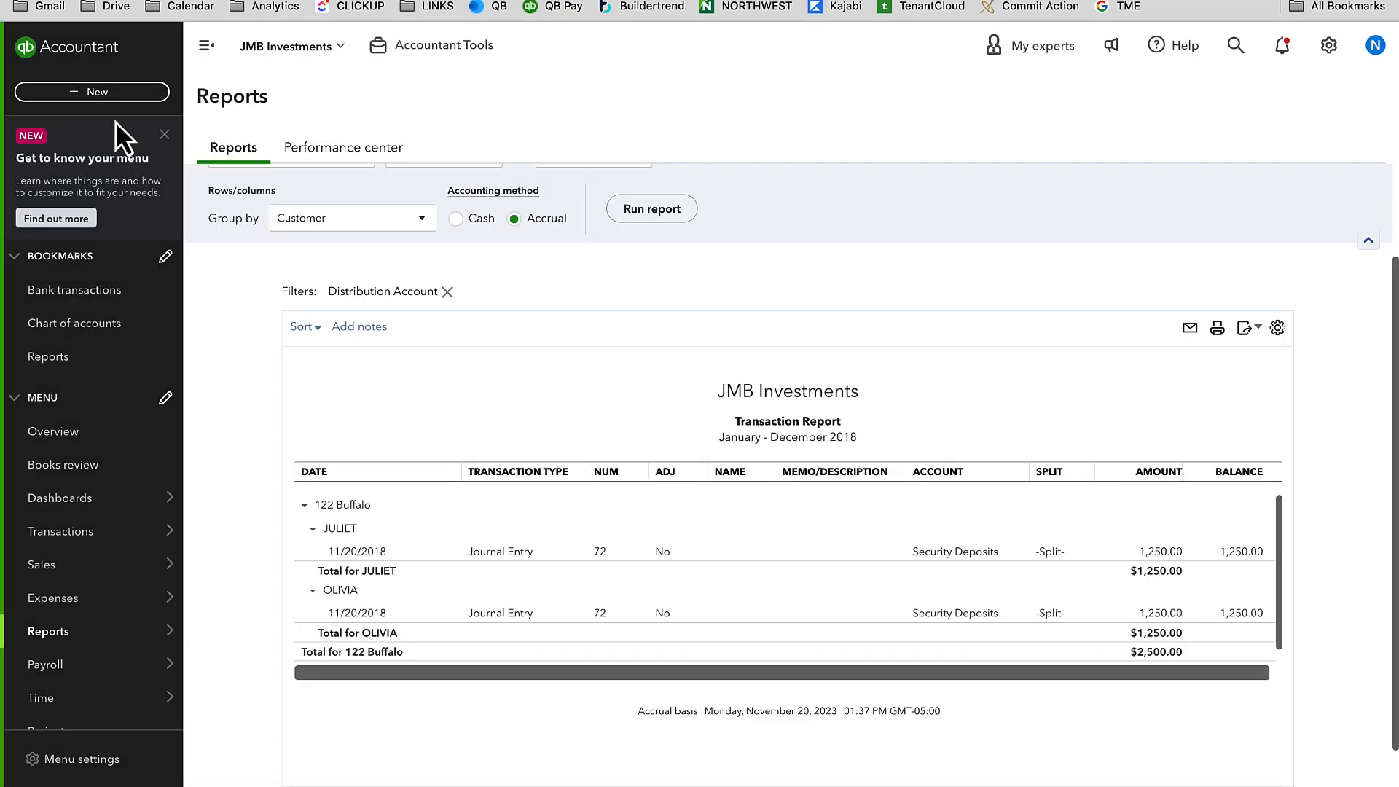
{"action": "left_click", "coordinate": [109, 94]}
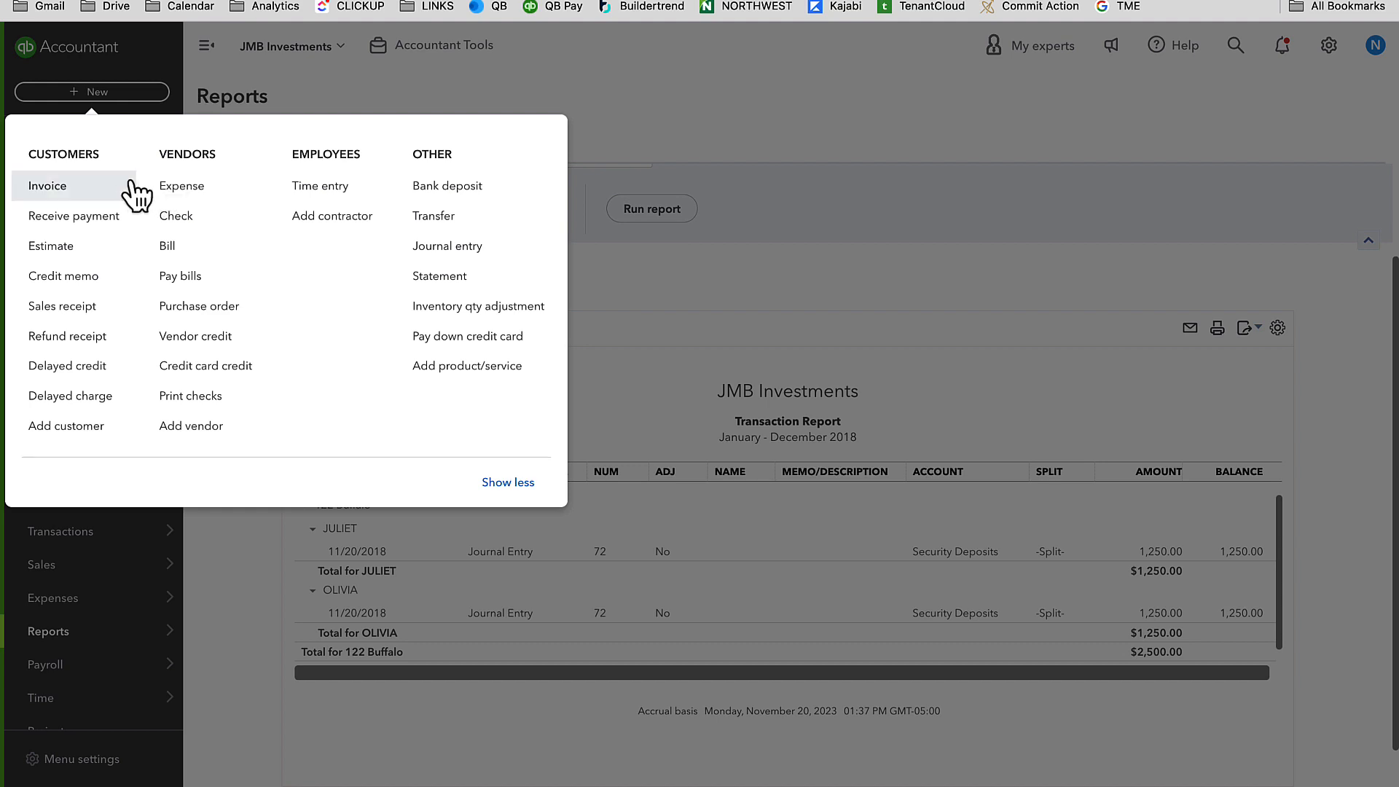
{"action": "left_click", "coordinate": [76, 308]}
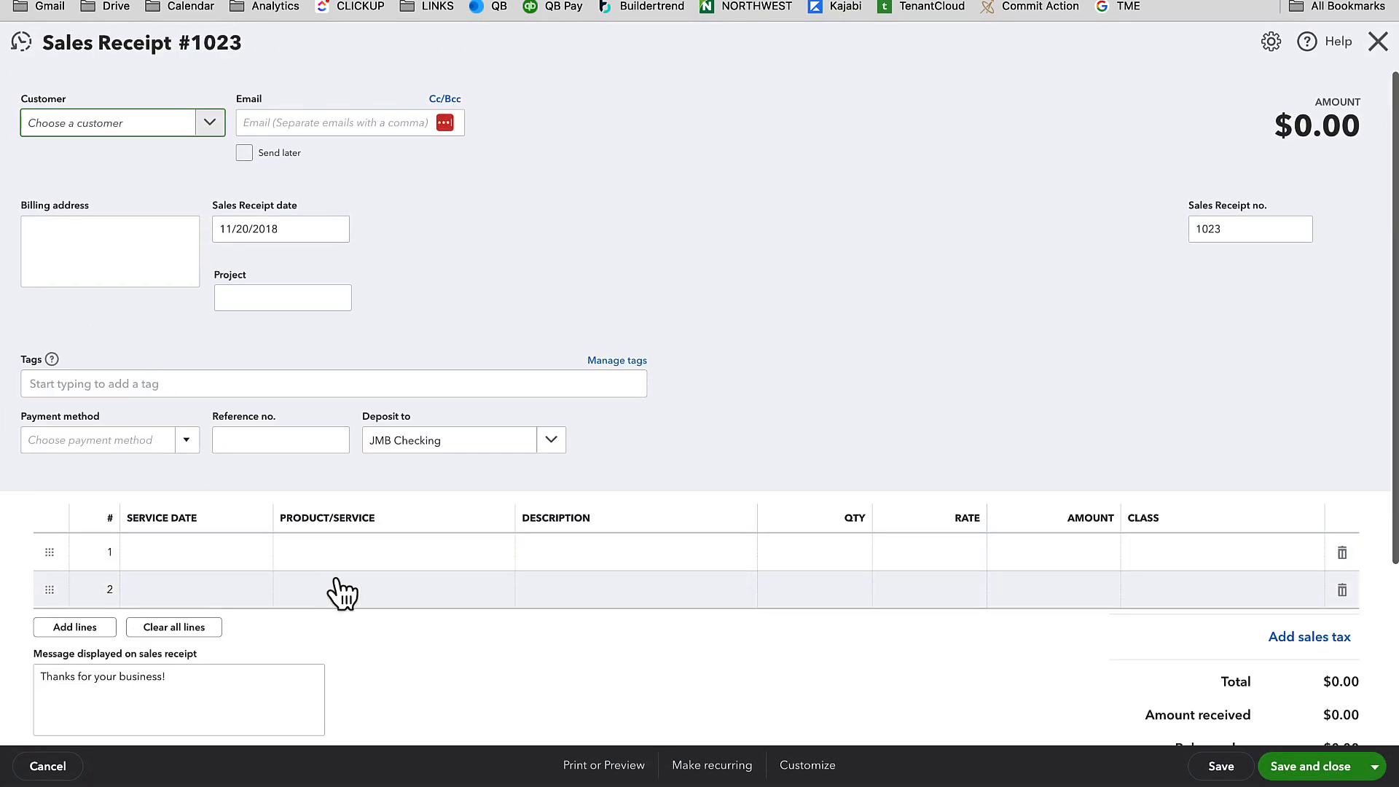
{"action": "left_click", "coordinate": [397, 557]}
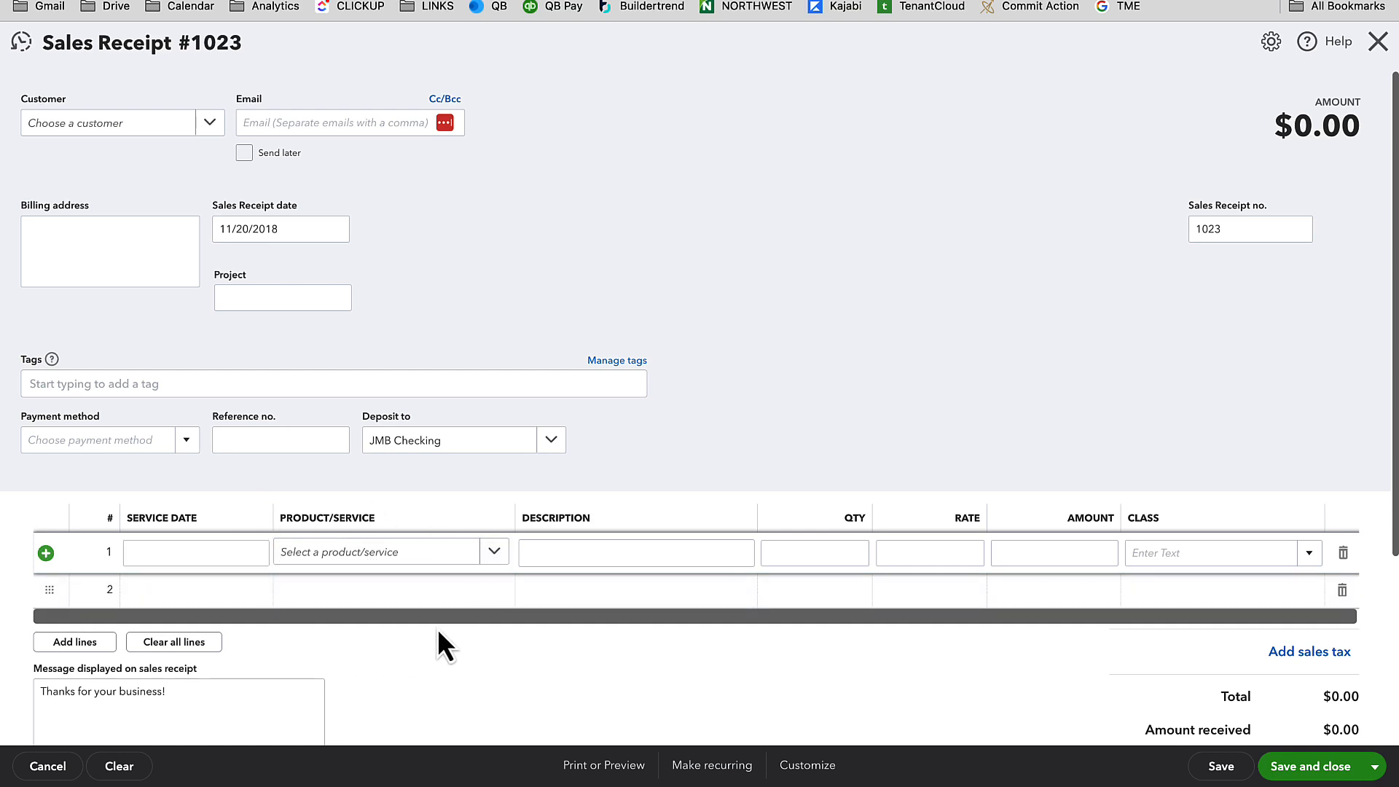
{"action": "left_click", "coordinate": [1378, 42]}
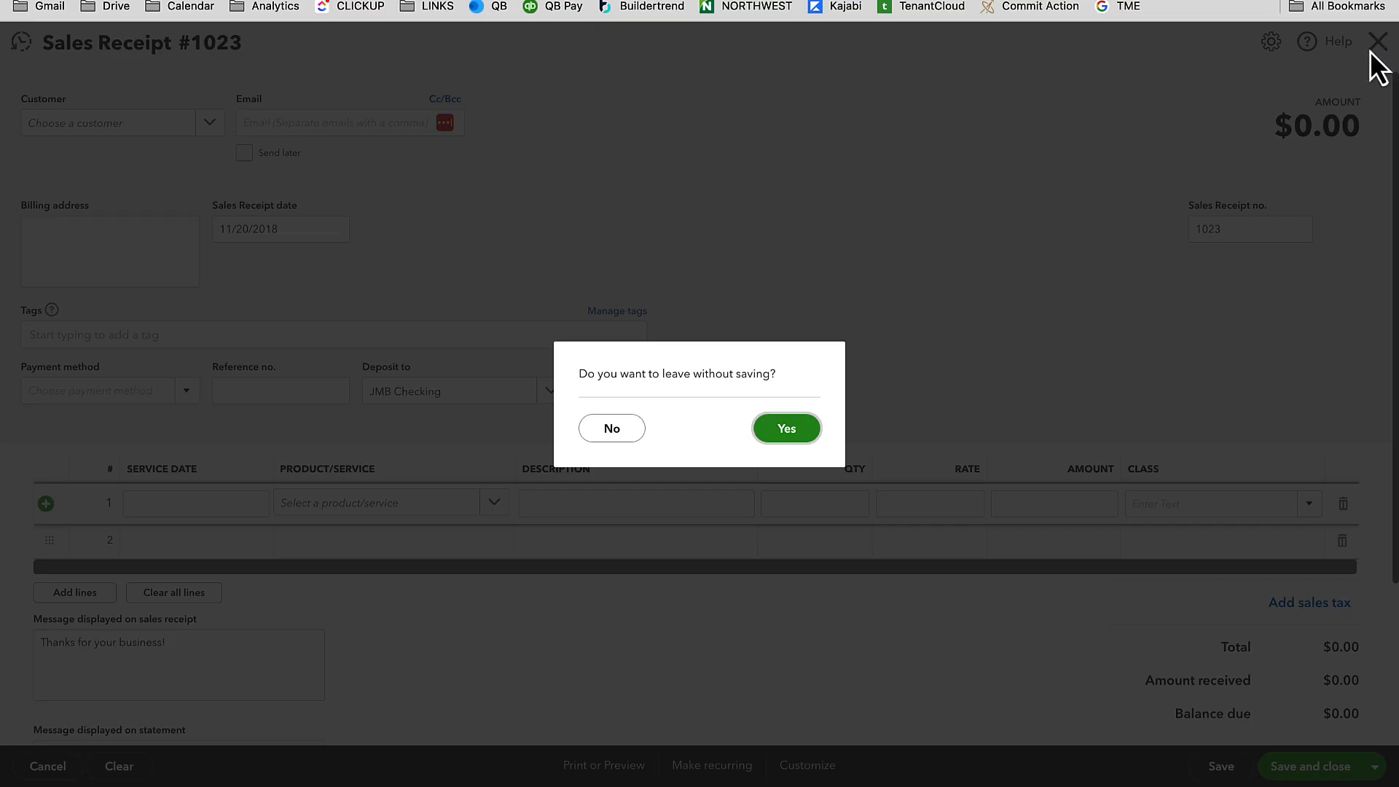
{"action": "left_click", "coordinate": [787, 429]}
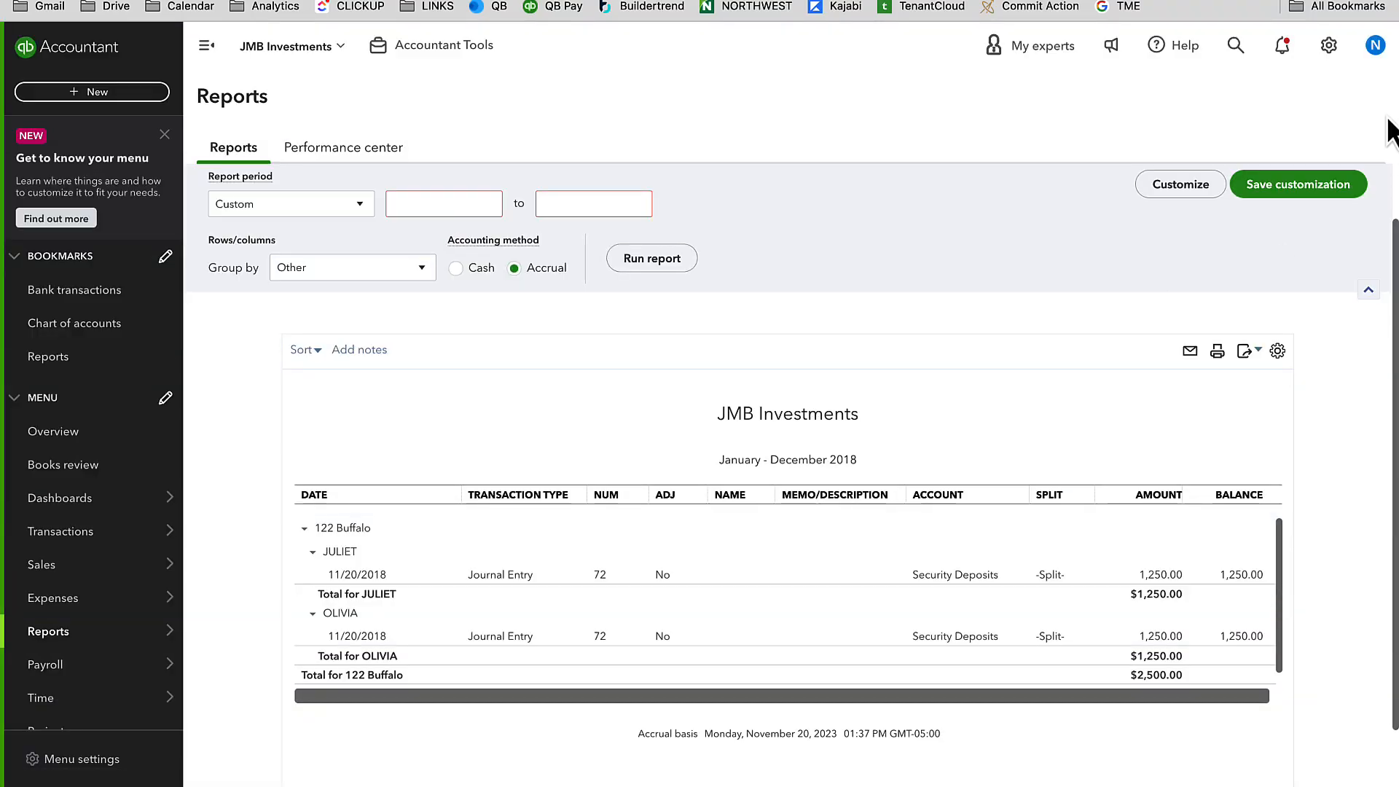
{"action": "left_click", "coordinate": [1329, 45]}
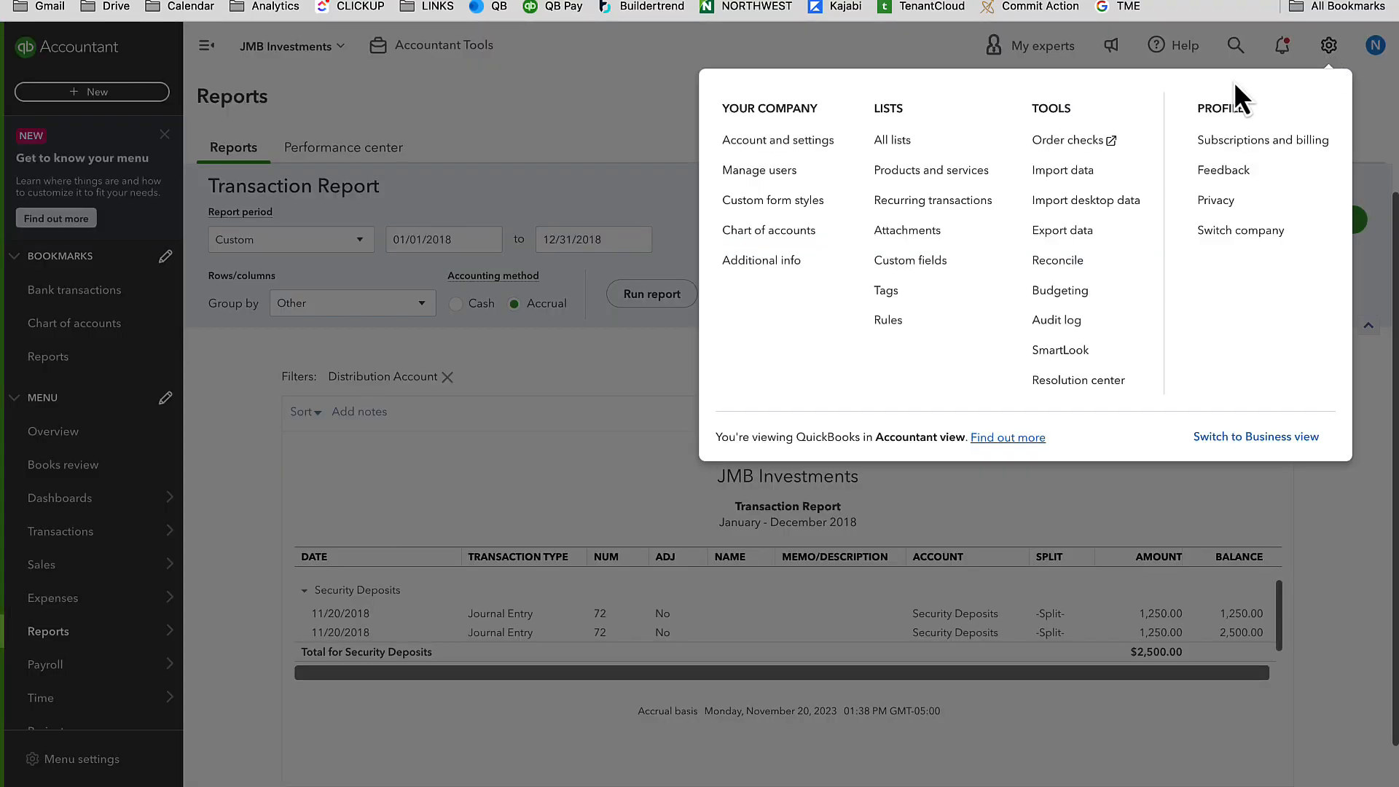
{"action": "left_click", "coordinate": [940, 172]}
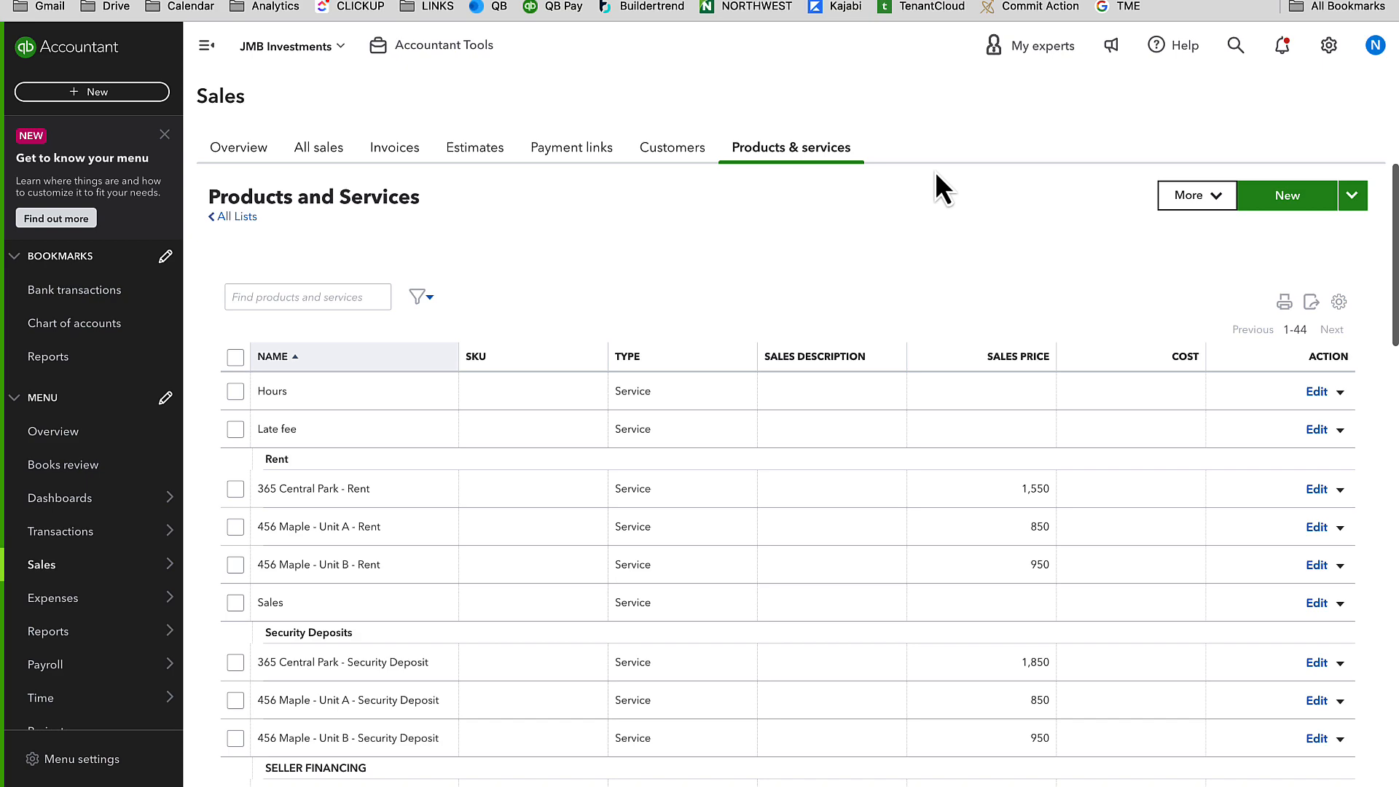
{"action": "scroll", "coordinate": [420, 562], "scroll_direction": "down", "scroll_amount": 5}
{"action": "scroll", "coordinate": [418, 567], "scroll_direction": "down", "scroll_amount": 4}
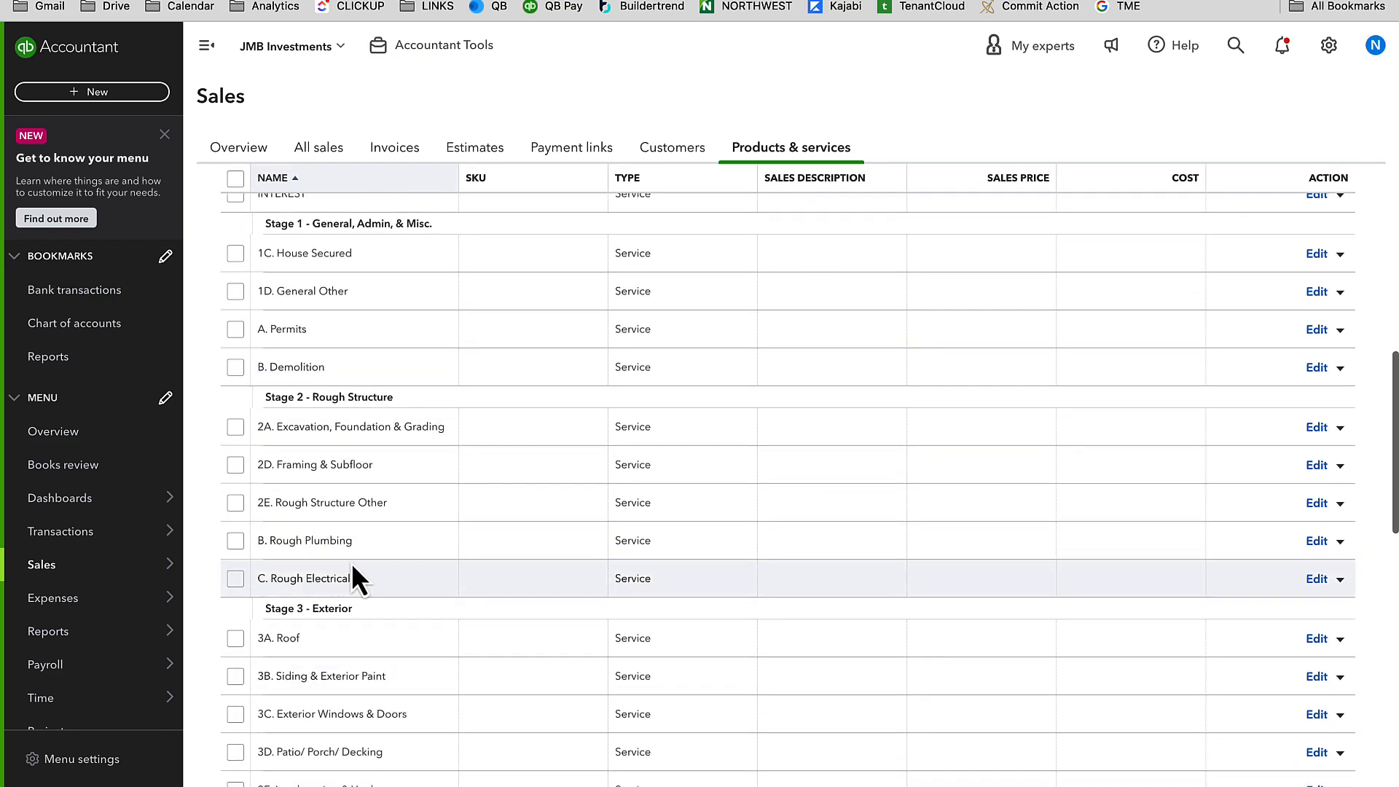
{"action": "scroll", "coordinate": [357, 567], "scroll_direction": "up", "scroll_amount": 7}
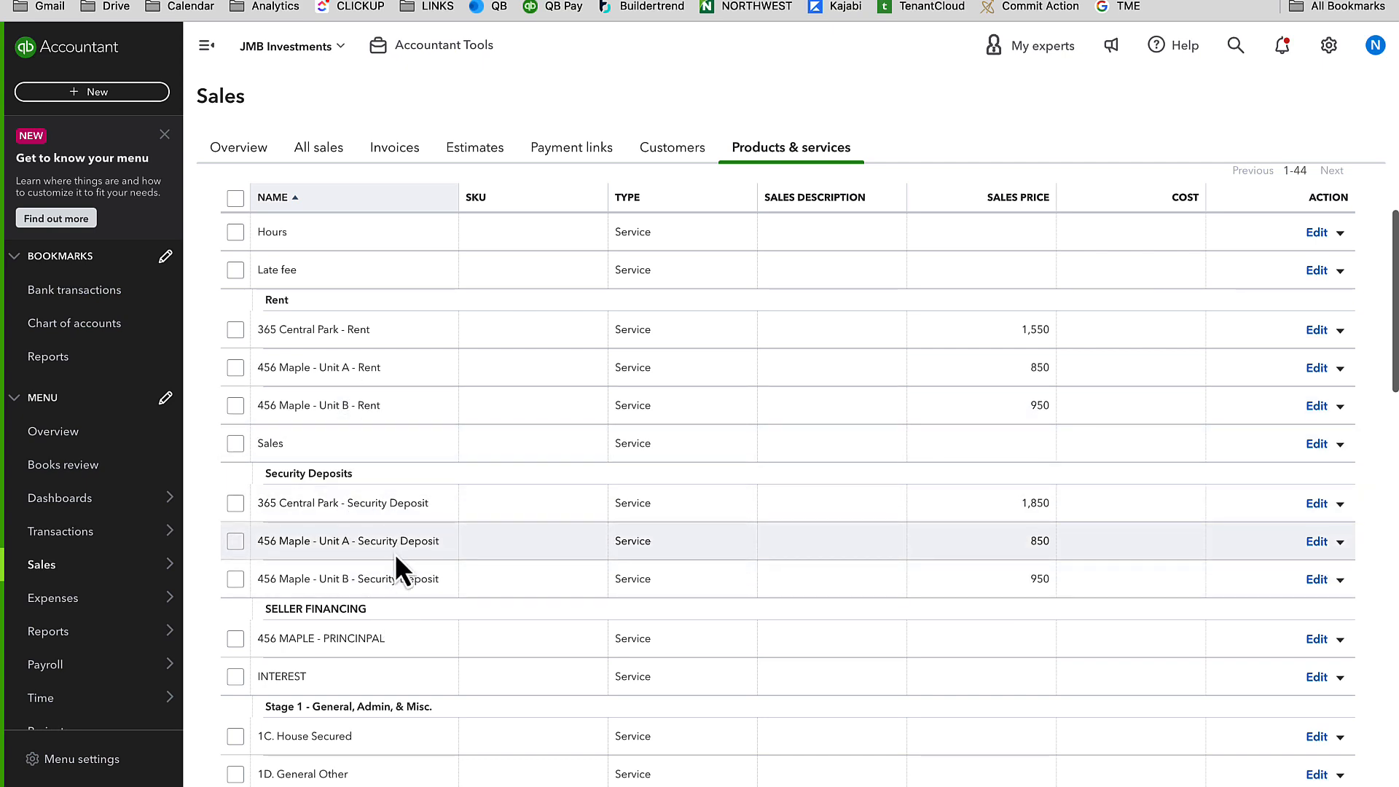
{"action": "scroll", "coordinate": [413, 541], "scroll_direction": "up", "scroll_amount": 3}
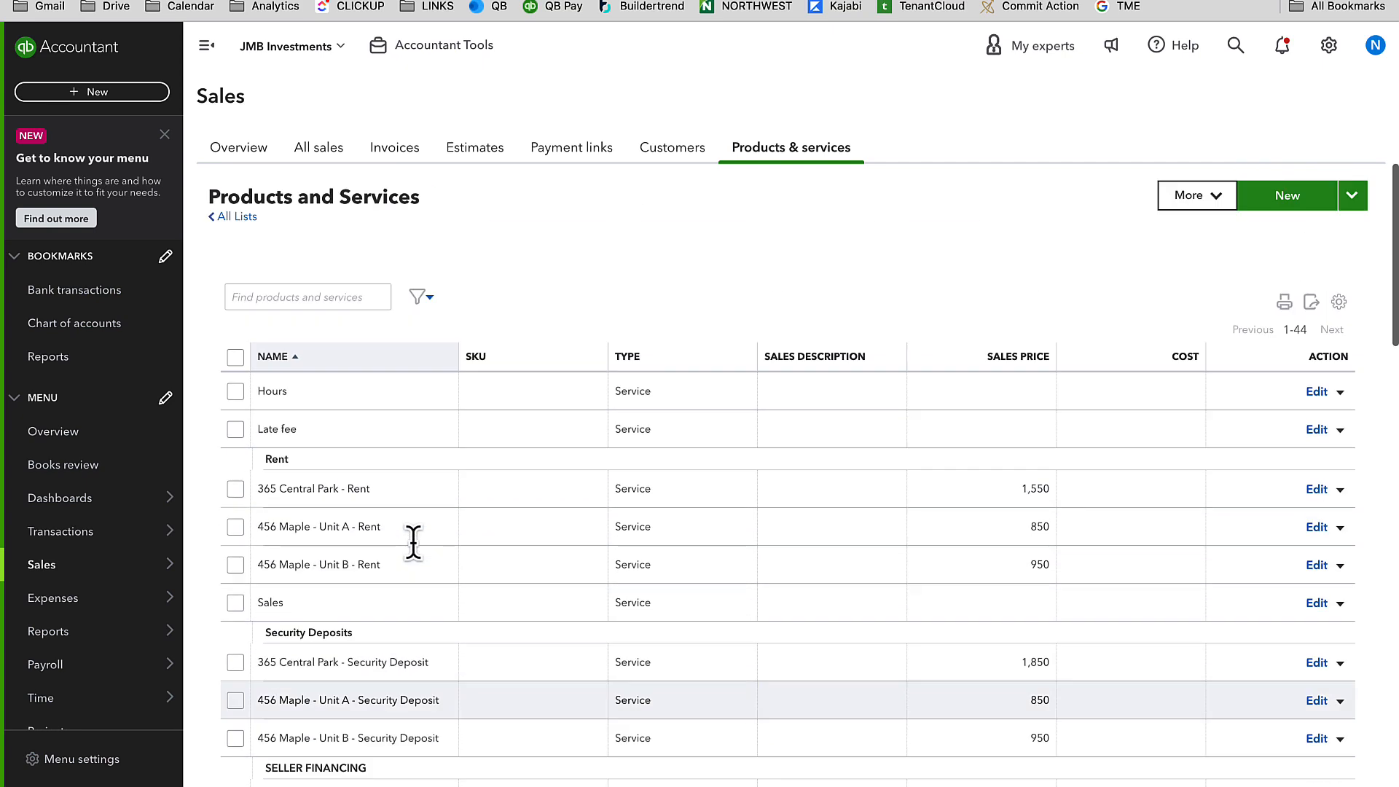
{"action": "left_click", "coordinate": [1292, 204]}
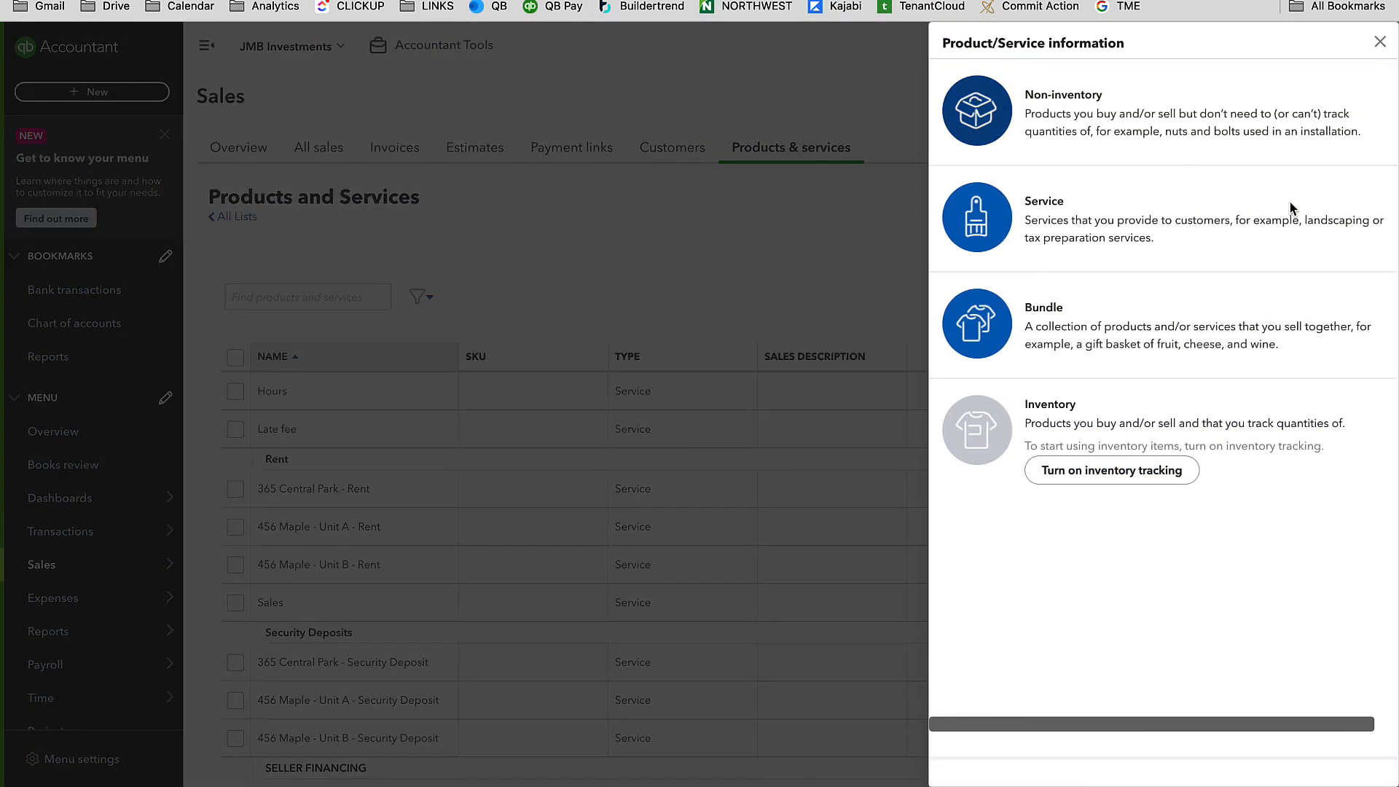
{"action": "left_click", "coordinate": [1033, 233]}
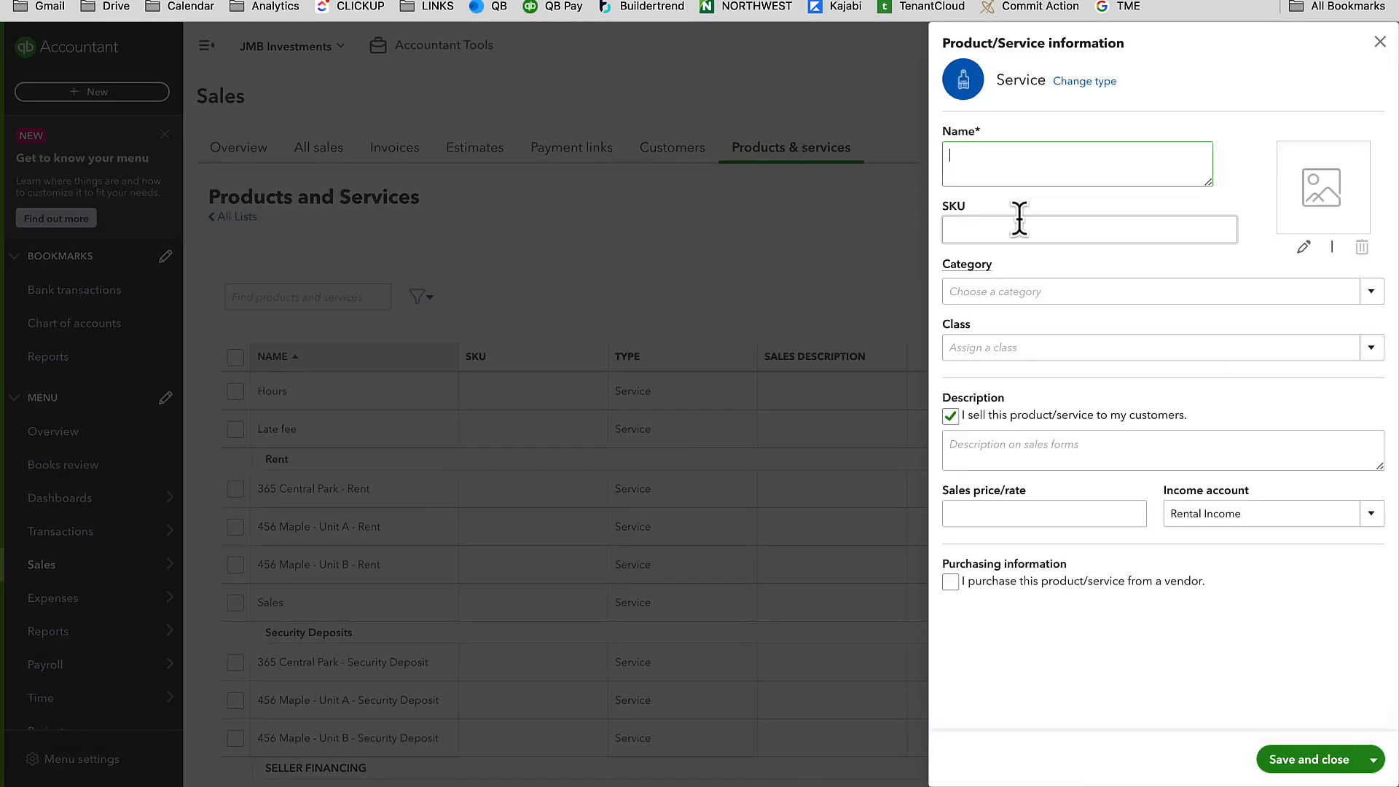
{"action": "type", "text": "122 bUFFALO - UNIT 1 "}
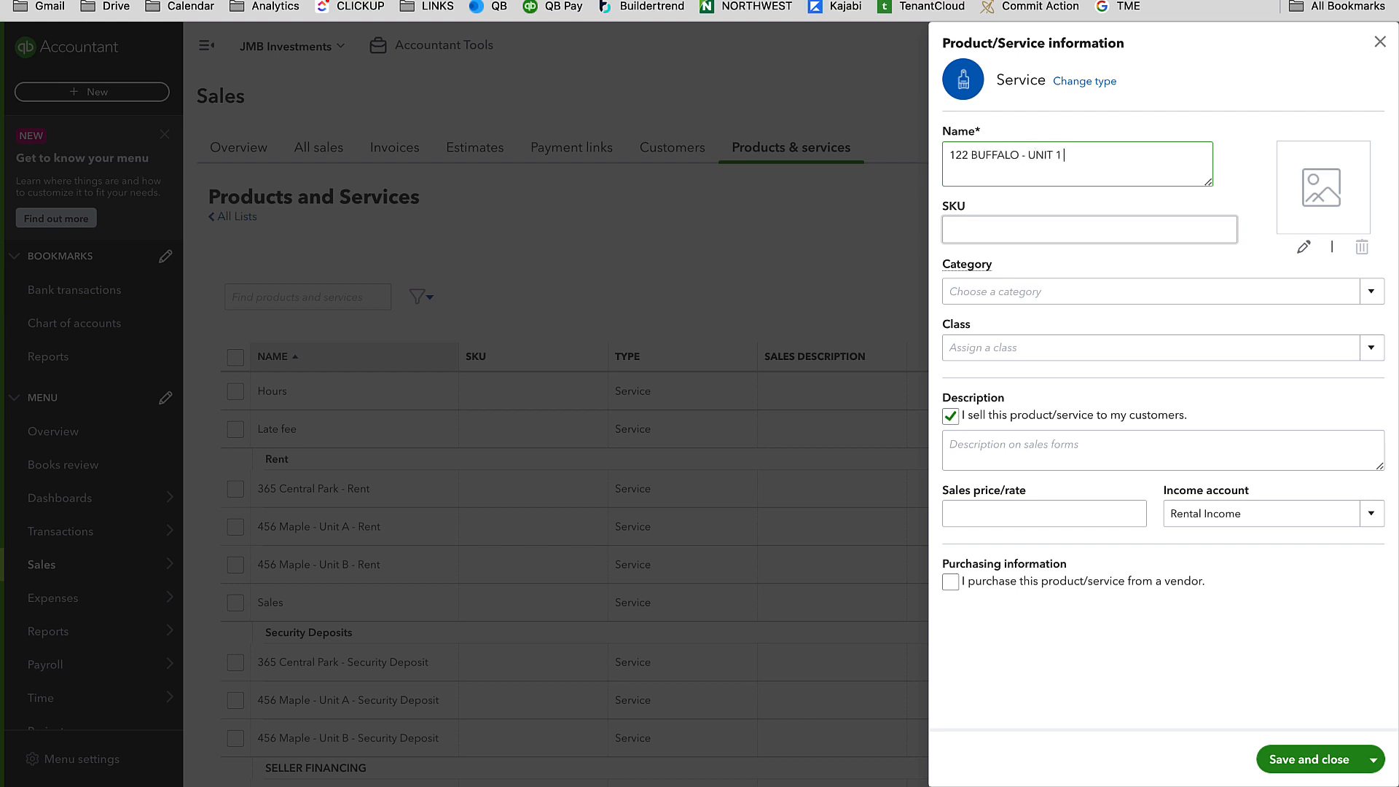
{"action": "type", "text": "SECURITY DEPOIS"}
Assign the Unit 1 security deposit item to the Security Deposits category and the 122 Buffalo class.
{"action": "left_click", "coordinate": [996, 299]}
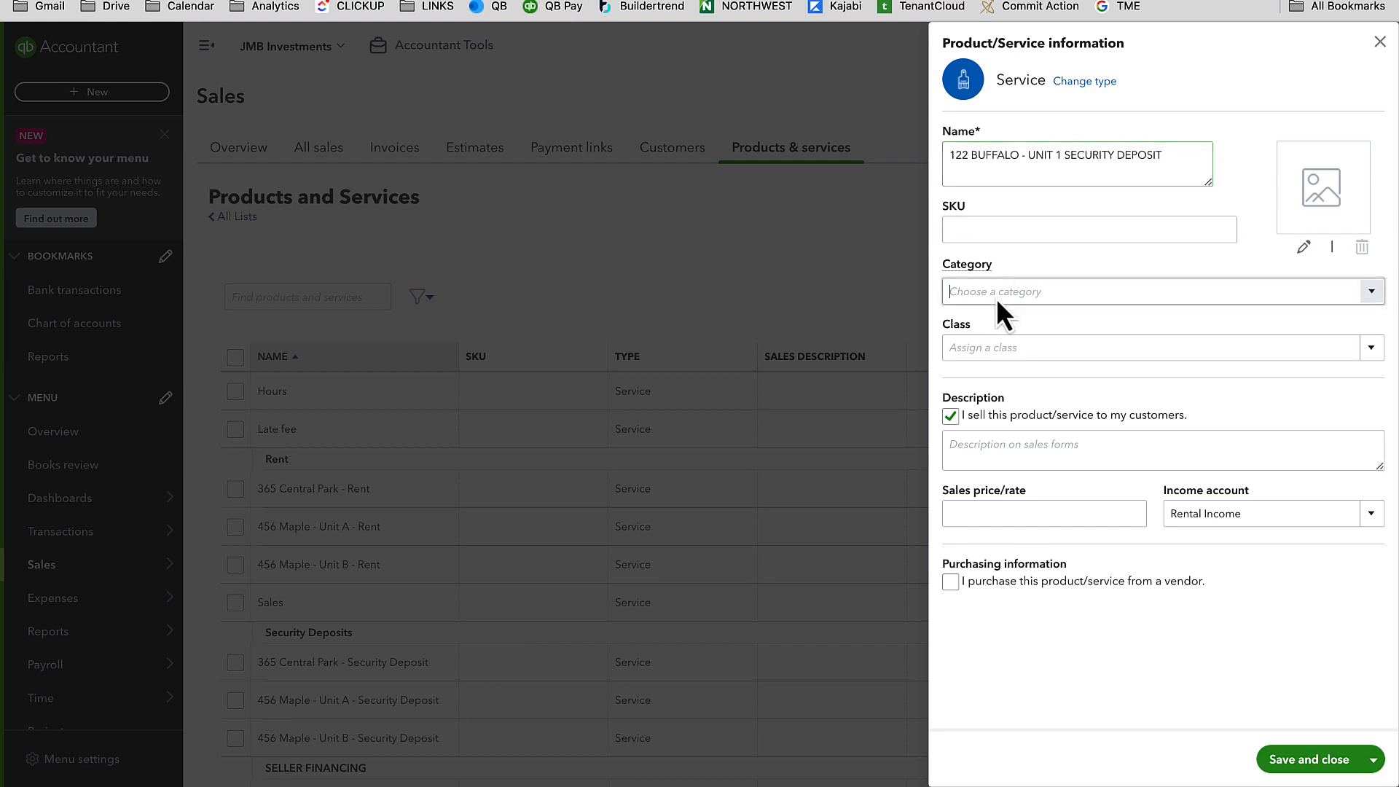
{"action": "left_click", "coordinate": [1373, 293]}
{"action": "left_click", "coordinate": [1044, 383]}
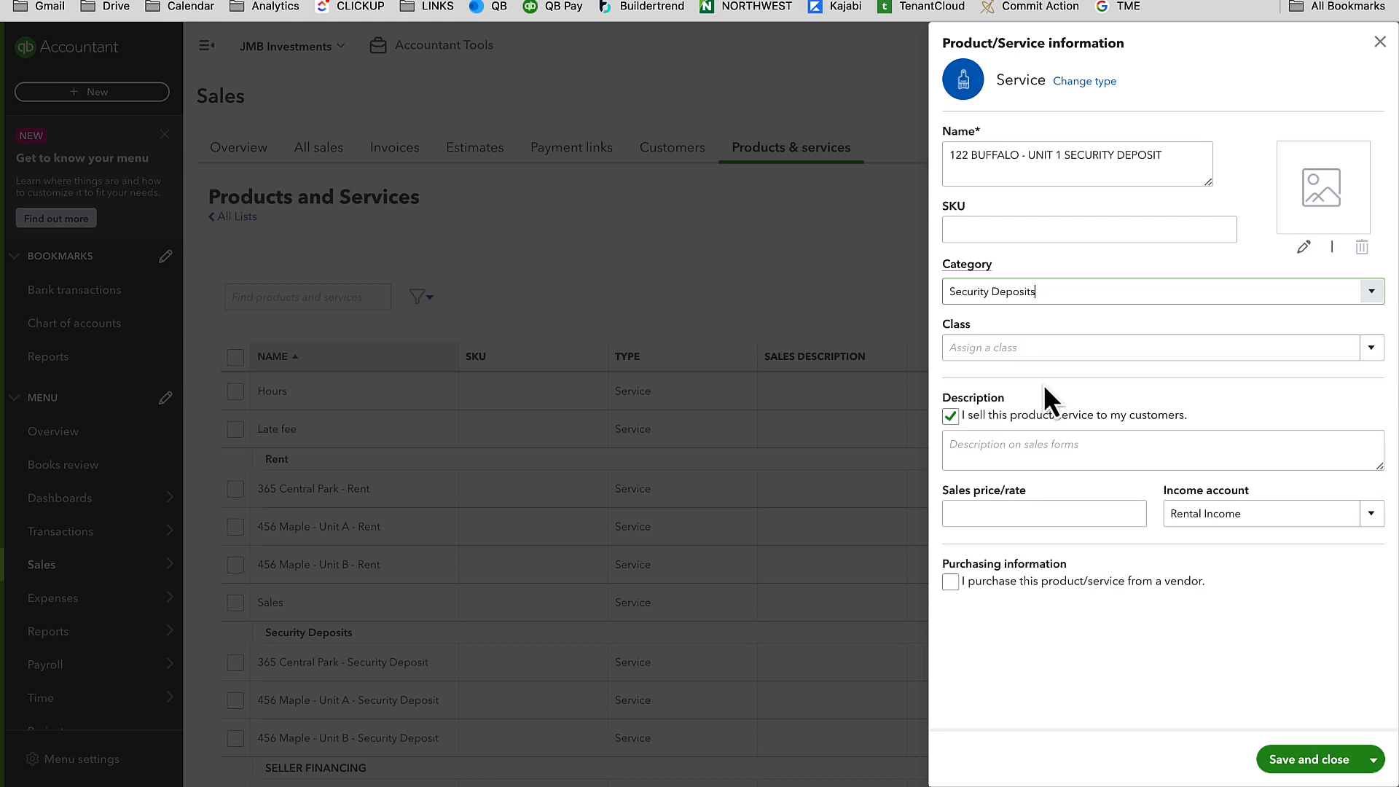
{"action": "left_click", "coordinate": [1027, 344]}
{"action": "type", "text": "122 Buffalo"}
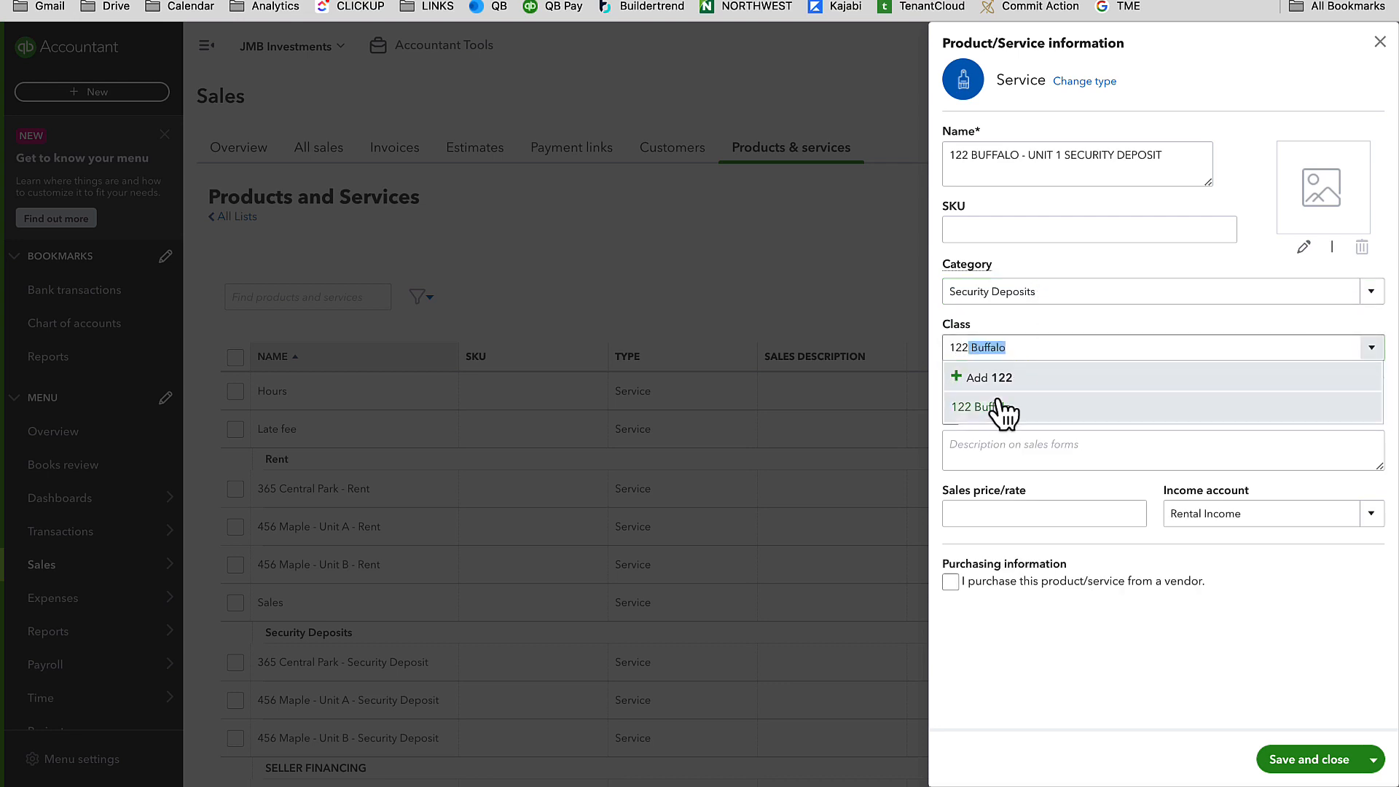
{"action": "left_click", "coordinate": [1004, 407]}
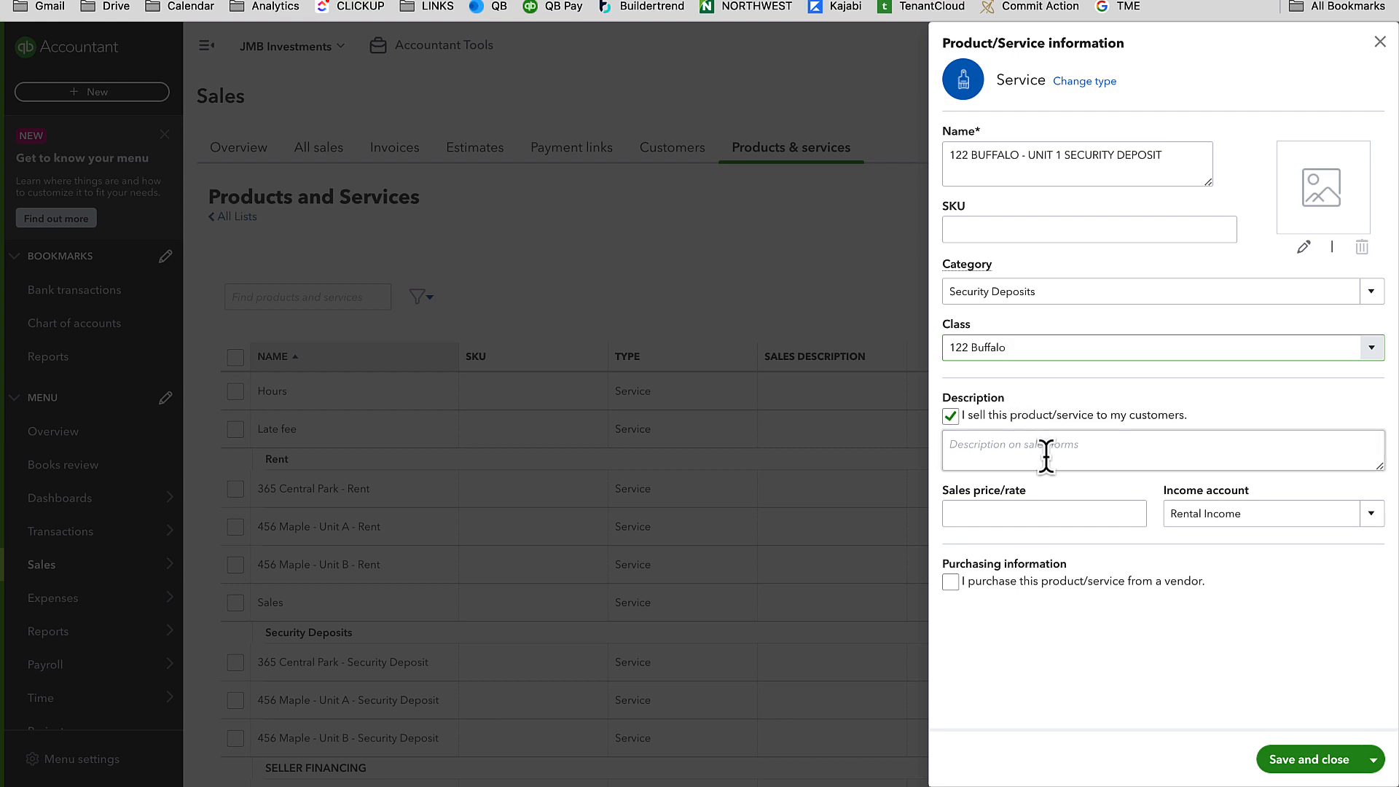
Set the Unit 1 item's sales price to 1,250 and its income account to Security Deposits, and save and close it.
{"action": "left_click", "coordinate": [1008, 514]}
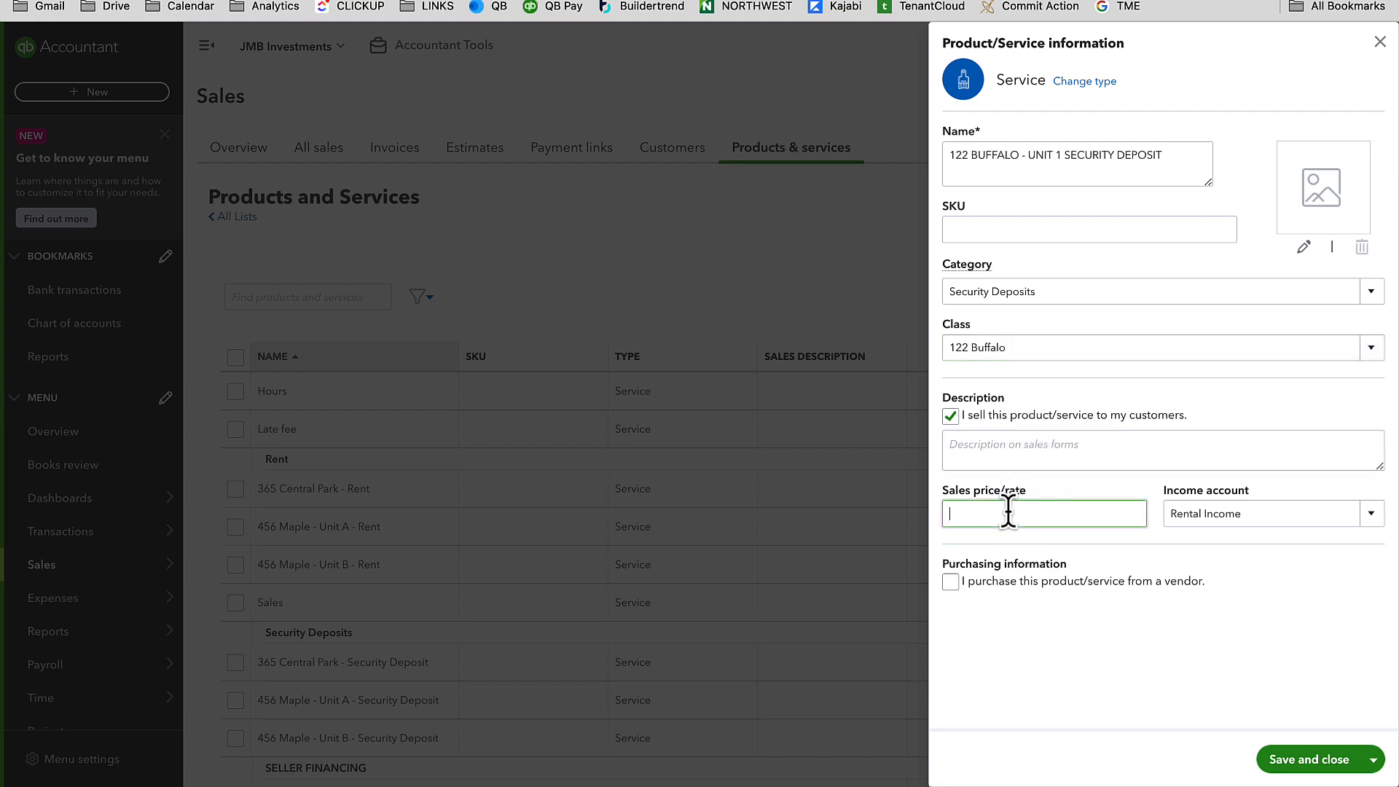
{"action": "type", "text": "1,250"}
{"action": "key", "text": "Tab"}
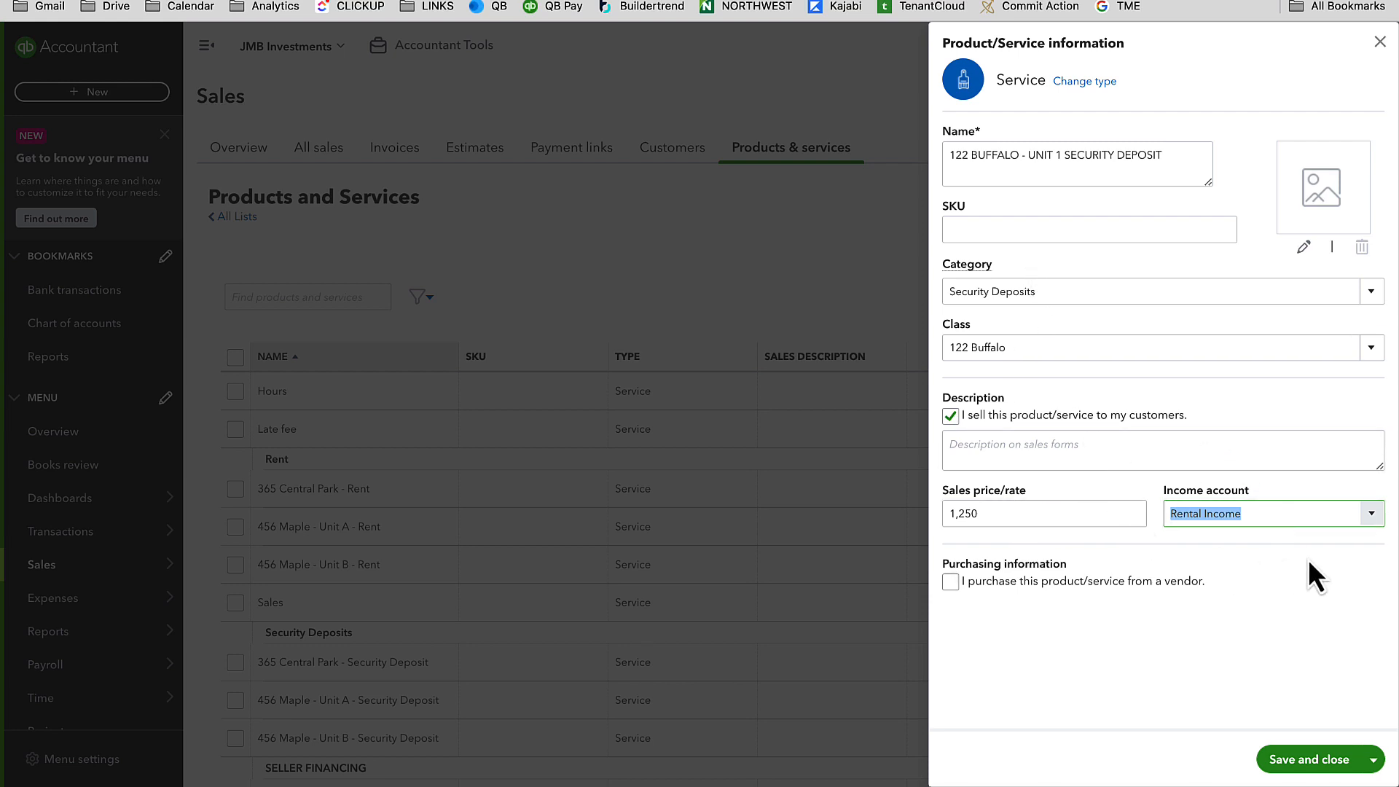
{"action": "type", "text": "SECUR"}
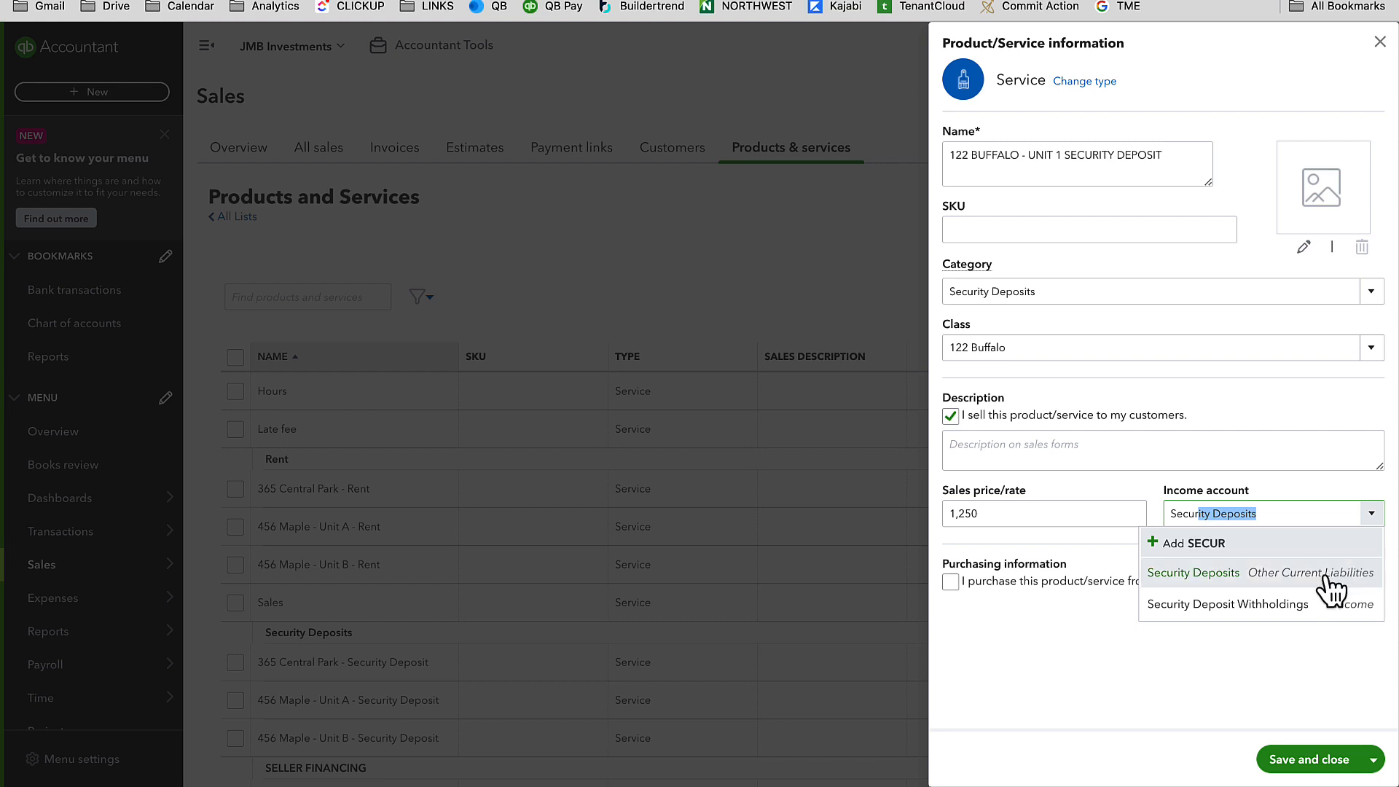
{"action": "left_click", "coordinate": [1328, 573]}
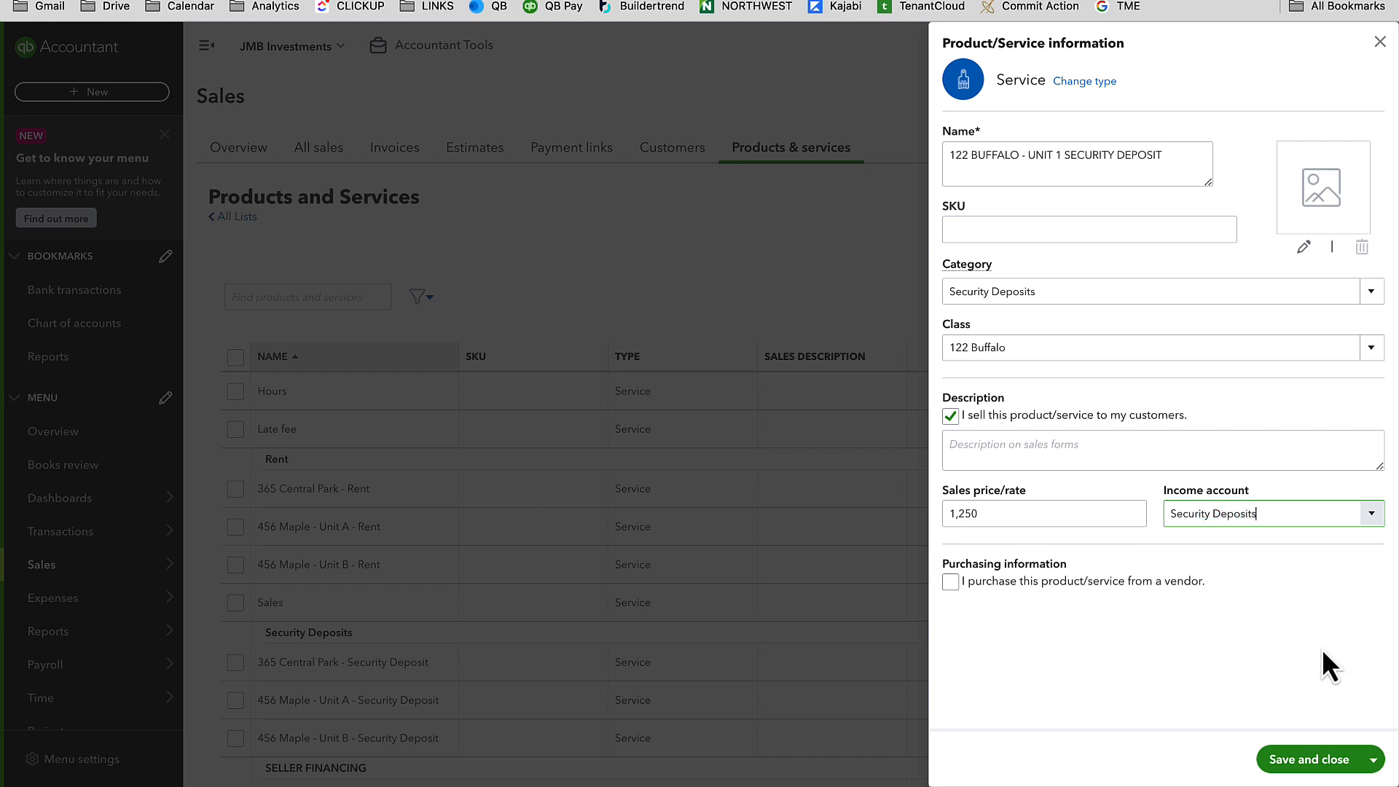
{"action": "left_click", "coordinate": [1327, 765]}
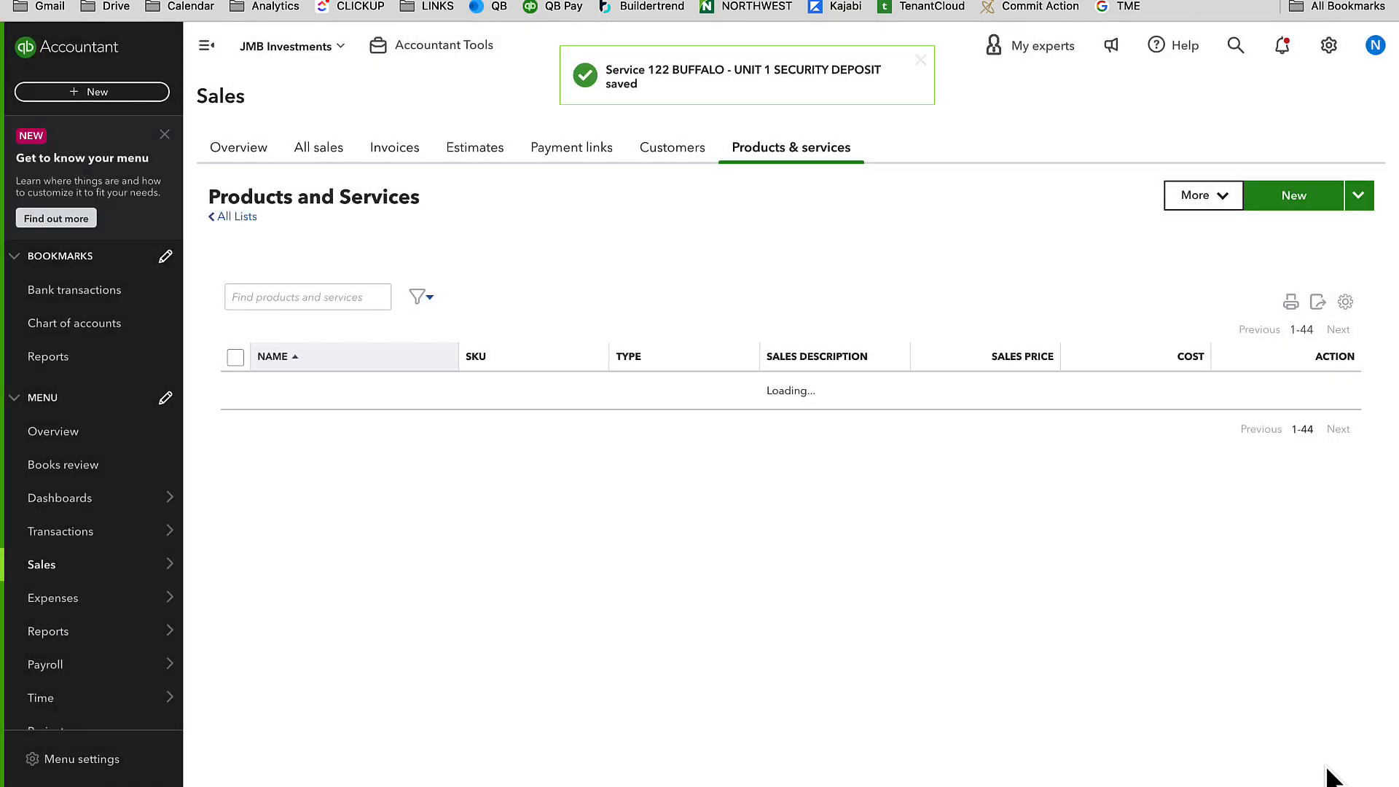
Start another new Service item named 122 BUFFALO - UNIT 2 SECURITY DEPOSIT.
{"action": "scroll", "coordinate": [1075, 546], "scroll_direction": "down", "scroll_amount": 2}
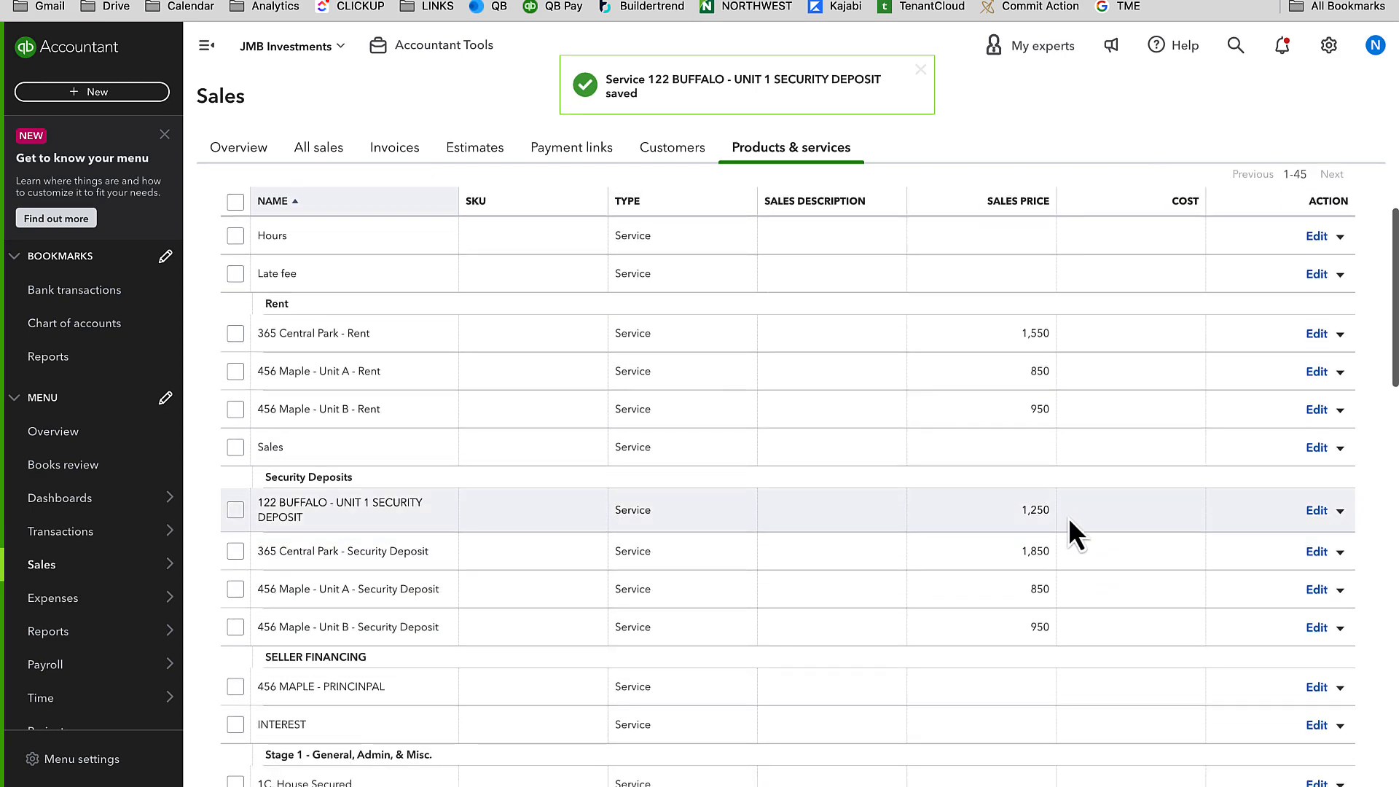
{"action": "scroll", "coordinate": [1073, 516], "scroll_direction": "up", "scroll_amount": 2}
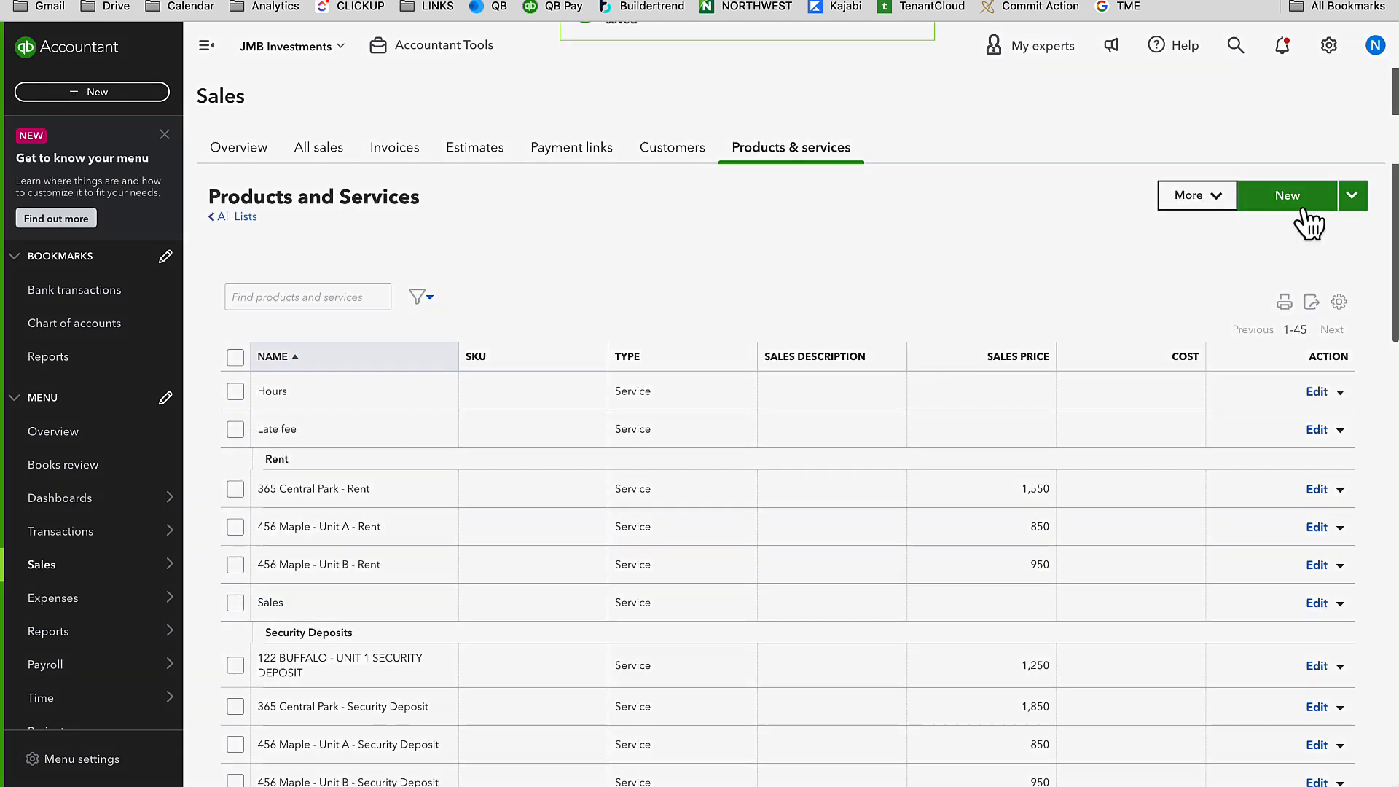
{"action": "left_click", "coordinate": [1305, 212]}
{"action": "left_click", "coordinate": [1090, 250]}
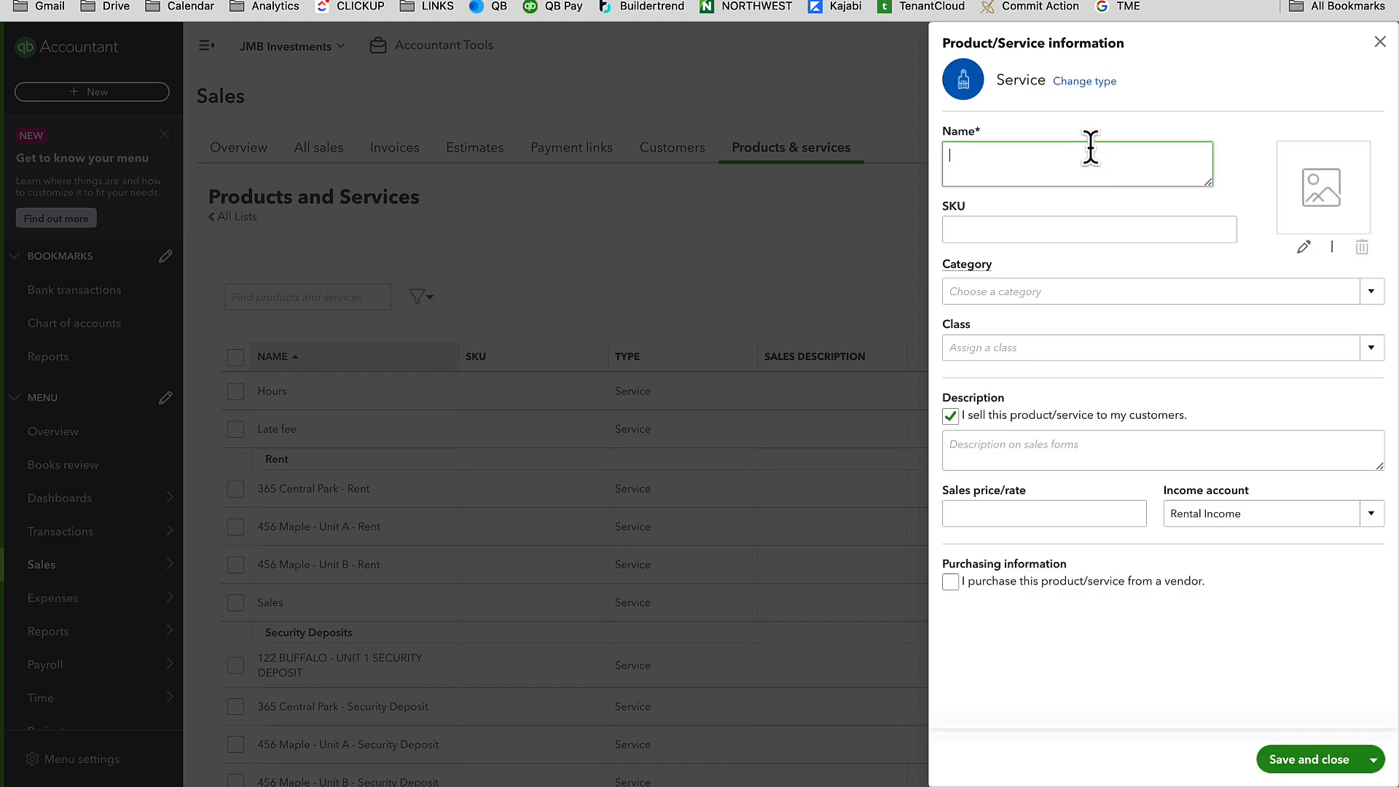
{"action": "type", "text": "122 BUFFALO - UNIT 2 SECURITY DEPOSIT"}
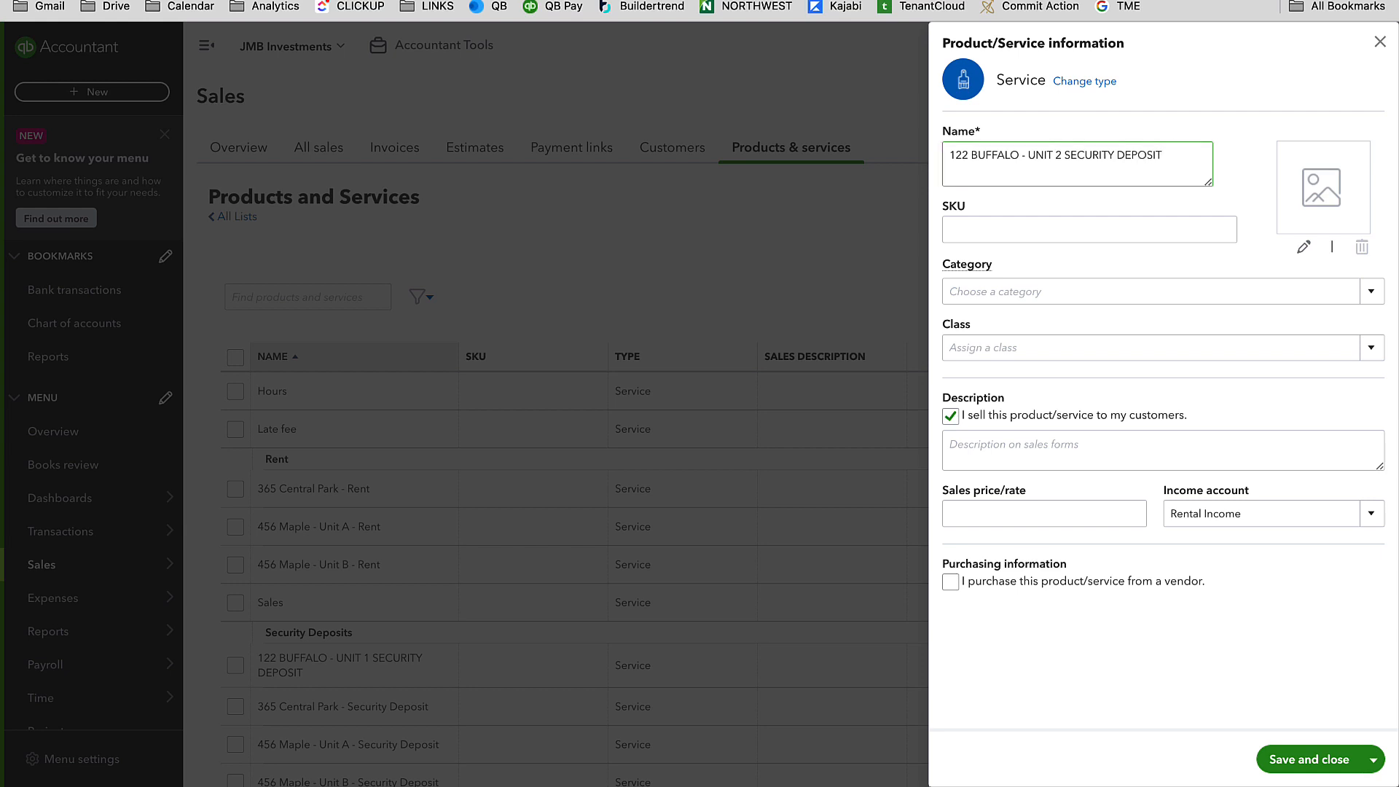
Assign the Unit 2 security deposit item to the Security Deposits category and the 122 Buffalo class.
{"action": "left_click", "coordinate": [1015, 290]}
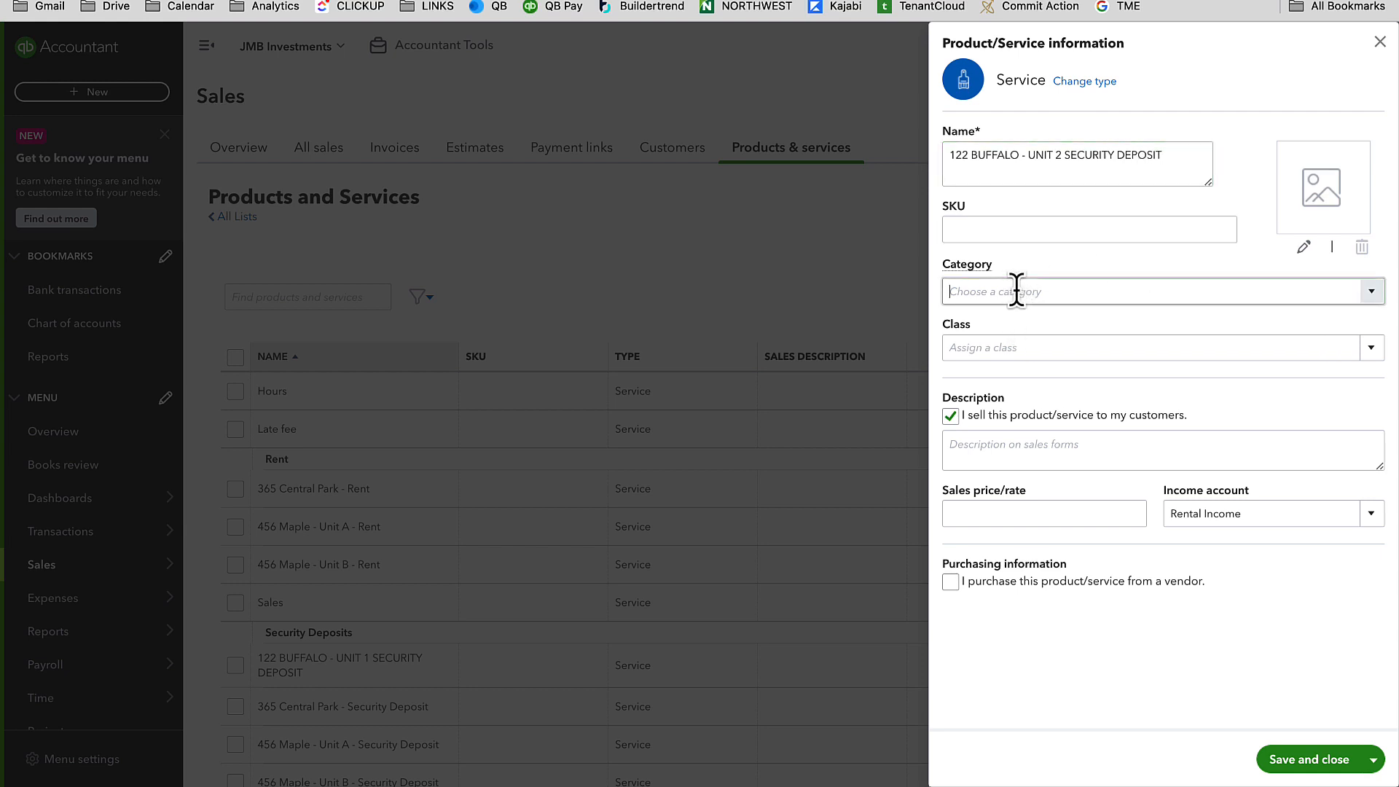
{"action": "left_click", "coordinate": [1372, 292]}
{"action": "left_click", "coordinate": [999, 381]}
{"action": "left_click", "coordinate": [984, 347]}
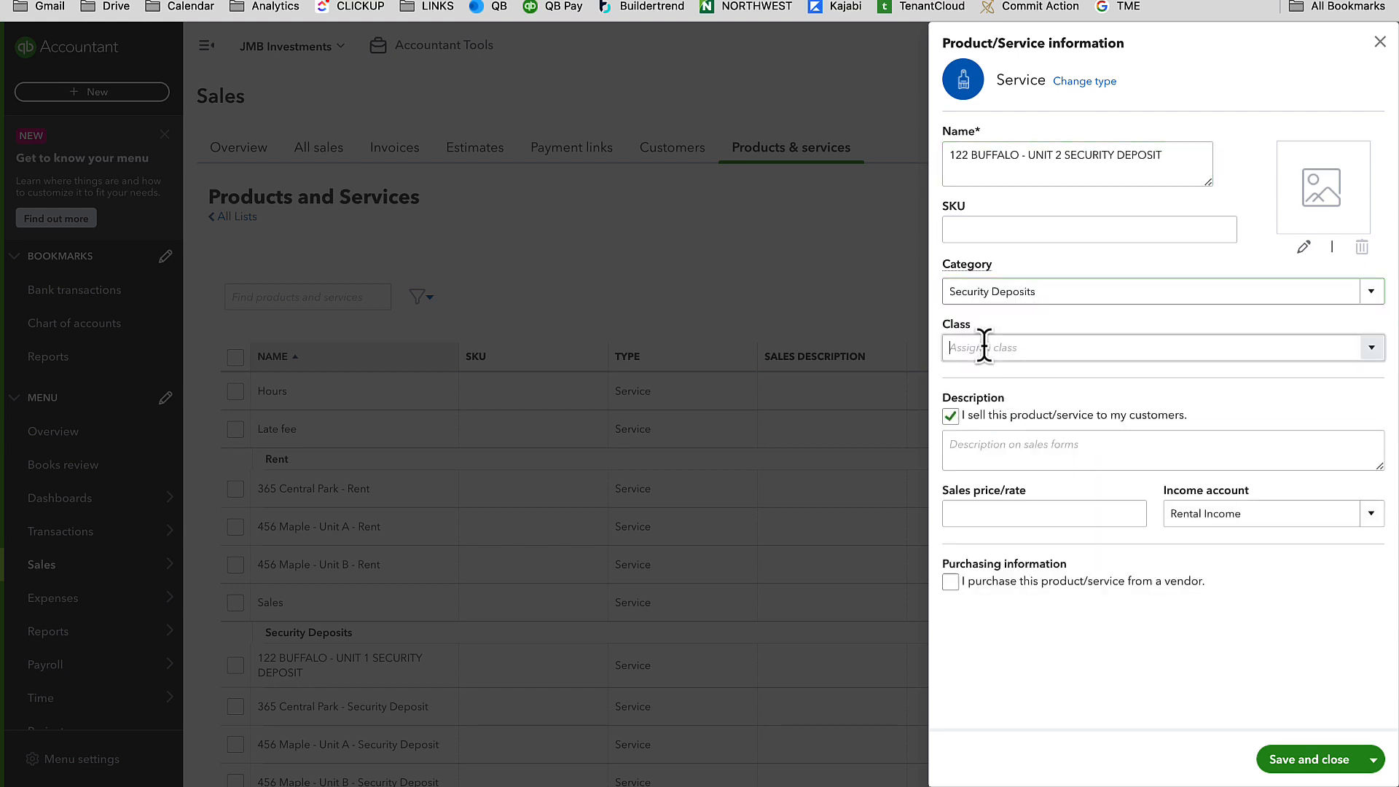
{"action": "type", "text": "122 Buffalo"}
{"action": "left_click", "coordinate": [988, 402]}
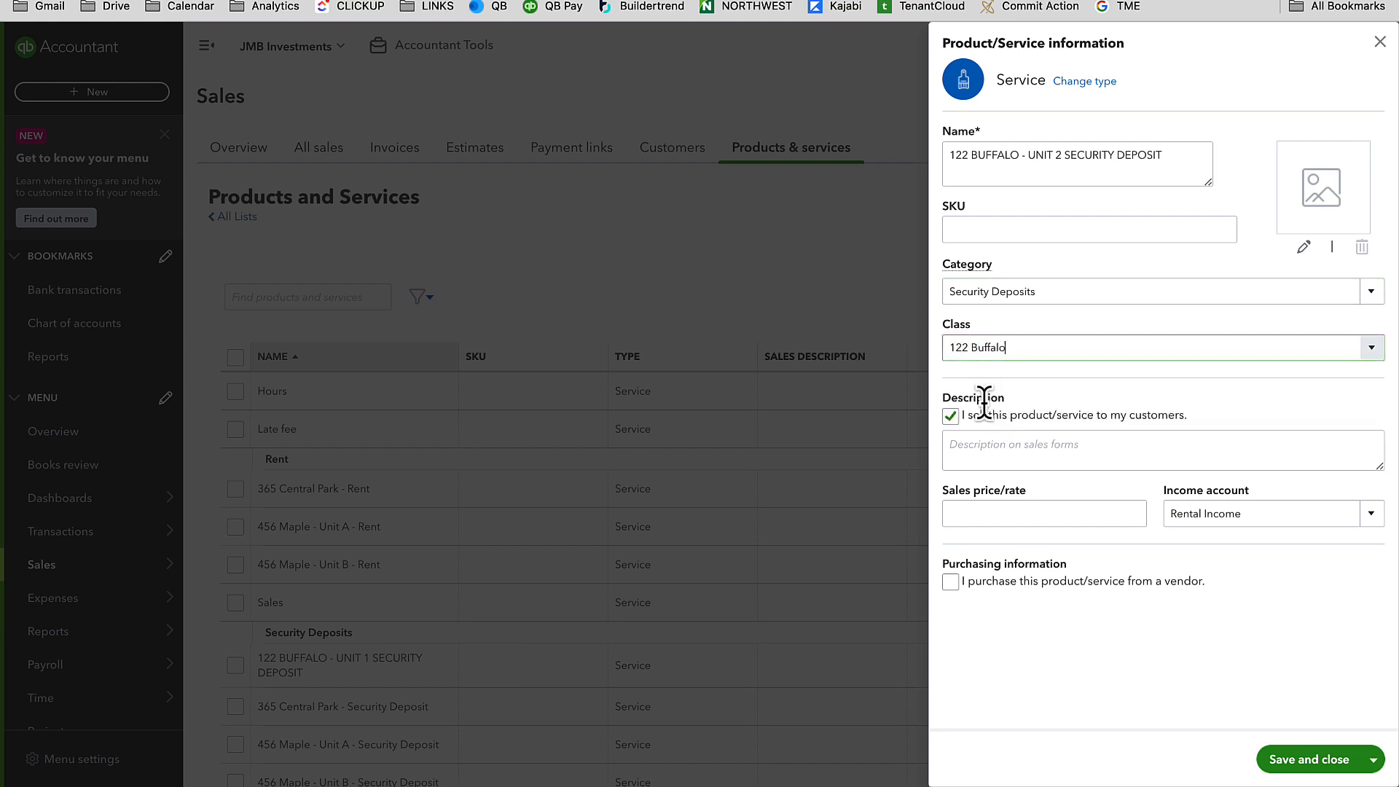
Set the Unit 2 item's sales price to 1,250 and its income account to Security Deposits, and save and close it.
{"action": "left_click", "coordinate": [988, 511]}
{"action": "type", "text": "1250"}
{"action": "key", "text": "Tab"}
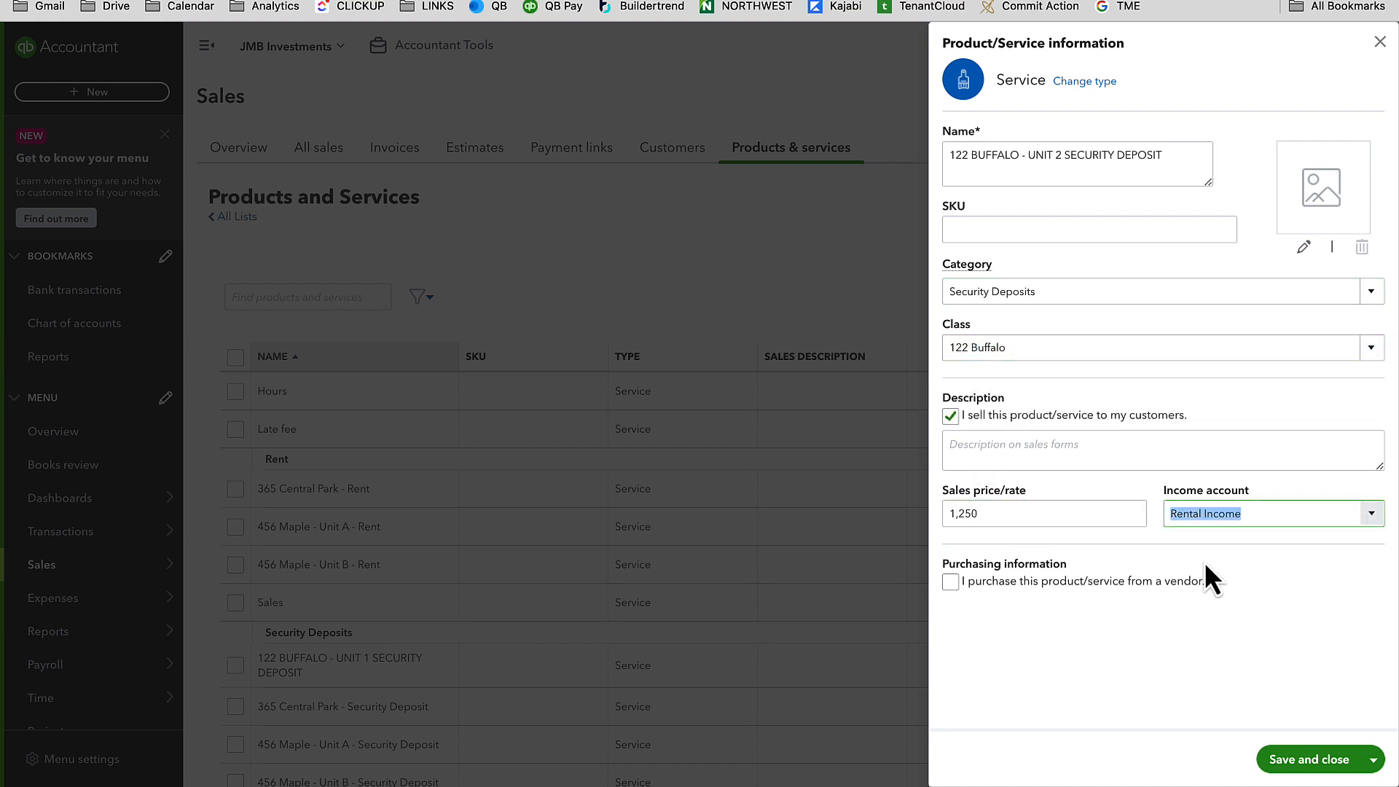
{"action": "type", "text": "SECU"}
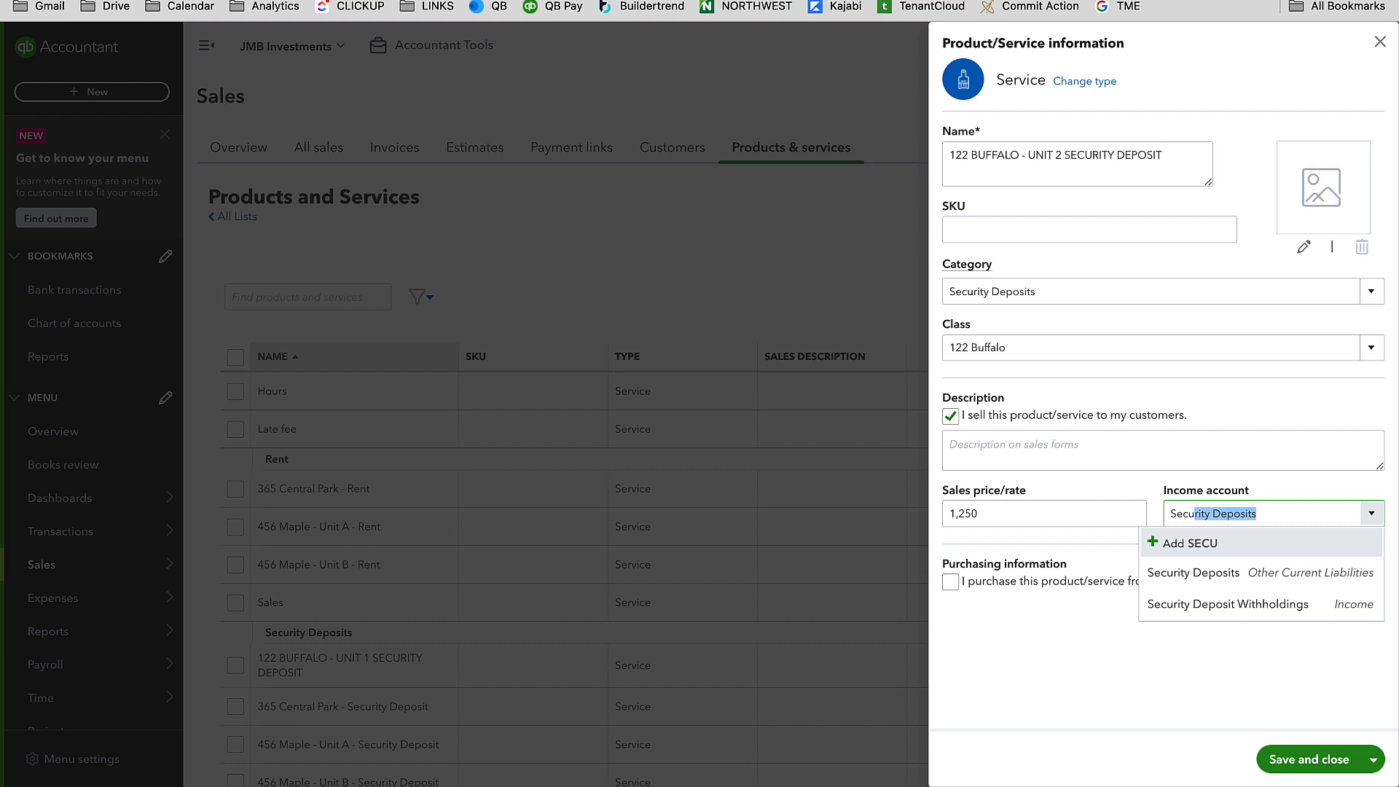
{"action": "left_click", "coordinate": [1300, 576]}
{"action": "left_click", "coordinate": [1311, 760]}
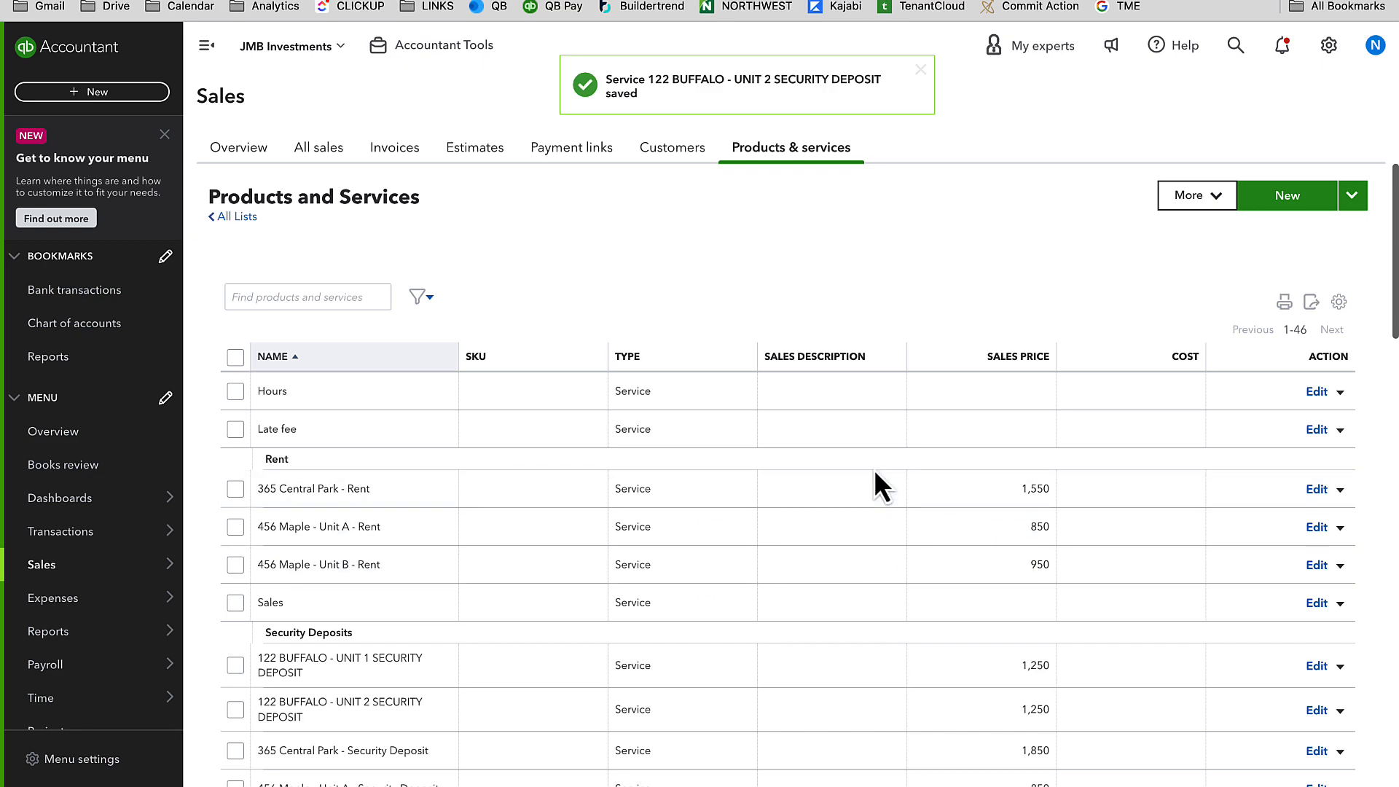
Start a new Service item named 122 BUFFALO - ADDITIONAL PET DEPOSIT.
{"action": "left_click", "coordinate": [1287, 206]}
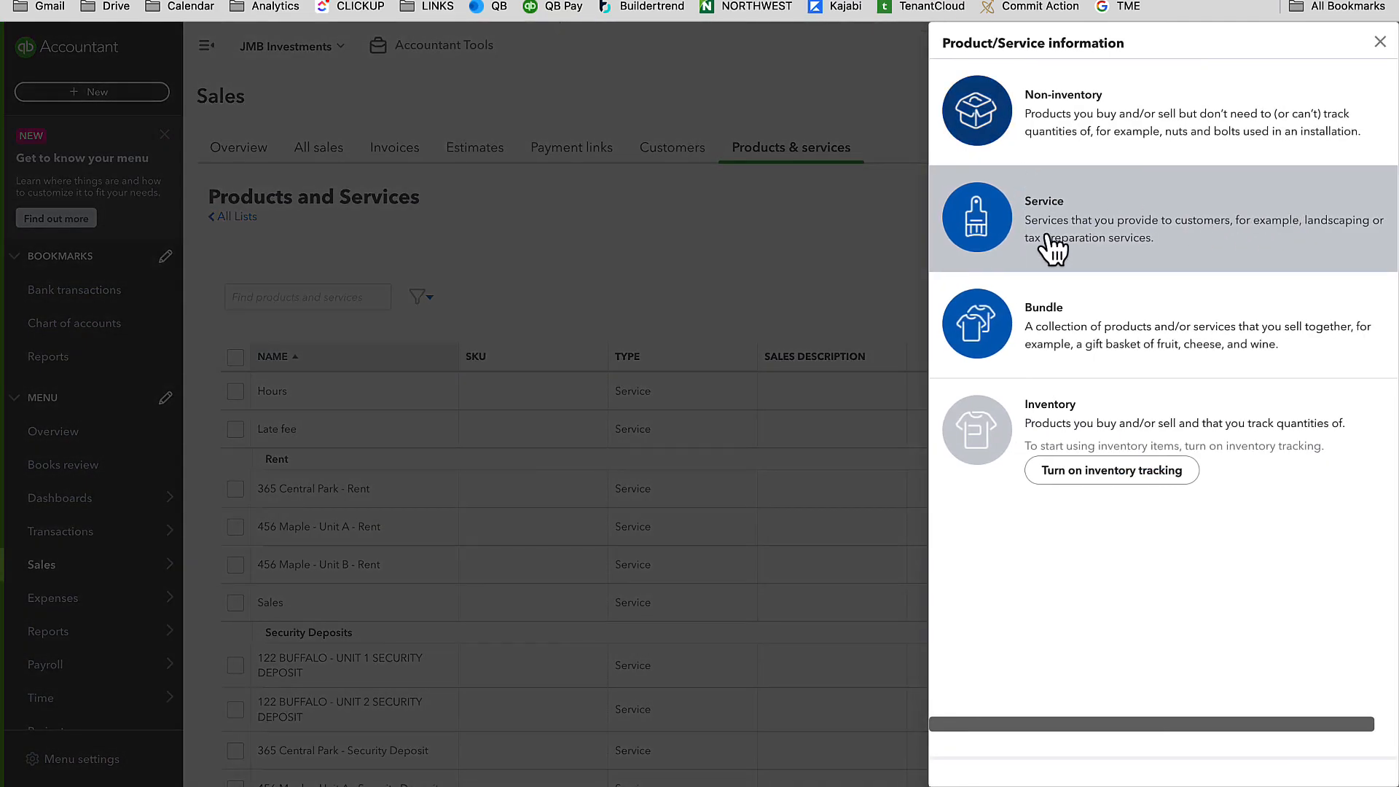
{"action": "left_click", "coordinate": [1049, 250]}
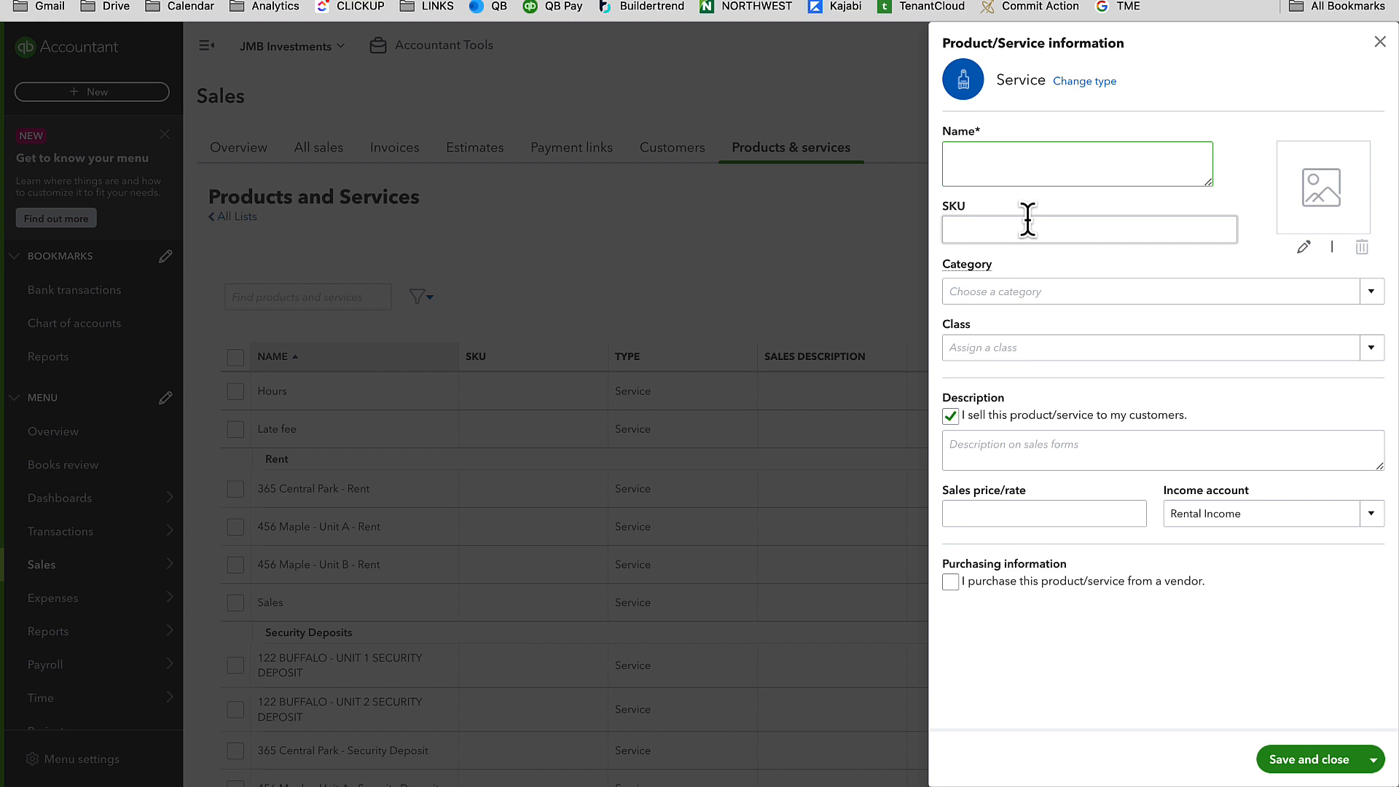
{"action": "type", "text": "122 BUFFALO - ADDITIONAL P"}
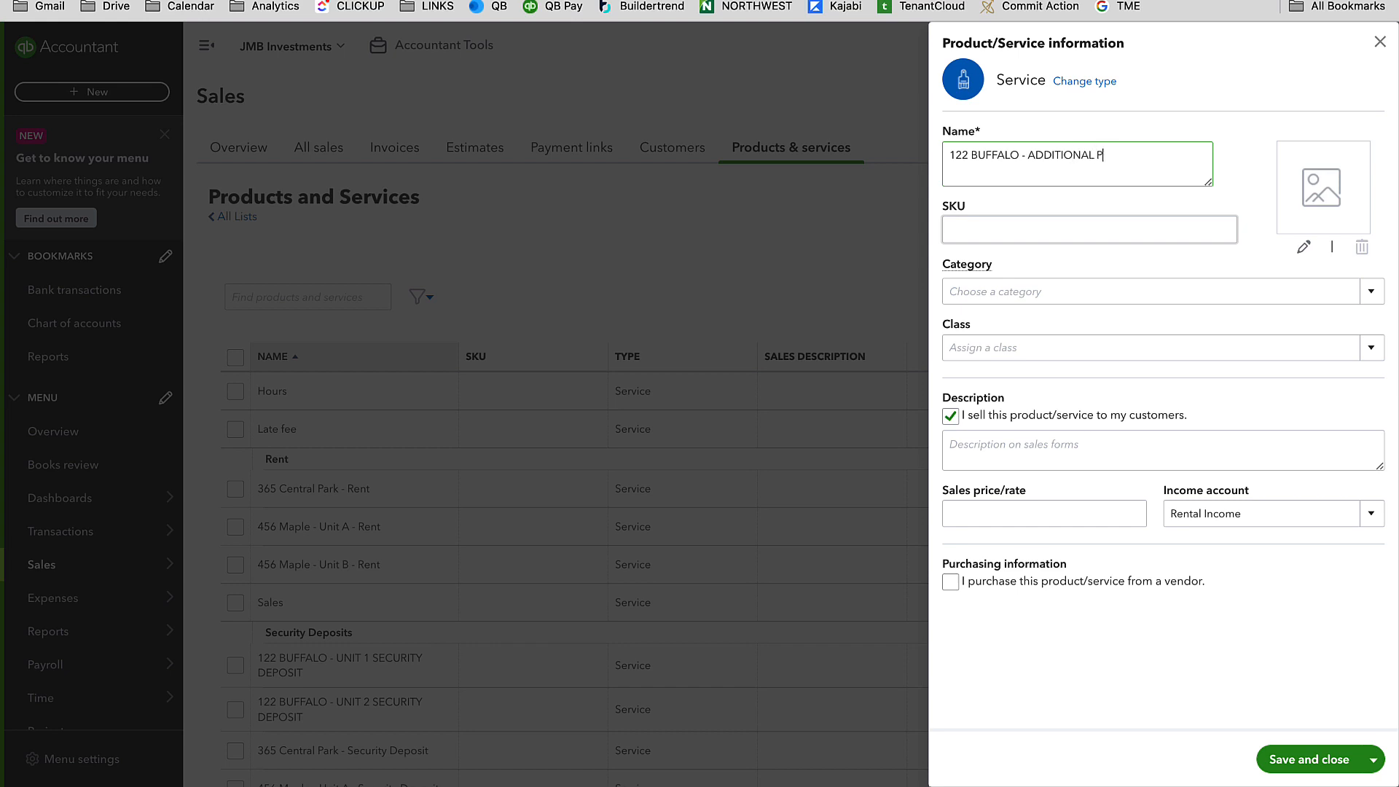
{"action": "type", "text": "ET DEPOSIT"}
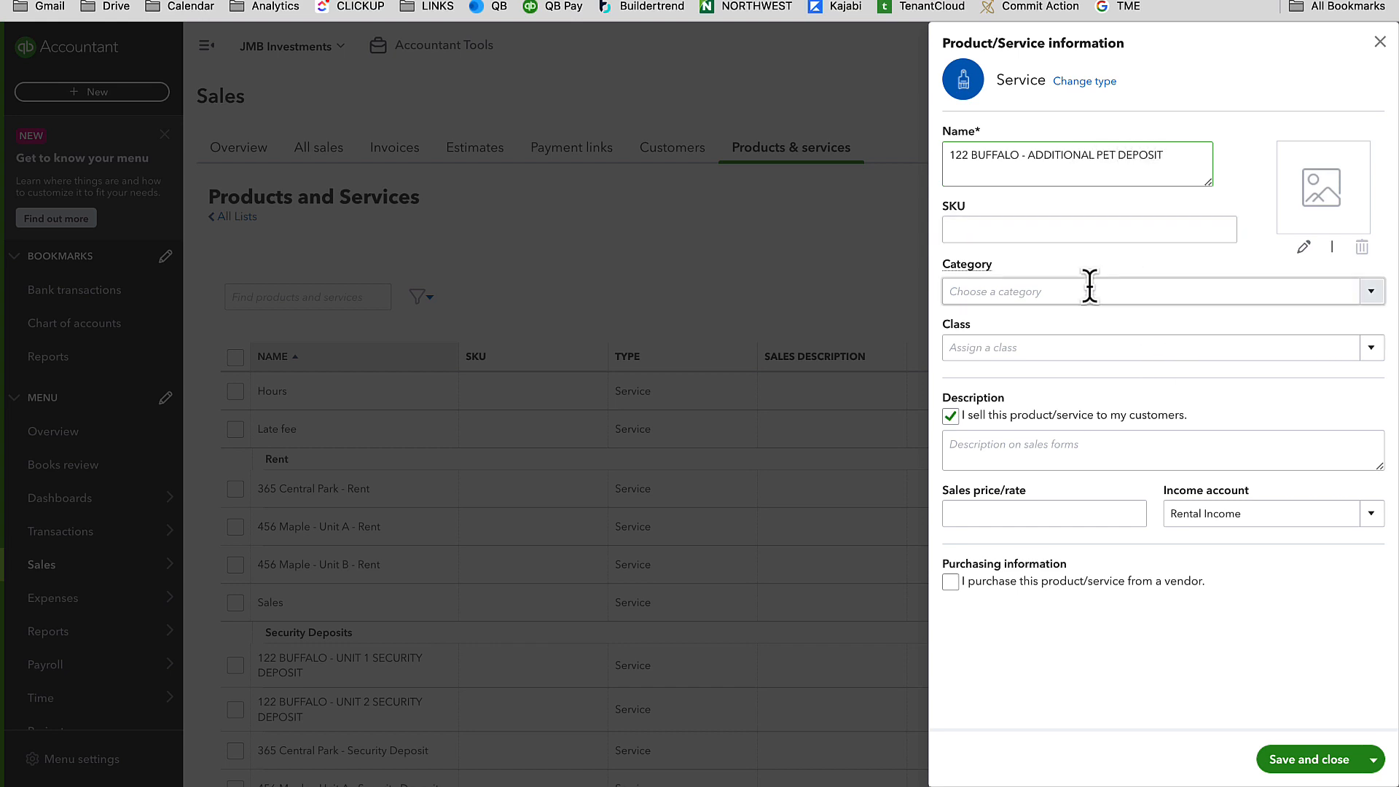
Assign the additional pet deposit item to the Security Deposits category and the 122 Buffalo class.
{"action": "left_click", "coordinate": [1373, 293]}
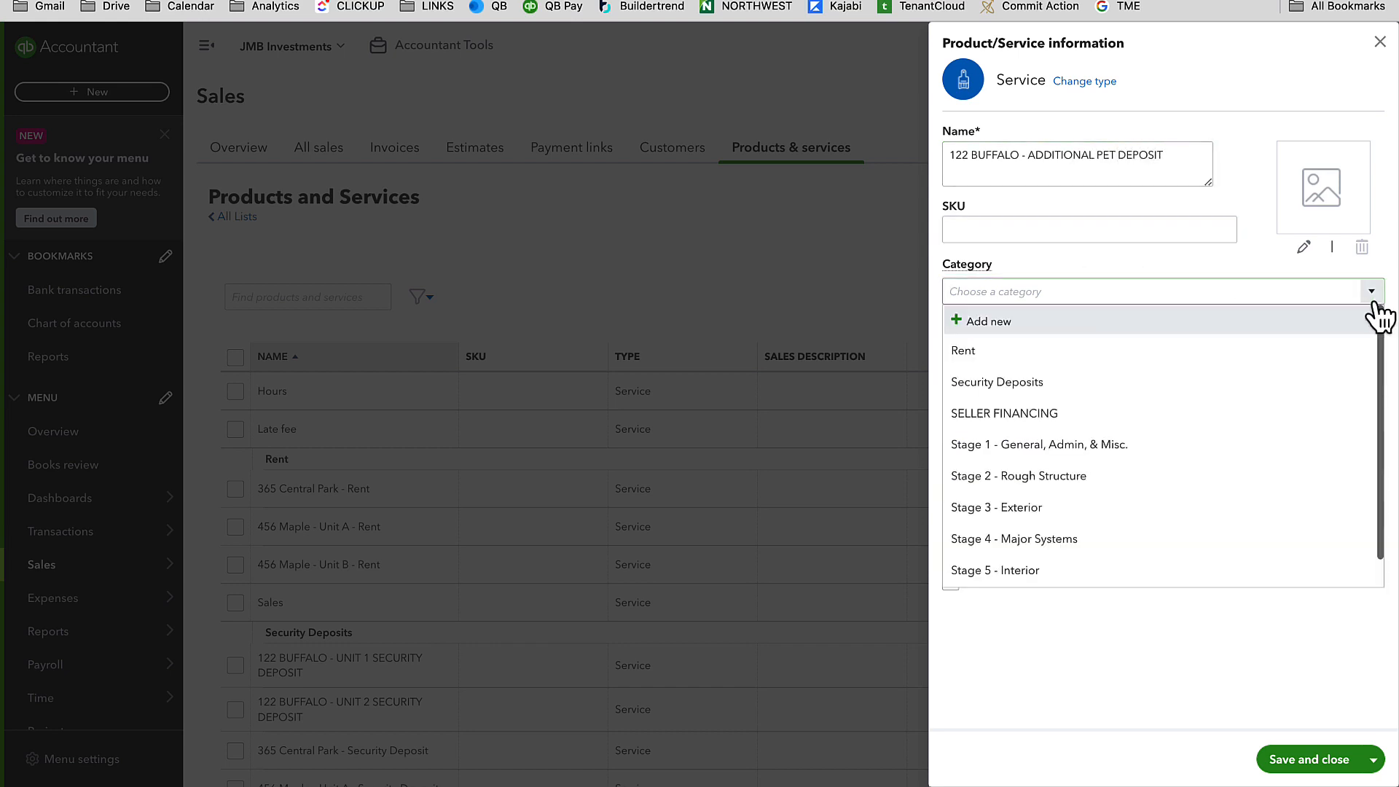
{"action": "left_click", "coordinate": [1079, 384]}
{"action": "left_click", "coordinate": [1373, 357]}
{"action": "left_click", "coordinate": [1031, 402]}
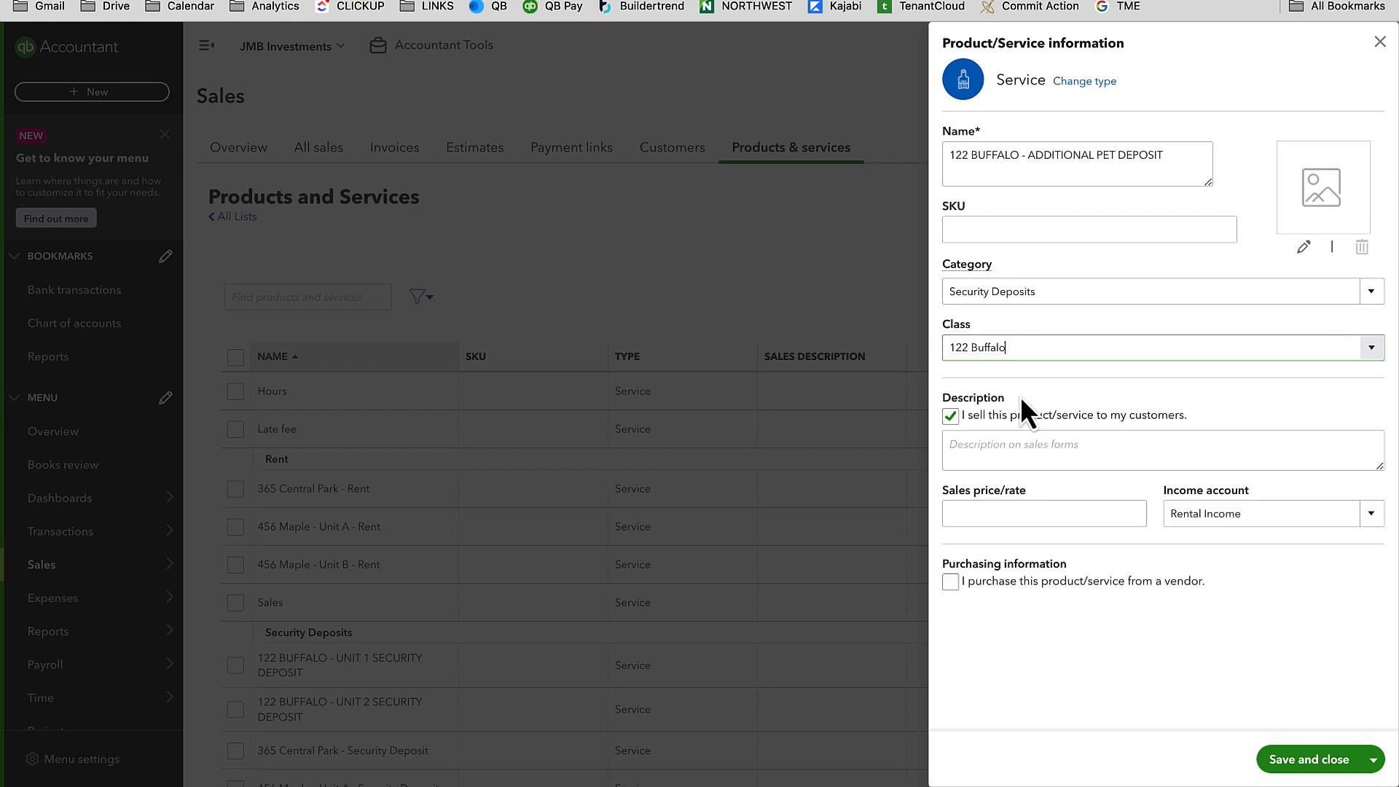
Set the pet deposit item's sales price to 150 and its income account to Security Deposits, and save and close it.
{"action": "left_click", "coordinate": [995, 514]}
{"action": "type", "text": "58"}
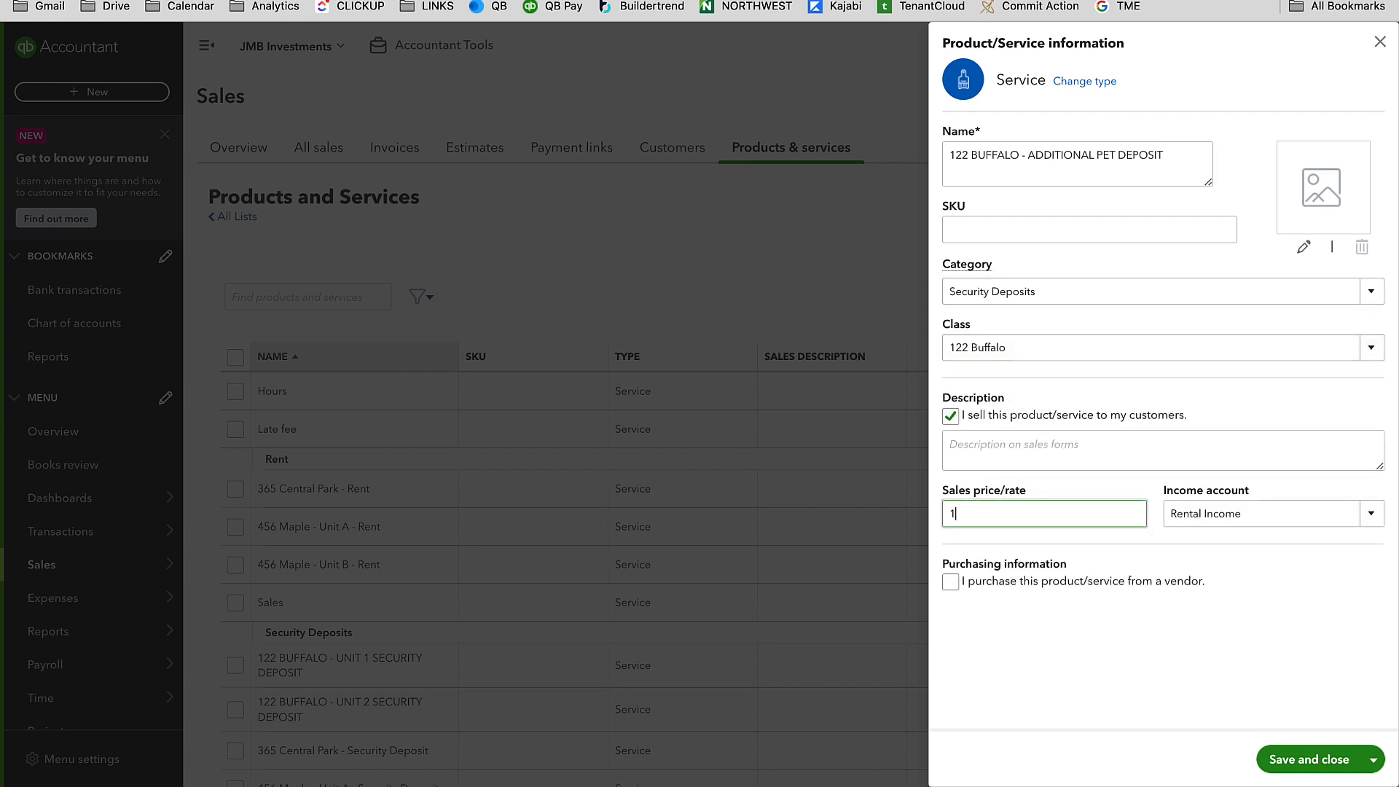
{"action": "type", "text": "50"}
{"action": "left_click", "coordinate": [1306, 514]}
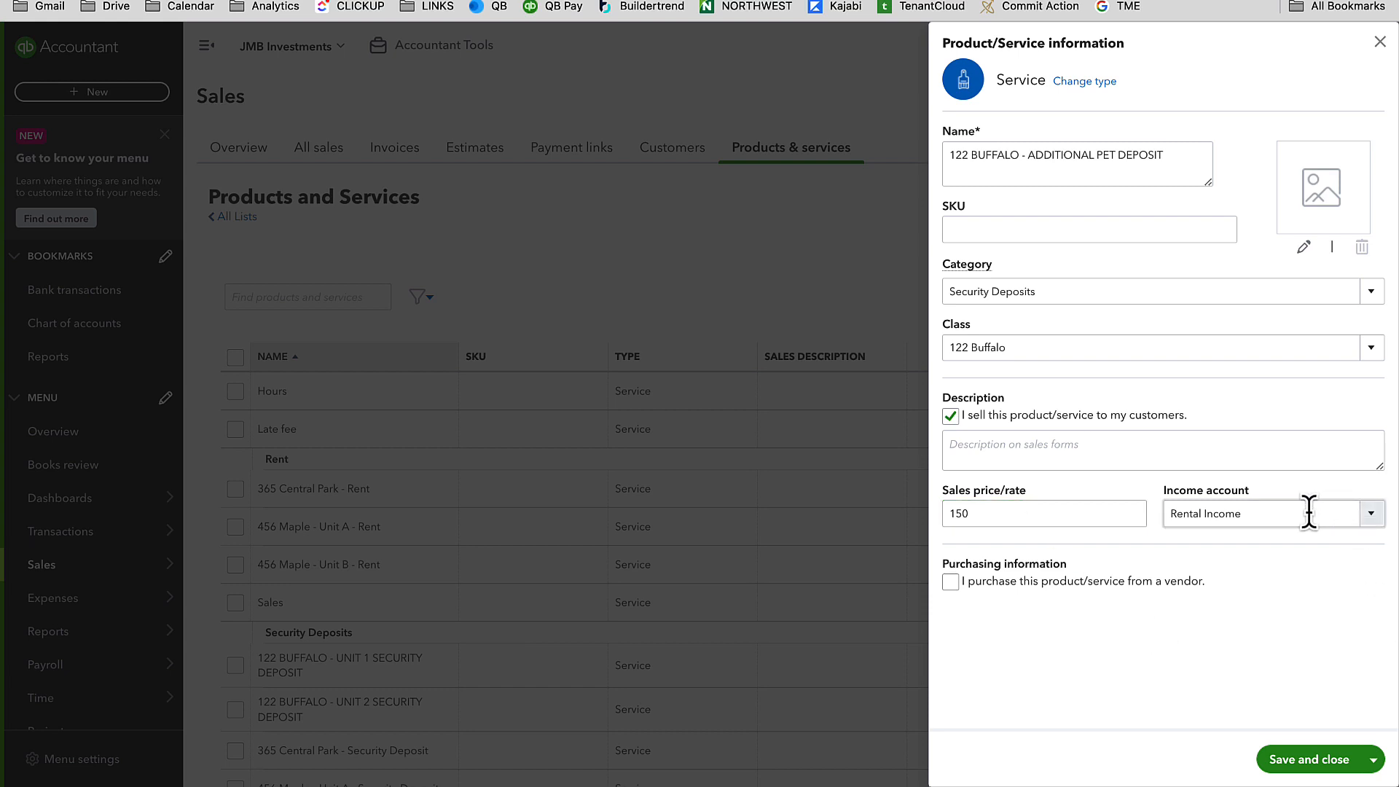
{"action": "triple_click", "coordinate": [1257, 514]}
{"action": "type", "text": "SECU"}
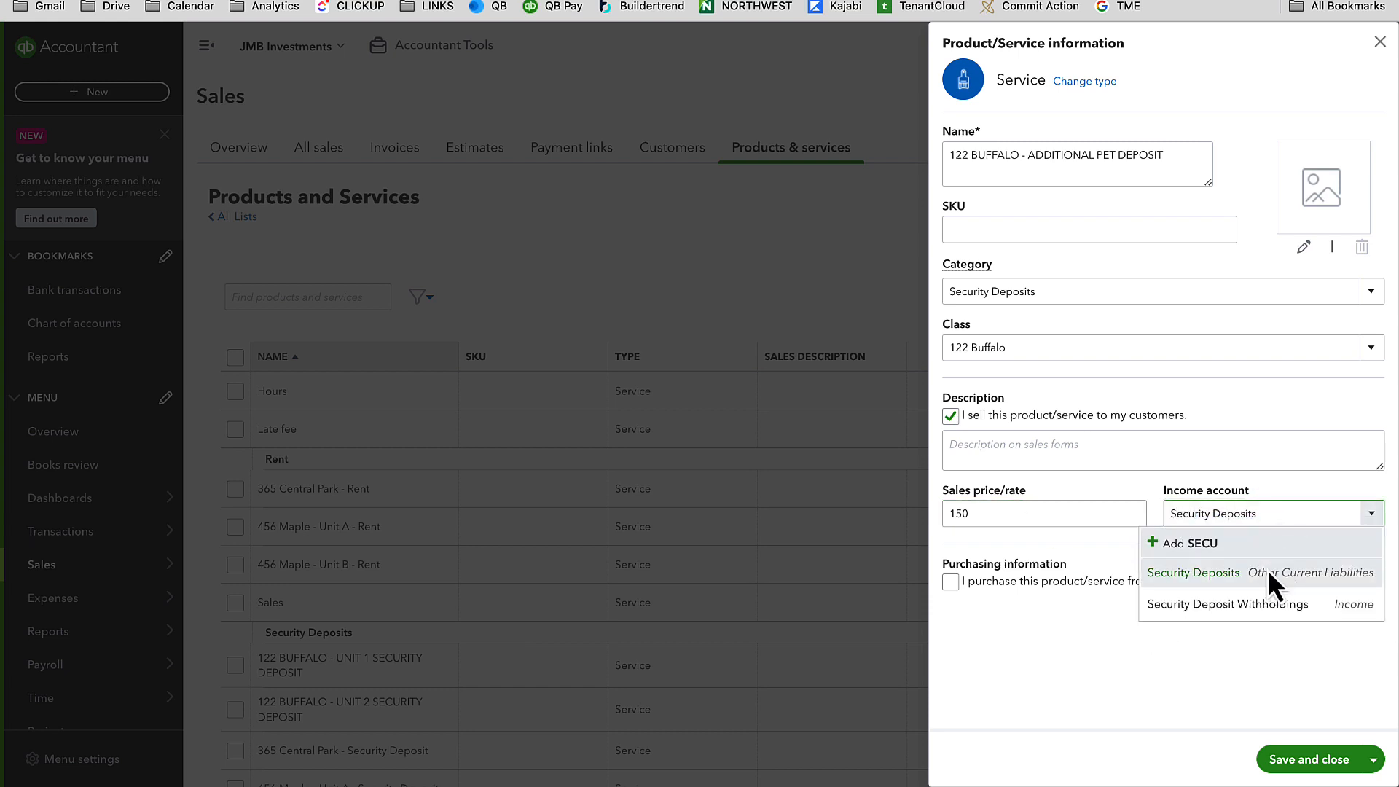
{"action": "left_click", "coordinate": [1268, 580]}
{"action": "left_click", "coordinate": [1293, 760]}
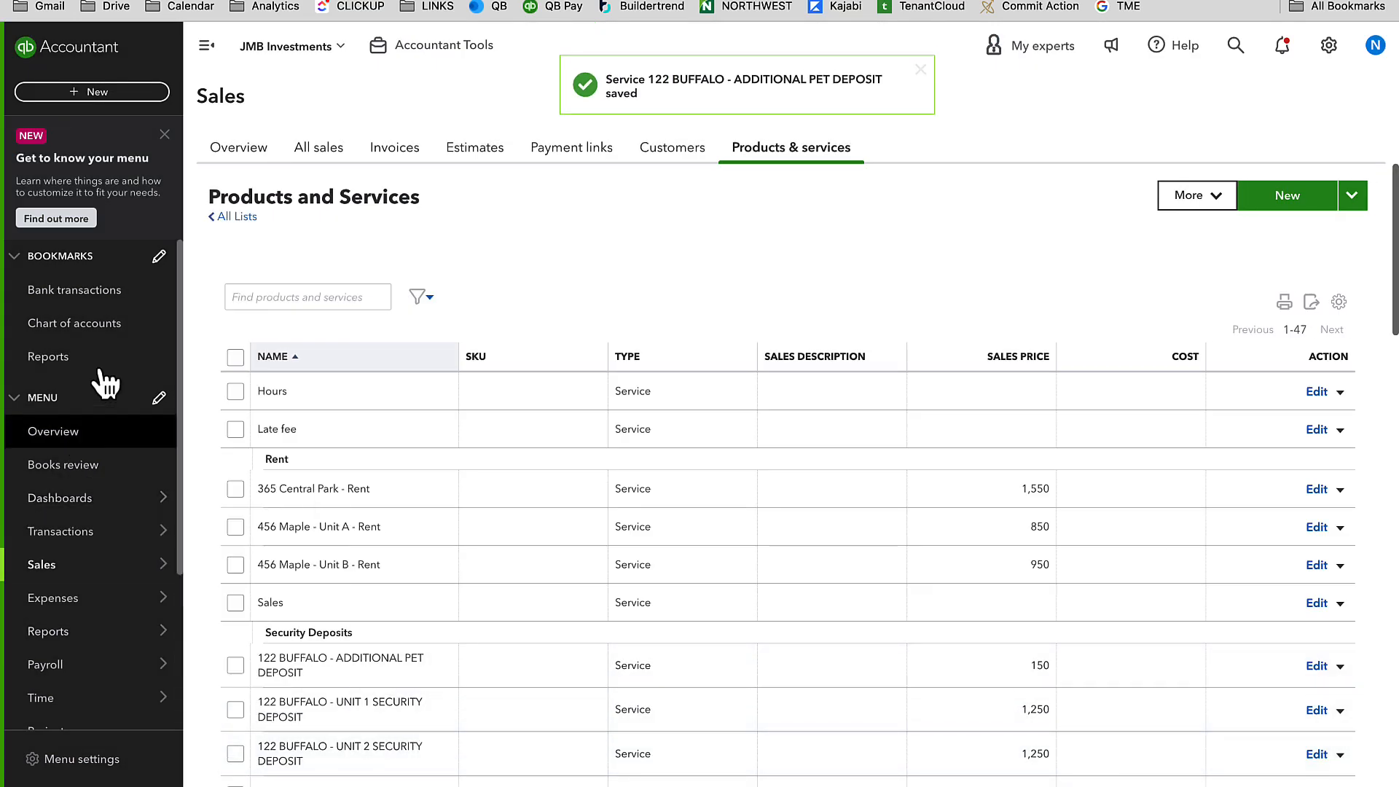
Open the Balance Sheet - 2018 custom report and examine its assets and security deposit liabilities with the navigation collapsed.
{"action": "scroll", "coordinate": [69, 572], "scroll_direction": "down", "scroll_amount": 1}
{"action": "mouse_move", "coordinate": [73, 543]}
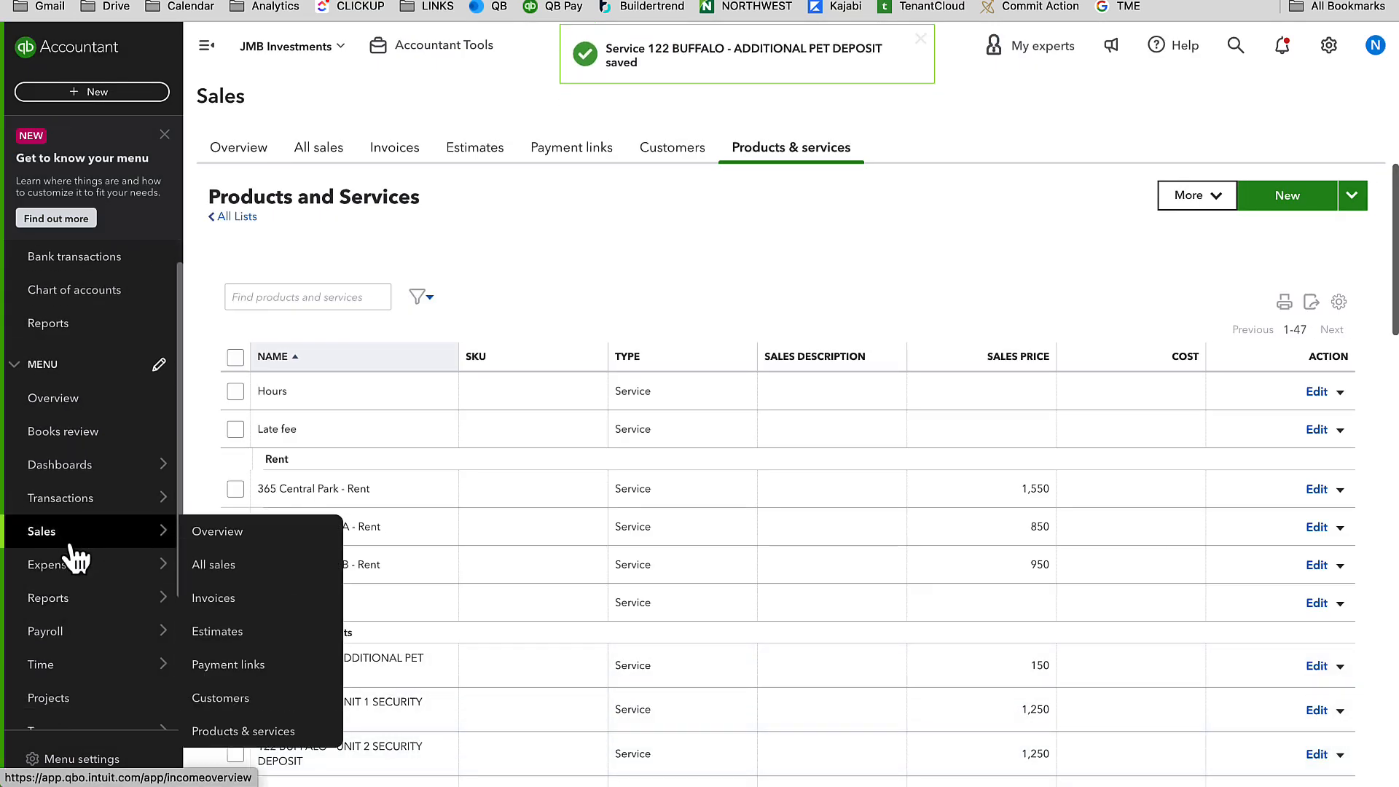
{"action": "mouse_move", "coordinate": [77, 609]}
{"action": "left_click", "coordinate": [225, 609]}
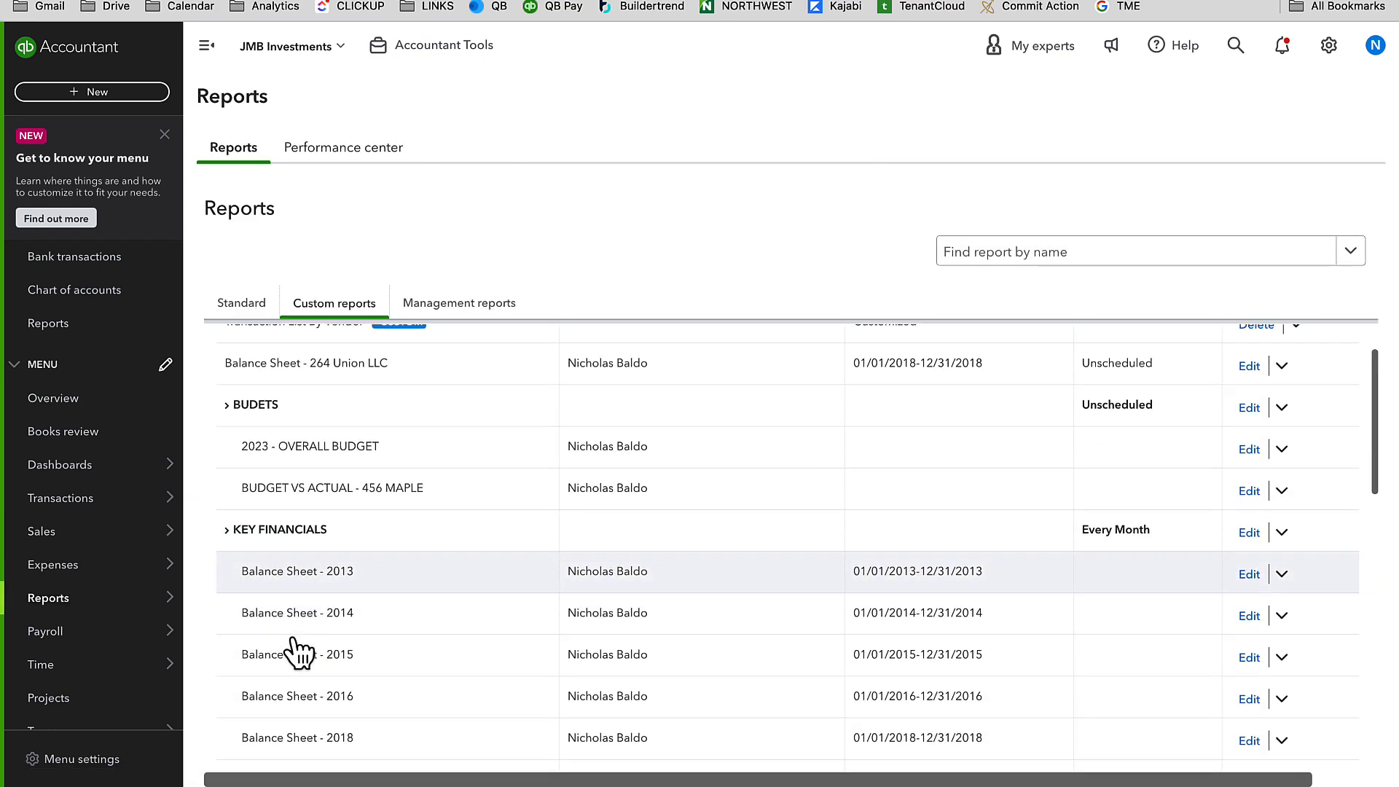
{"action": "scroll", "coordinate": [298, 654], "scroll_direction": "down", "scroll_amount": 2}
{"action": "left_click", "coordinate": [307, 632]}
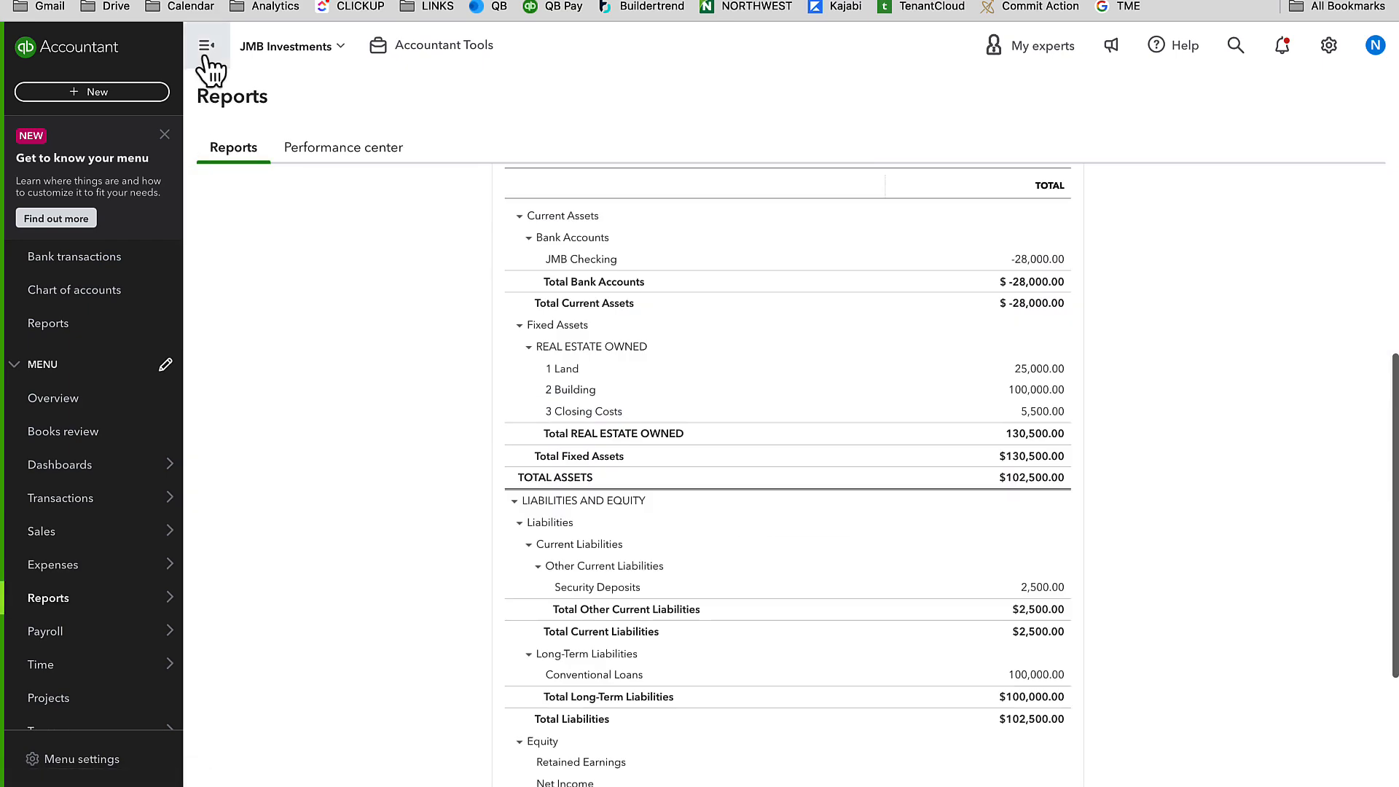
{"action": "left_click", "coordinate": [207, 57]}
{"action": "scroll", "coordinate": [277, 361], "scroll_direction": "down", "scroll_amount": 2}
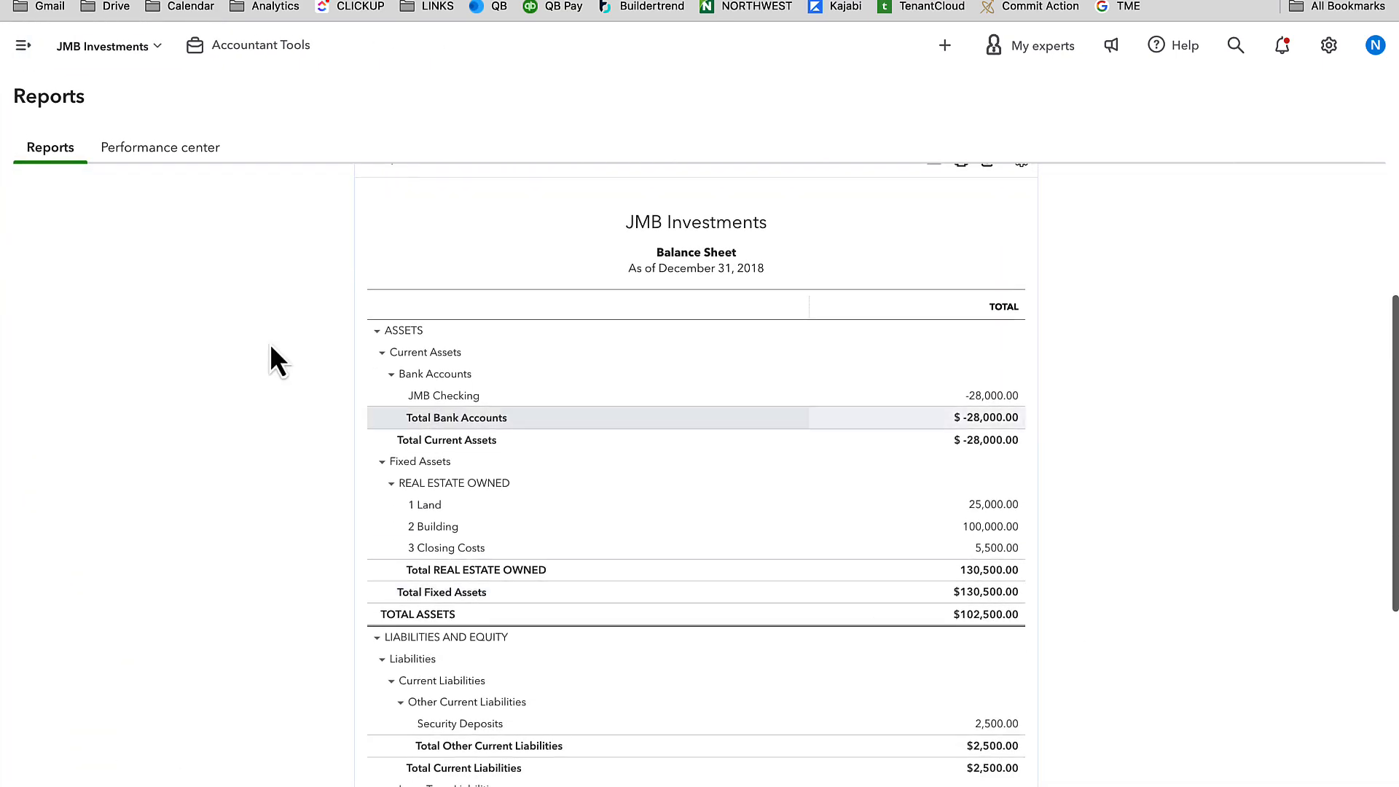
Restore the navigation and start a new sales receipt.
{"action": "left_click", "coordinate": [23, 45]}
{"action": "left_click", "coordinate": [73, 92]}
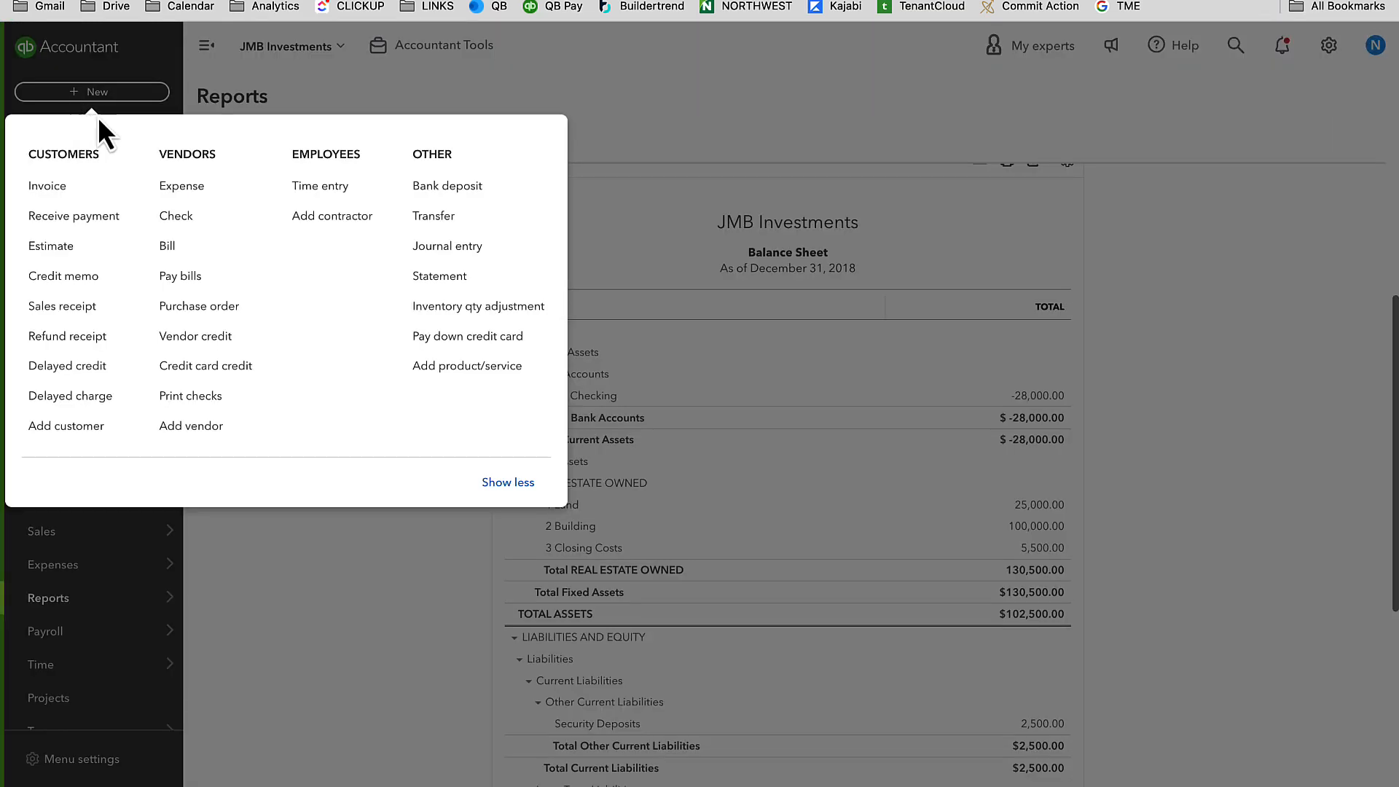
{"action": "left_click", "coordinate": [80, 315]}
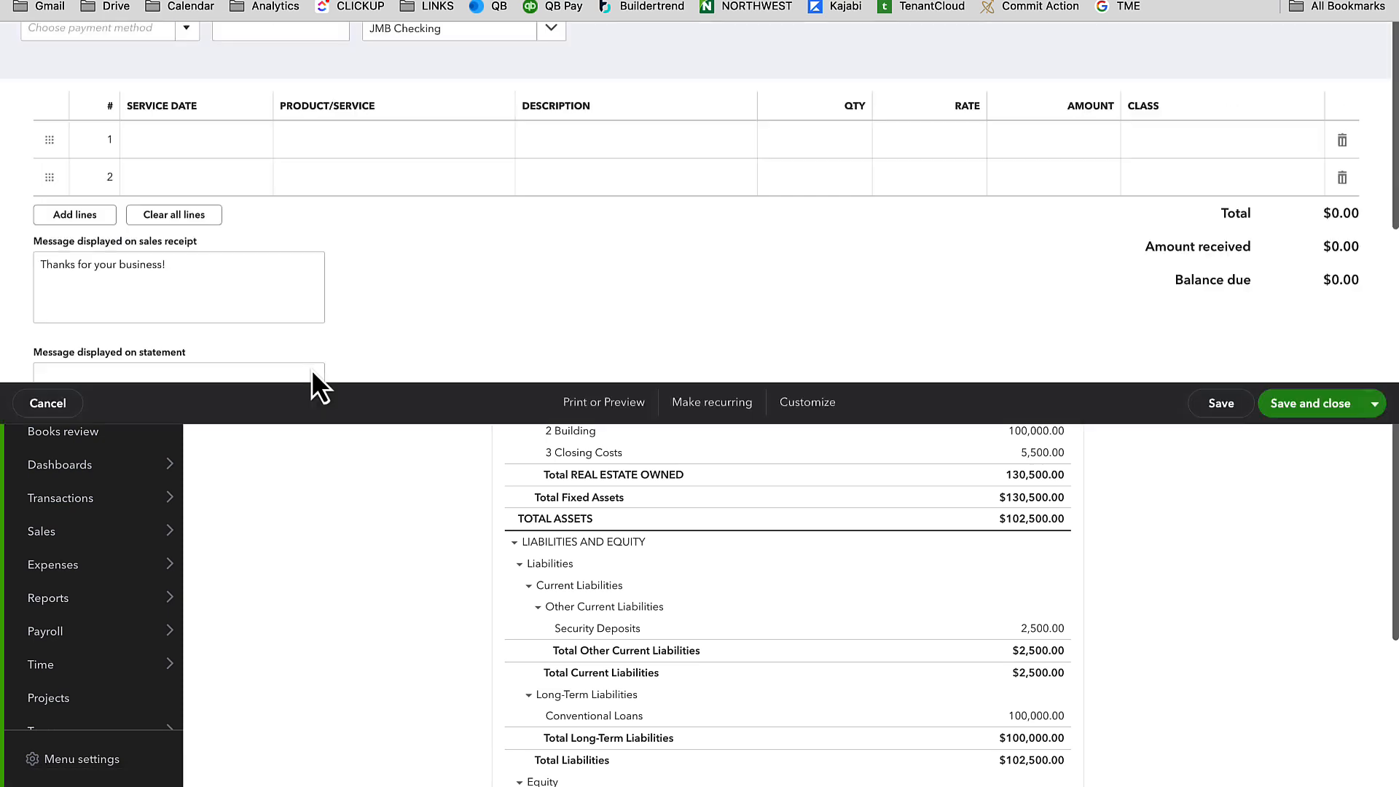
Select the first 122 Buffalo tenant as the sales receipt's customer and set the receipt date to 11/26/2018.
{"action": "type", "text": "J"}
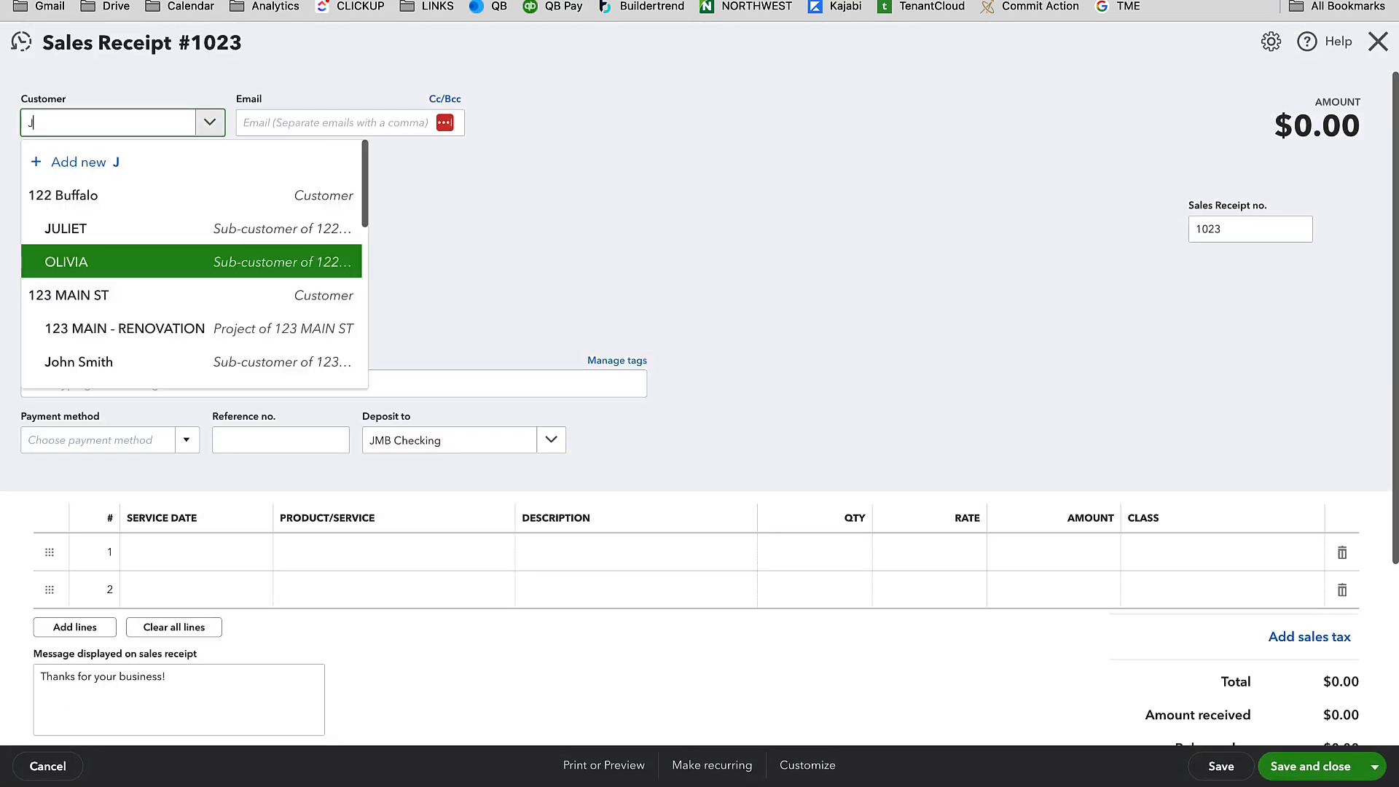
{"action": "type", "text": "ULIET"}
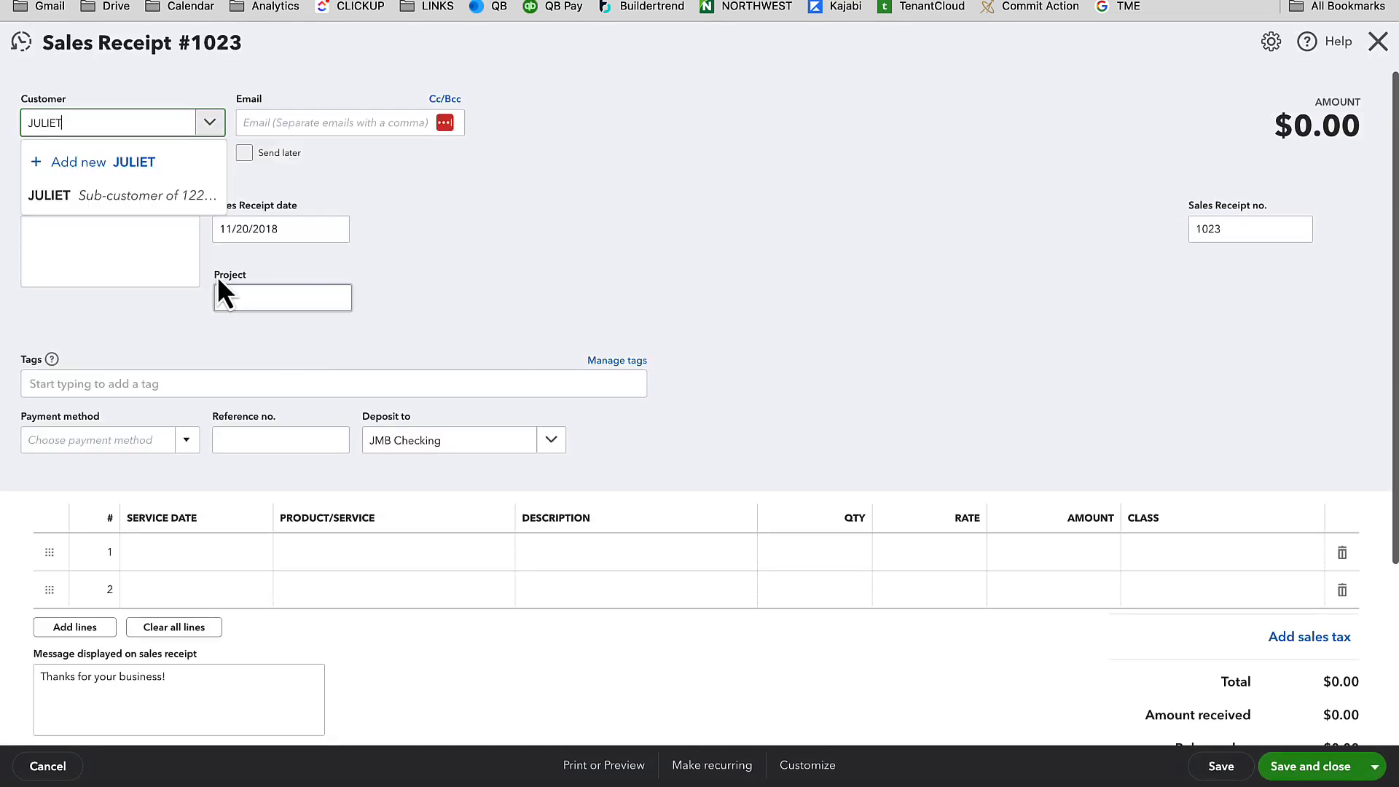
{"action": "left_click", "coordinate": [62, 202]}
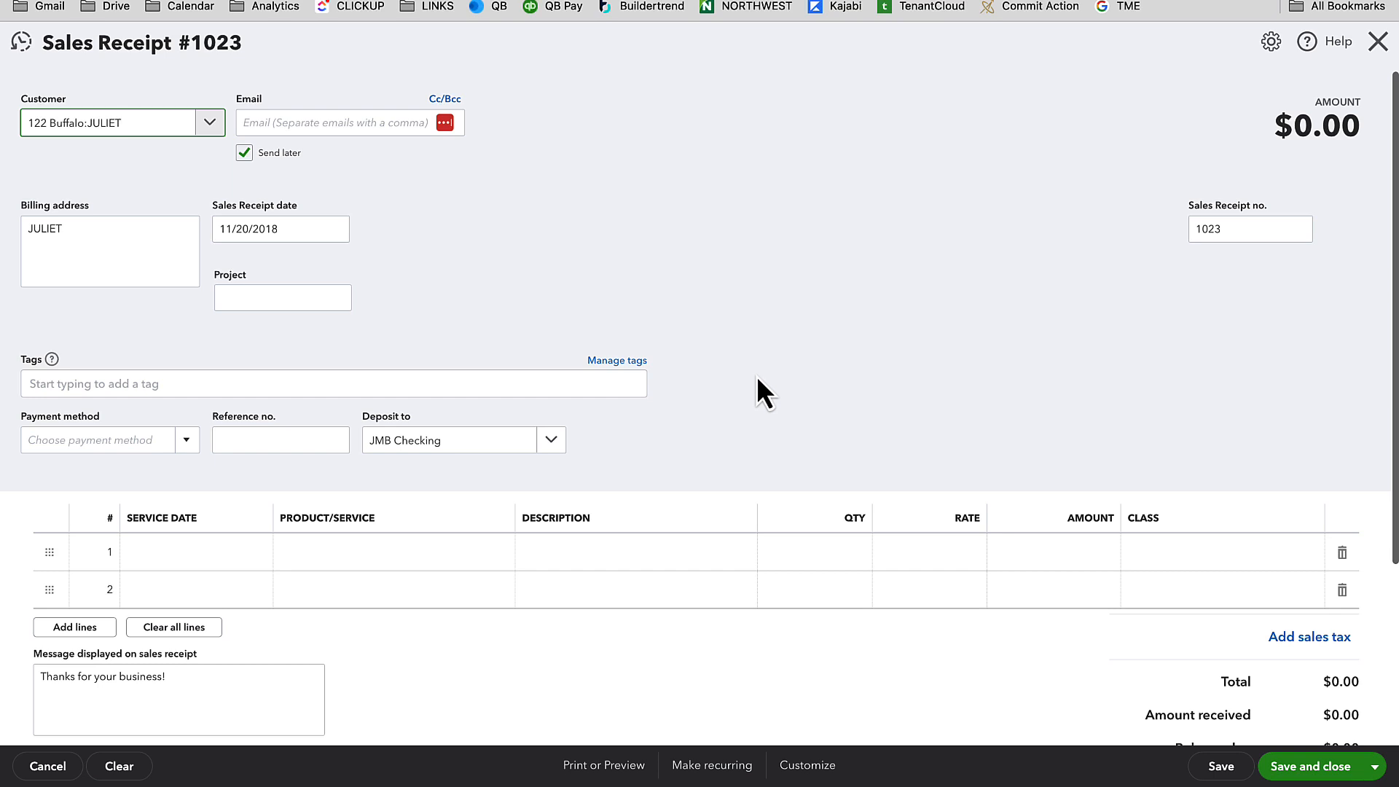
{"action": "left_click", "coordinate": [336, 229]}
{"action": "left_click", "coordinate": [256, 403]}
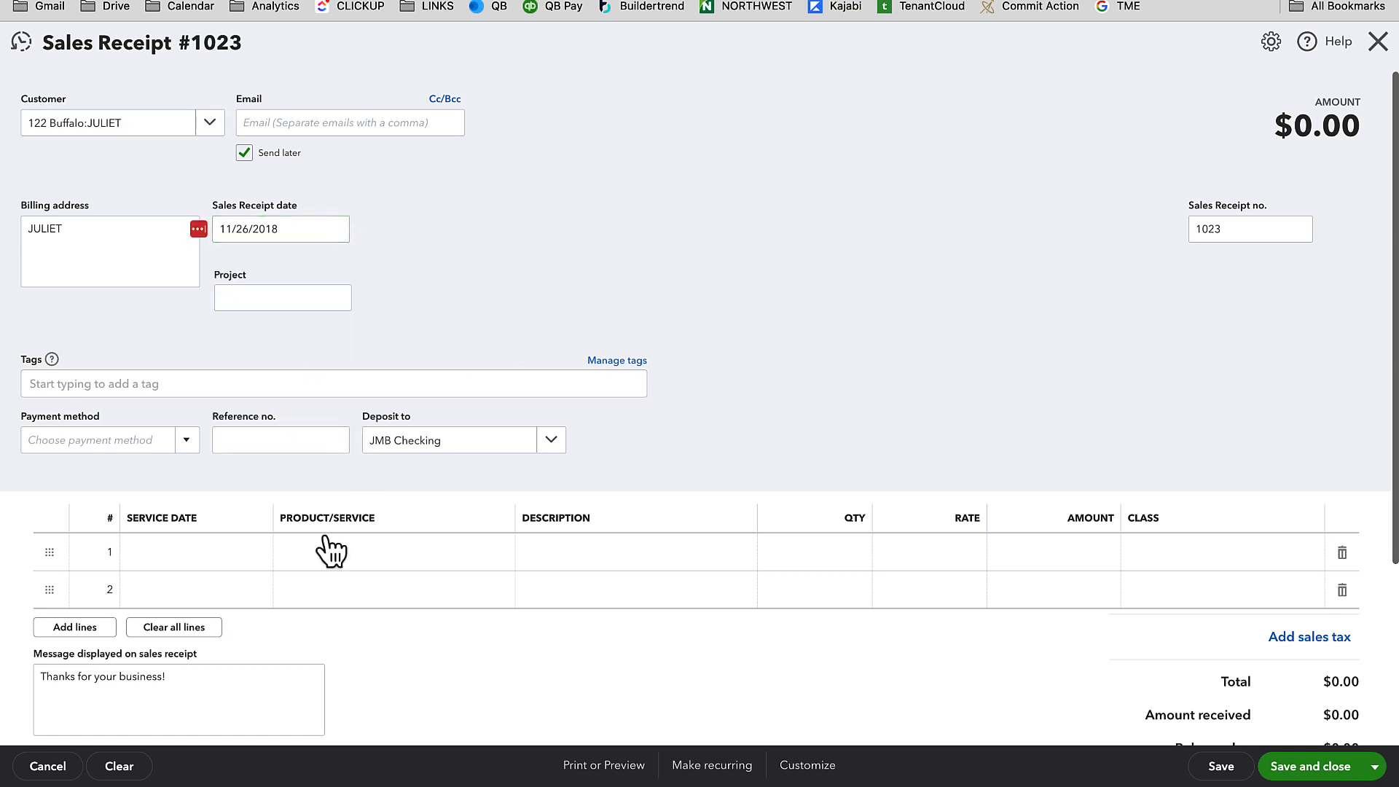
Fill the first line with service date 11/27/2023 and the product 122 BUFFALO - ADDITIONAL PET DEPOSIT.
{"action": "left_click", "coordinate": [191, 555]}
{"action": "left_click", "coordinate": [254, 552]}
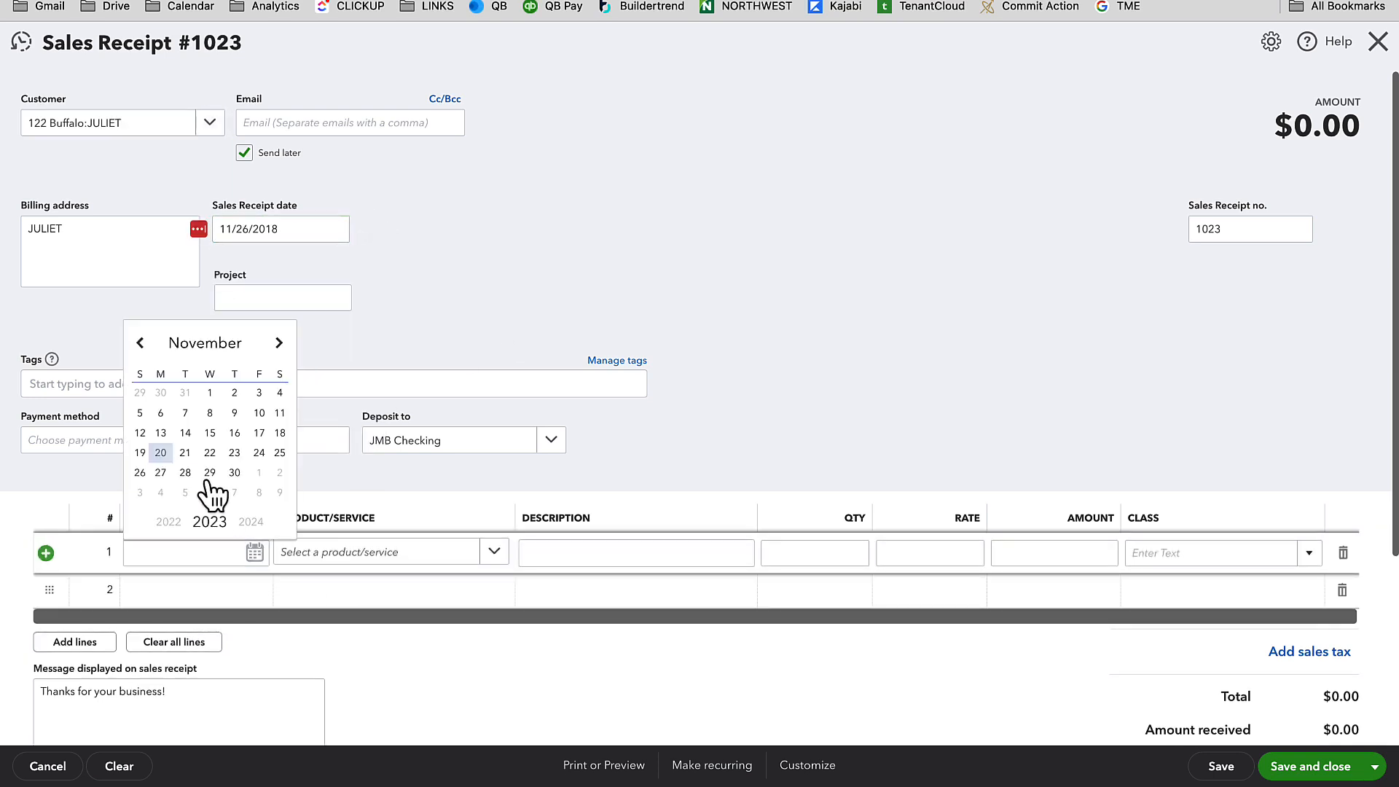
{"action": "left_click", "coordinate": [160, 472]}
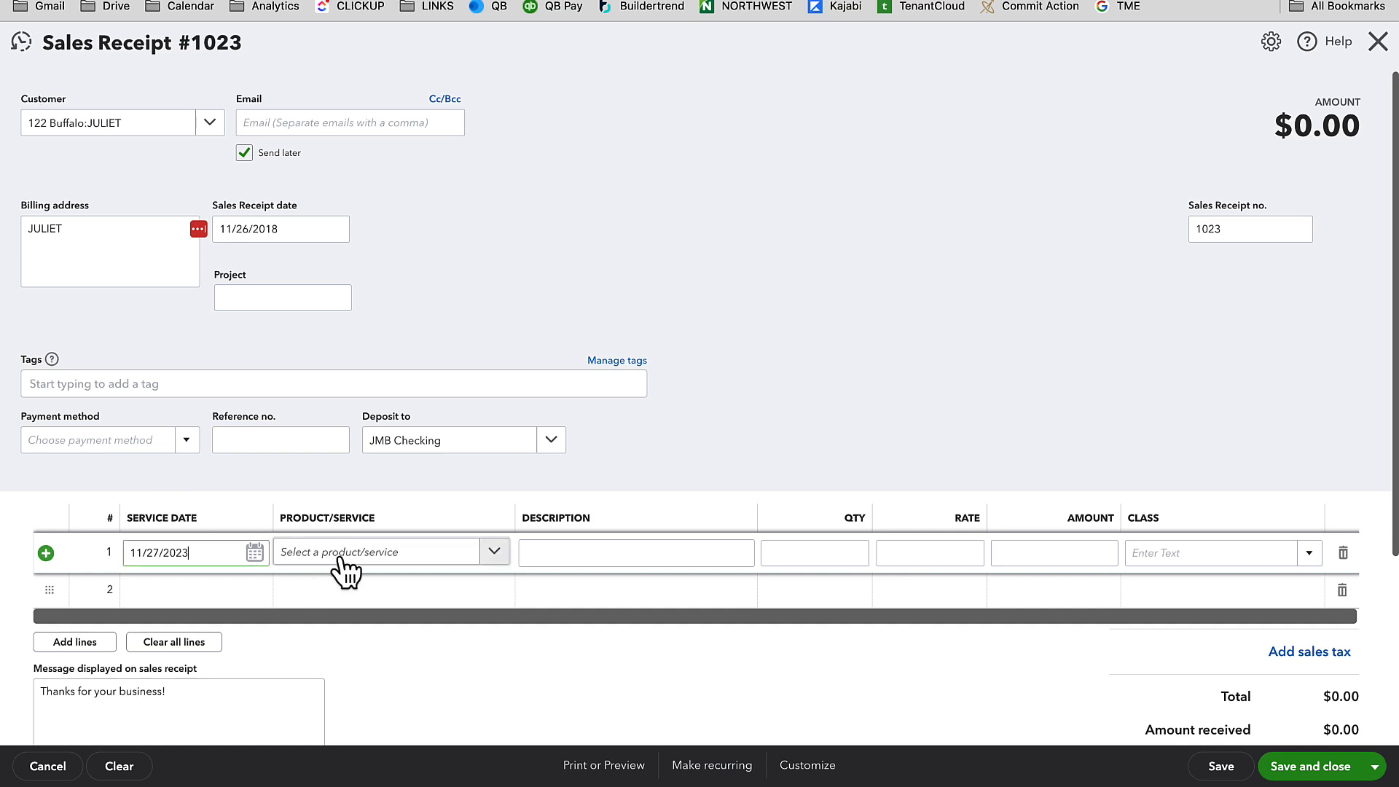
{"action": "left_click", "coordinate": [340, 558]}
{"action": "type", "text": "122"}
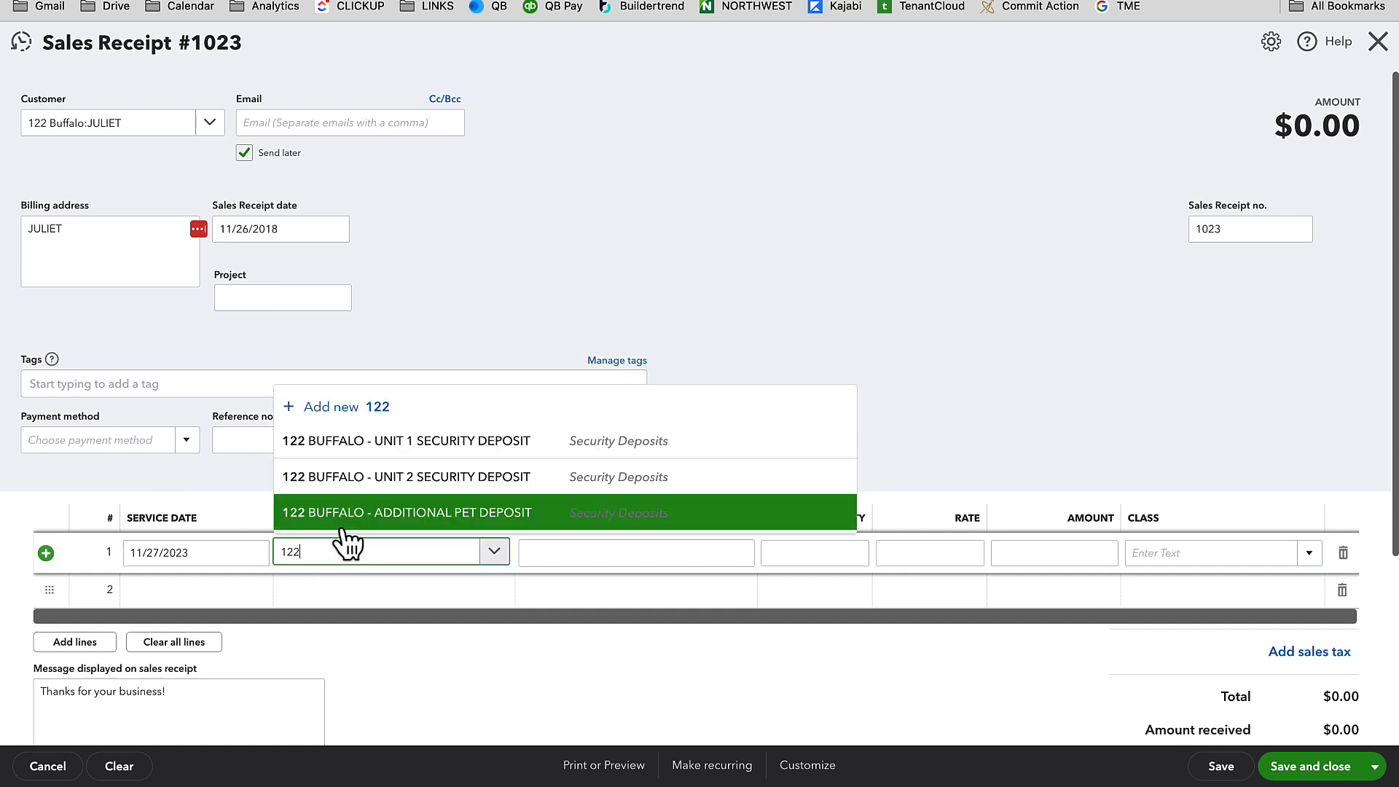
{"action": "left_click", "coordinate": [366, 519]}
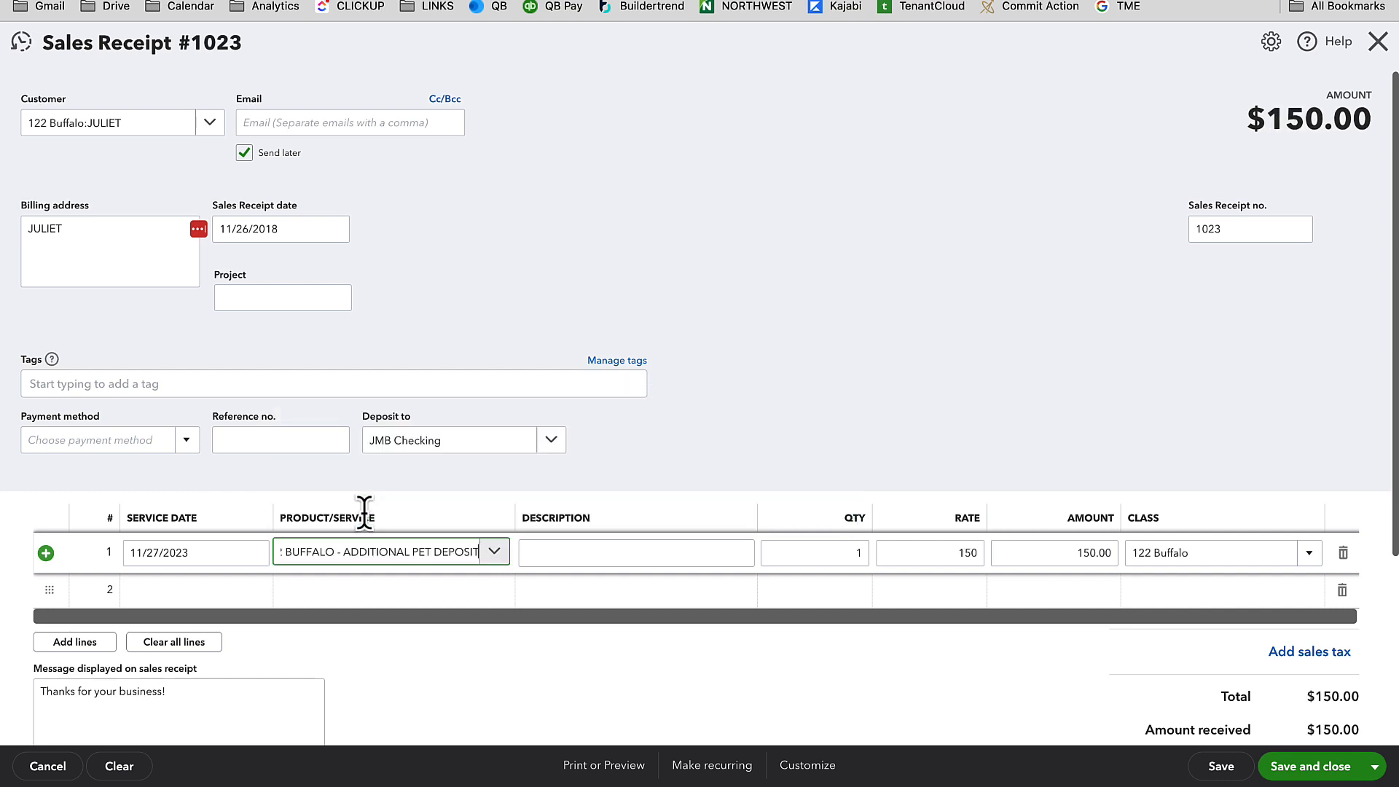
Describe the pet deposit line as "Negotiated Pet Deposit".
{"action": "left_click", "coordinate": [634, 559]}
{"action": "type", "text": "P"}
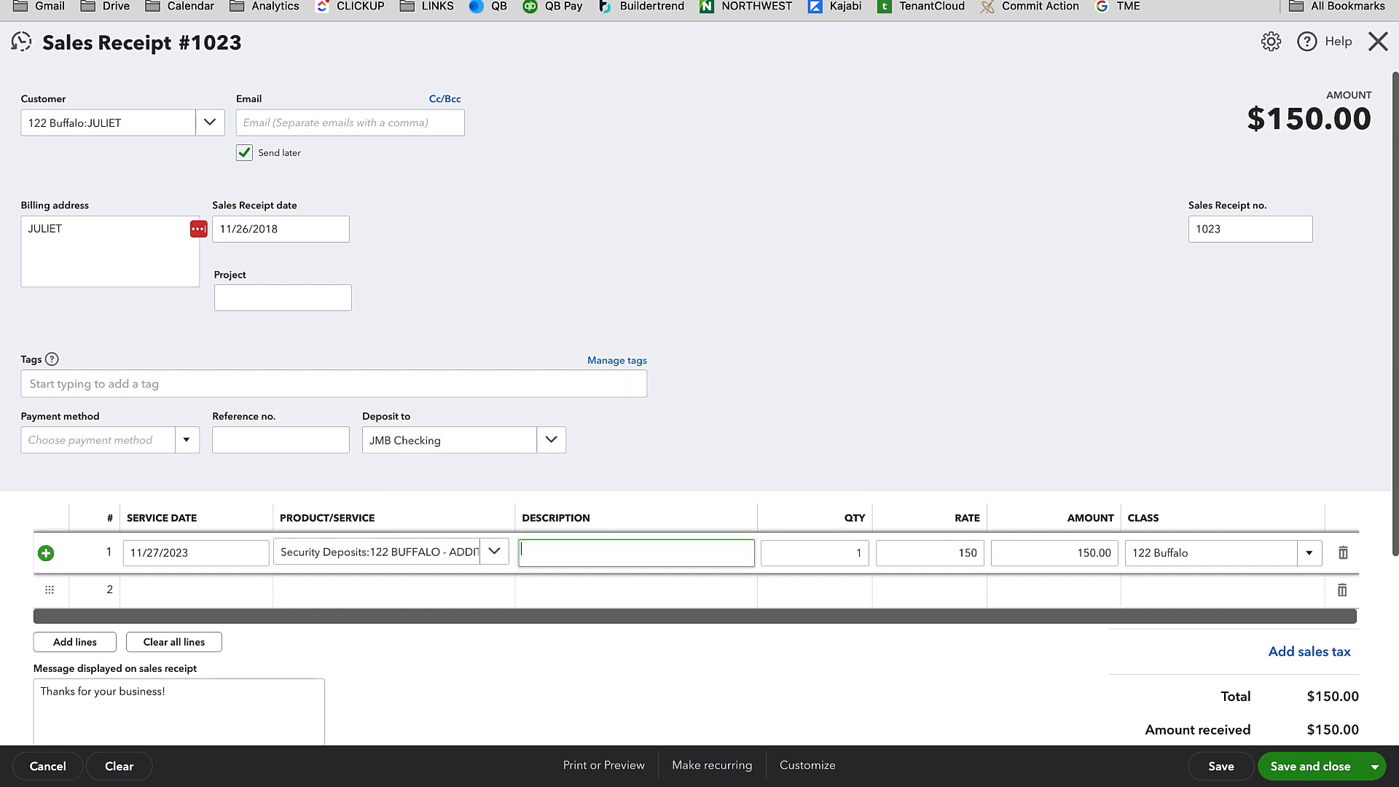
{"action": "type", "text": "ego"}
{"action": "key", "text": "Tab"}
{"action": "key", "text": "Tab"}
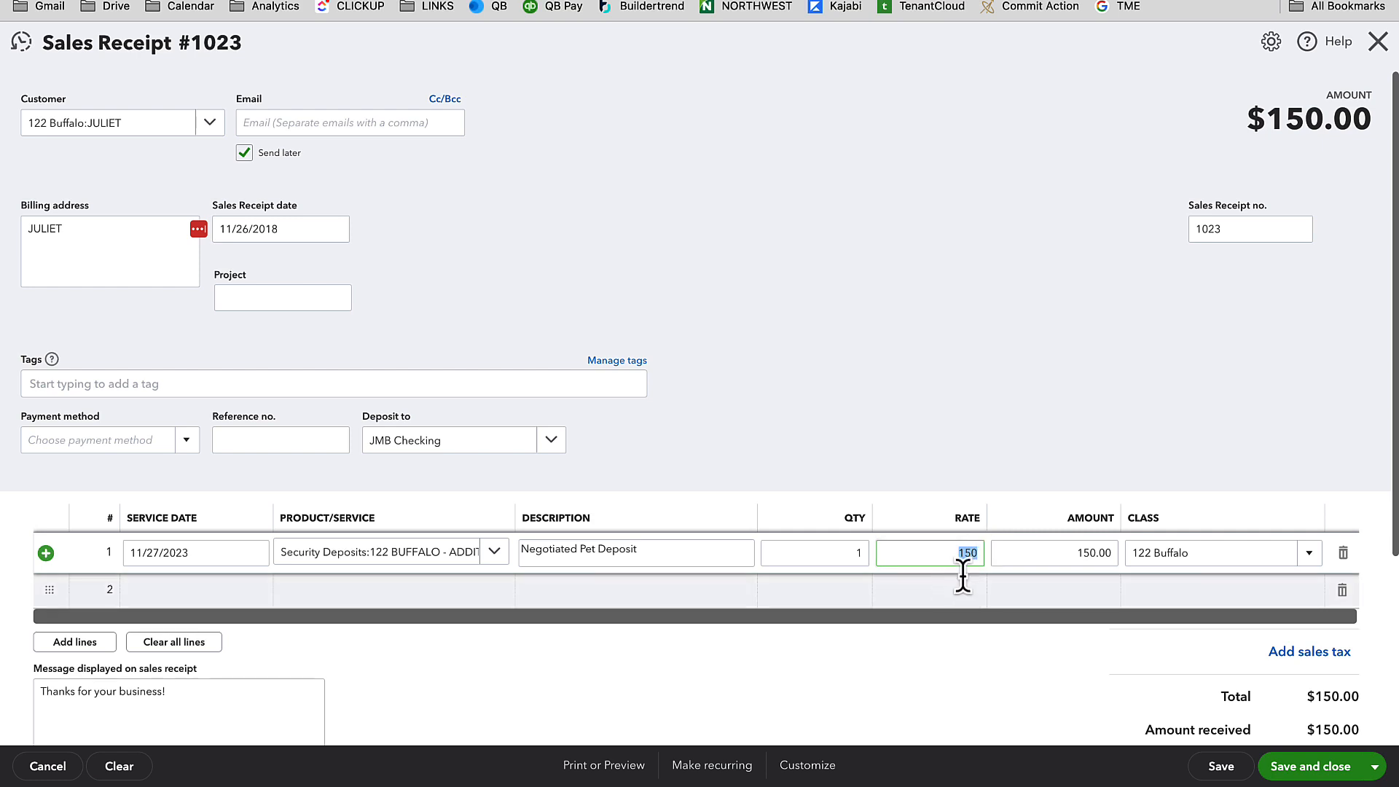
Try a rate of 100 on the pet deposit line and set it back to 150.
{"action": "type", "text": "100"}
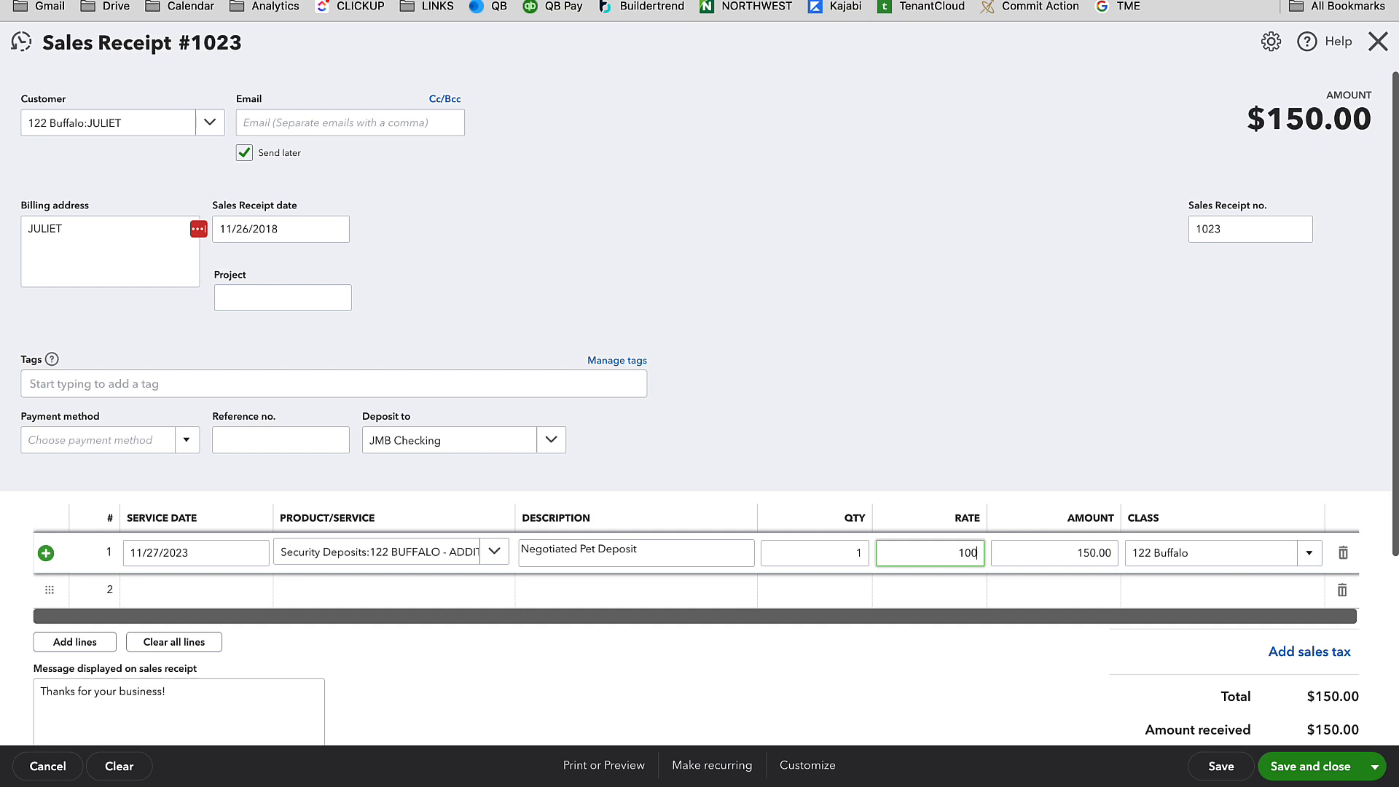
{"action": "left_click", "coordinate": [952, 671]}
{"action": "left_click", "coordinate": [940, 562]}
{"action": "type", "text": "150"}
Set the pet deposit line's quantity to 0.5.
{"action": "left_click", "coordinate": [831, 551]}
{"action": "type", "text": "0.5"}
{"action": "key", "text": "Tab"}
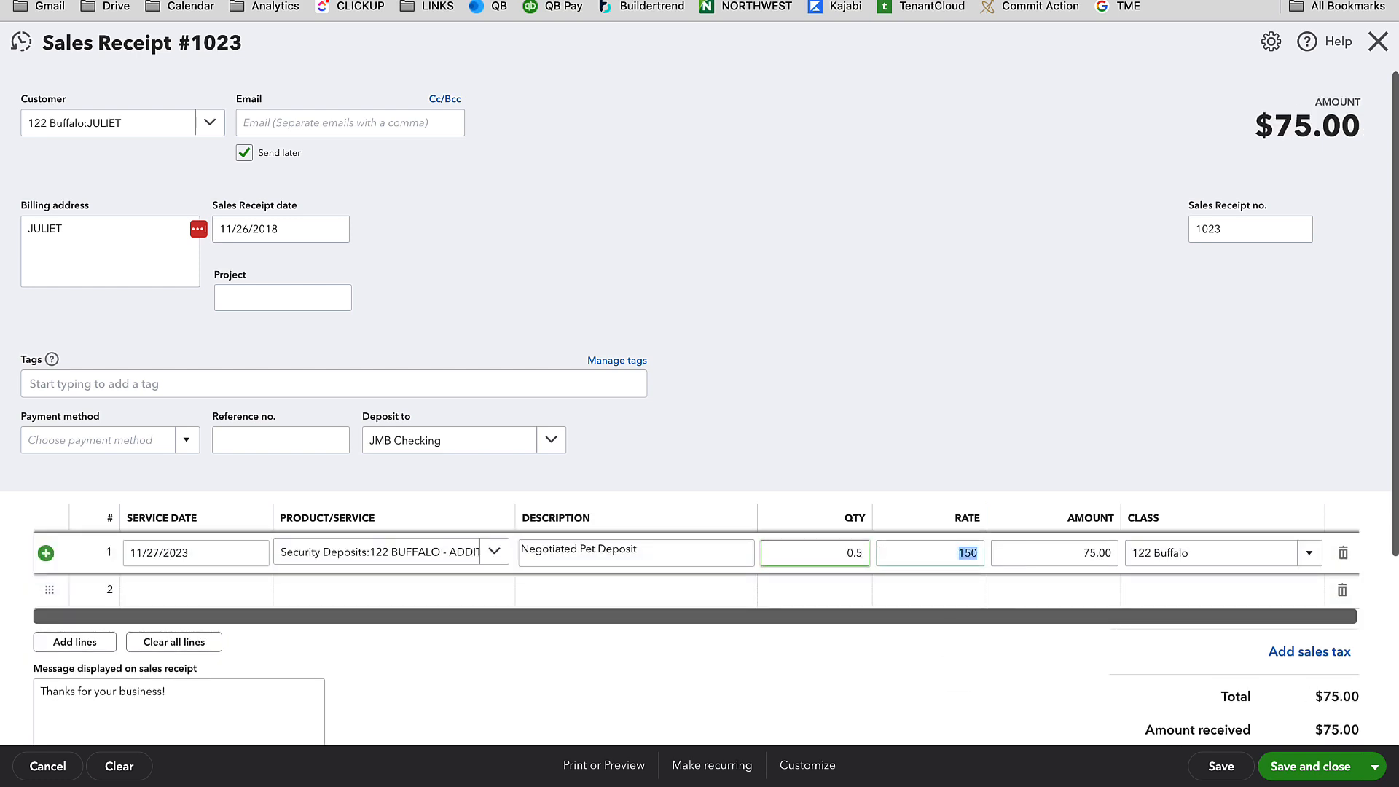
{"action": "left_click", "coordinate": [921, 692]}
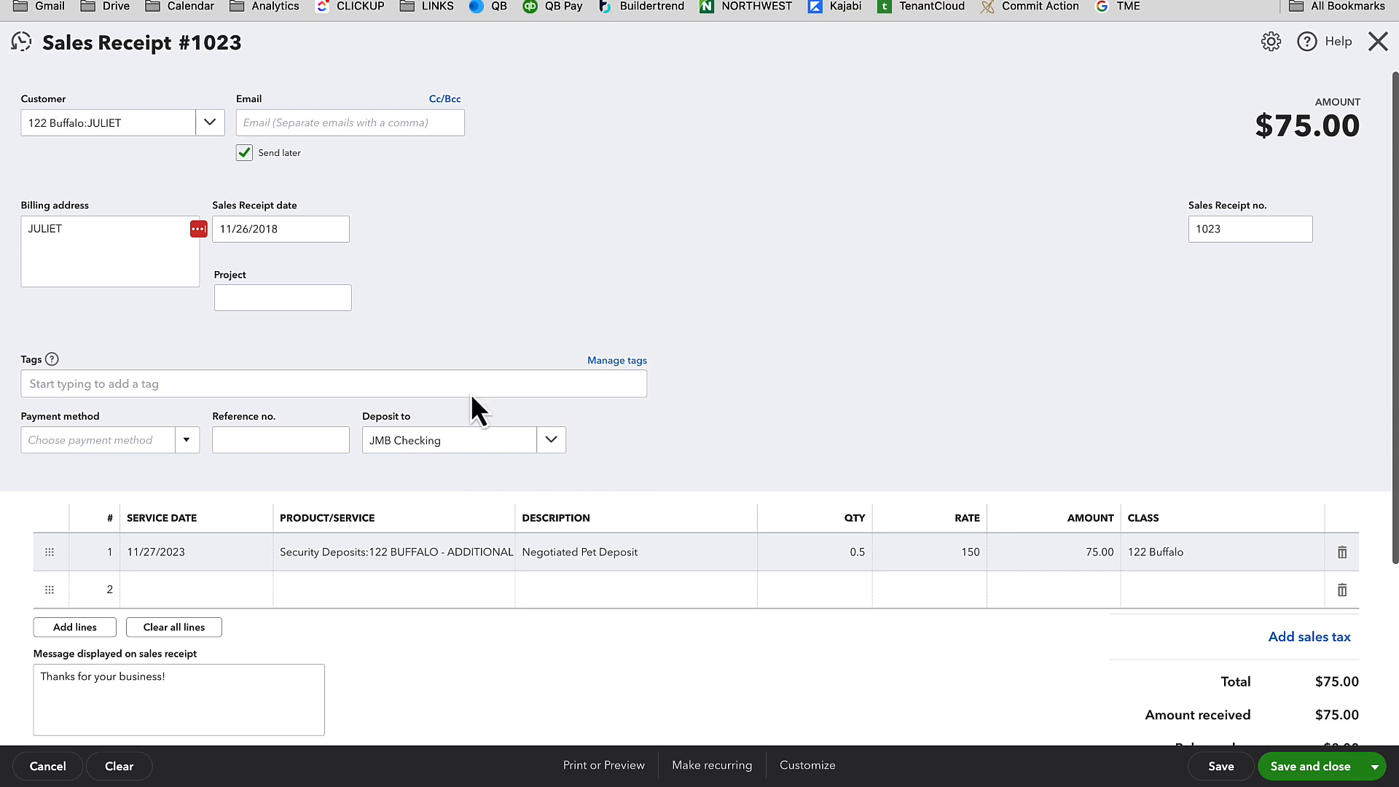
Turn off the Send later option and save and close the sales receipt.
{"action": "left_click", "coordinate": [1326, 774]}
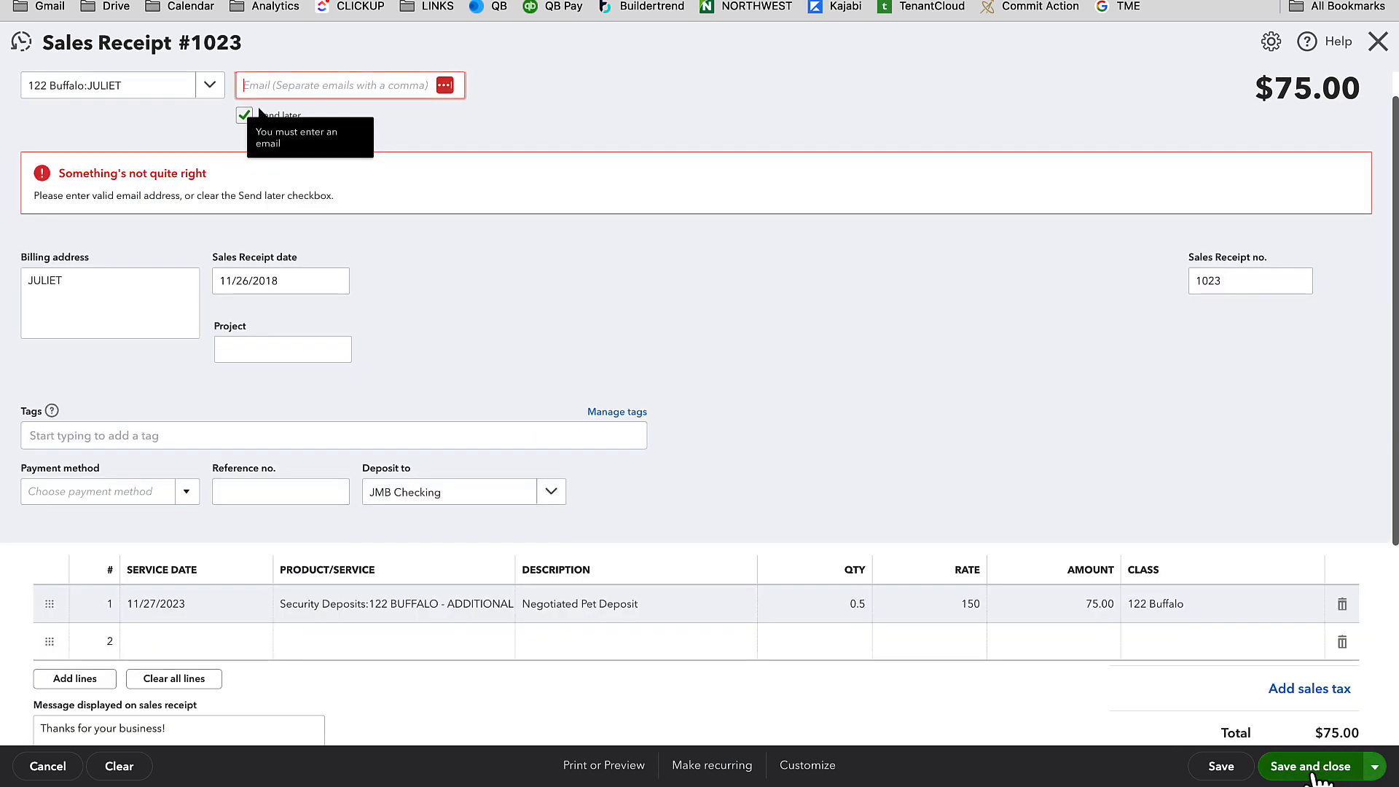
{"action": "left_click", "coordinate": [251, 115]}
{"action": "left_click", "coordinate": [1328, 774]}
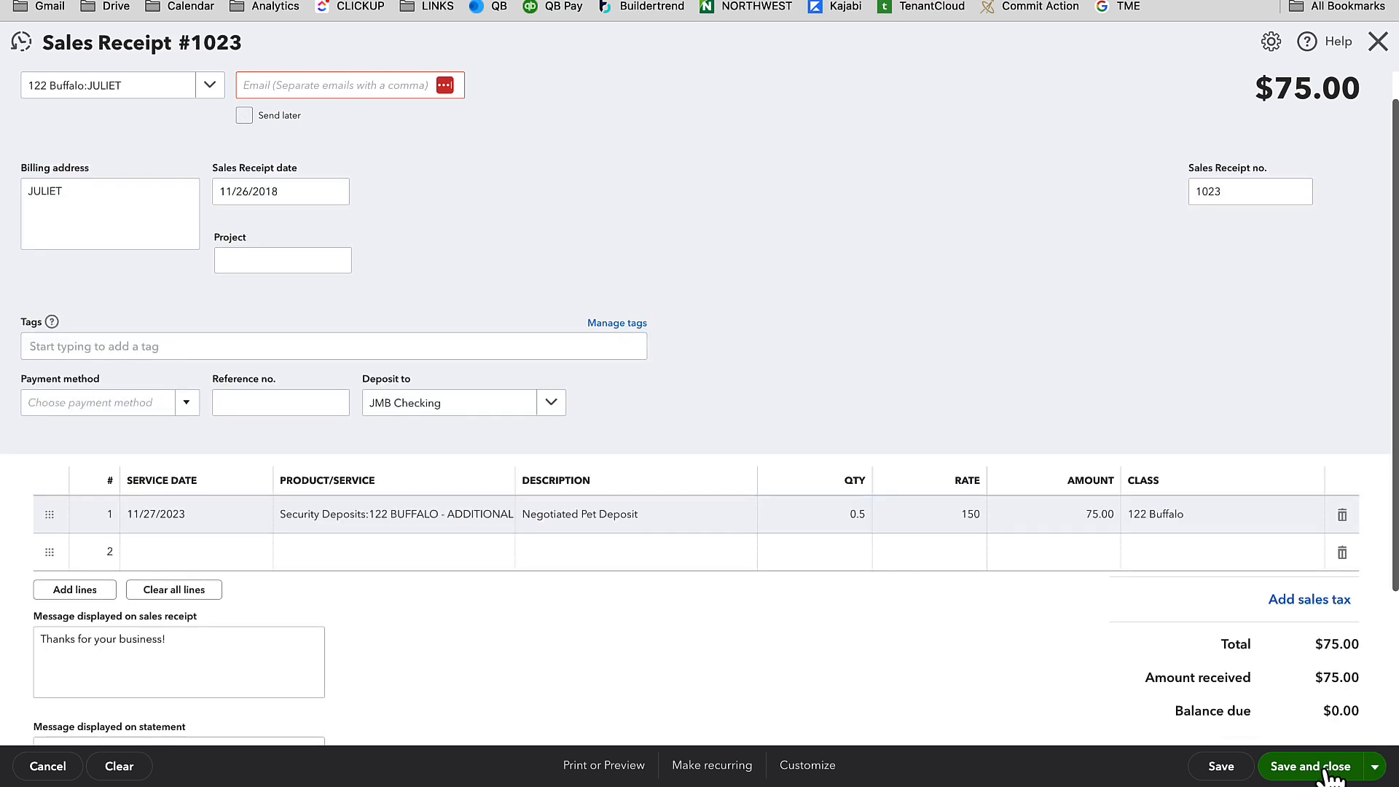
Open the transactions behind the Security Deposits balance on the balance sheet.
{"action": "scroll", "coordinate": [1166, 700], "scroll_direction": "down", "scroll_amount": 3}
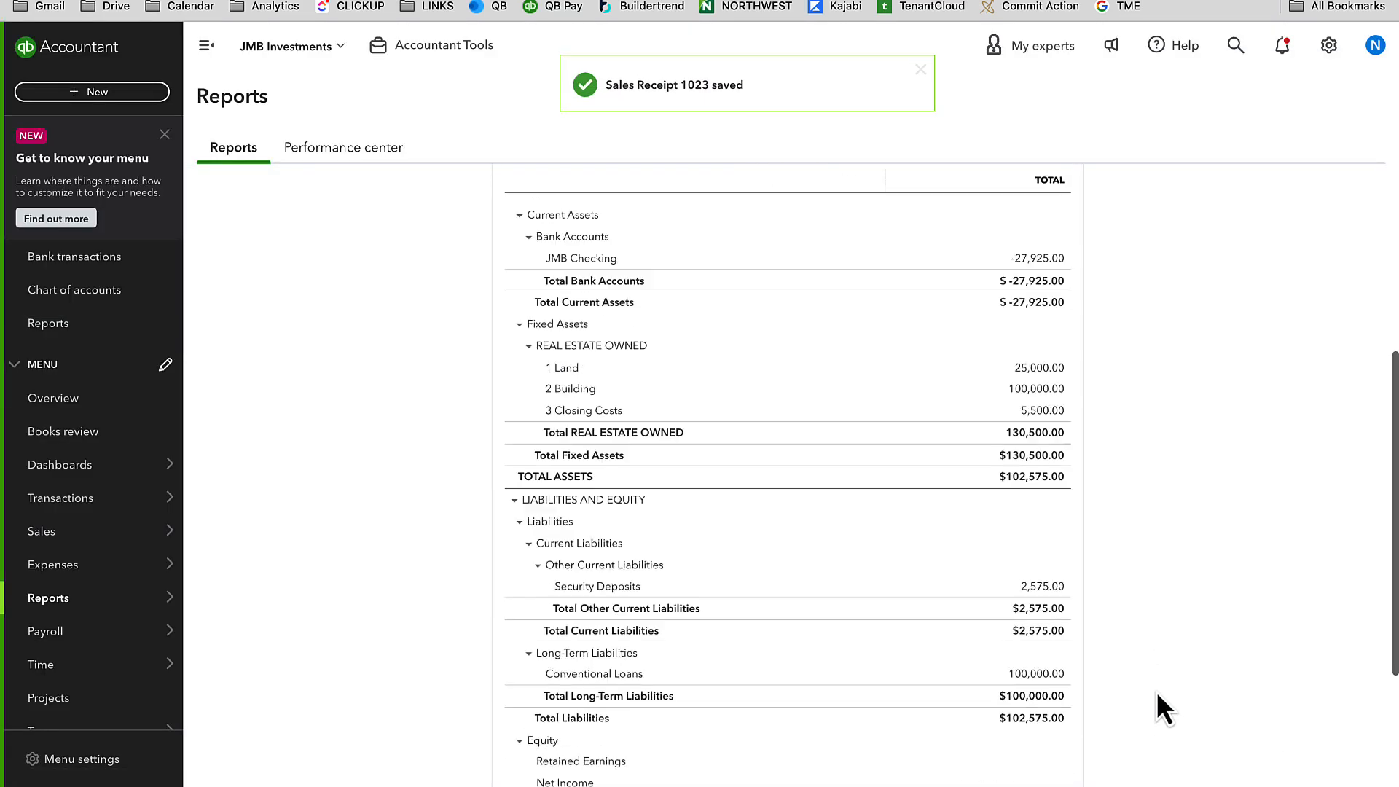
{"action": "scroll", "coordinate": [1157, 692], "scroll_direction": "down", "scroll_amount": 1}
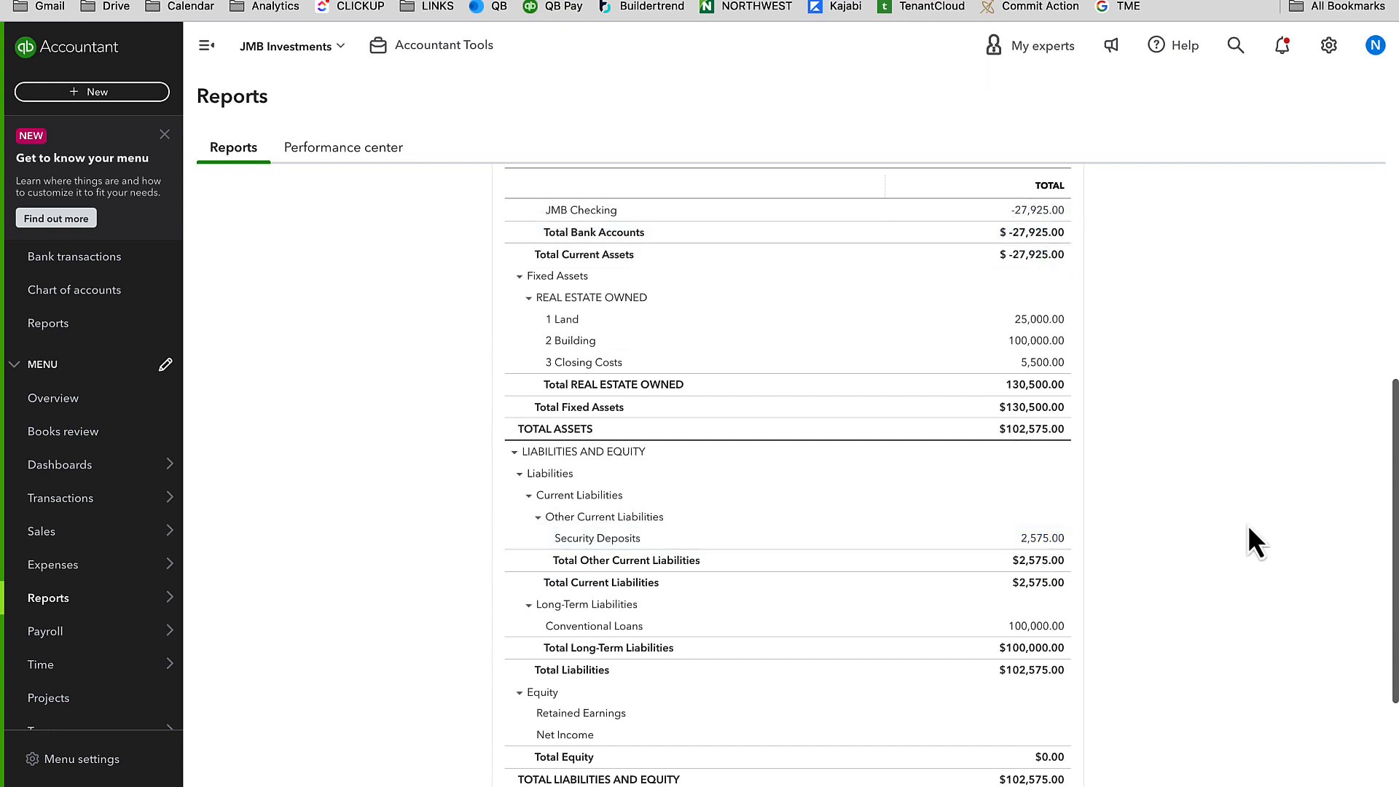
{"action": "left_click", "coordinate": [1042, 539]}
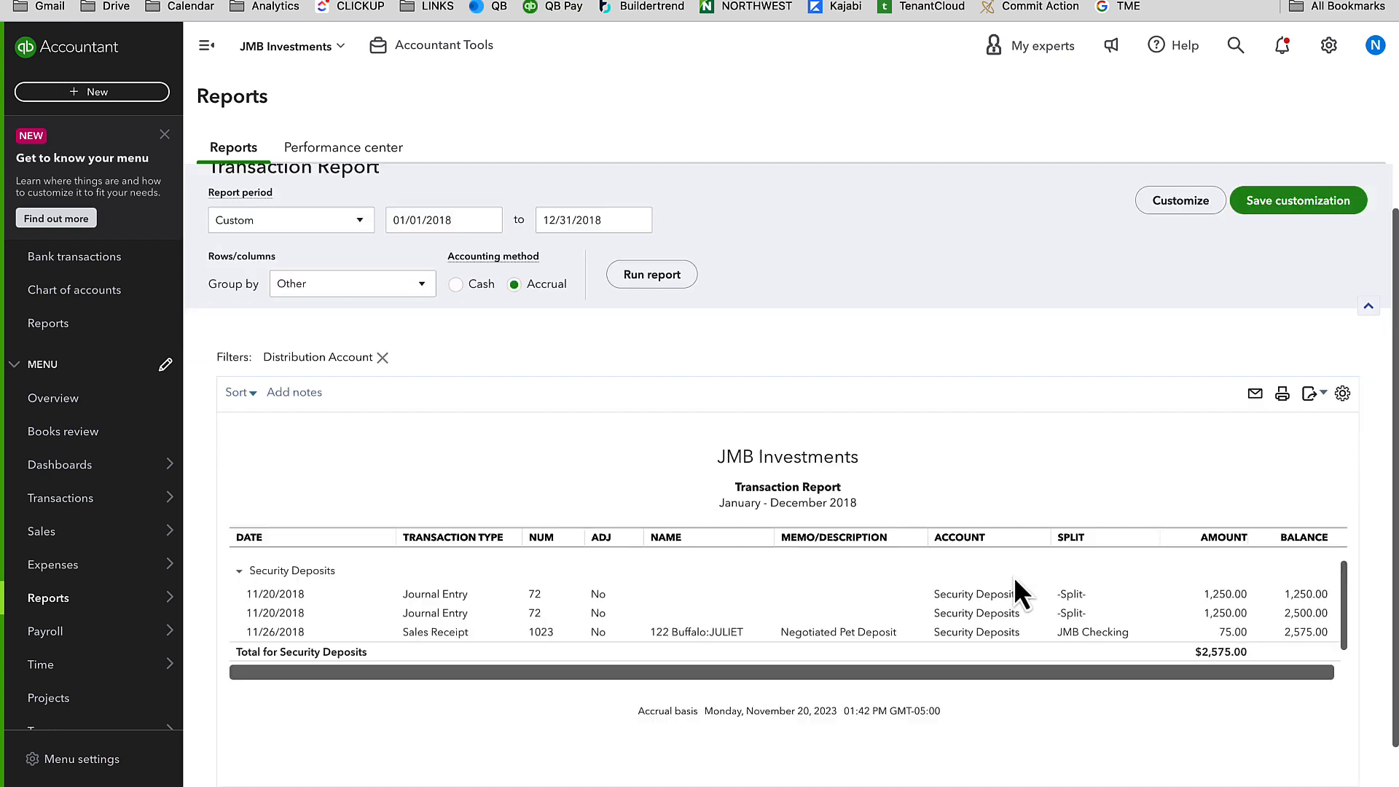
Group the security deposit transaction report by Customer, rerun it and examine the first tenant's total.
{"action": "left_click", "coordinate": [314, 295]}
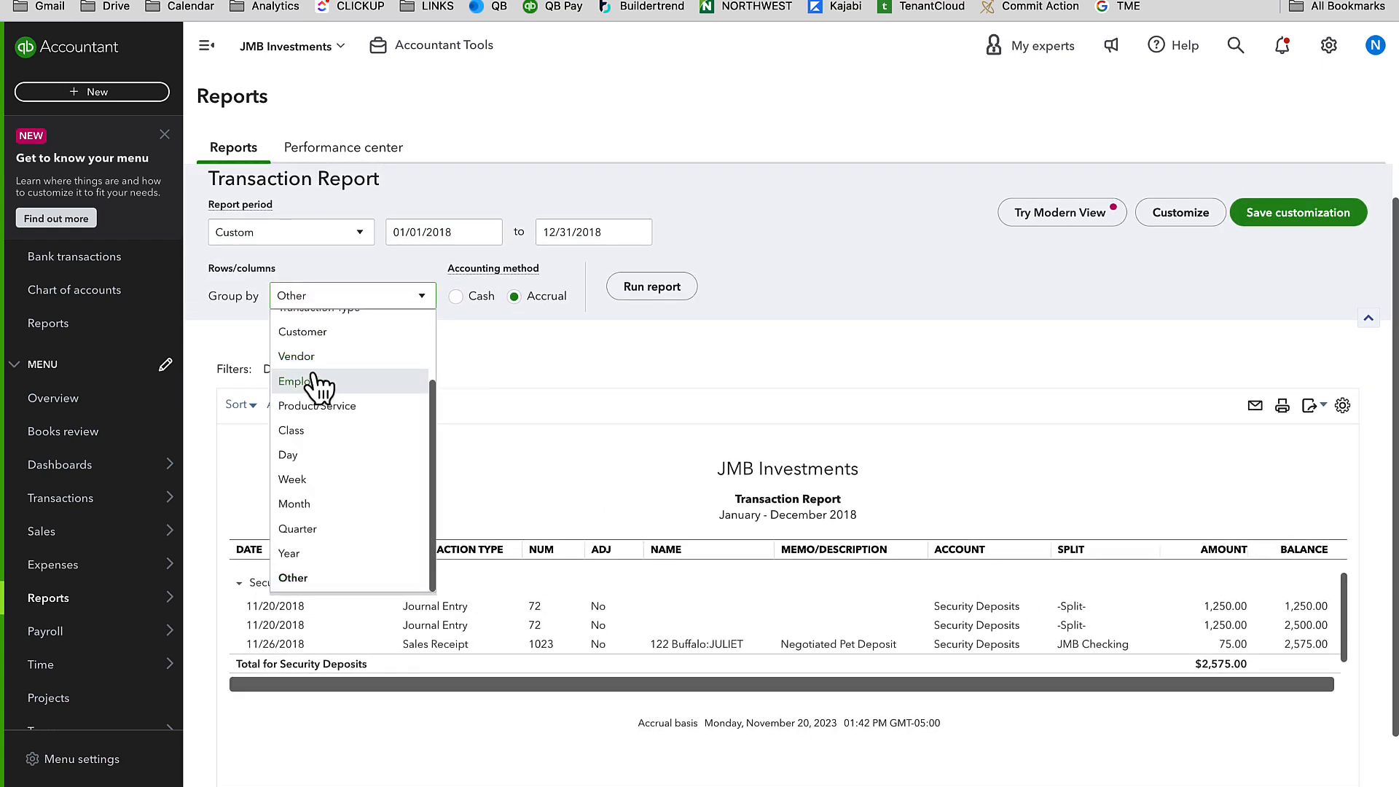
{"action": "left_click", "coordinate": [320, 328]}
{"action": "left_click", "coordinate": [674, 298]}
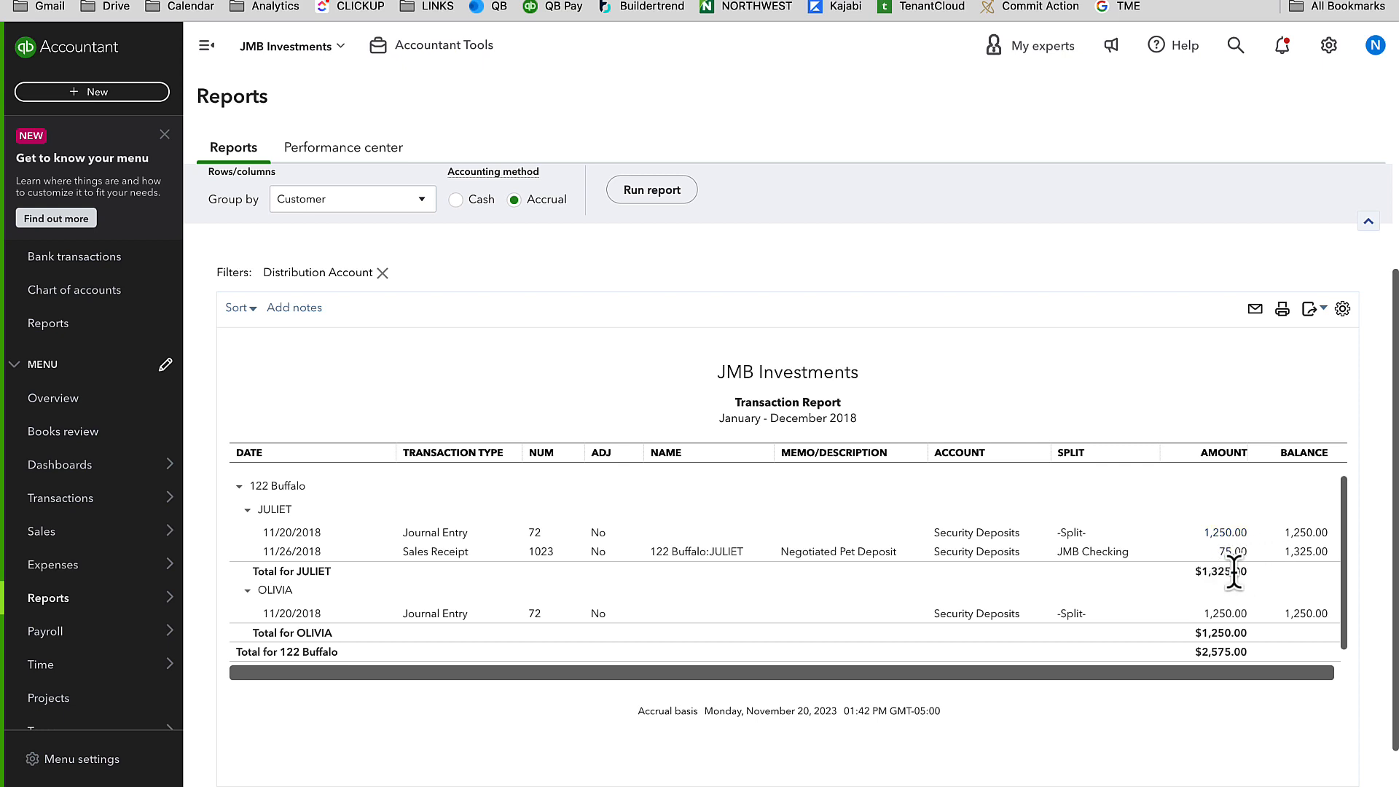
{"action": "left_click_drag", "start_coordinate": [1251, 575], "coordinate": [1203, 573]}
Start a new bank account in the chart of accounts, placed under Bank Accounts.
{"action": "left_click", "coordinate": [86, 297]}
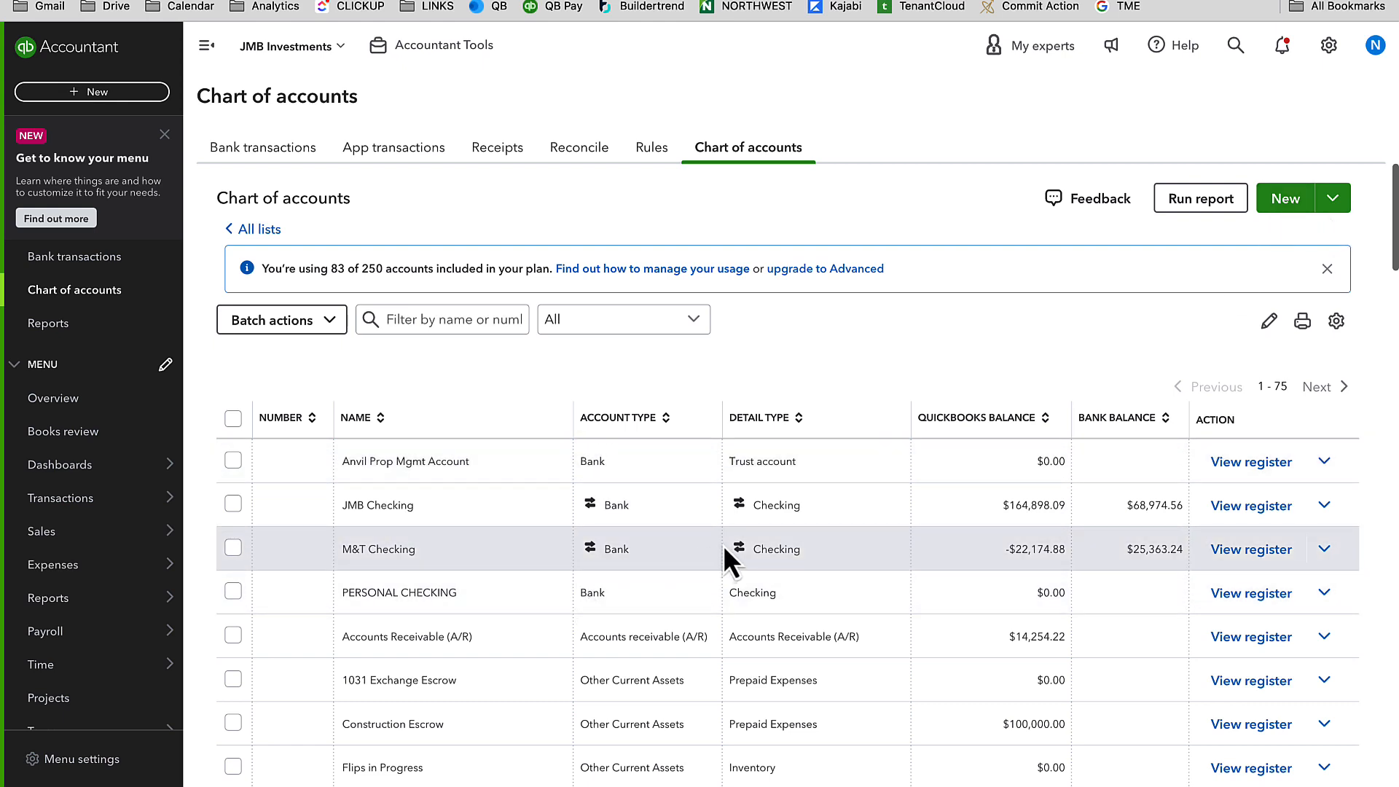
{"action": "left_click", "coordinate": [1283, 203]}
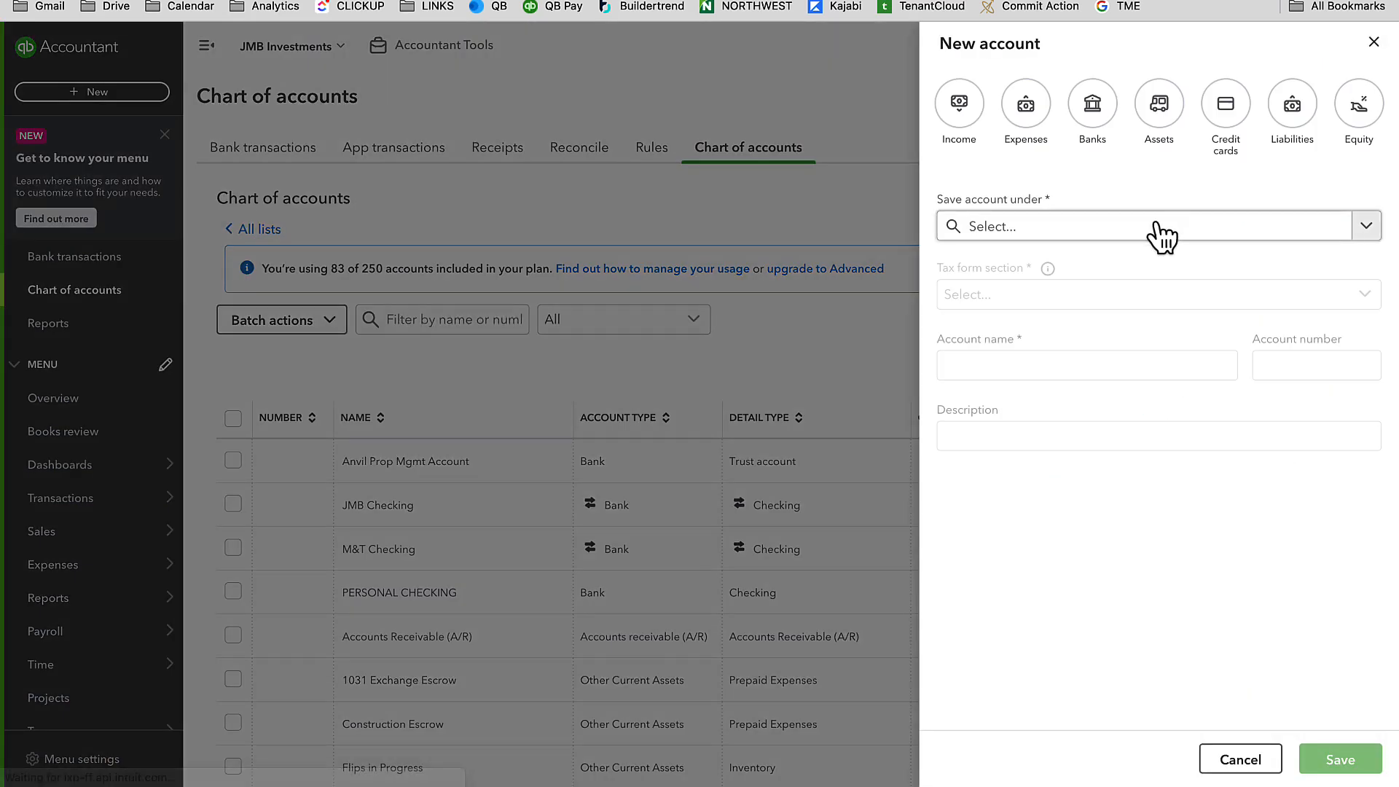
{"action": "left_click", "coordinate": [1092, 109]}
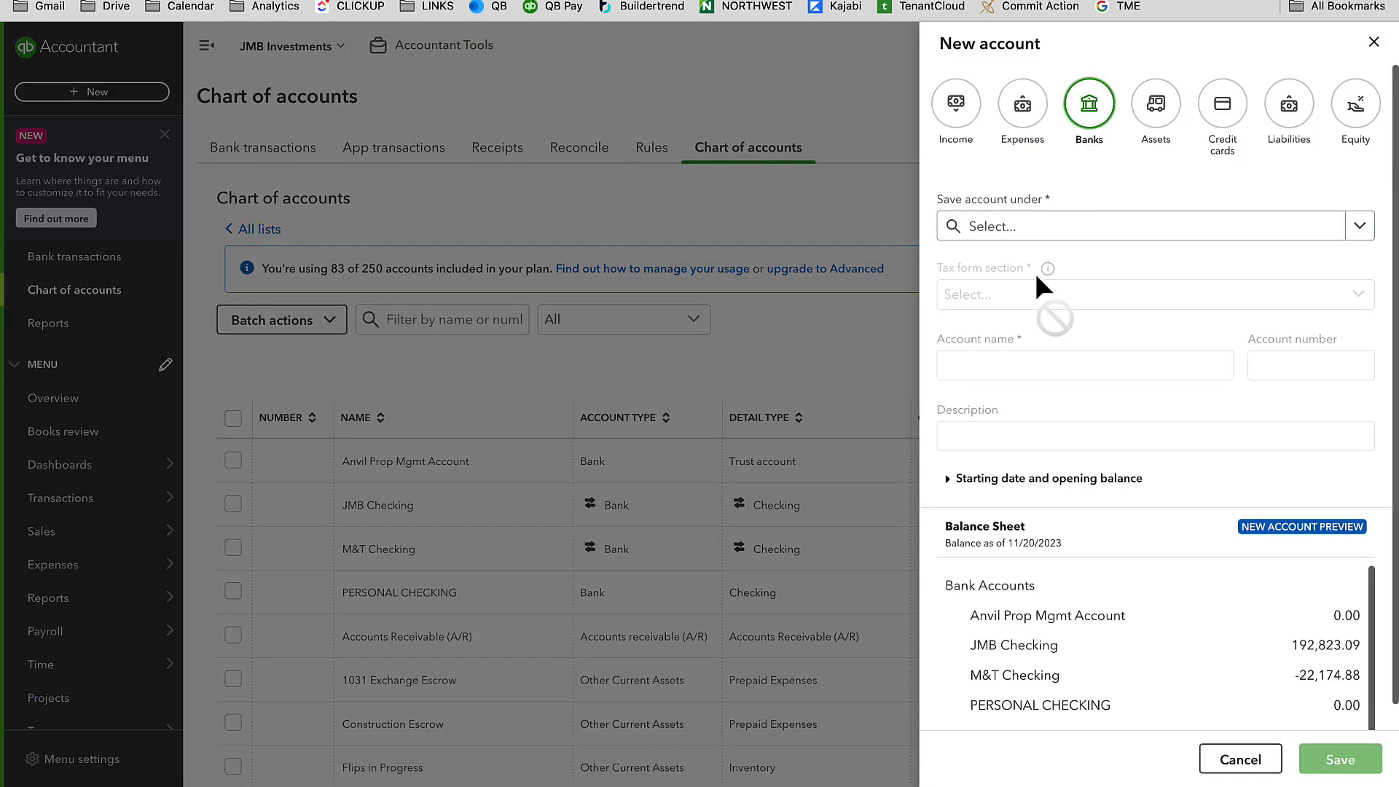
{"action": "left_click", "coordinate": [1023, 231]}
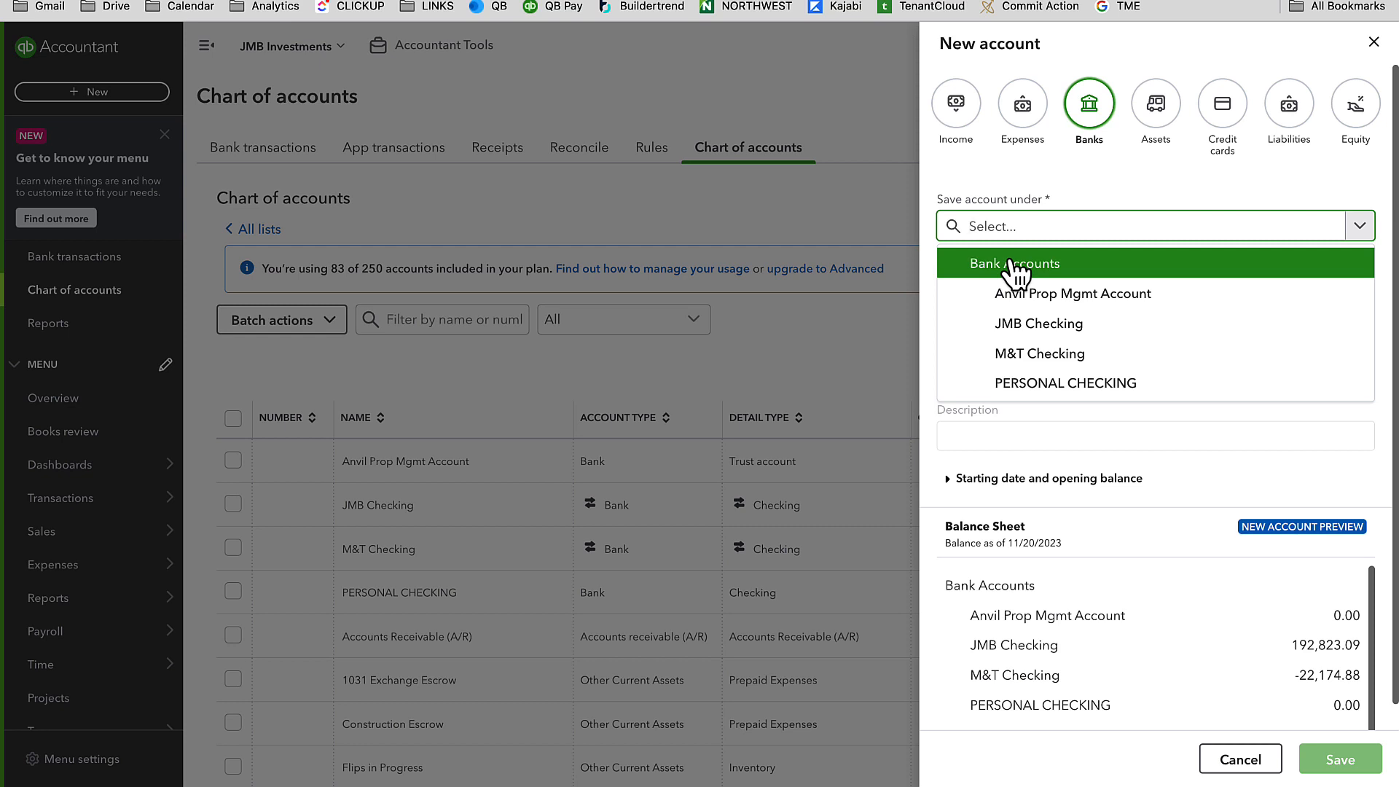
{"action": "left_click", "coordinate": [1012, 266]}
Name the new bank account SECURITY DEPOSIT HOLDINGS.
{"action": "left_click", "coordinate": [984, 368]}
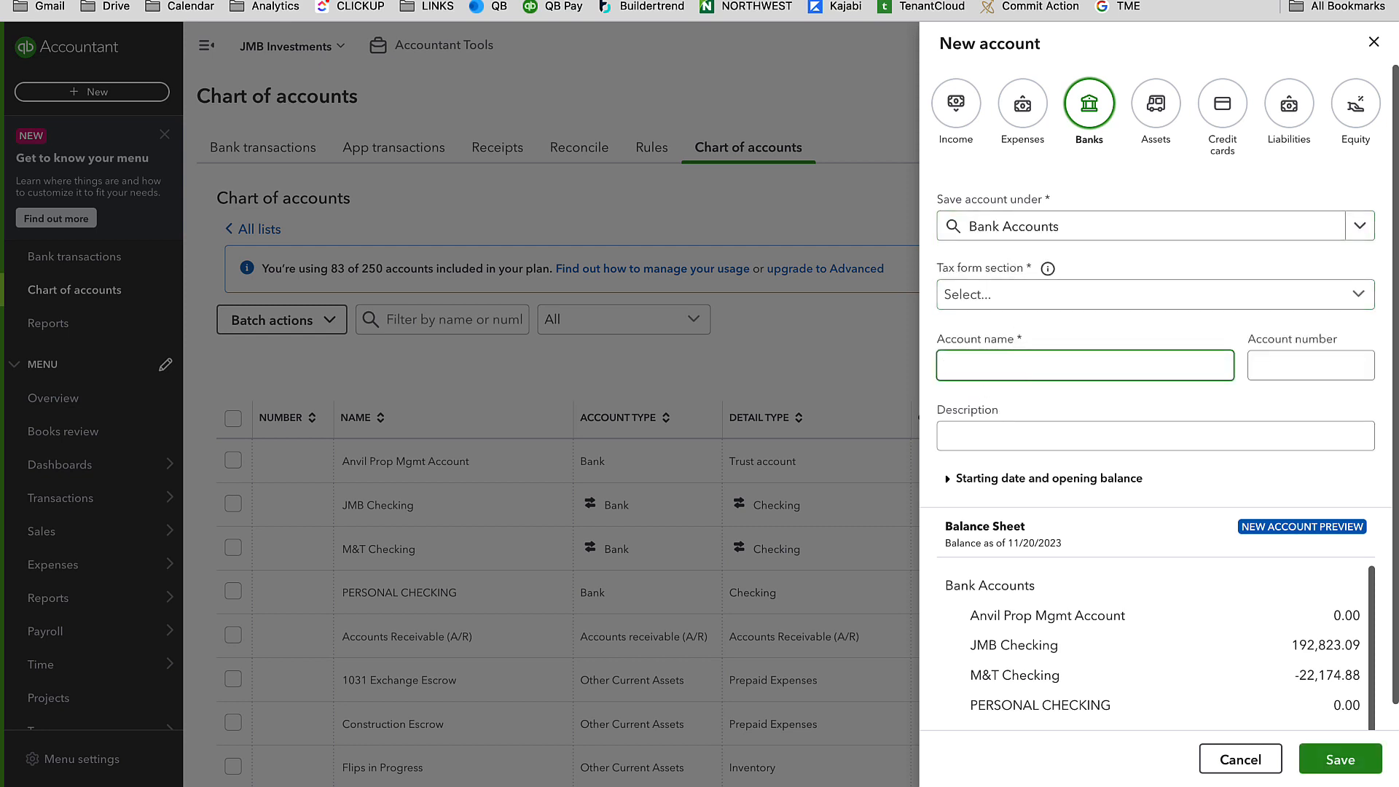
{"action": "type", "text": "sec"}
{"action": "key", "text": "ctrl+a"}
{"action": "type", "text": "S"}
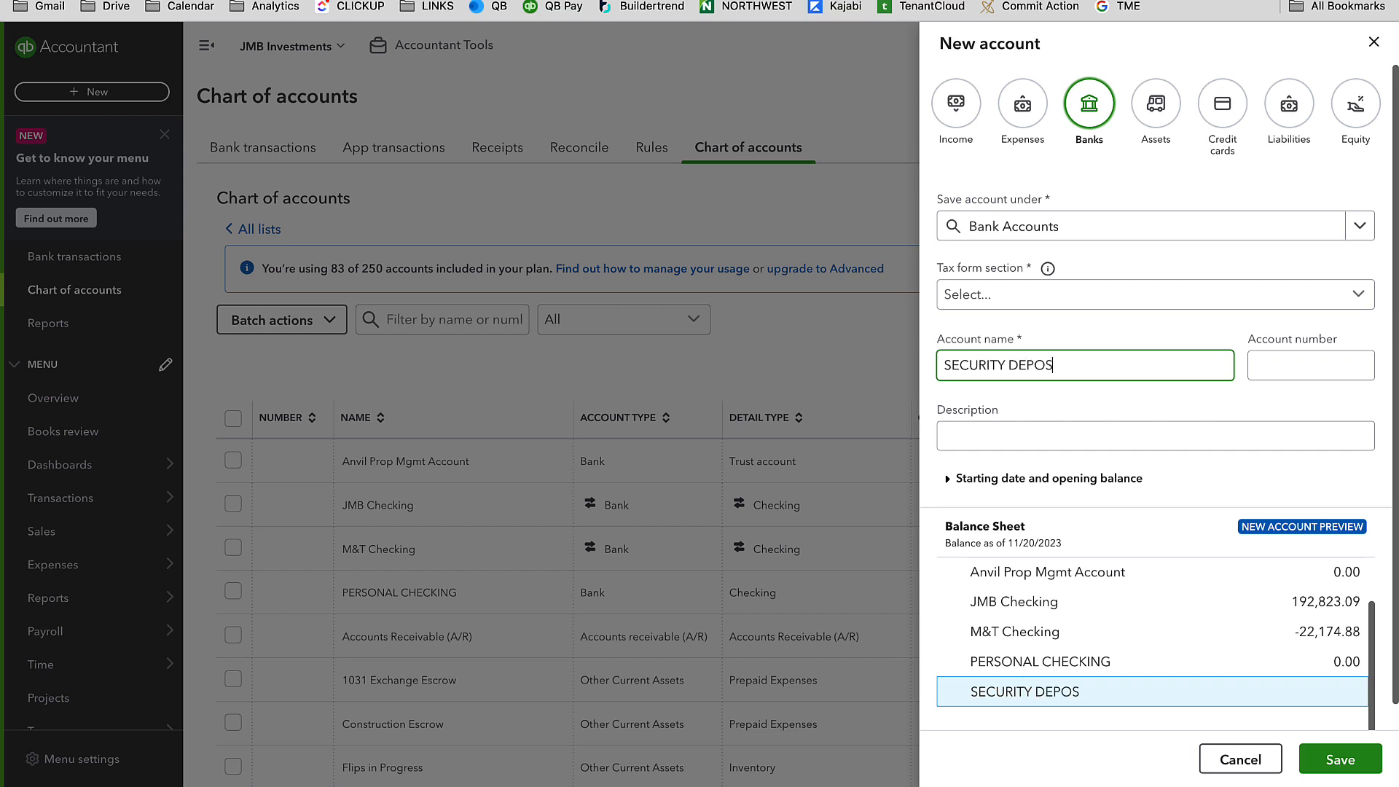
{"action": "type", "text": "ECURITY DEPOSIT HOLDINGS"}
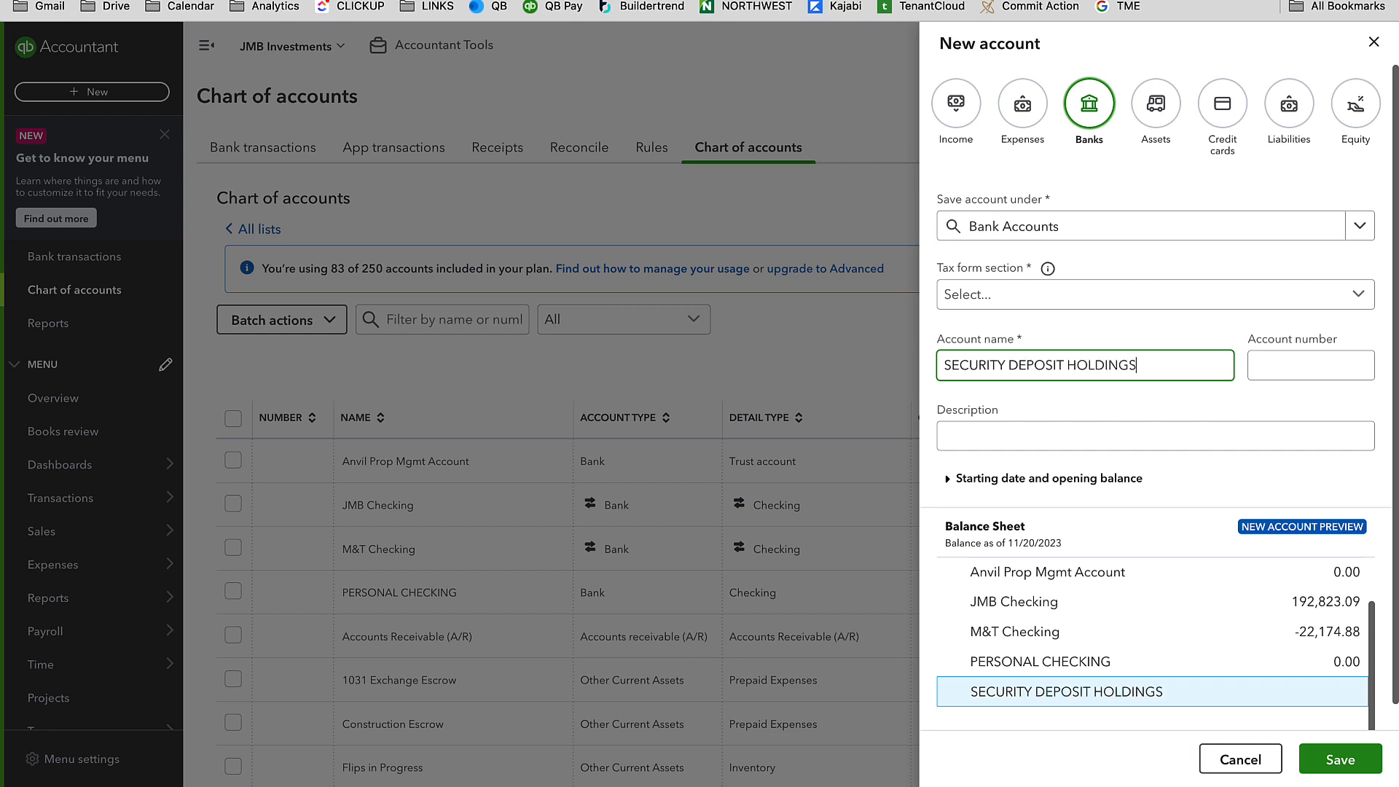
Set the new account's tax form section to Checking and save the account.
{"action": "left_click", "coordinate": [1340, 760]}
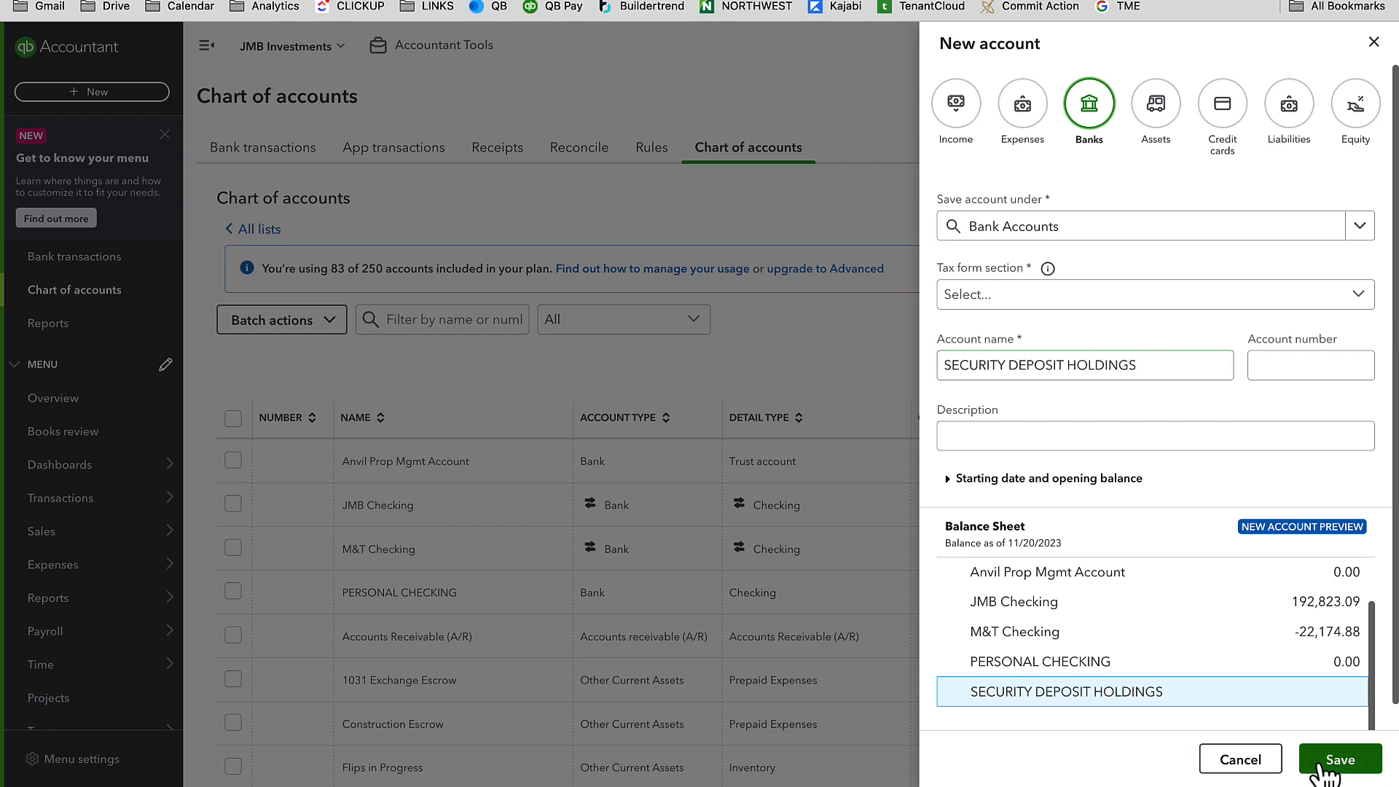
{"action": "left_click", "coordinate": [987, 291]}
{"action": "left_click", "coordinate": [1006, 375]}
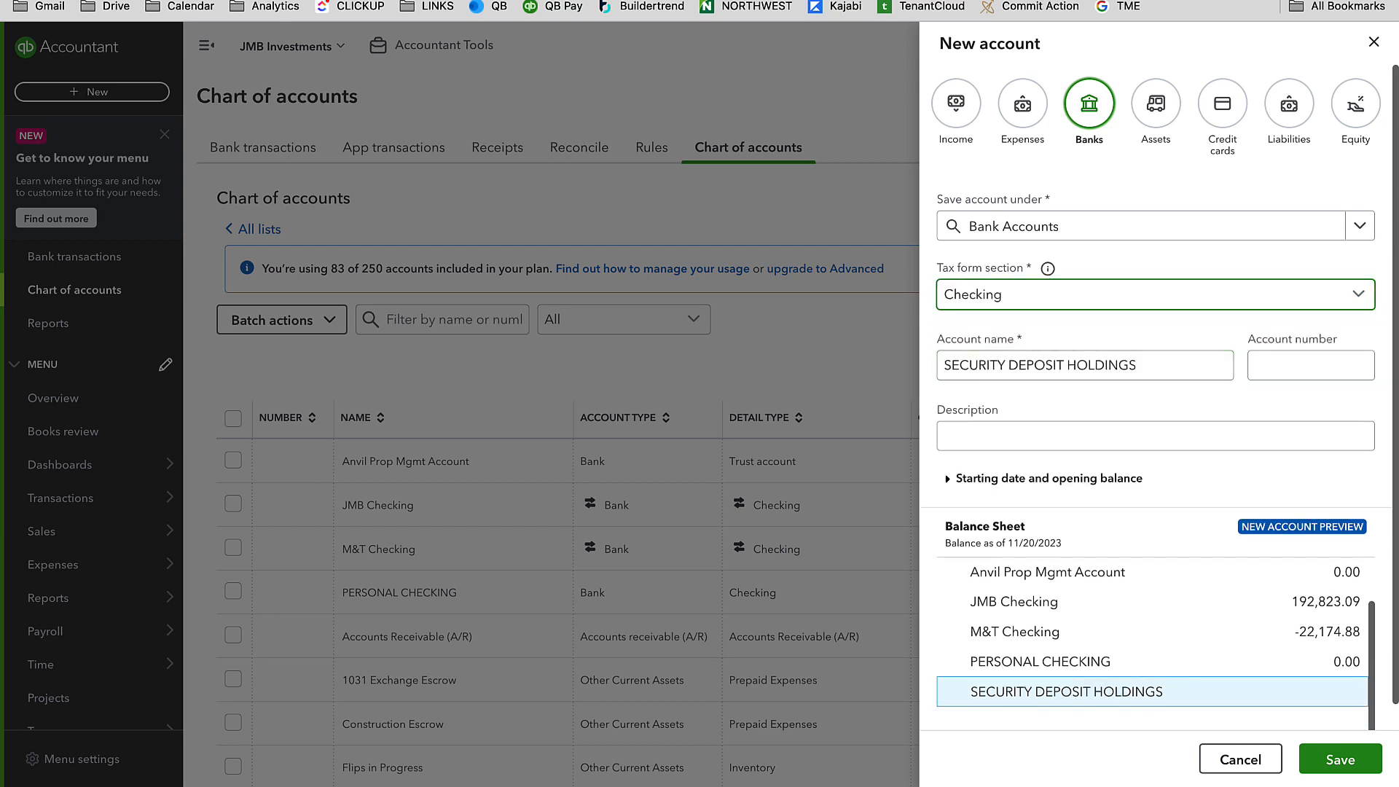
{"action": "left_click", "coordinate": [1315, 763]}
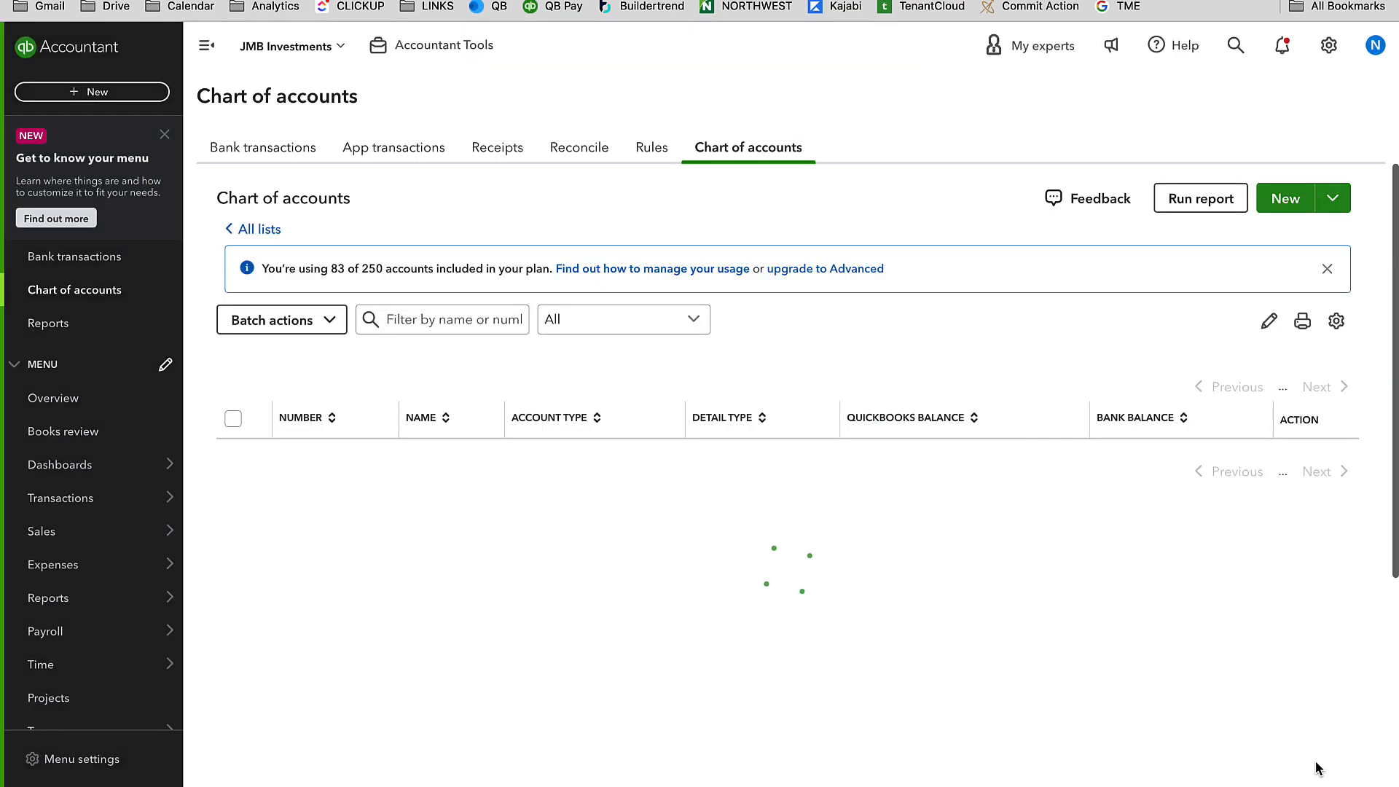
Start a new account in the chart of accounts, placed under the SECURITY DEPOSIT HOLDINGS bank account.
{"action": "left_click", "coordinate": [1283, 211]}
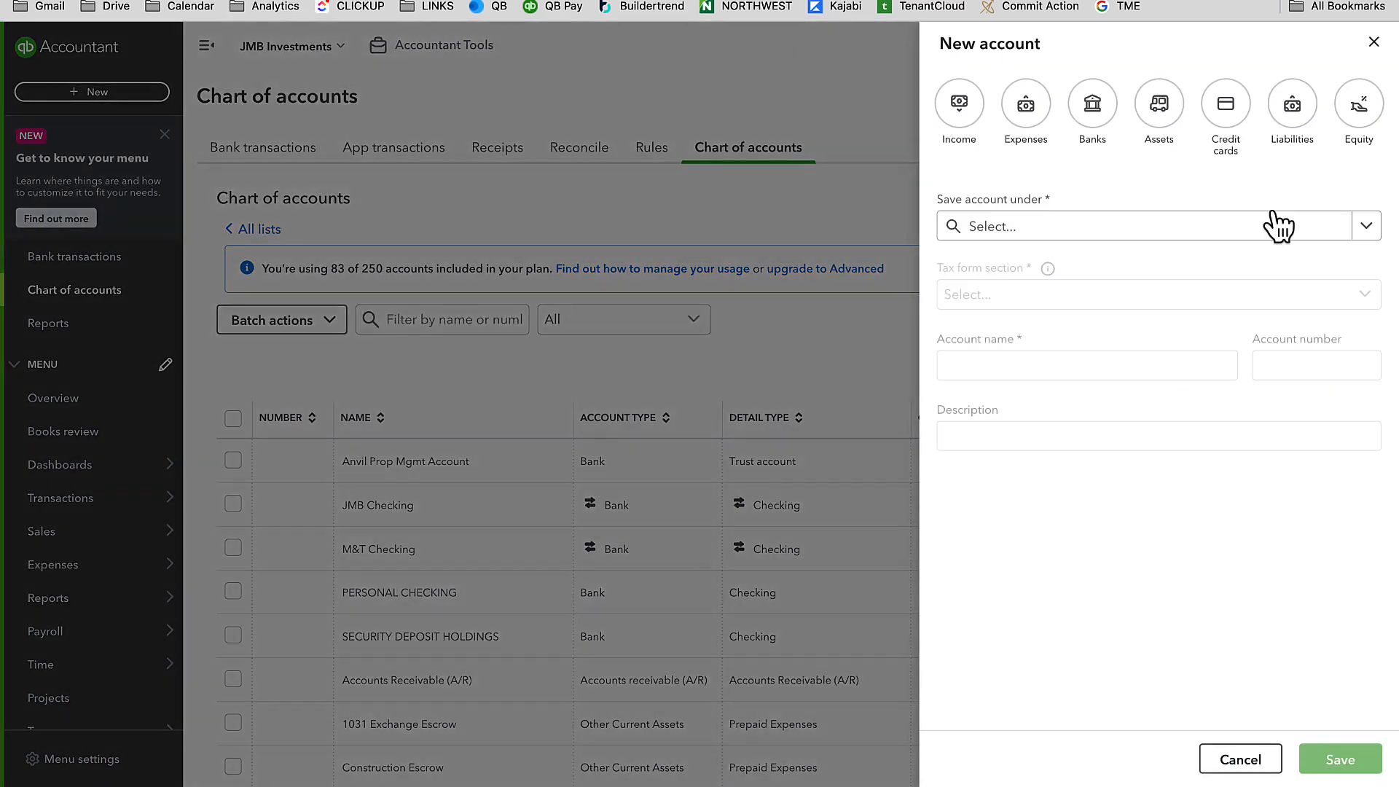
{"action": "left_click", "coordinate": [1004, 232]}
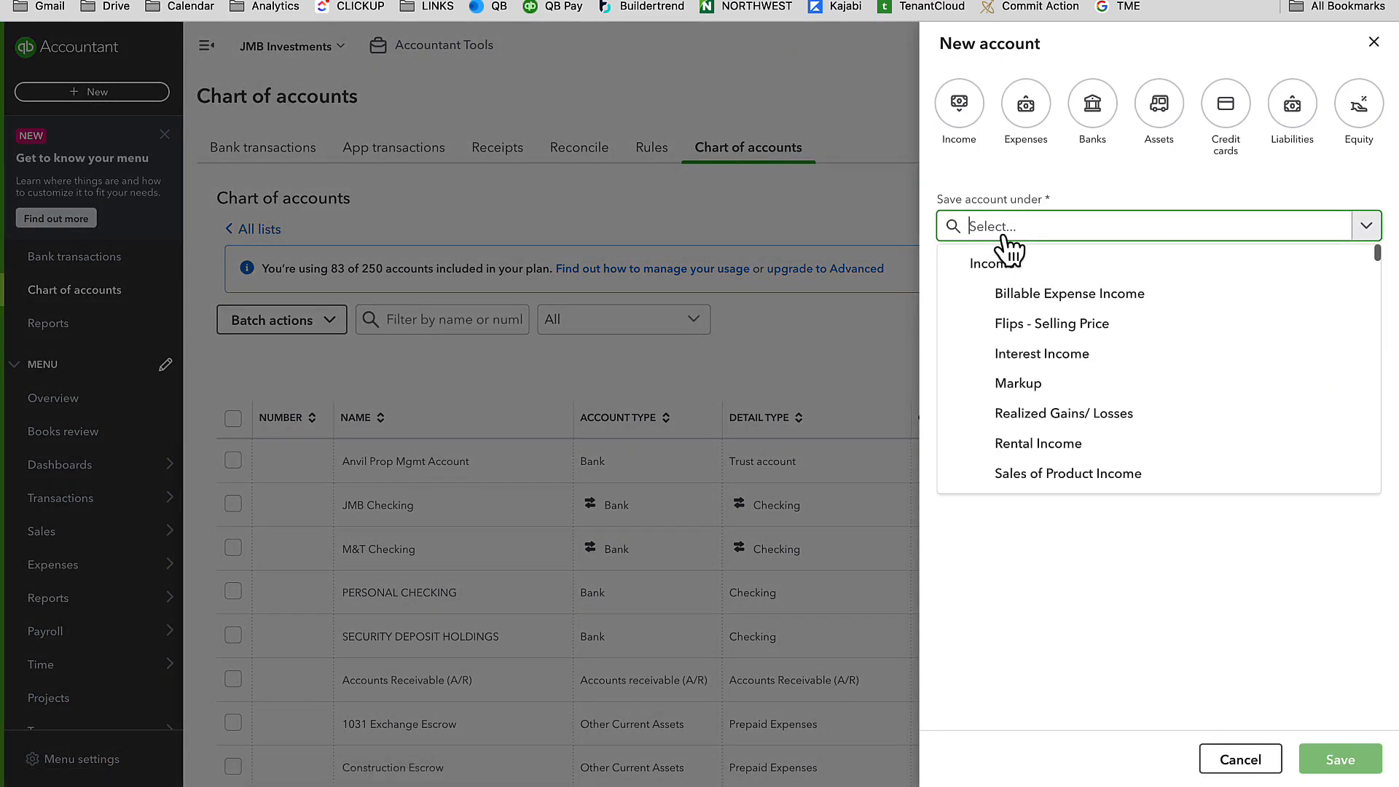
{"action": "type", "text": "SEC"}
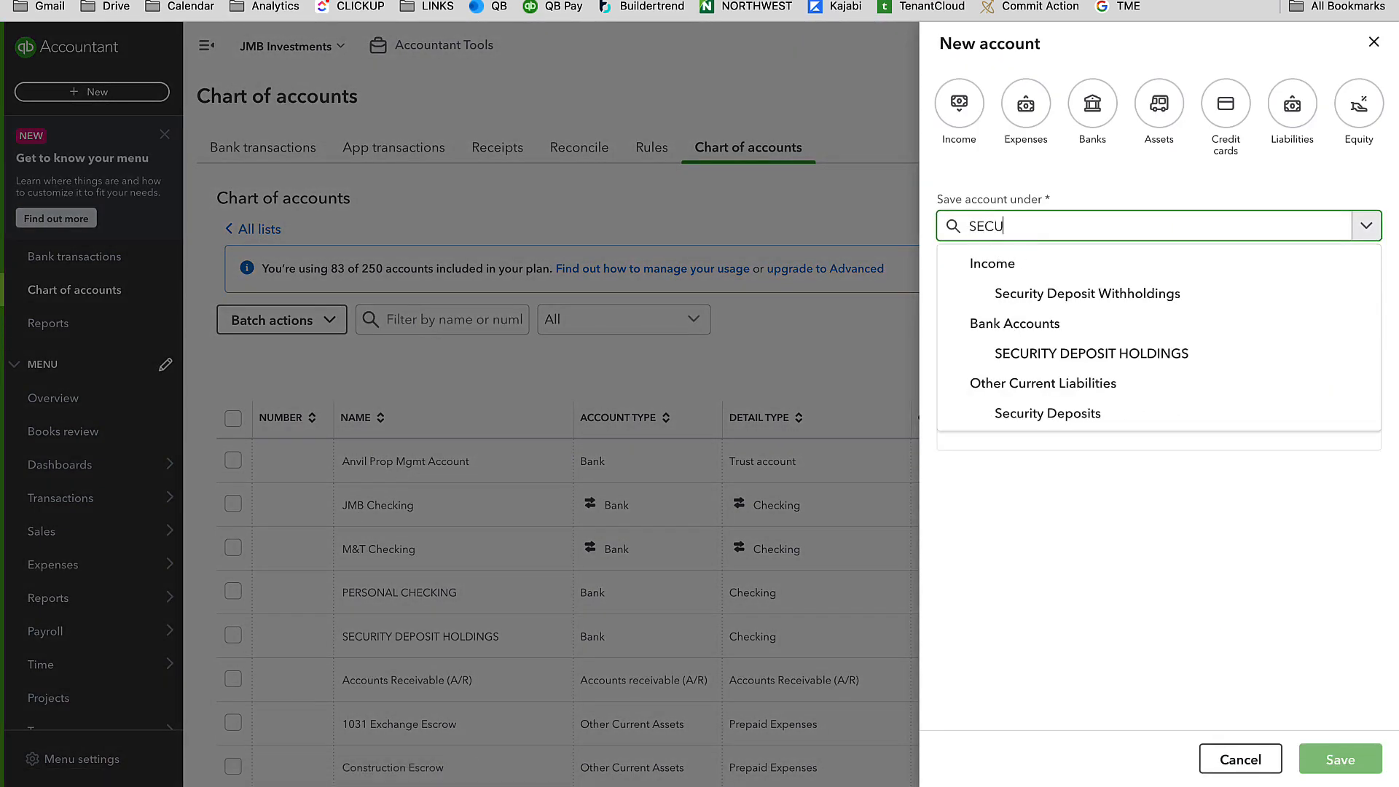
{"action": "type", "text": "U"}
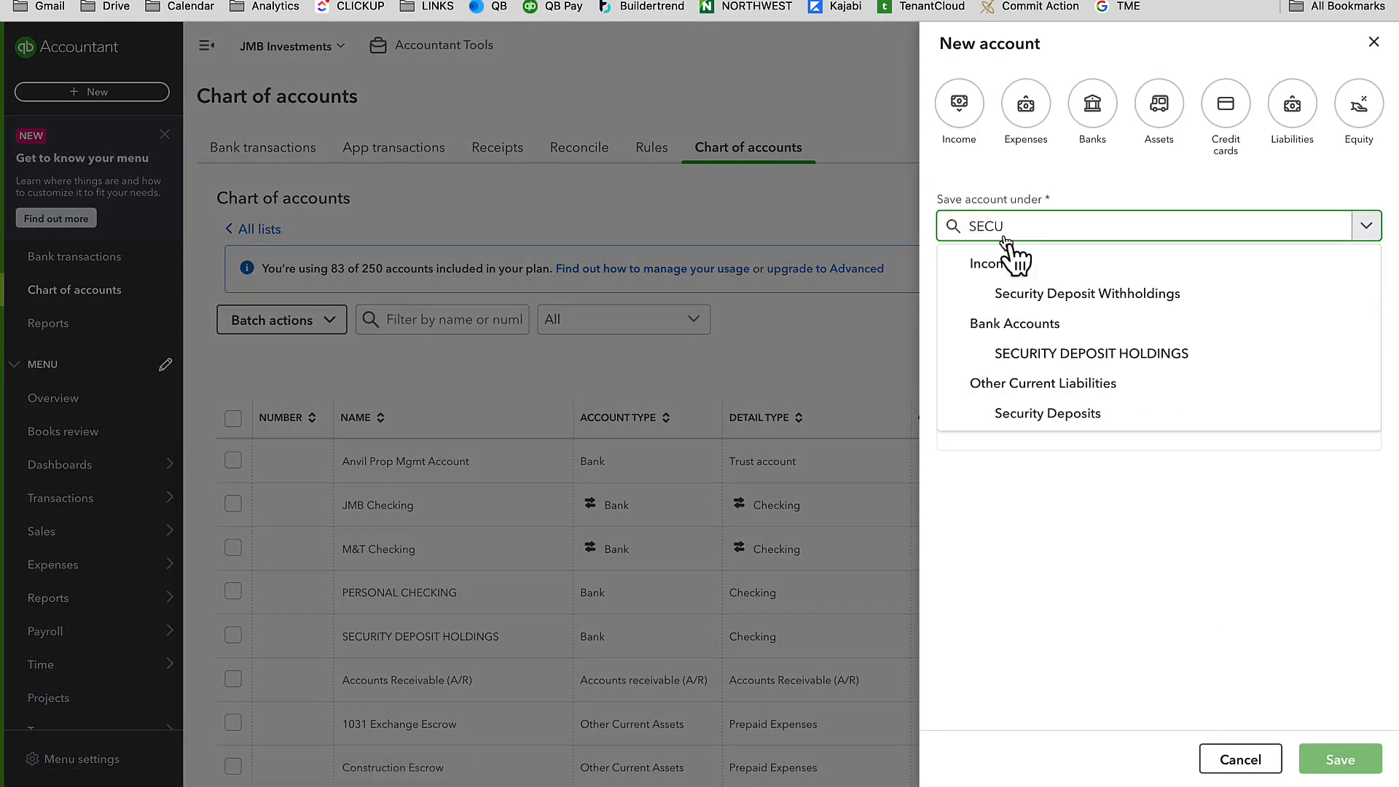
{"action": "left_click", "coordinate": [1038, 357]}
Name the new sub-account 122 BUFFALO SEC DEPOSITS and save it.
{"action": "left_click", "coordinate": [982, 364]}
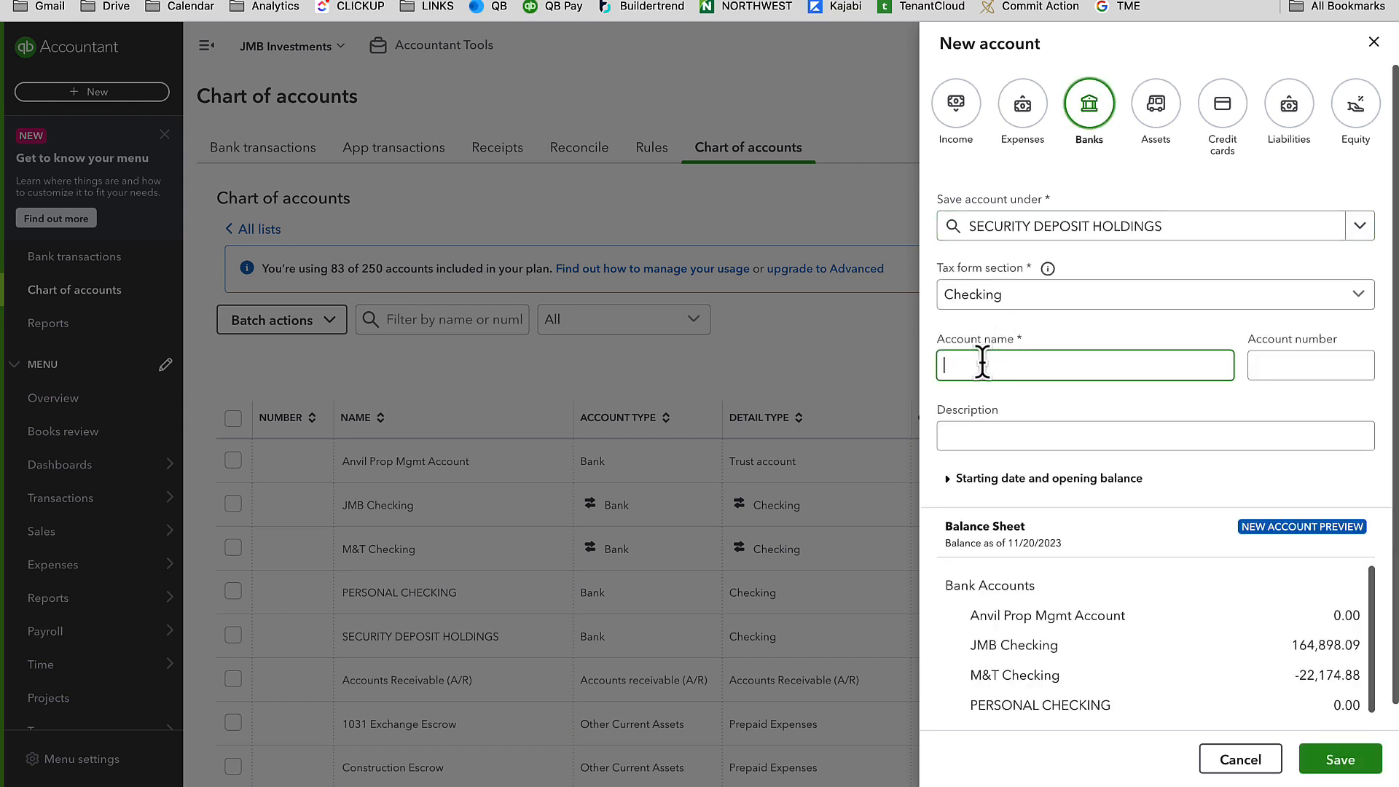
{"action": "type", "text": "122 BUFF"}
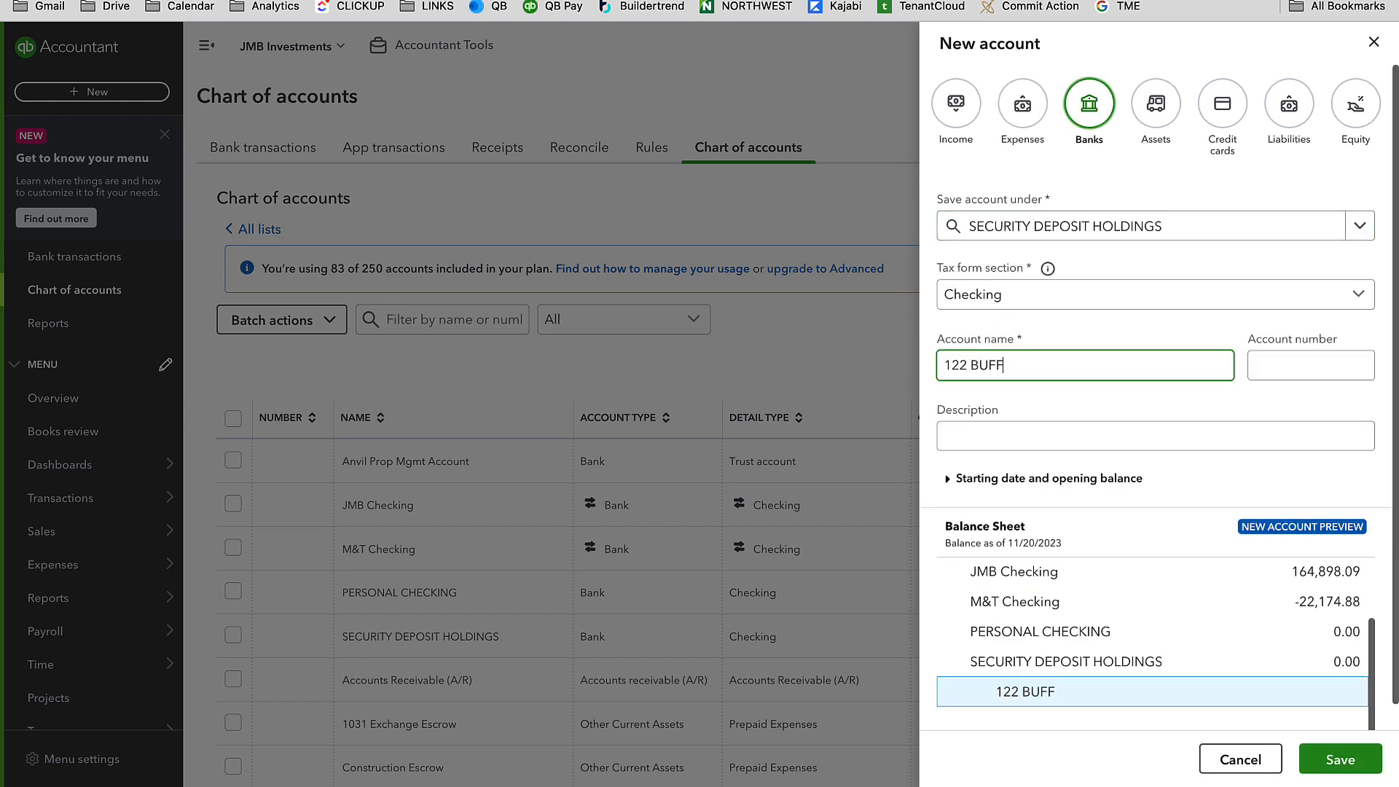
{"action": "type", "text": "ALO SEC DEPOSITS"}
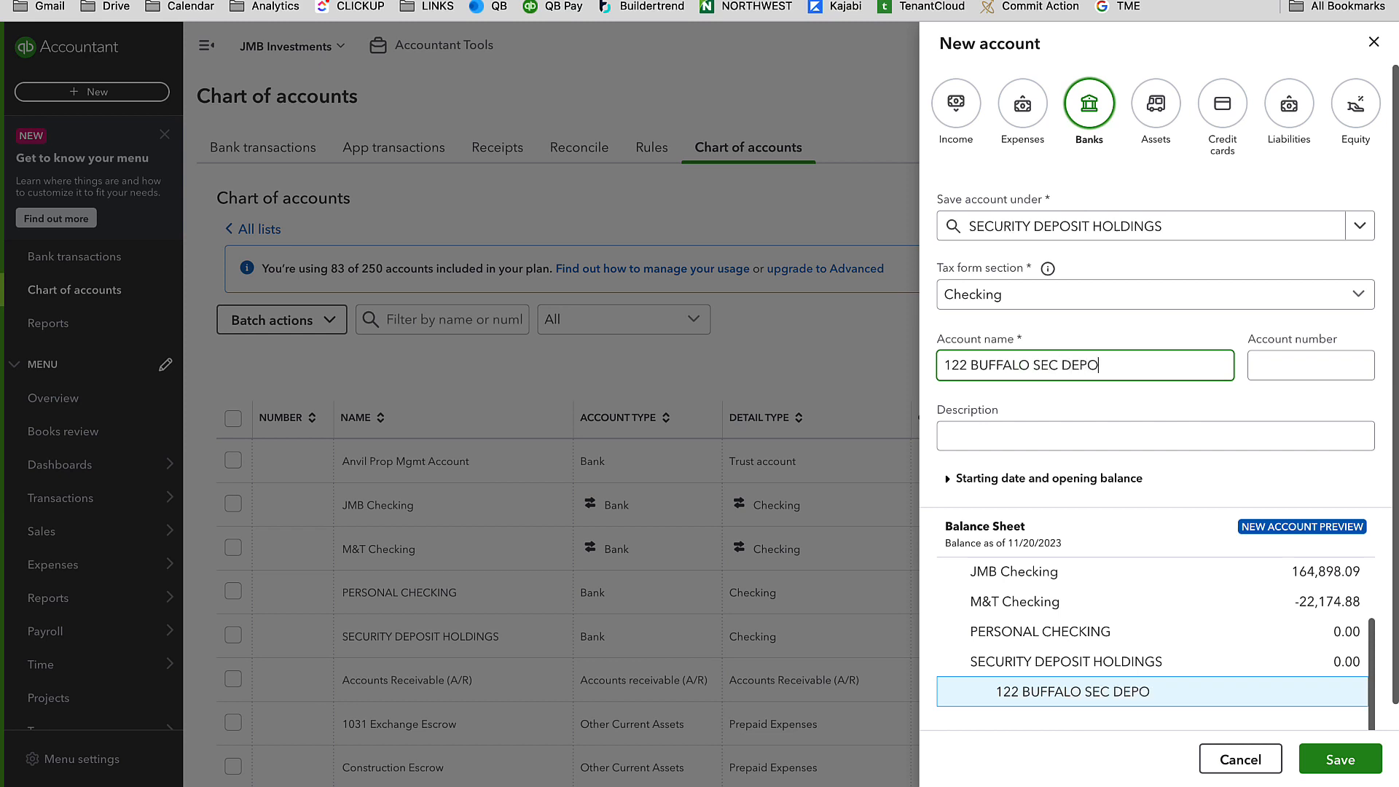
{"action": "left_click", "coordinate": [1344, 758]}
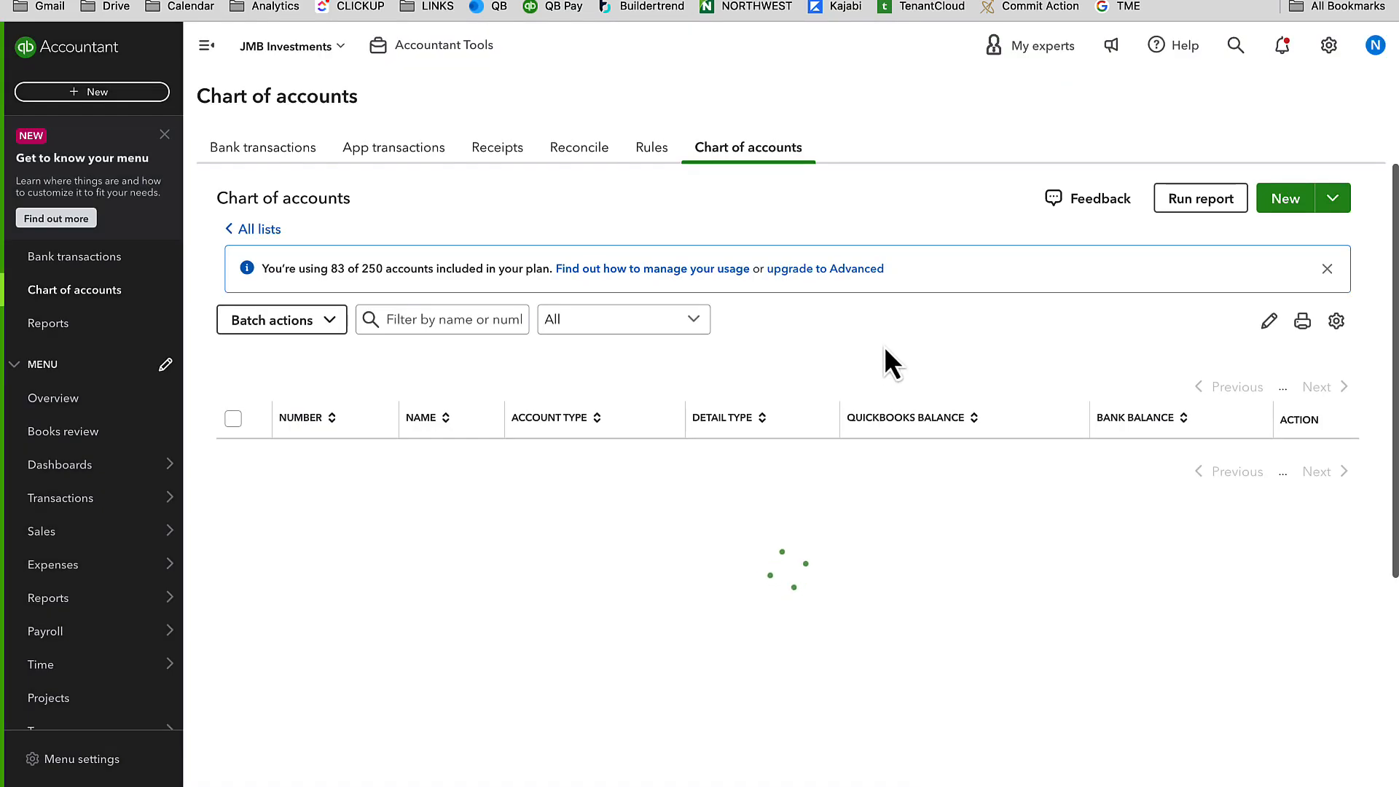
Start a second sub-account under the SECURITY DEPOSIT HOLDINGS bank account.
{"action": "left_click", "coordinate": [1289, 207]}
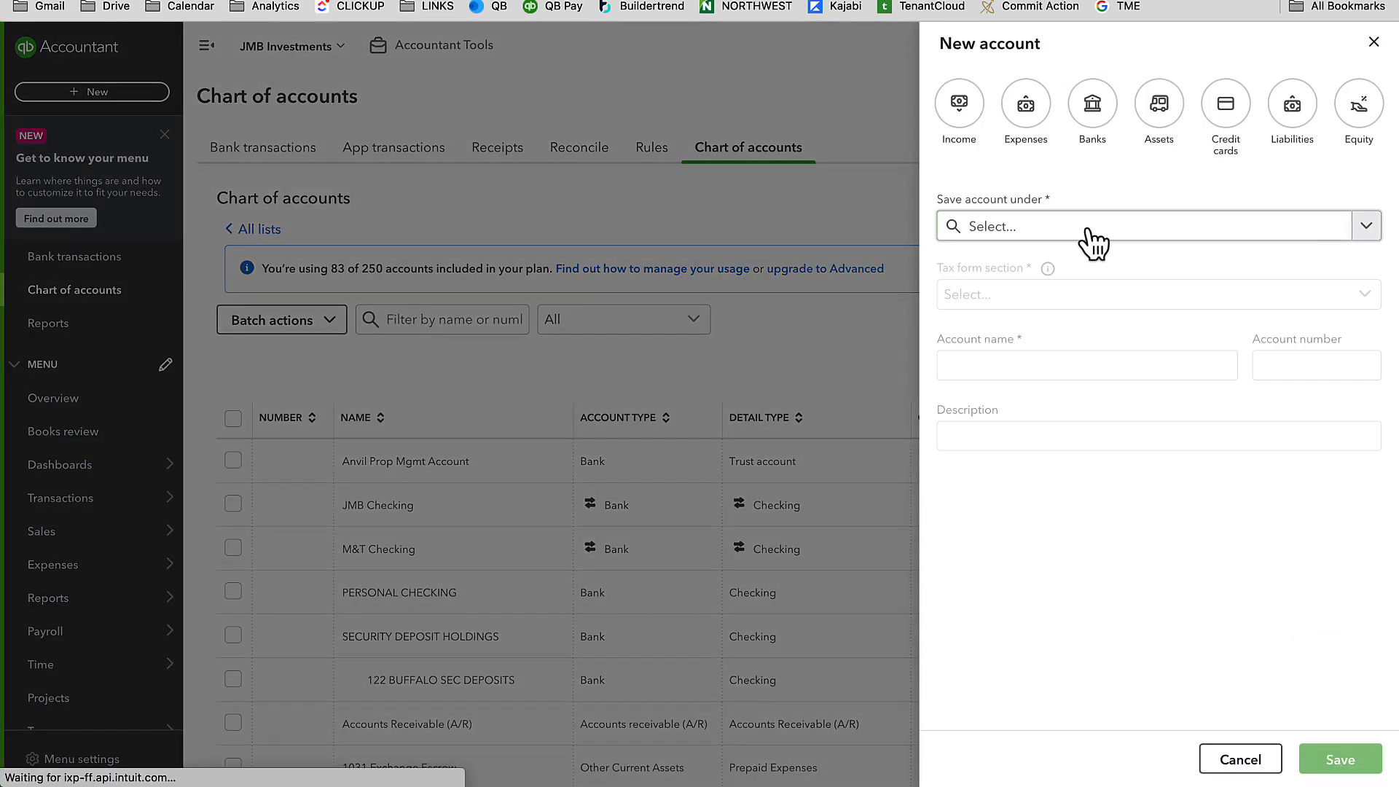
{"action": "left_click", "coordinate": [1006, 232]}
{"action": "type", "text": "SECU"}
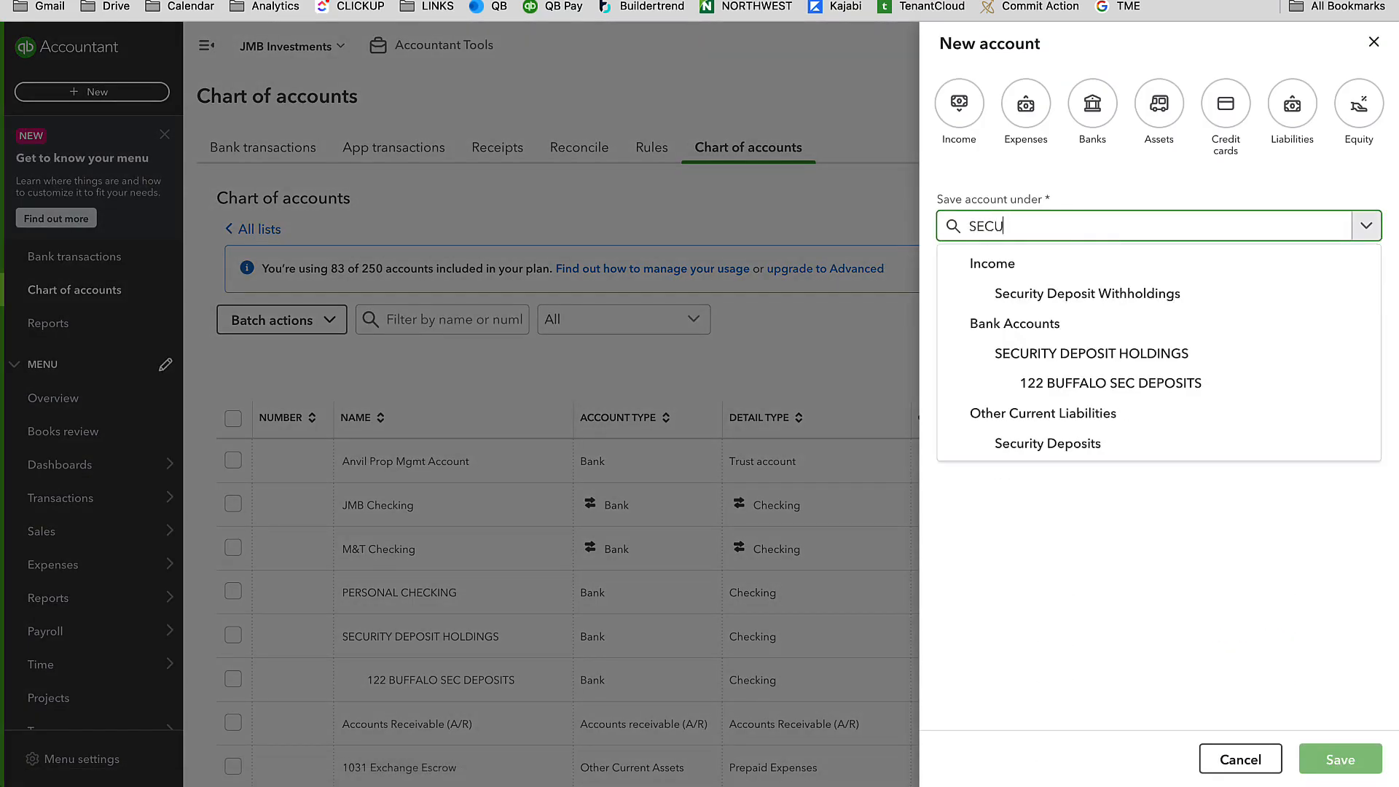
{"action": "type", "text": "R"}
{"action": "key", "text": "BackSpace"}
{"action": "key", "text": "BackSpace"}
{"action": "key", "text": "BackSpace"}
{"action": "key", "text": "BackSpace"}
{"action": "key", "text": "BackSpace"}
{"action": "type", "text": "SEC"}
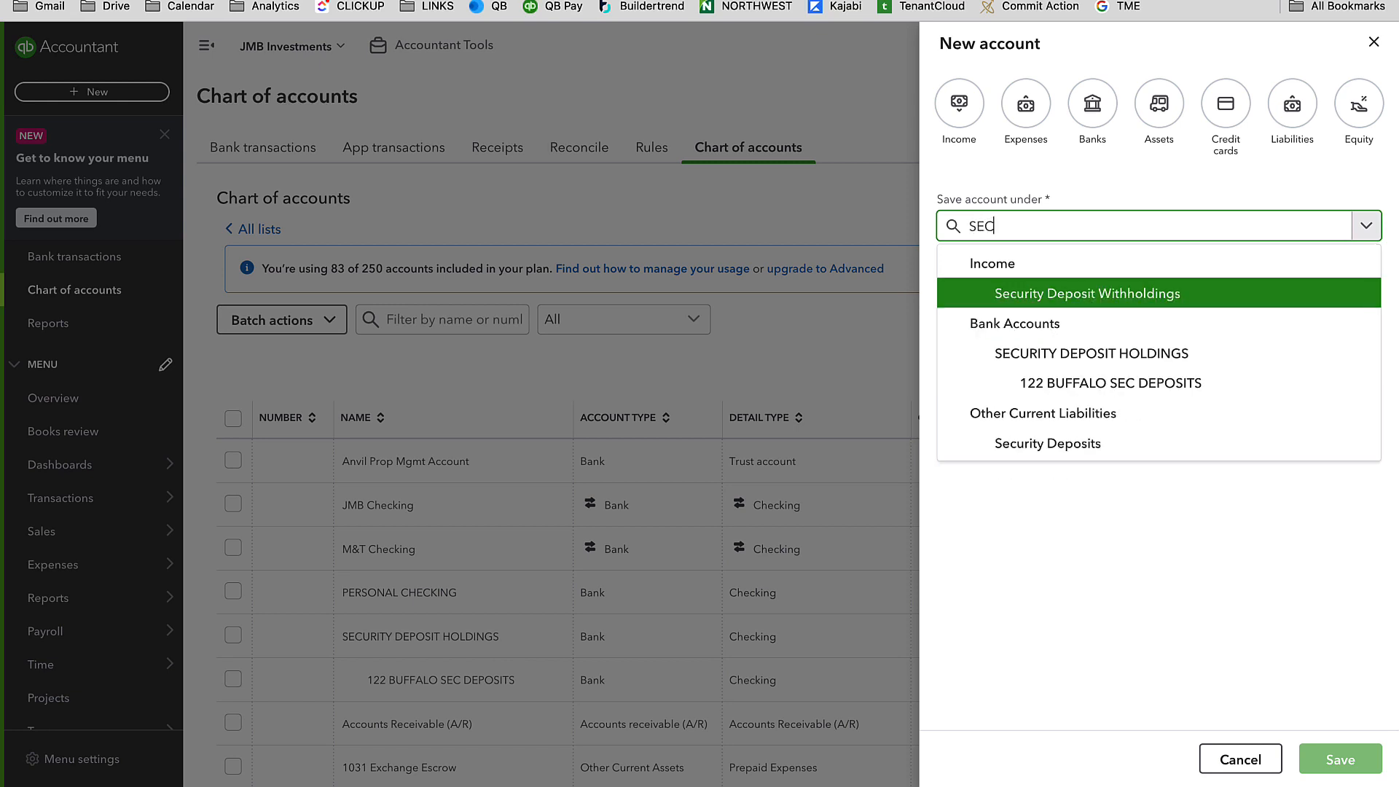
{"action": "left_click", "coordinate": [1092, 355]}
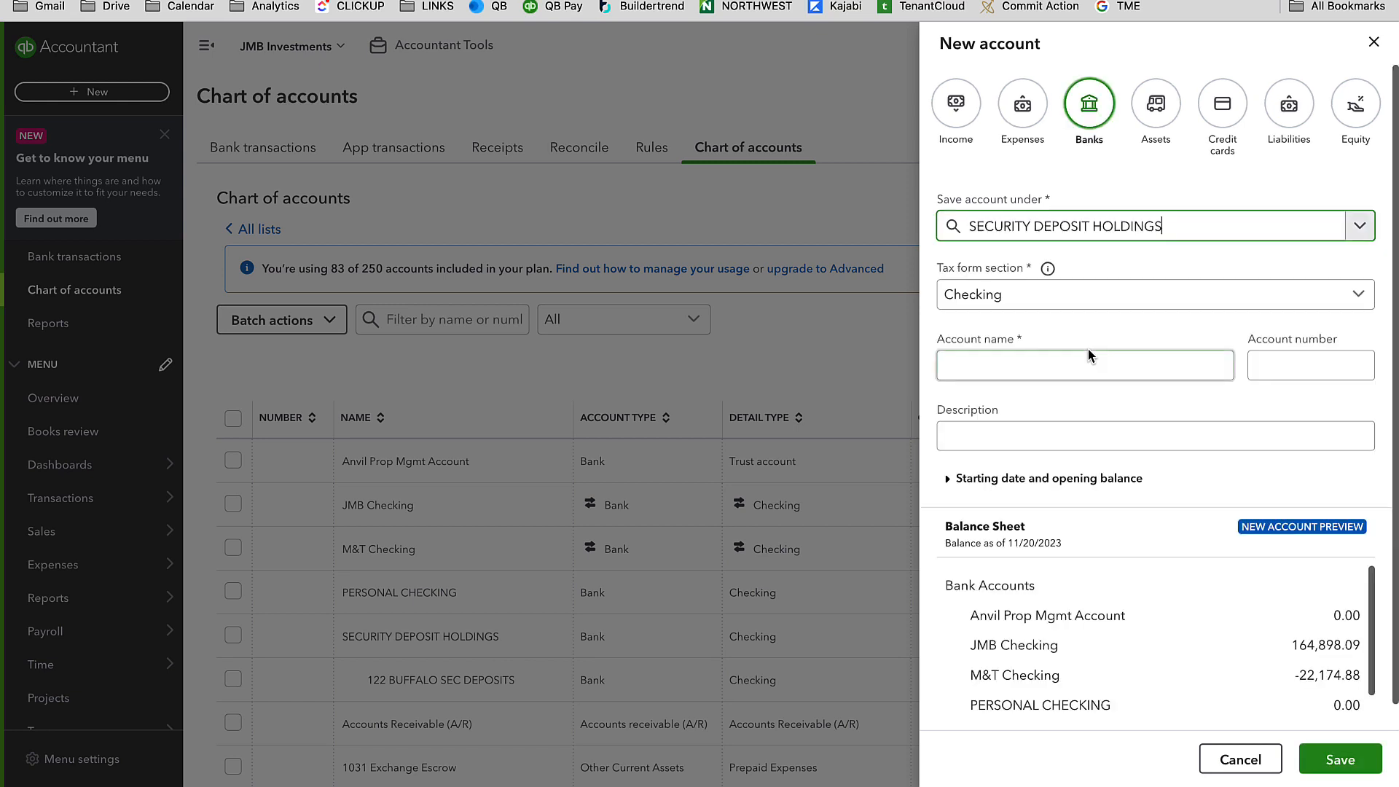
Name the second sub-account 264 UNION SEC DEPOSITS and save it.
{"action": "left_click", "coordinate": [1021, 361]}
{"action": "type", "text": "264 "}
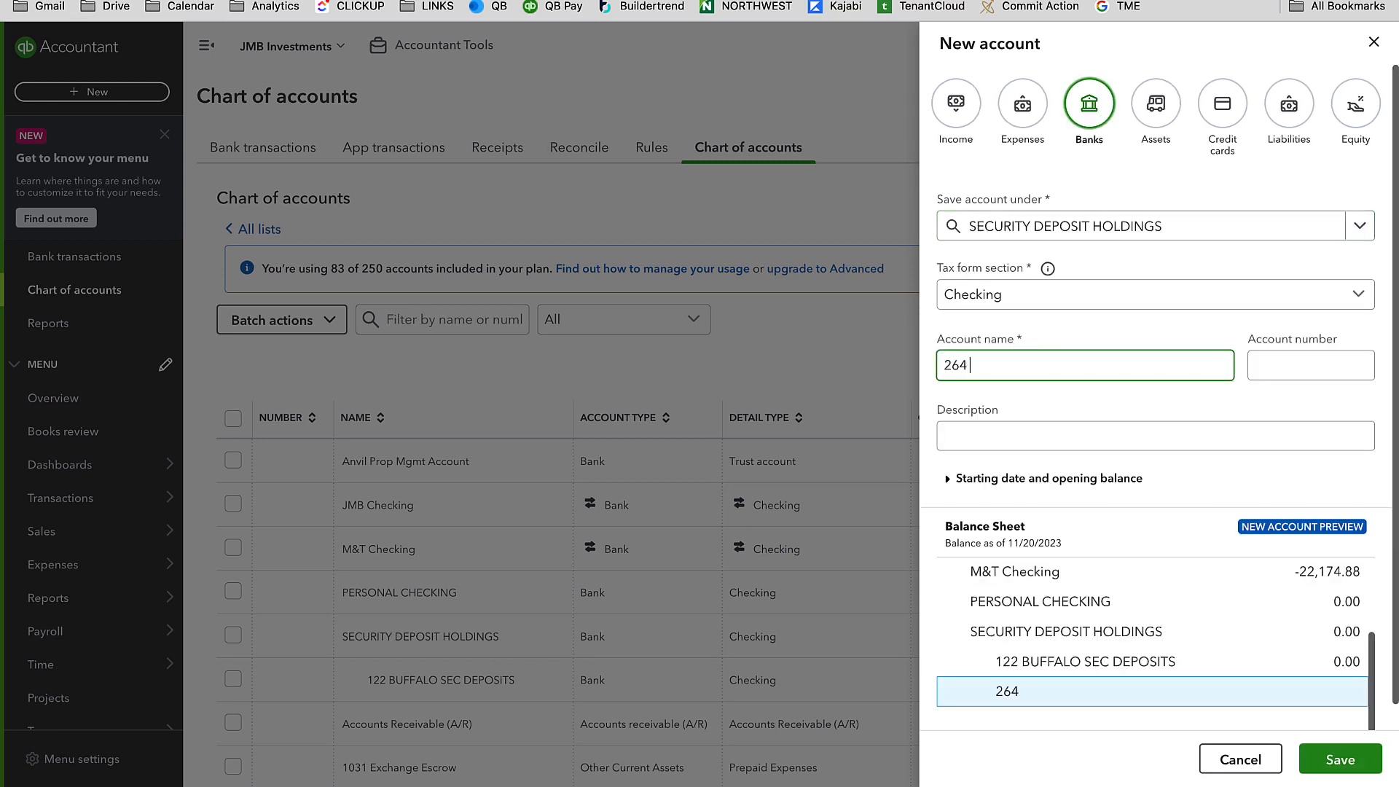
{"action": "type", "text": "UNION SEC DEPOSITS"}
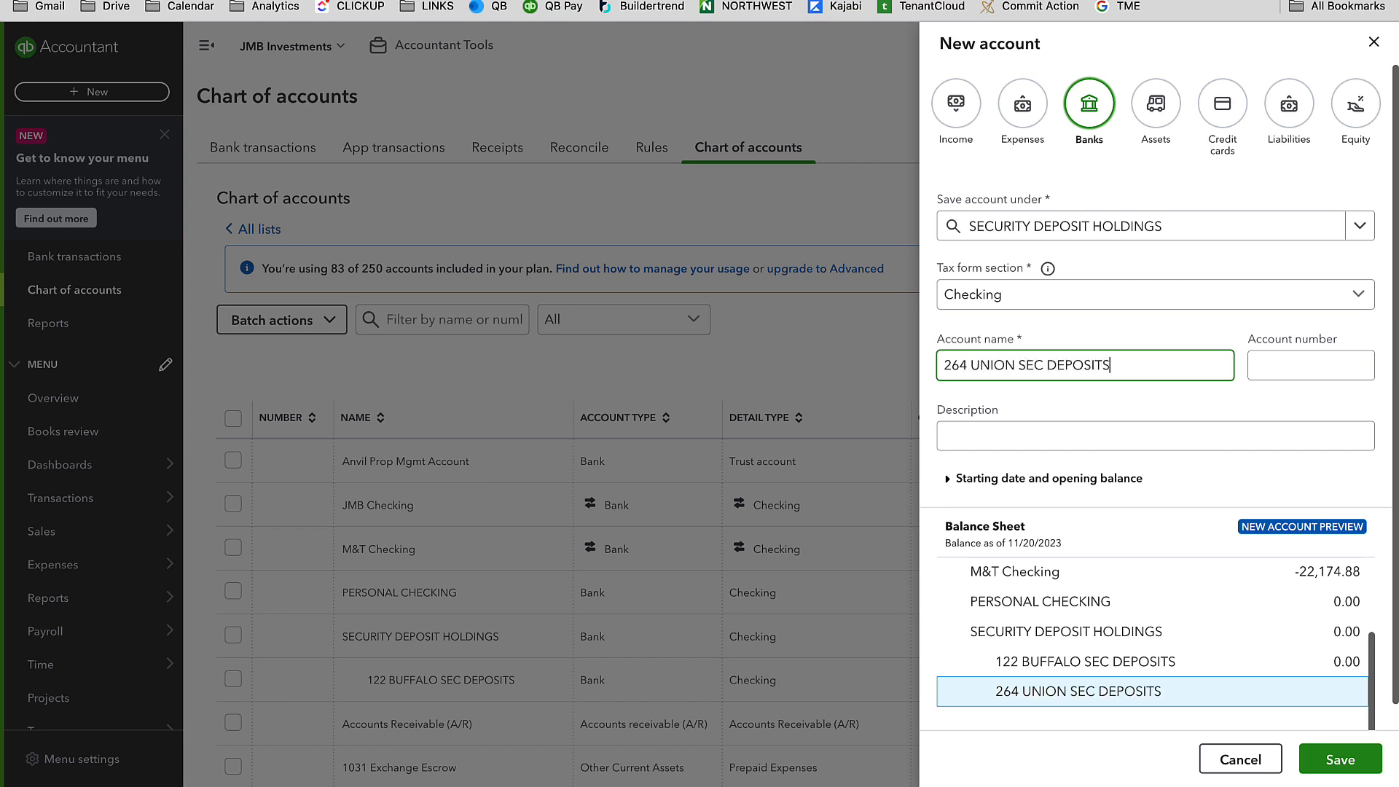
{"action": "left_click", "coordinate": [1328, 765]}
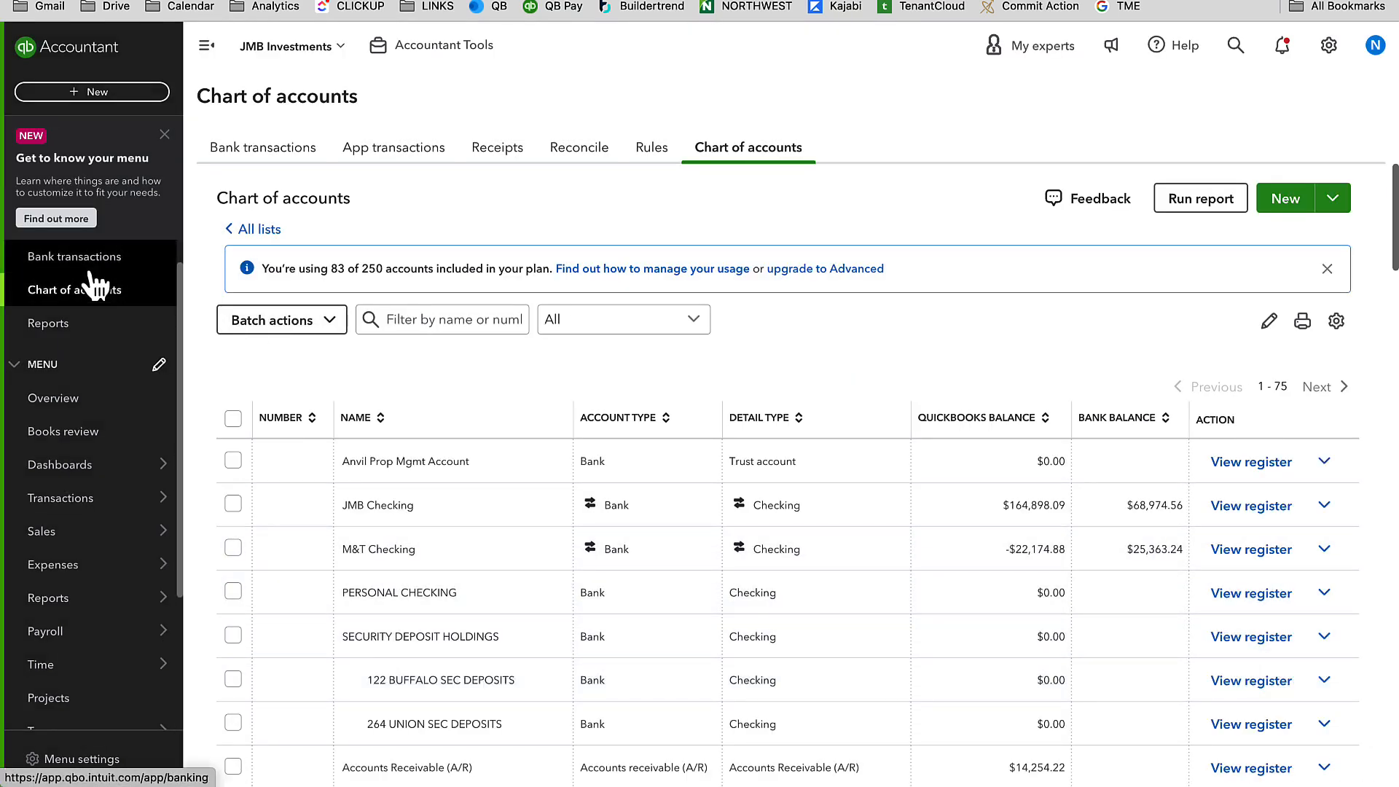
Open the custom report Balance Sheet - 2018 and drill down into the transactions behind its Security Deposits amount.
{"action": "mouse_move", "coordinate": [94, 609]}
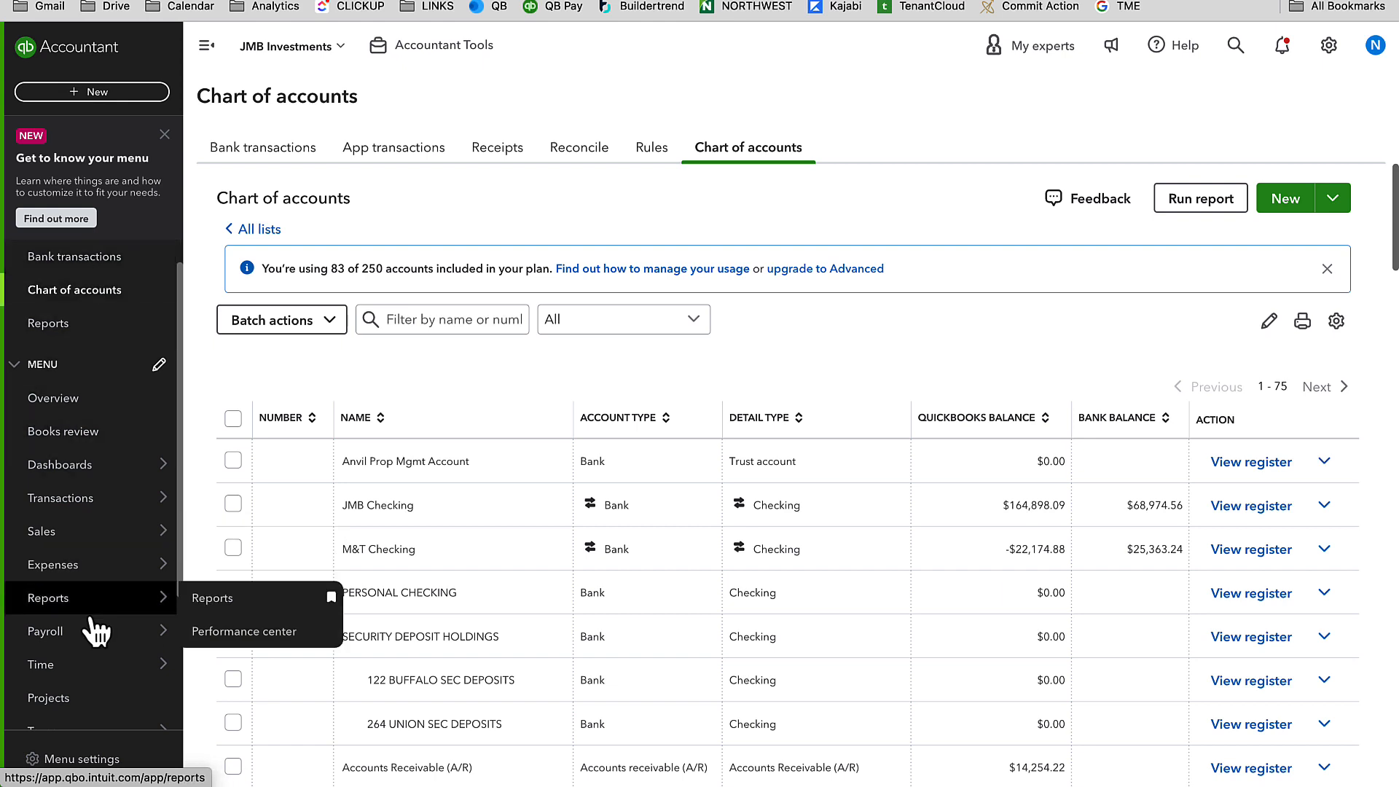
{"action": "left_click", "coordinate": [184, 600]}
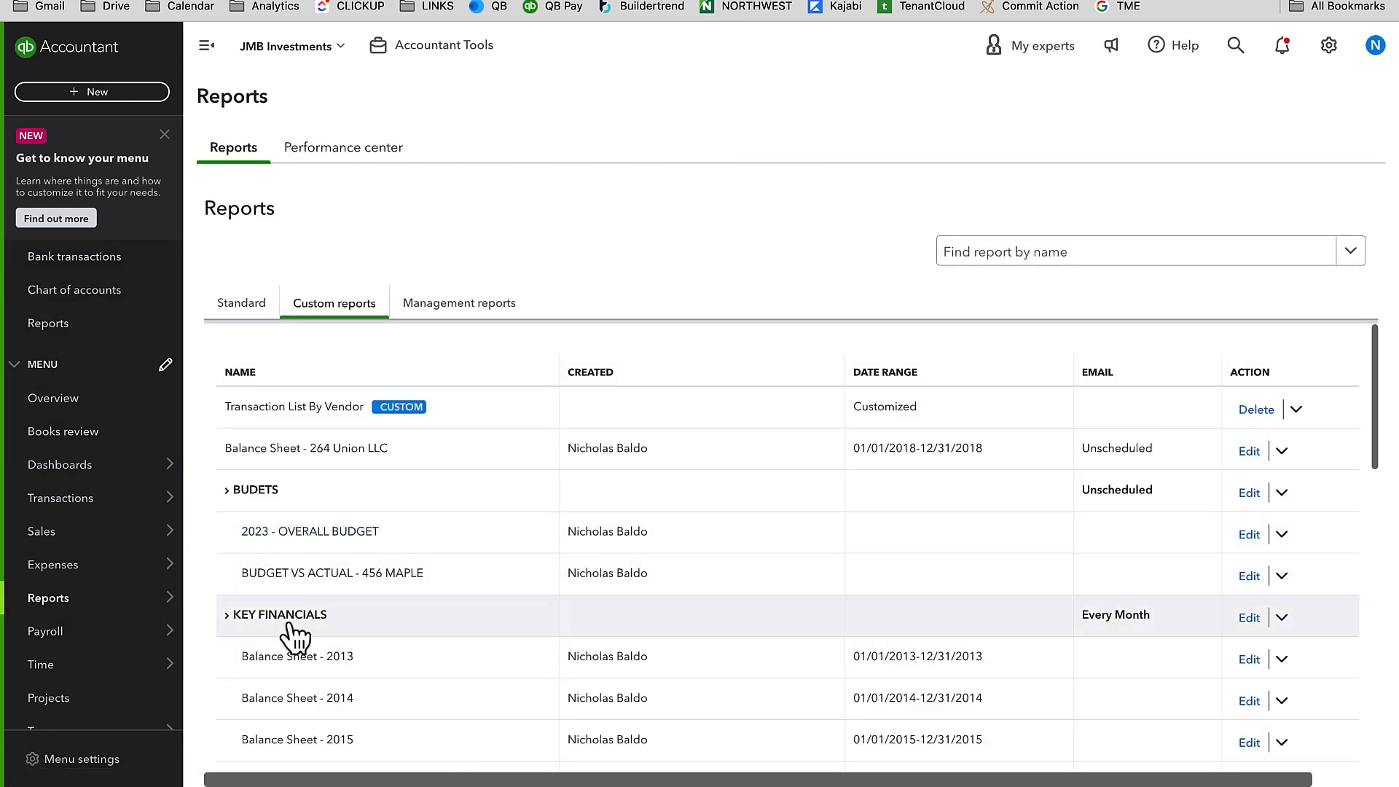
{"action": "scroll", "coordinate": [333, 718], "scroll_direction": "down", "scroll_amount": 3}
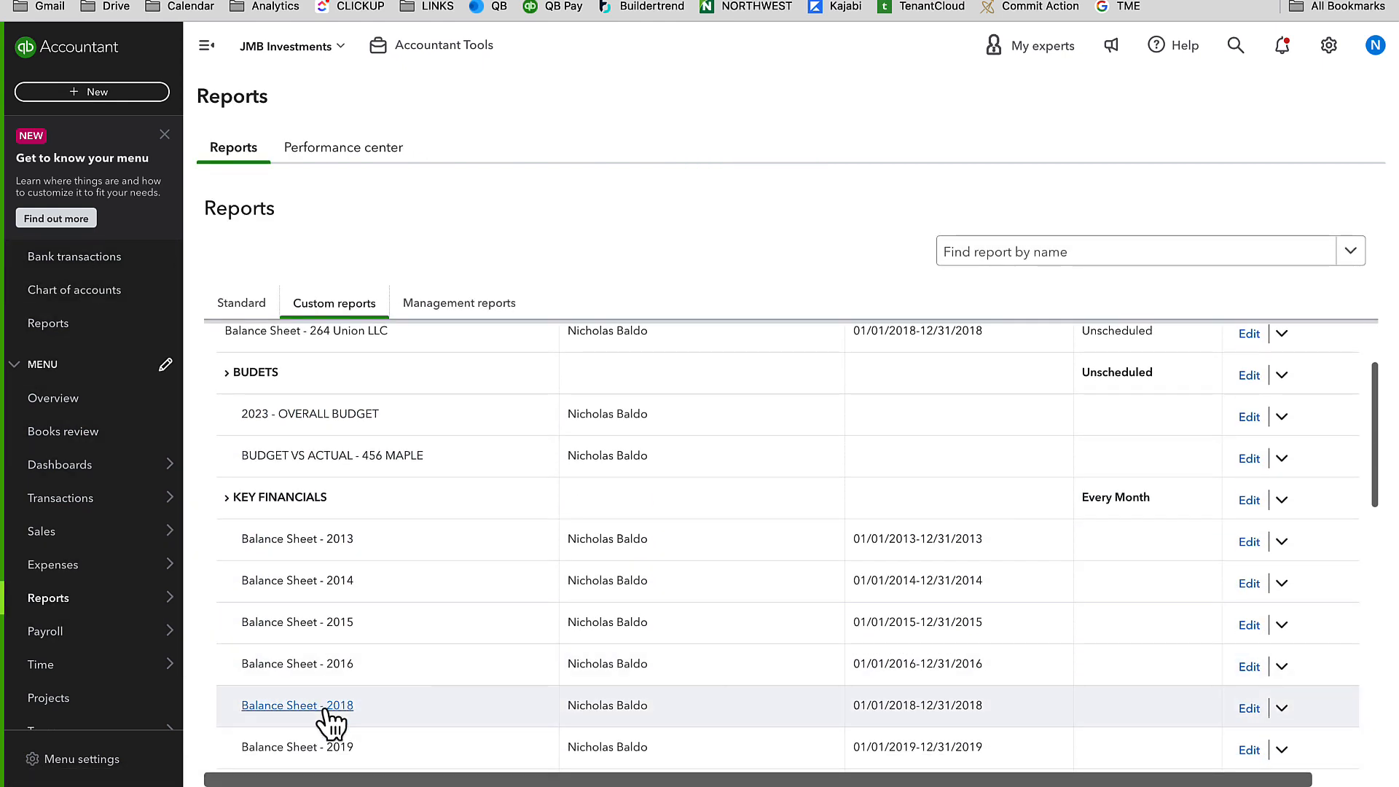
{"action": "left_click", "coordinate": [297, 705]}
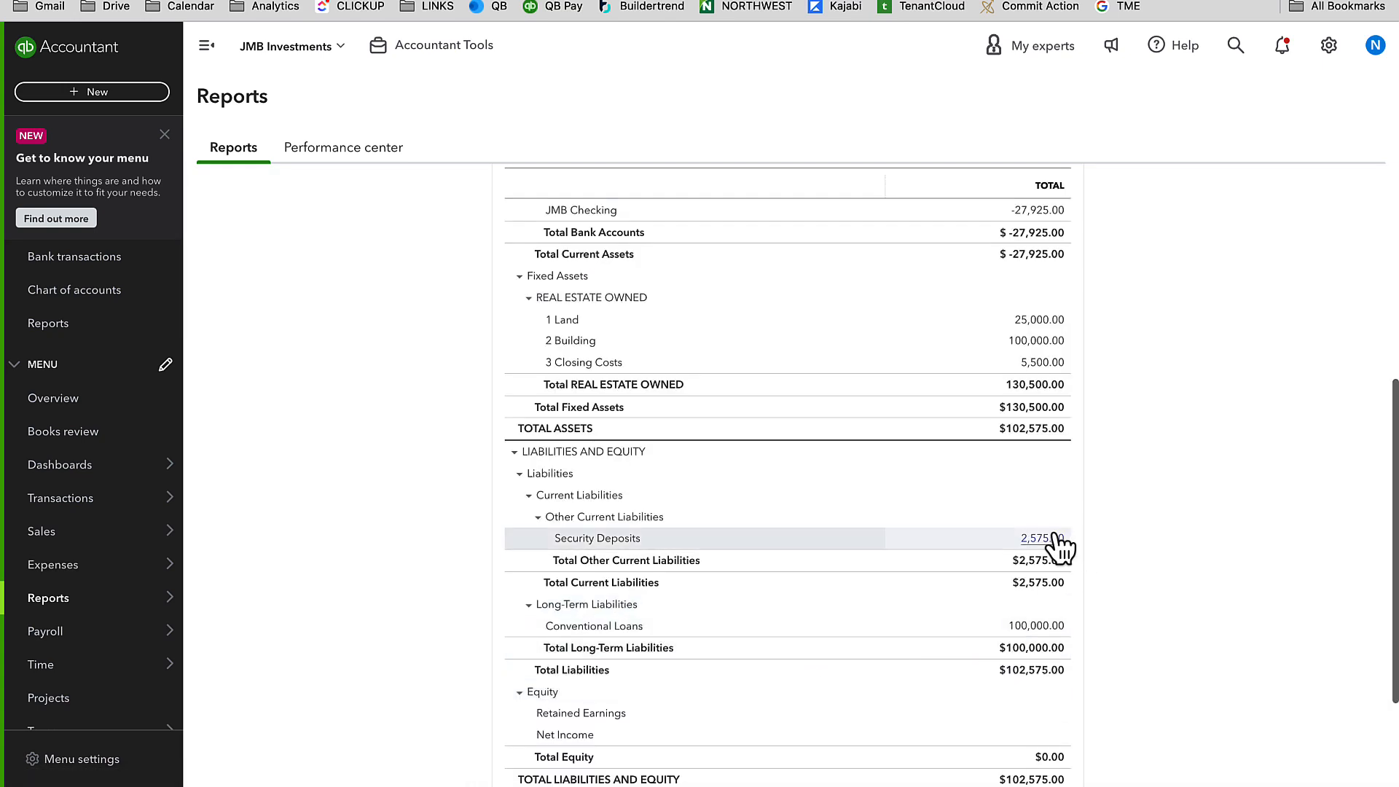
{"action": "left_click", "coordinate": [1054, 538]}
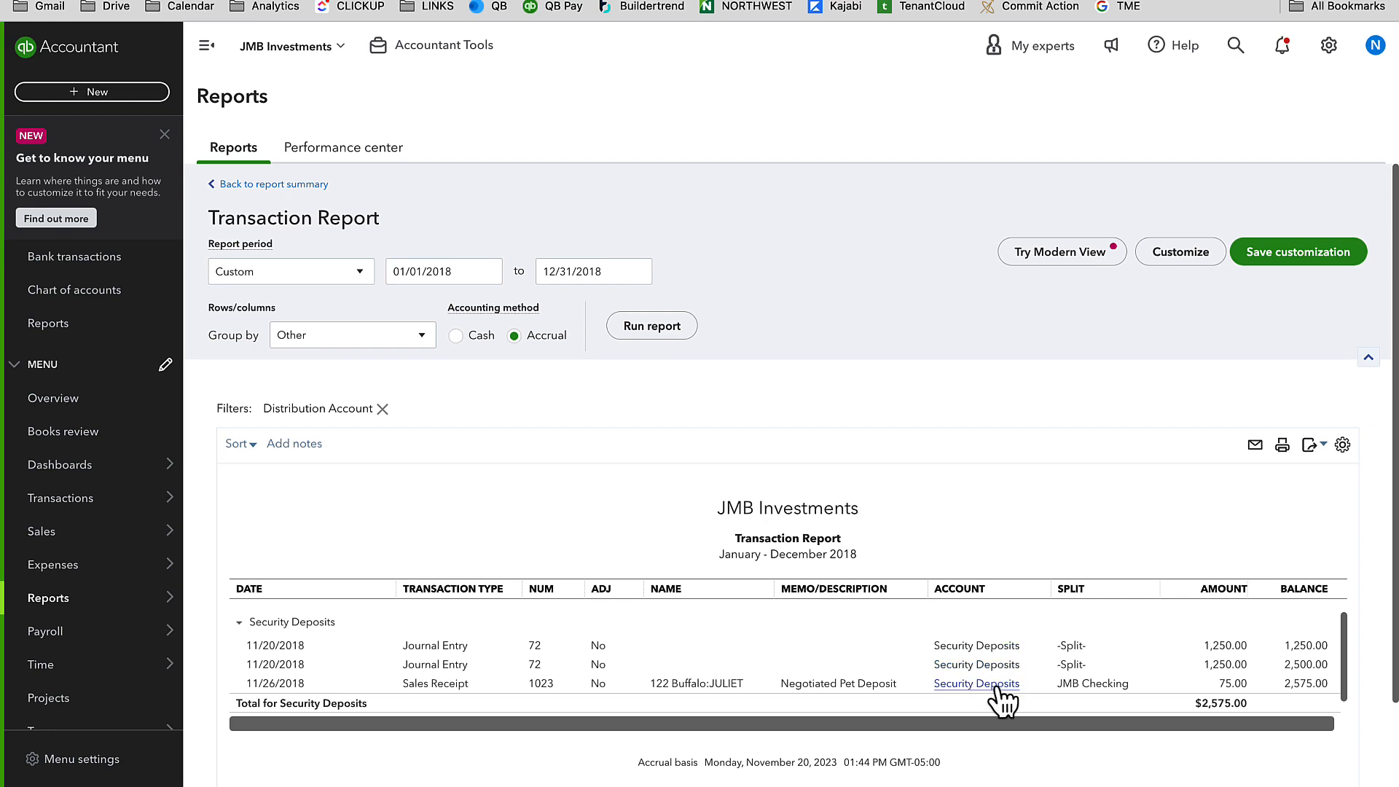
Change the deposit account of the Negotiated Pet Deposit sales receipt to 122 BUFFALO SEC DEPOSITS, then save and close it.
{"action": "left_click", "coordinate": [988, 685]}
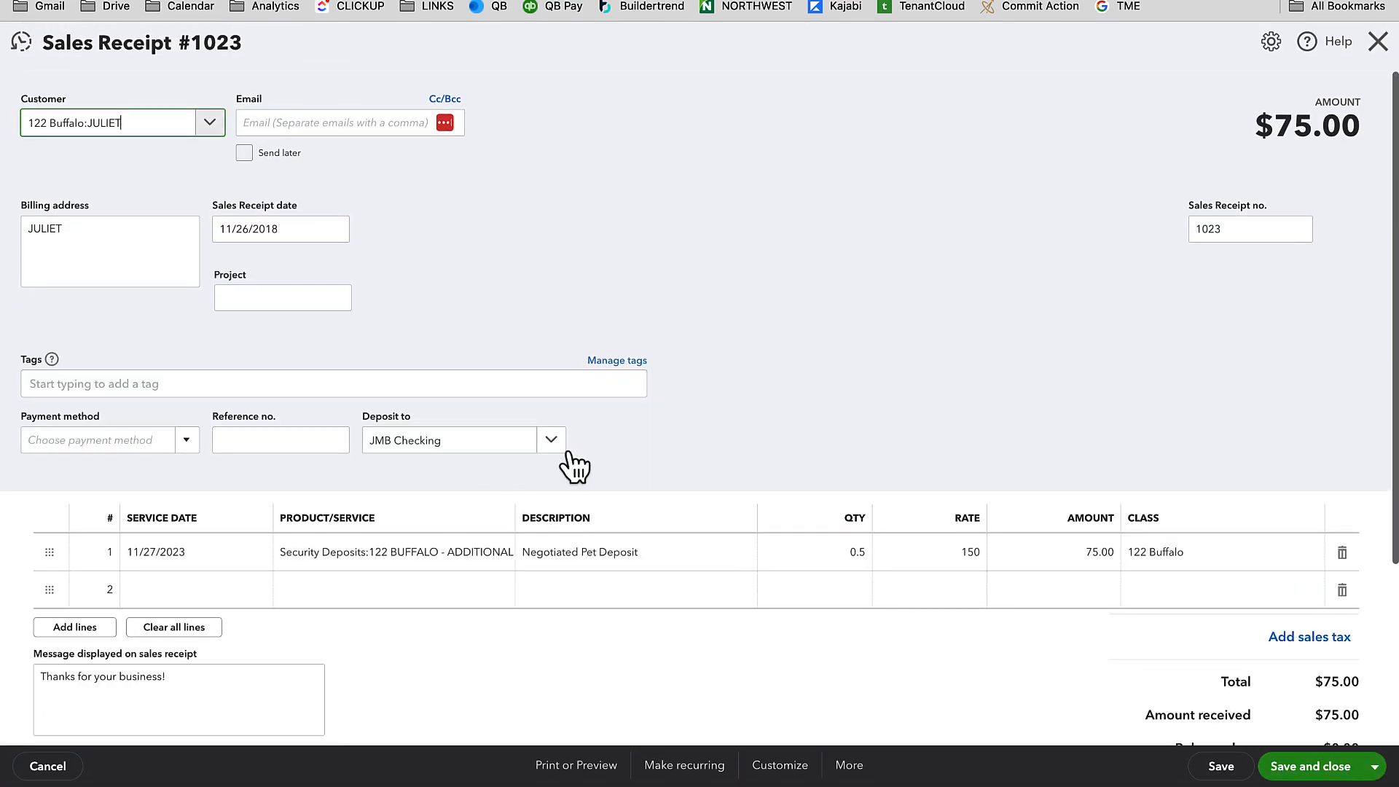
{"action": "left_click", "coordinate": [558, 445]}
{"action": "scroll", "coordinate": [547, 639], "scroll_direction": "down", "scroll_amount": 1}
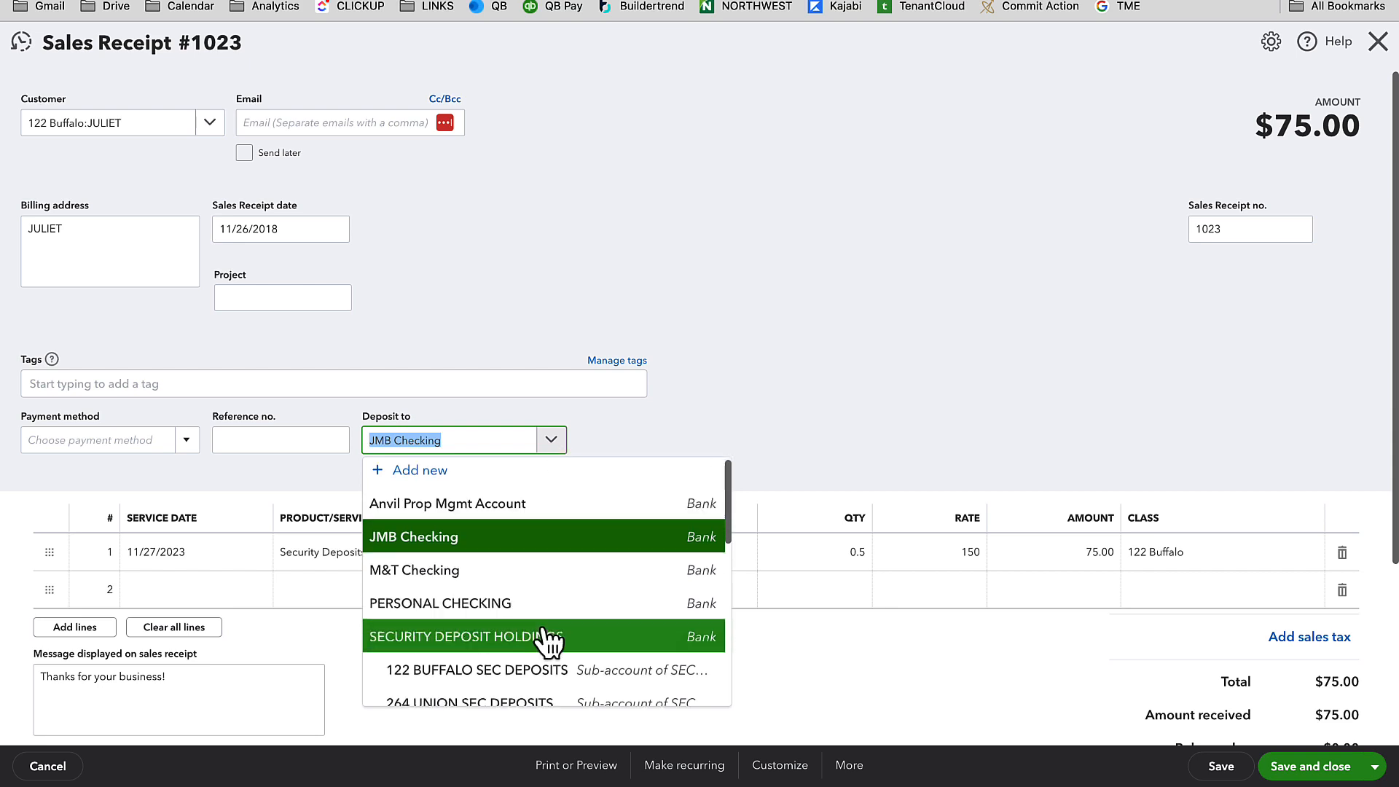
{"action": "left_click", "coordinate": [510, 648]}
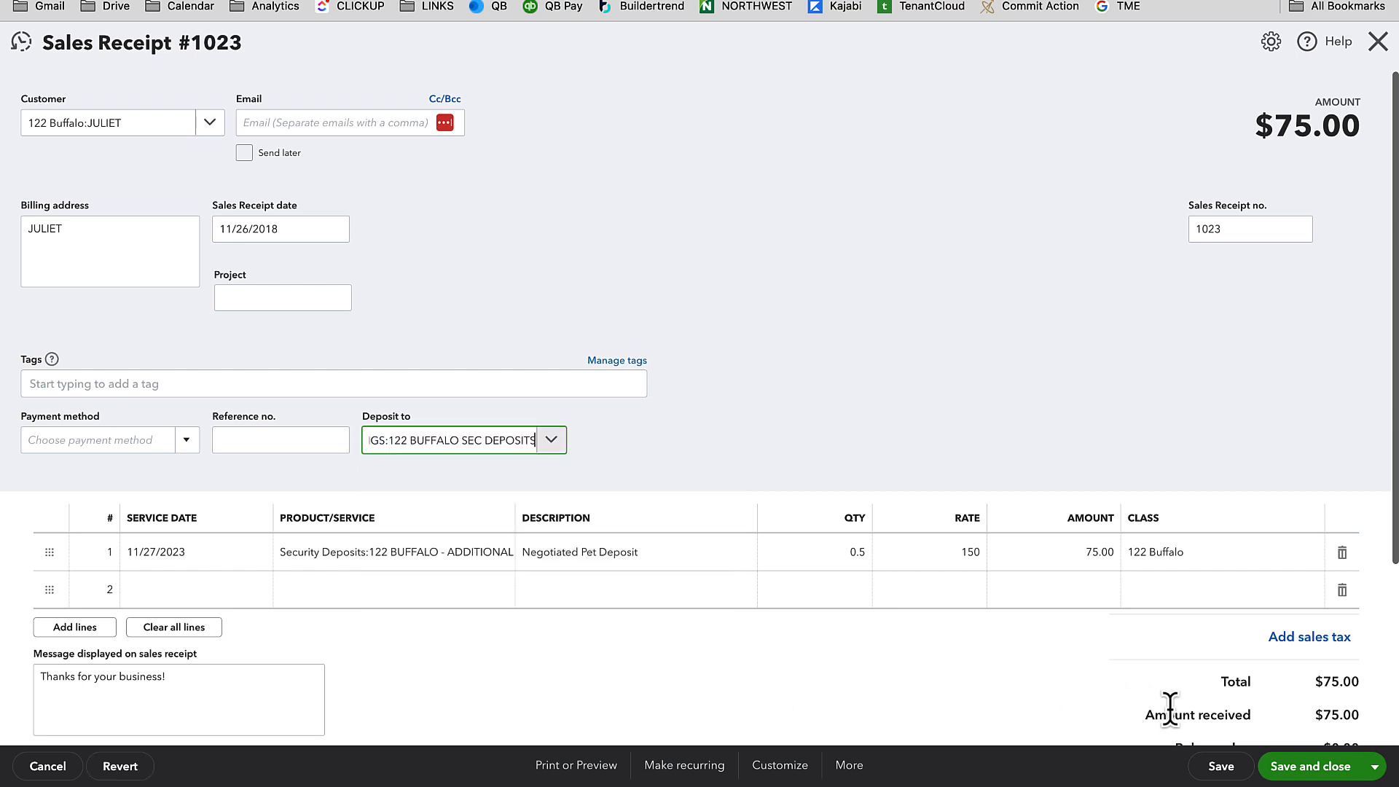
{"action": "left_click", "coordinate": [1323, 775]}
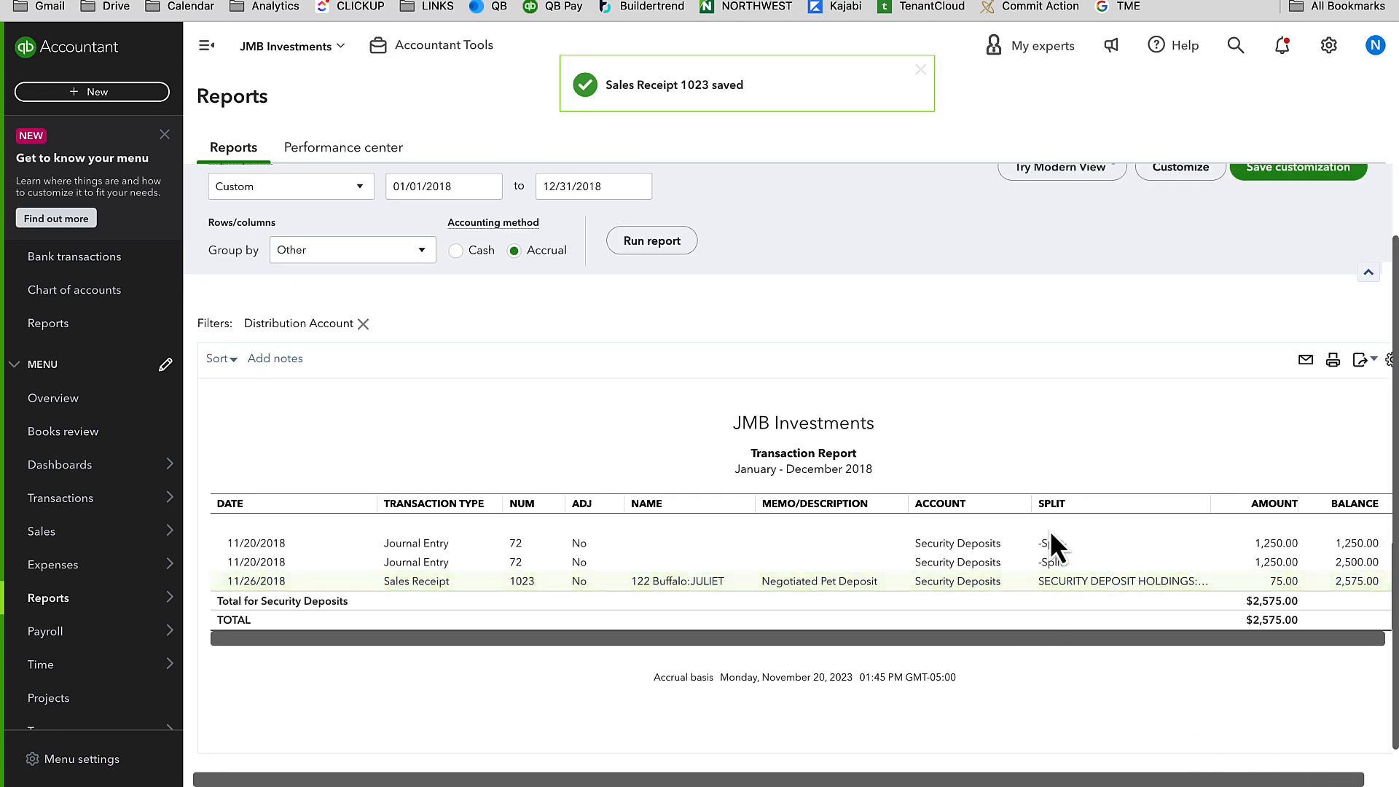
Start a new journal entry and credit JMB Checking with 2,500.00 on its first line.
{"action": "scroll", "coordinate": [873, 595], "scroll_direction": "up", "scroll_amount": 1}
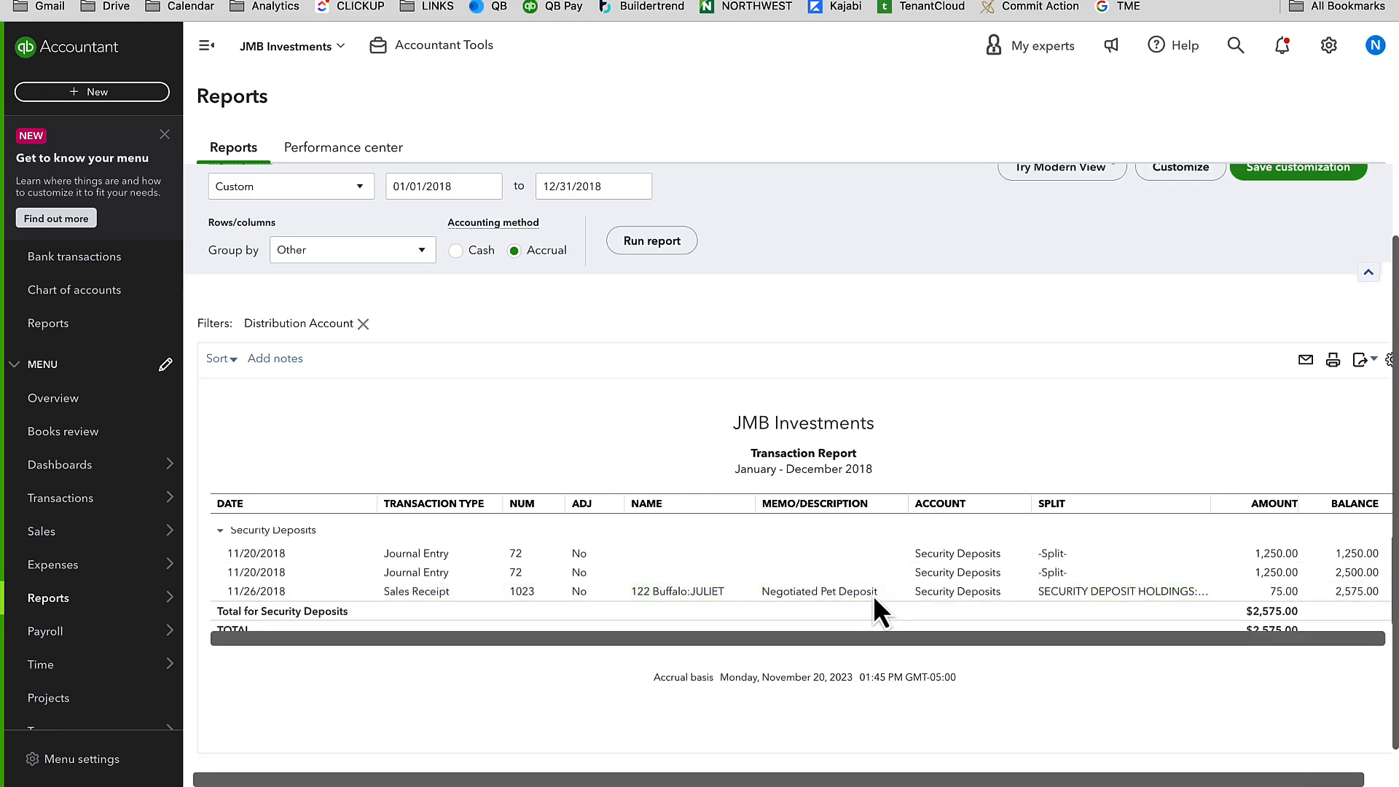
{"action": "scroll", "coordinate": [924, 583], "scroll_direction": "up", "scroll_amount": 2}
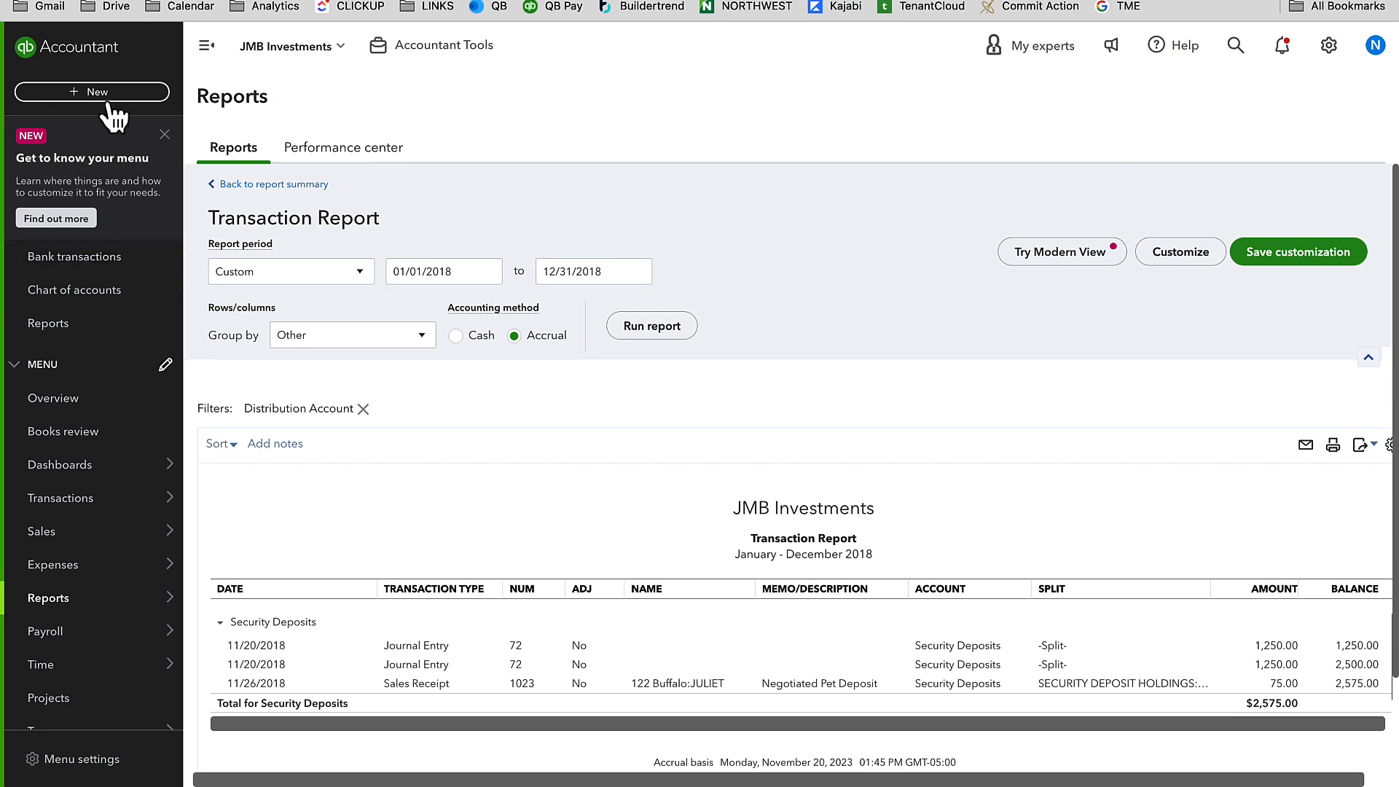
{"action": "left_click", "coordinate": [108, 92]}
{"action": "left_click", "coordinate": [447, 246]}
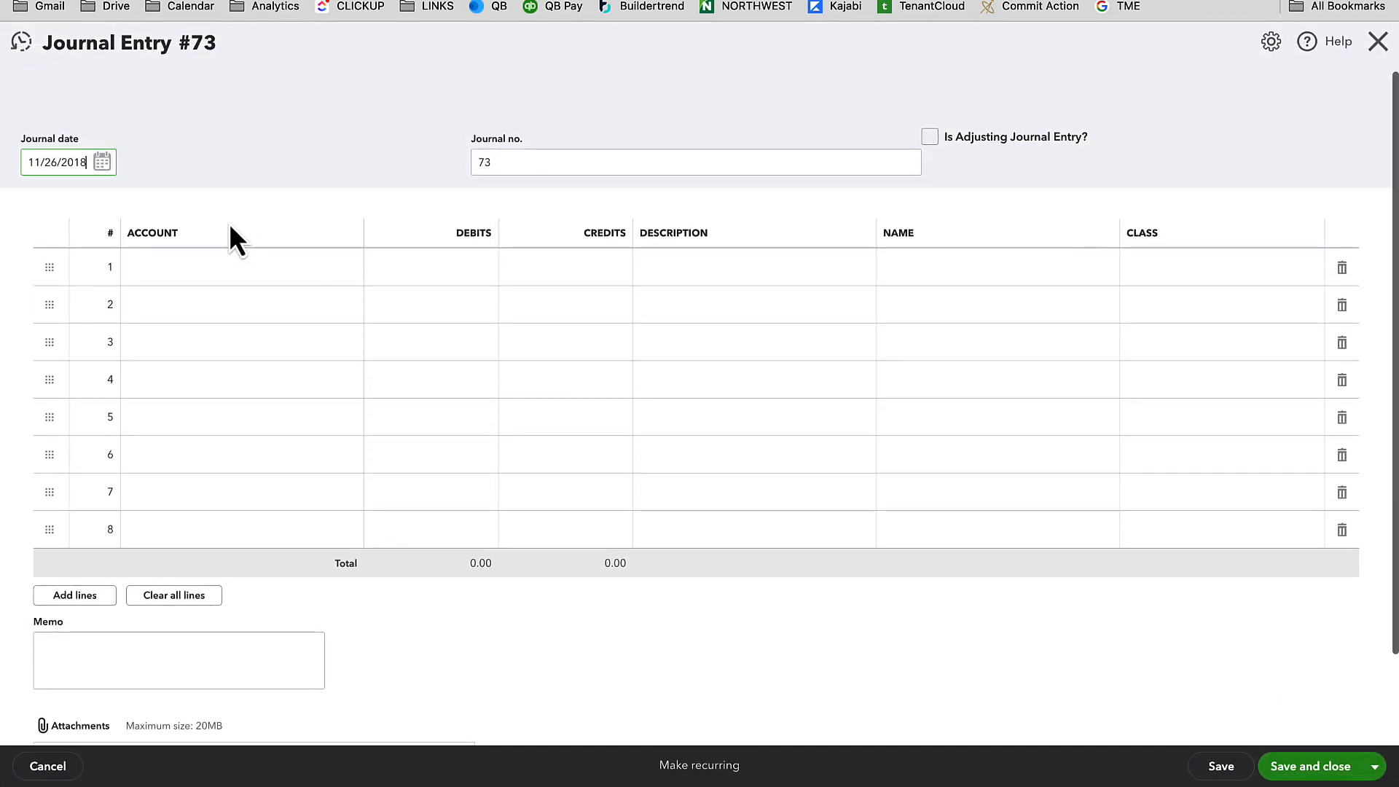
{"action": "left_click", "coordinate": [175, 270]}
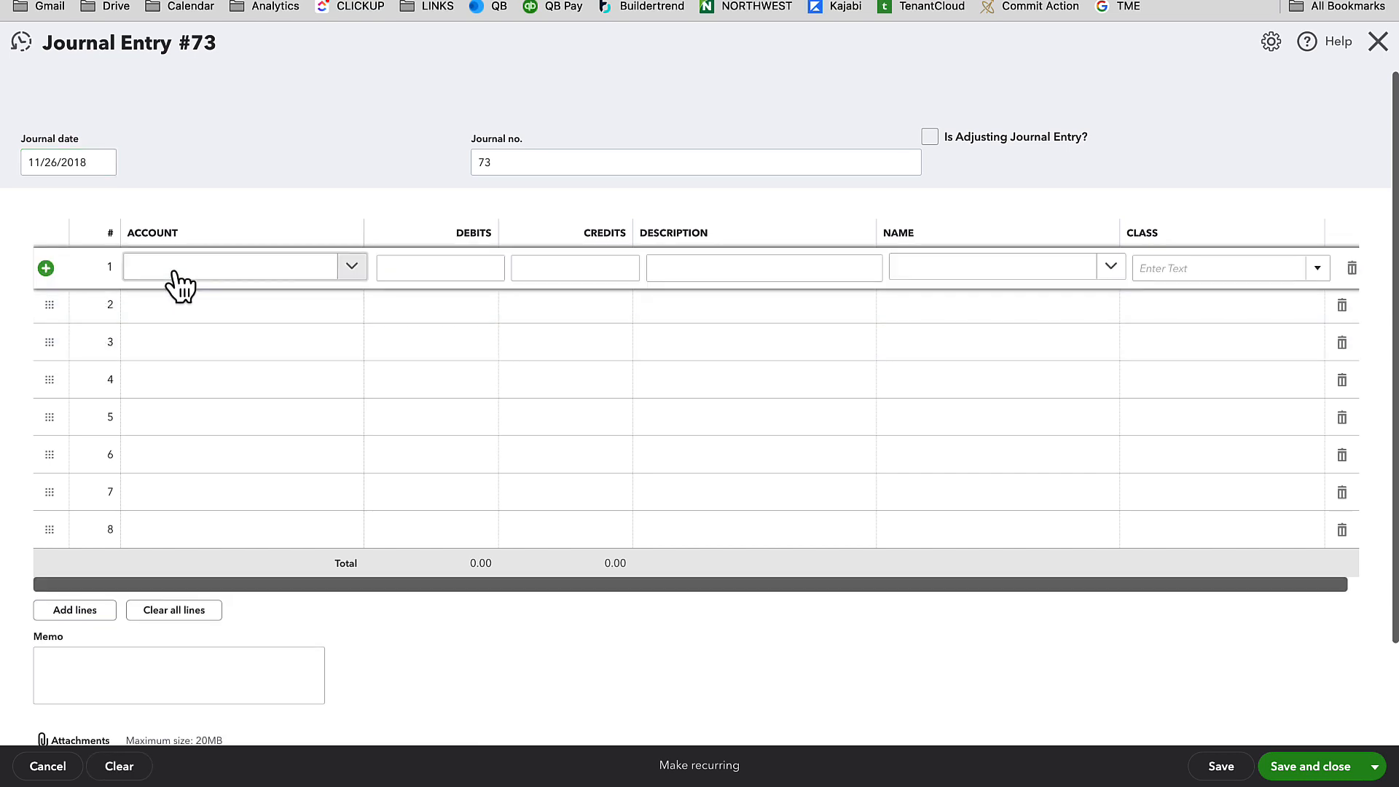
{"action": "type", "text": "JMB"}
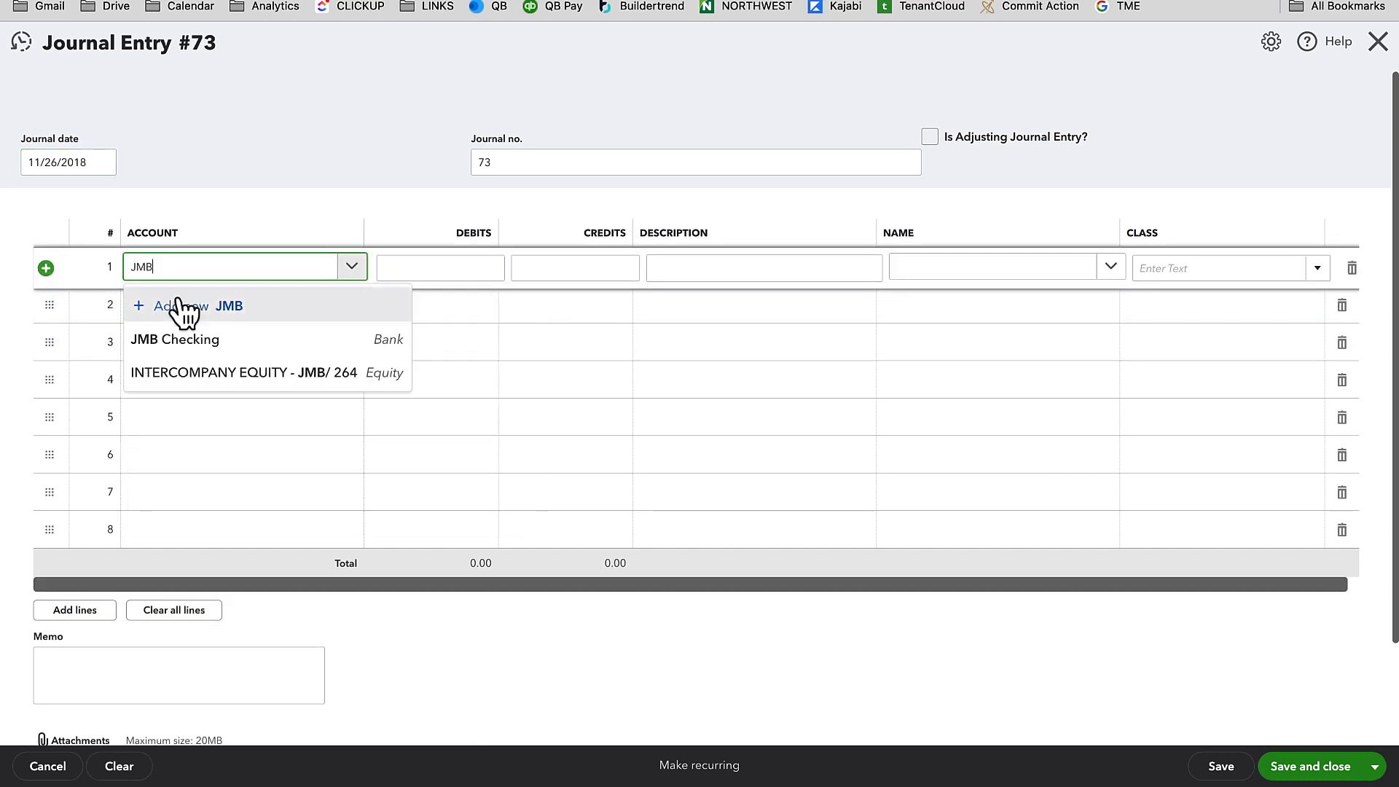
{"action": "left_click", "coordinate": [212, 337]}
{"action": "left_click", "coordinate": [484, 268]}
{"action": "left_click", "coordinate": [634, 272]}
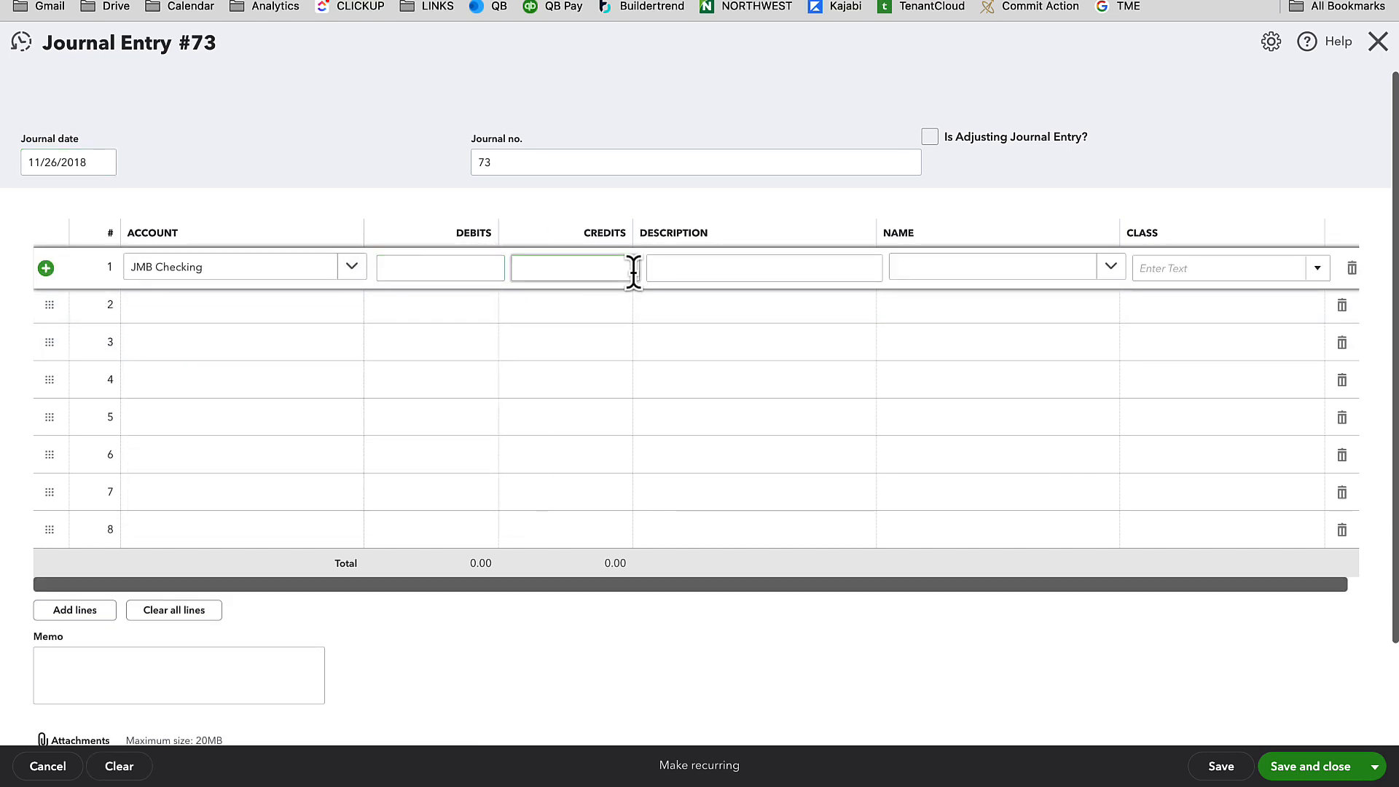
{"action": "type", "text": "2500"}
{"action": "key", "text": "Tab"}
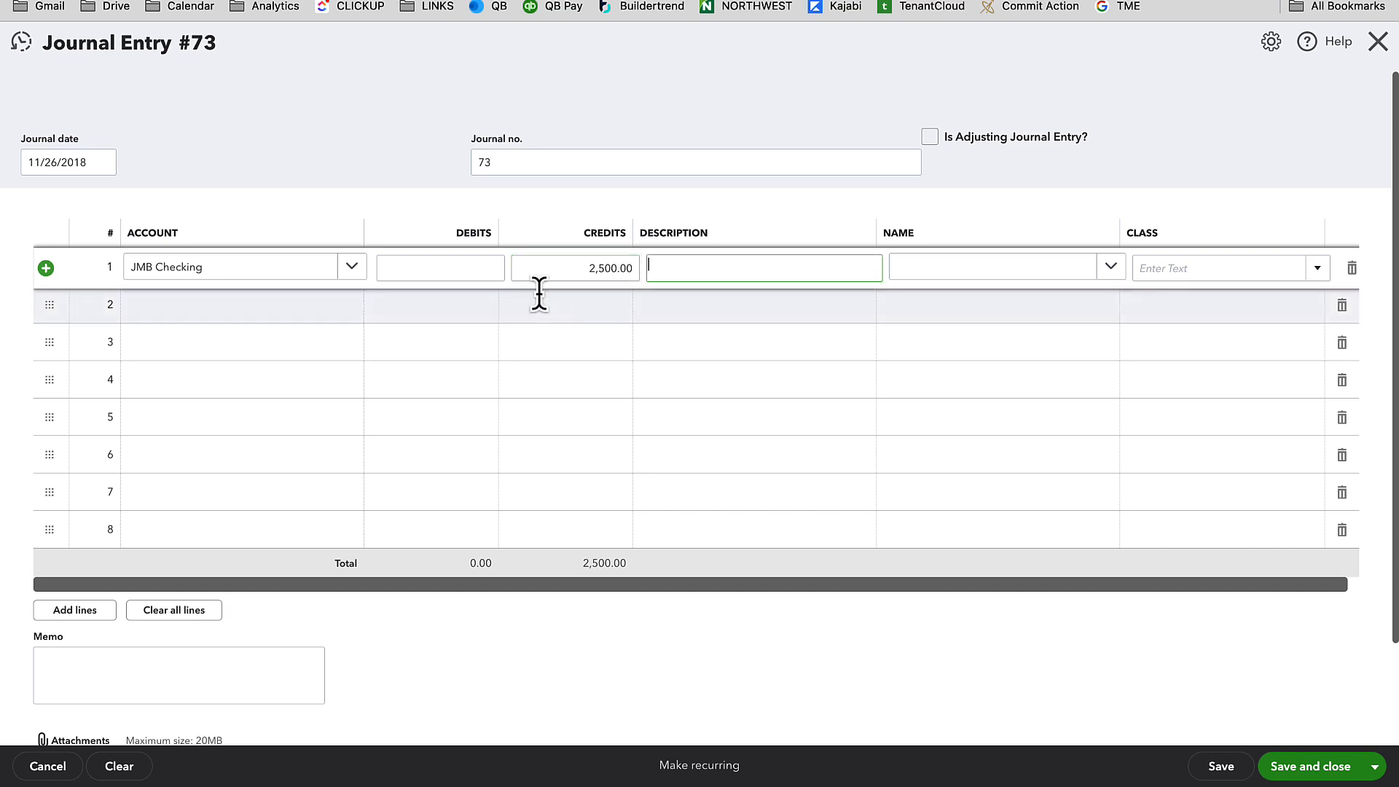
Debit 2,500.00 to the 122 BUFFALO SEC DEPOSITS account on the journal entry's second line.
{"action": "left_click", "coordinate": [195, 317]}
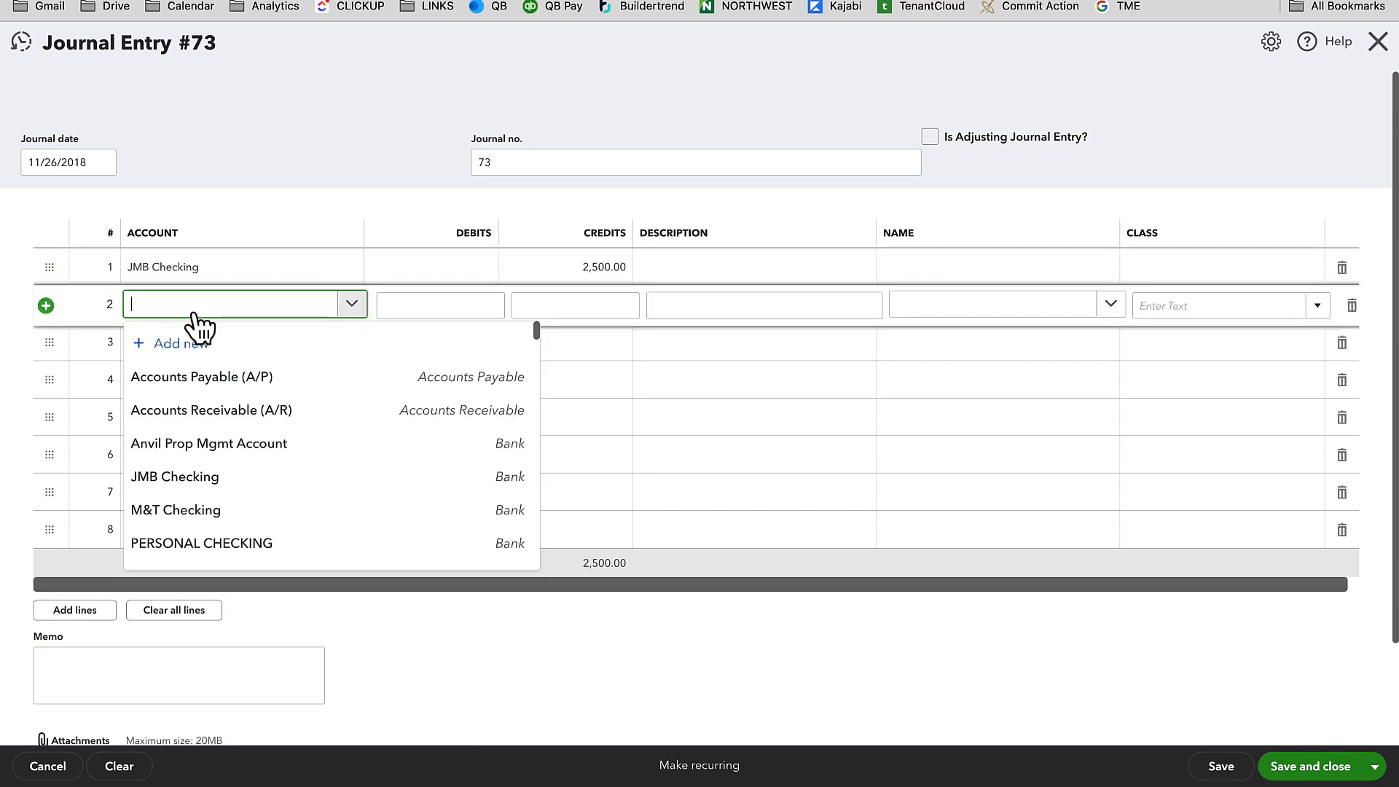
{"action": "type", "text": "122"}
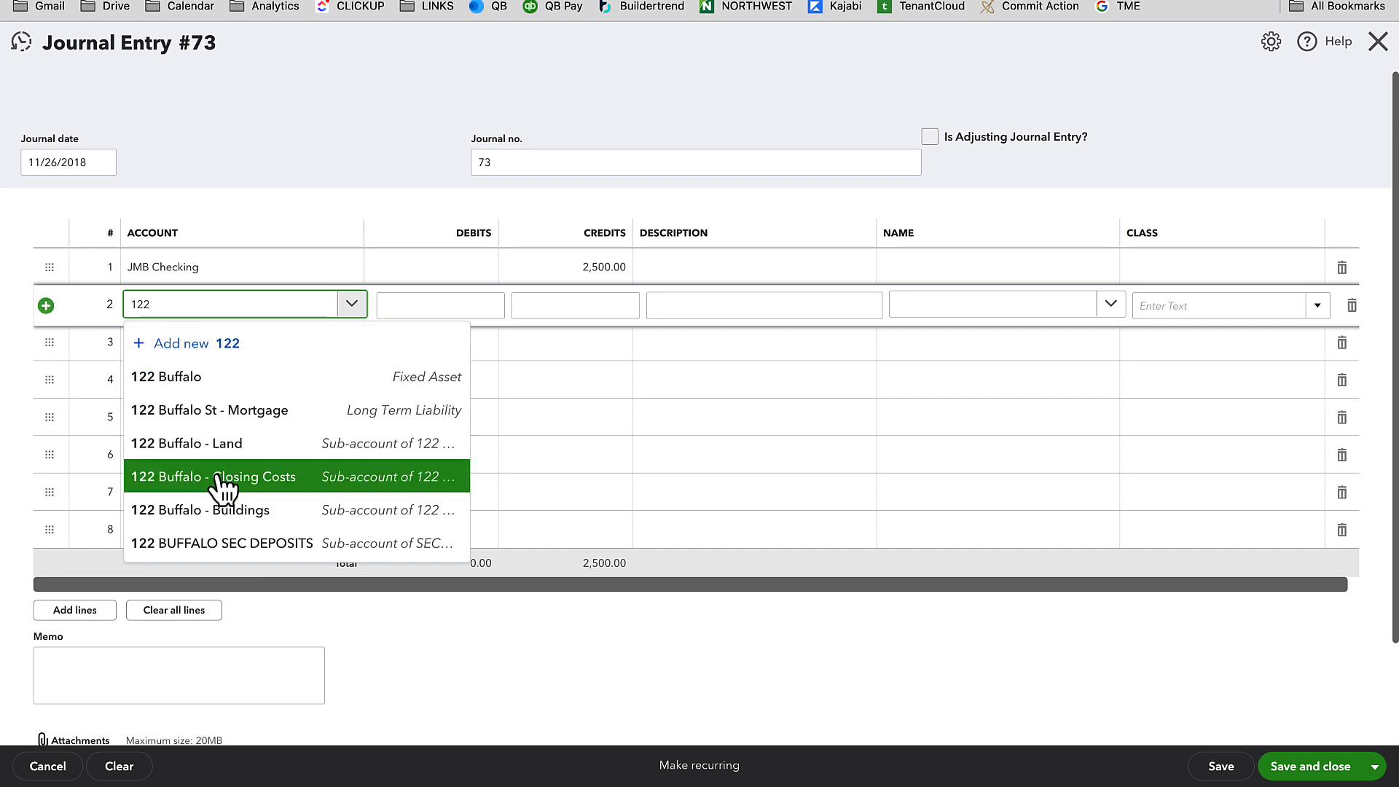
{"action": "left_click", "coordinate": [261, 545]}
Assign the class 122 Buffalo to both lines of the journal entry, then save and close it.
{"action": "left_click", "coordinate": [1210, 263]}
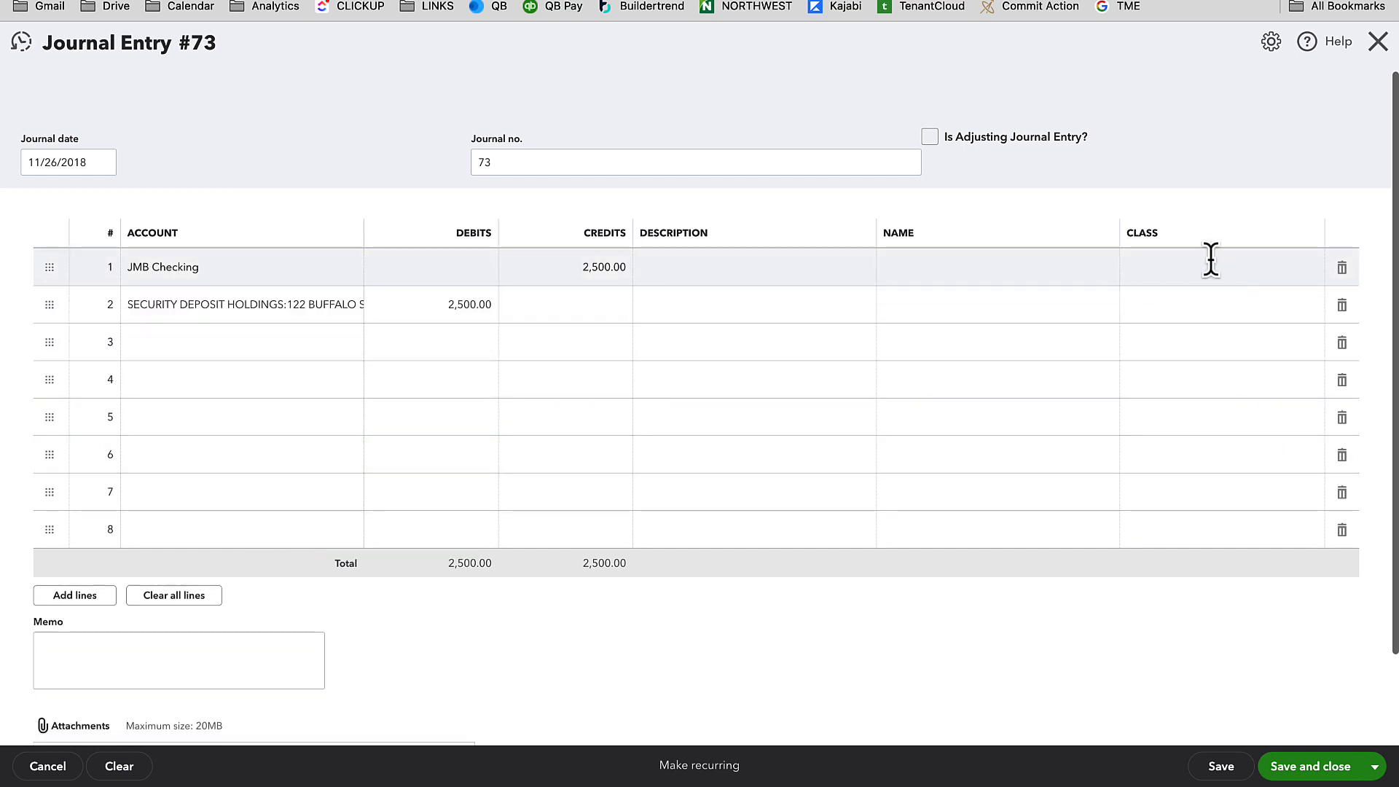
{"action": "type", "text": "122 Buffalo"}
{"action": "left_click", "coordinate": [1174, 330]}
{"action": "left_click", "coordinate": [1166, 306]}
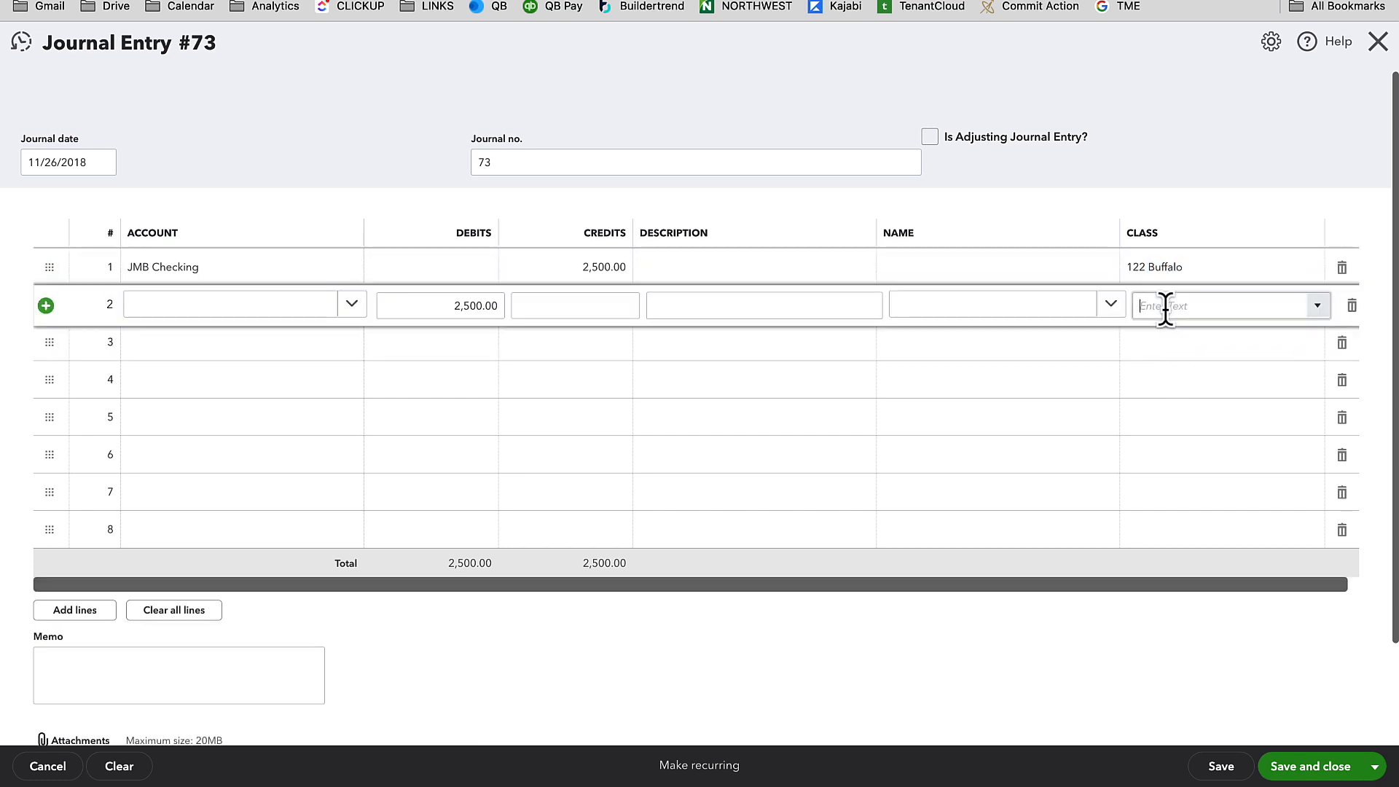
{"action": "type", "text": "122 Buffalo"}
{"action": "left_click", "coordinate": [1156, 370]}
{"action": "left_click", "coordinate": [1311, 767]}
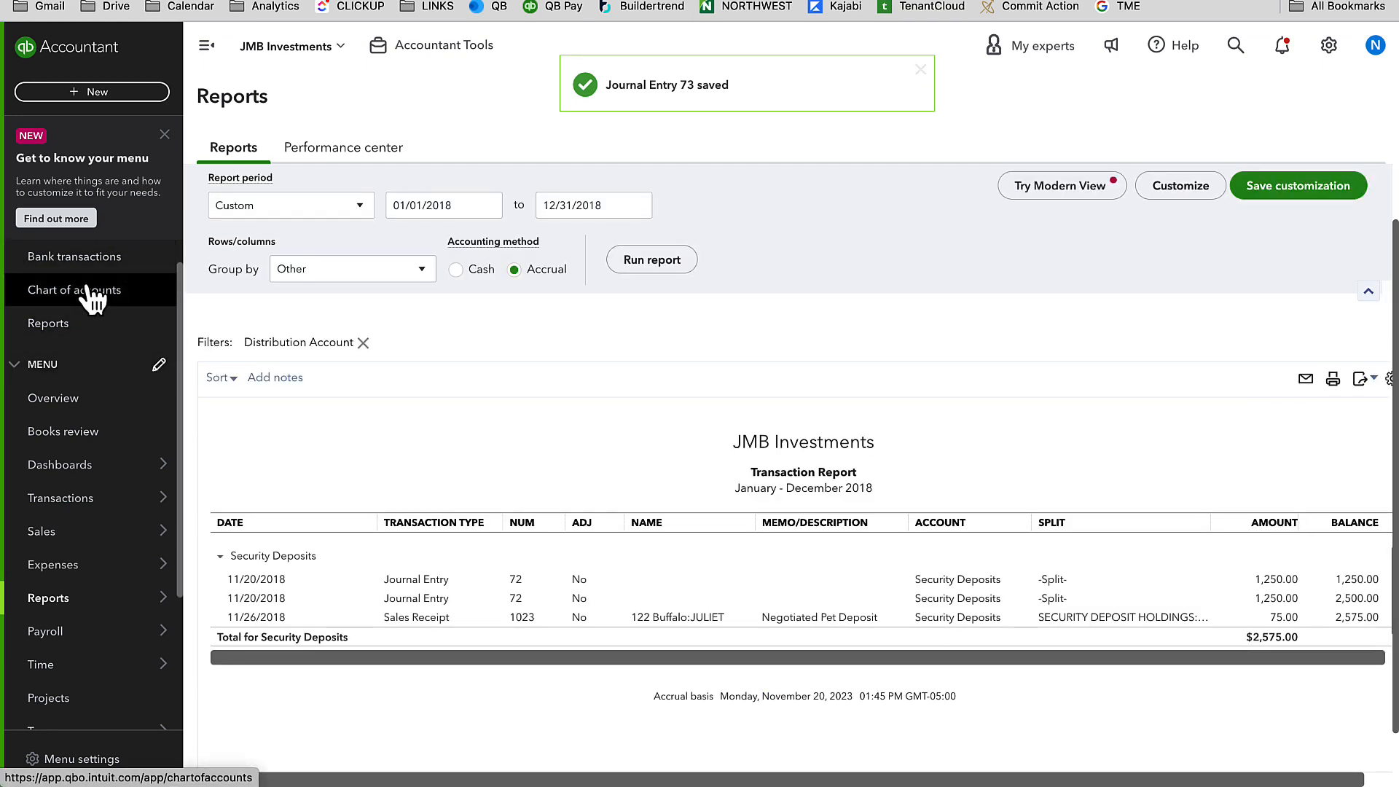
Open the custom report Balance Sheet - 2018 and compare the 122 BUFFALO SEC DEPOSITS balance with the Security Deposits liability.
{"action": "mouse_move", "coordinate": [84, 600]}
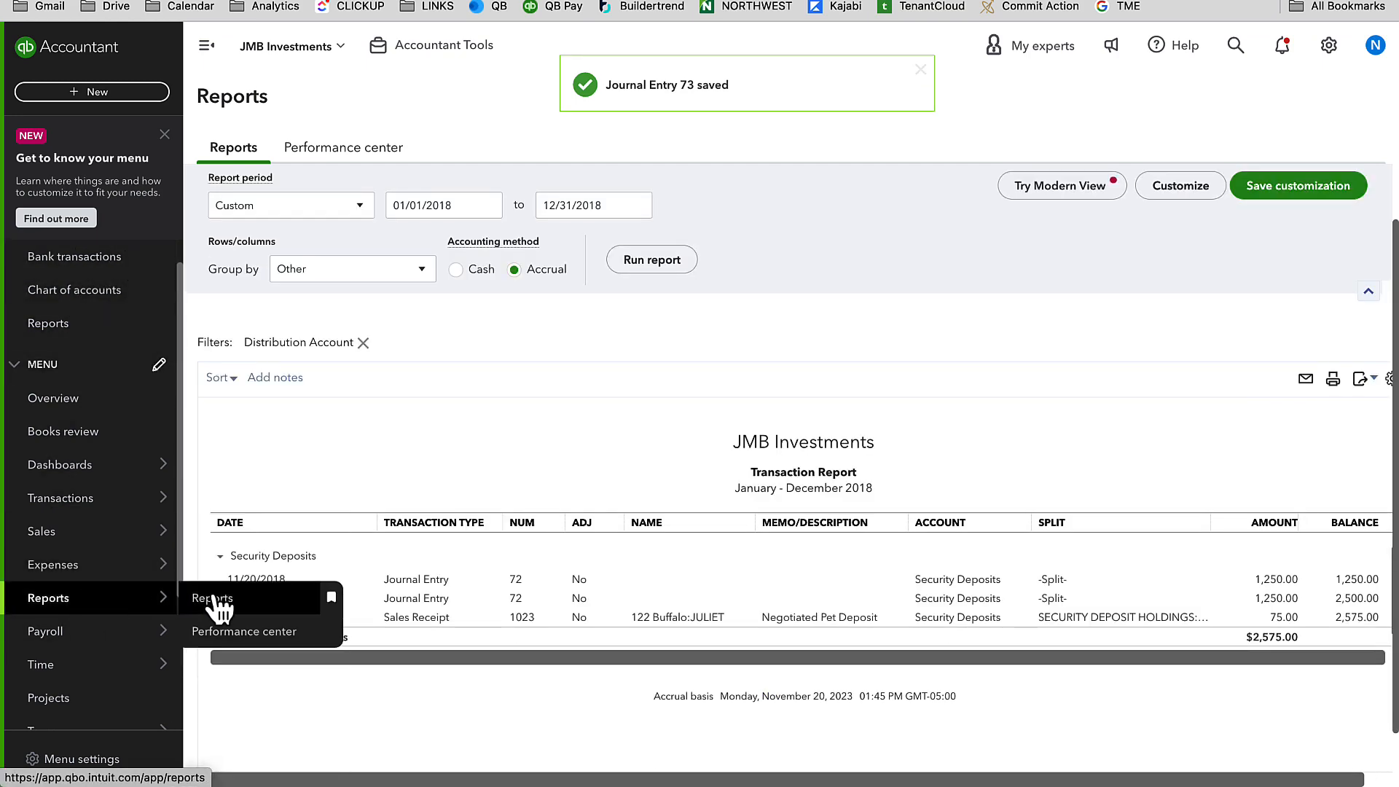
{"action": "left_click", "coordinate": [216, 603]}
{"action": "scroll", "coordinate": [291, 707], "scroll_direction": "down", "scroll_amount": 4}
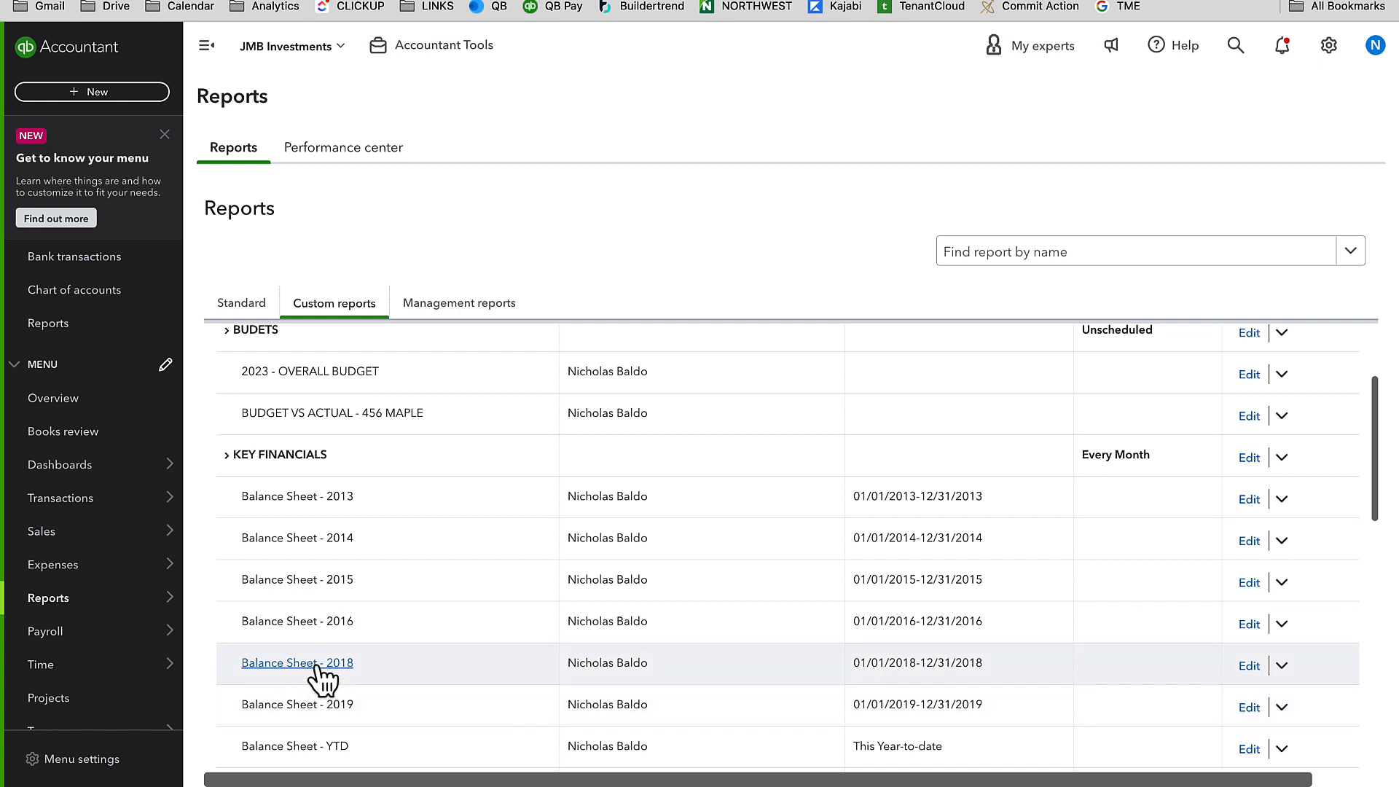
{"action": "left_click", "coordinate": [321, 665]}
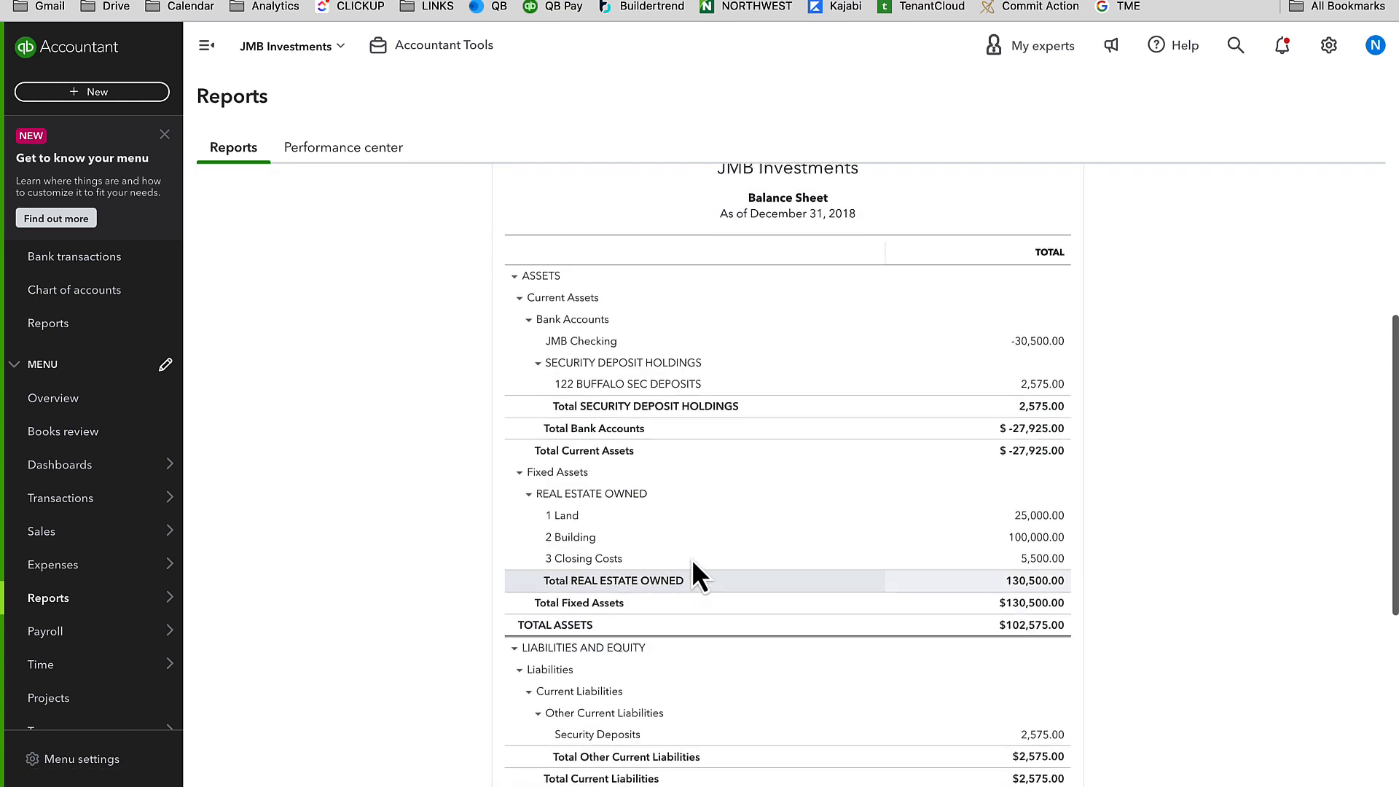
{"action": "scroll", "coordinate": [693, 561], "scroll_direction": "up", "scroll_amount": 1}
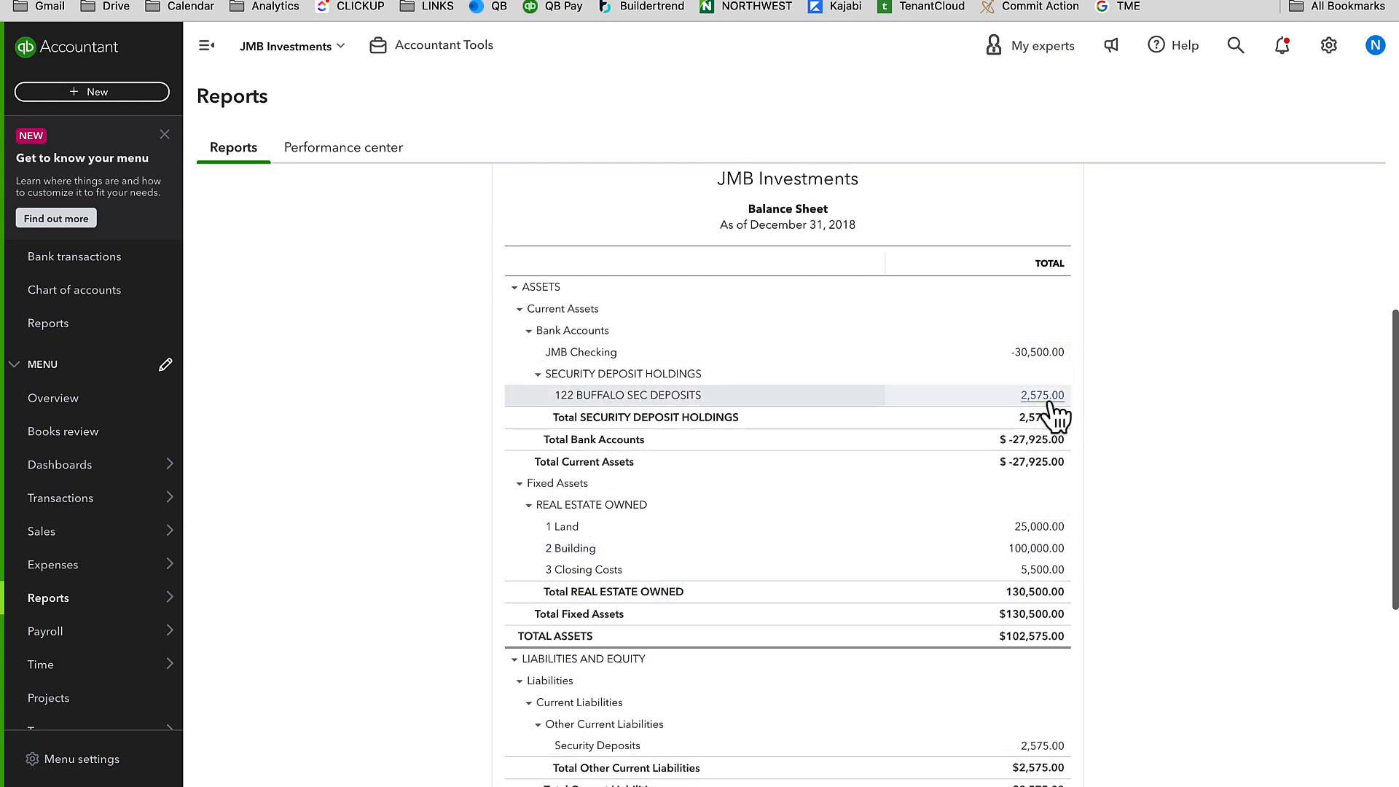
{"action": "scroll", "coordinate": [983, 580], "scroll_direction": "down", "scroll_amount": 2}
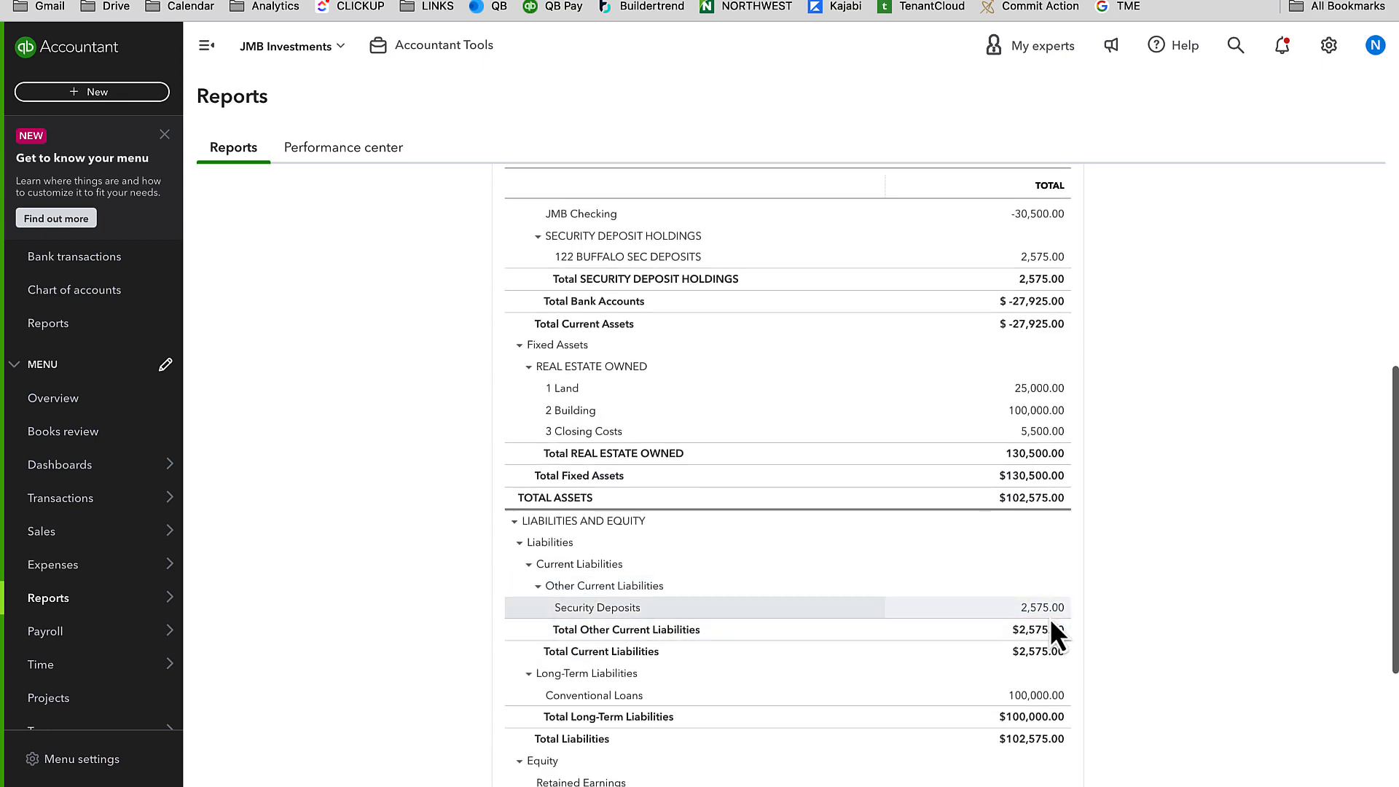
{"action": "scroll", "coordinate": [462, 428], "scroll_direction": "up", "scroll_amount": 6}
{"action": "left_click", "coordinate": [292, 339]}
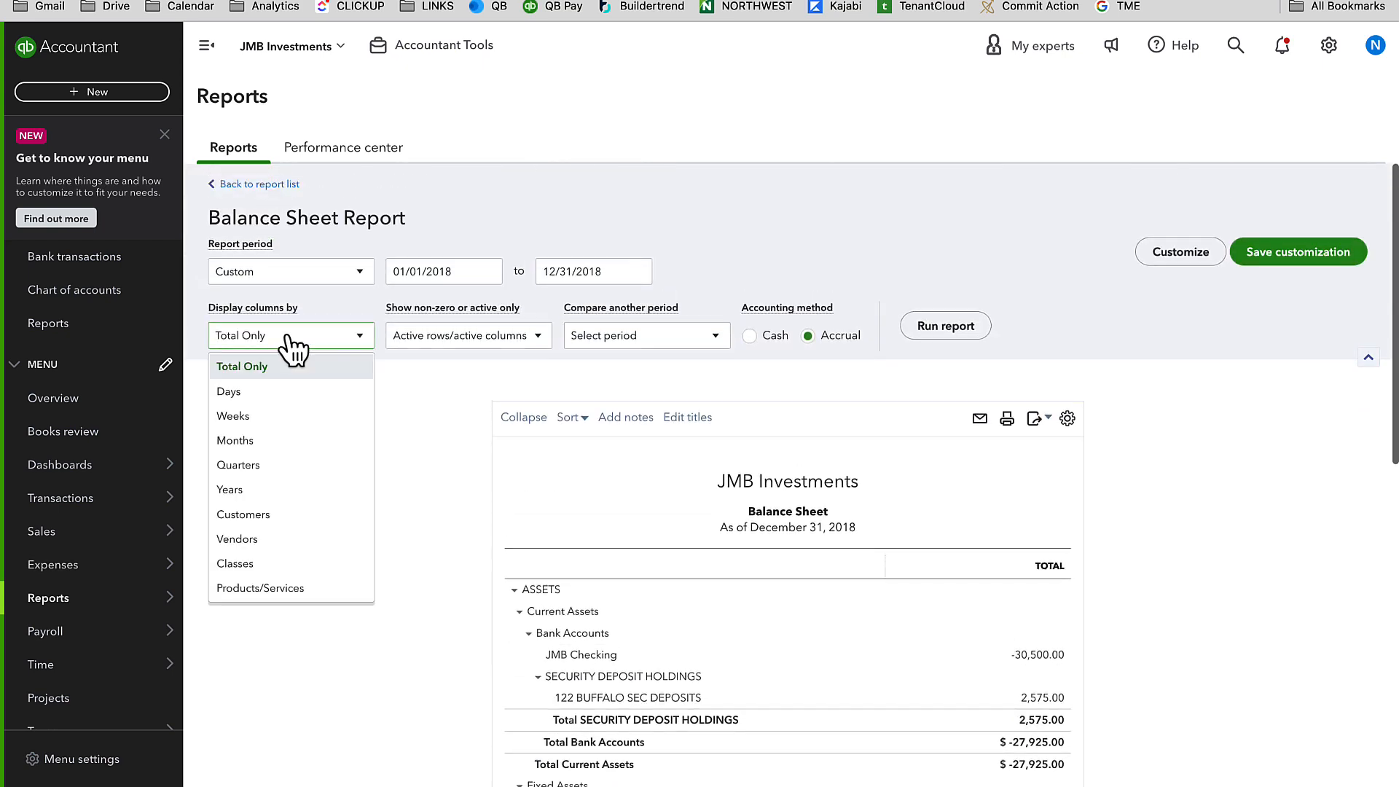
{"action": "left_click", "coordinate": [455, 485]}
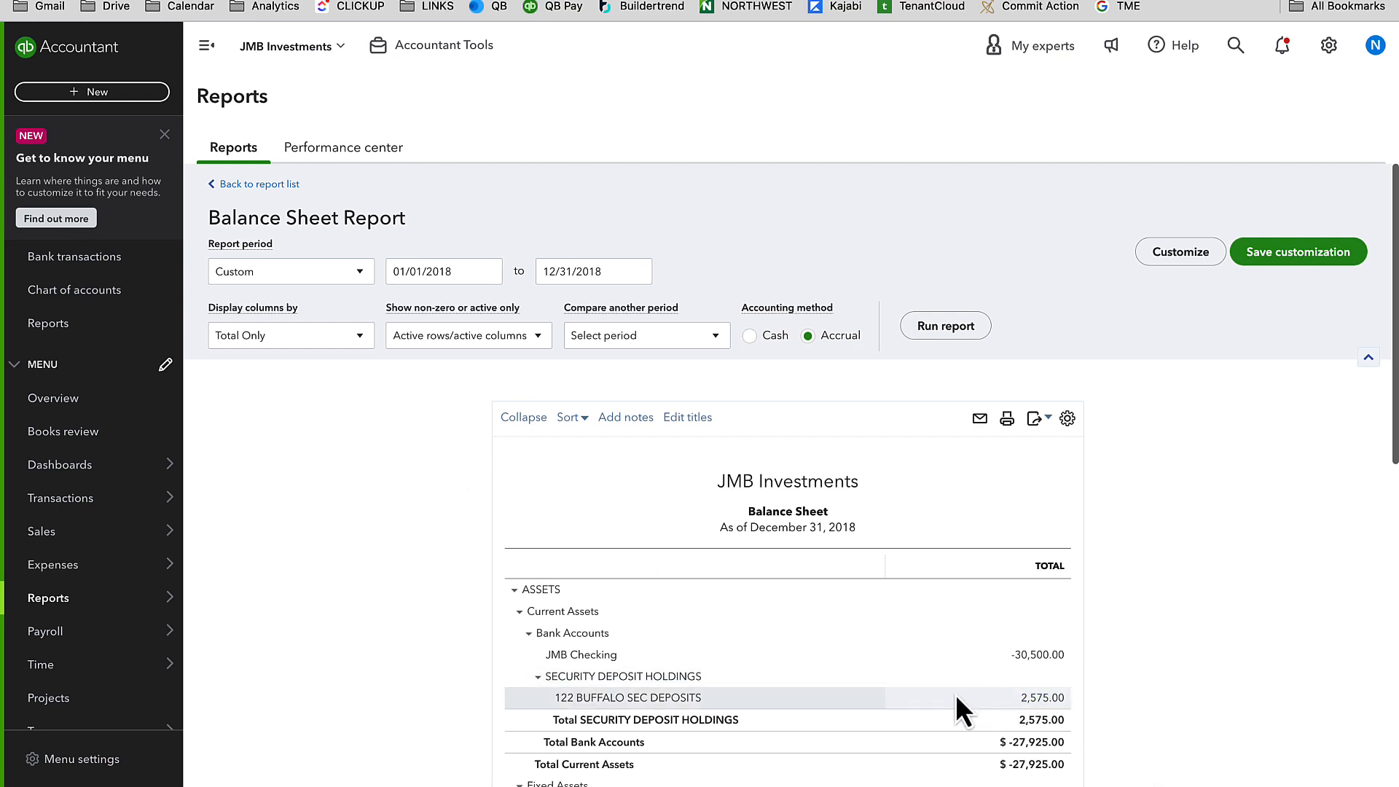
Start a new journal entry dated 12/01/2018.
{"action": "left_click", "coordinate": [117, 99]}
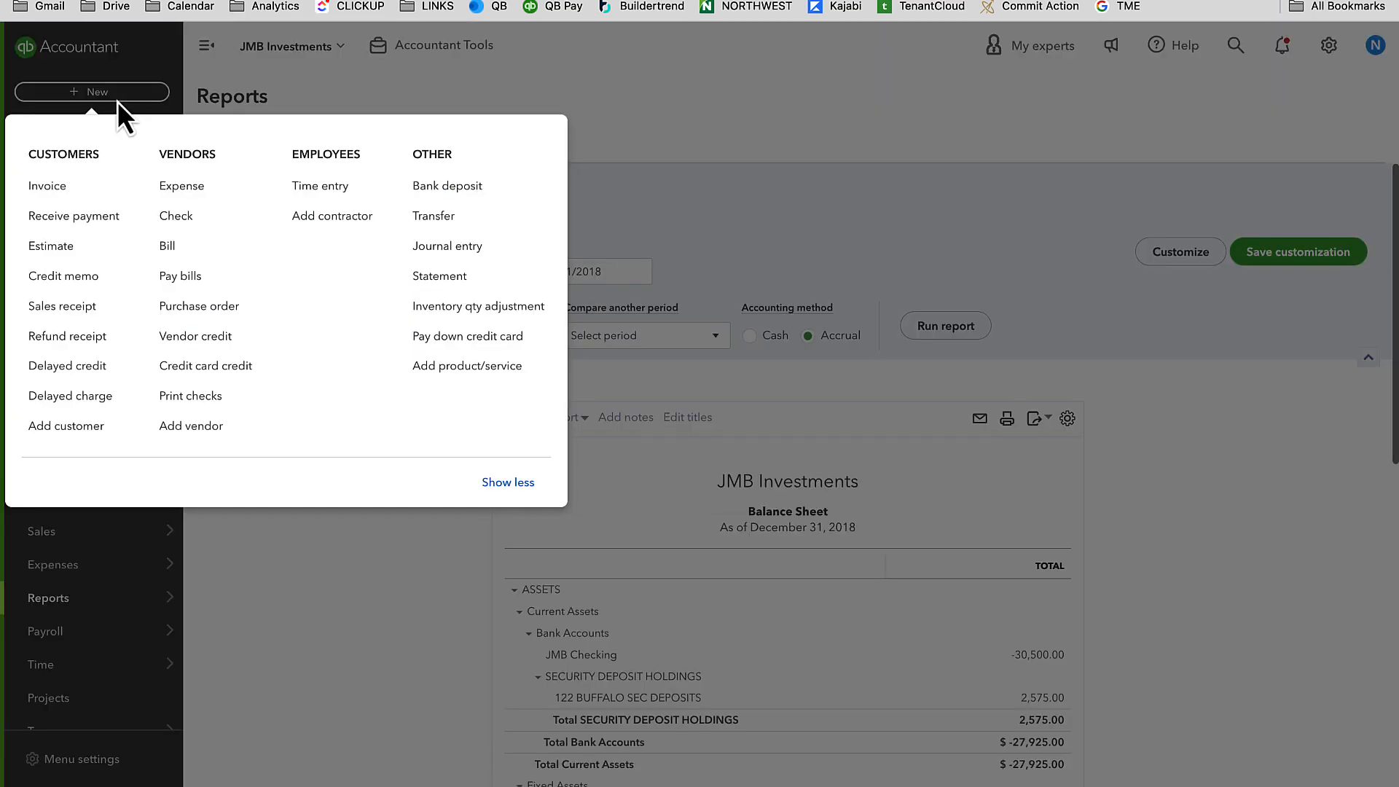
{"action": "left_click", "coordinate": [472, 247]}
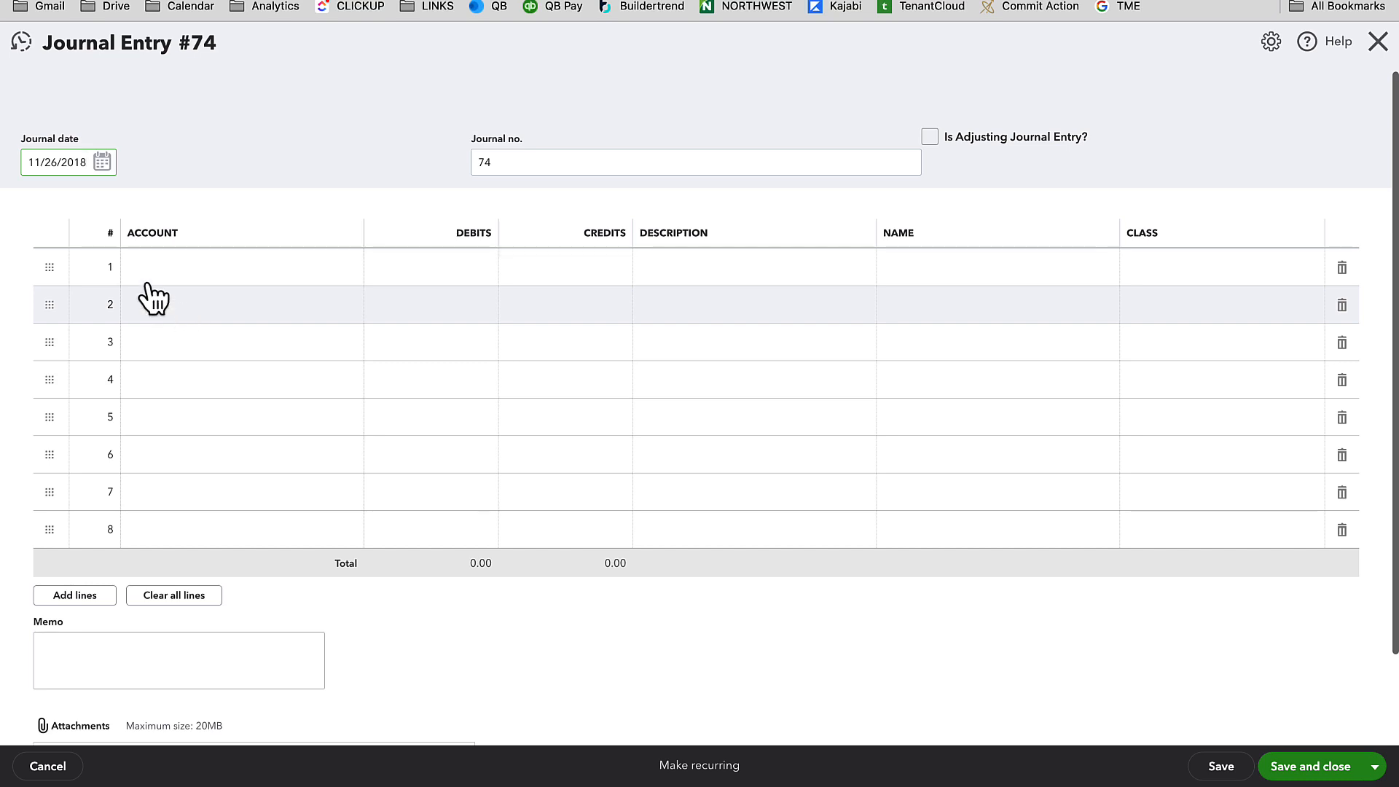
{"action": "left_click", "coordinate": [103, 162]}
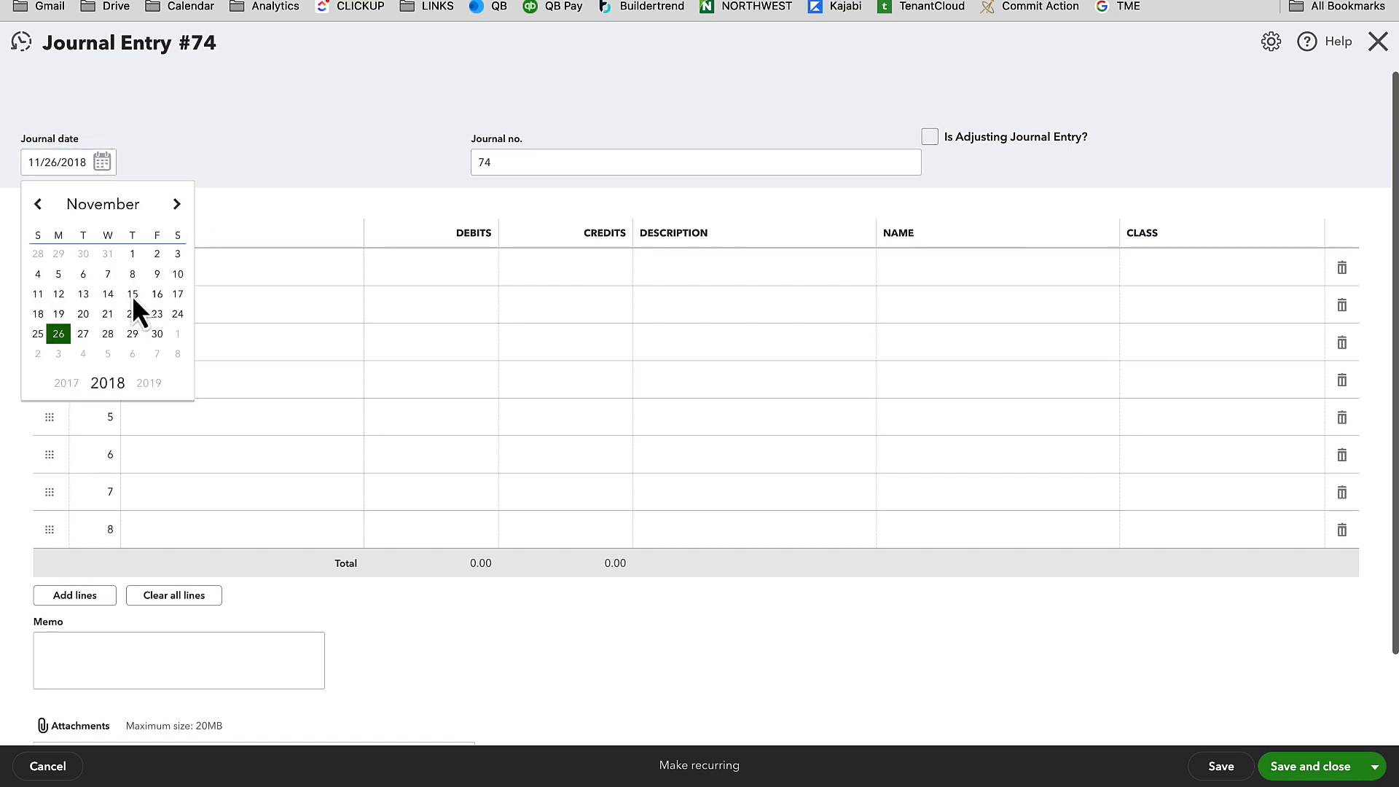
{"action": "left_click", "coordinate": [177, 334]}
Debit 4.50 to the 122 BUFFALO SEC DEPOSITS account on the first line, with the class 122 Buffalo.
{"action": "left_click", "coordinate": [213, 271]}
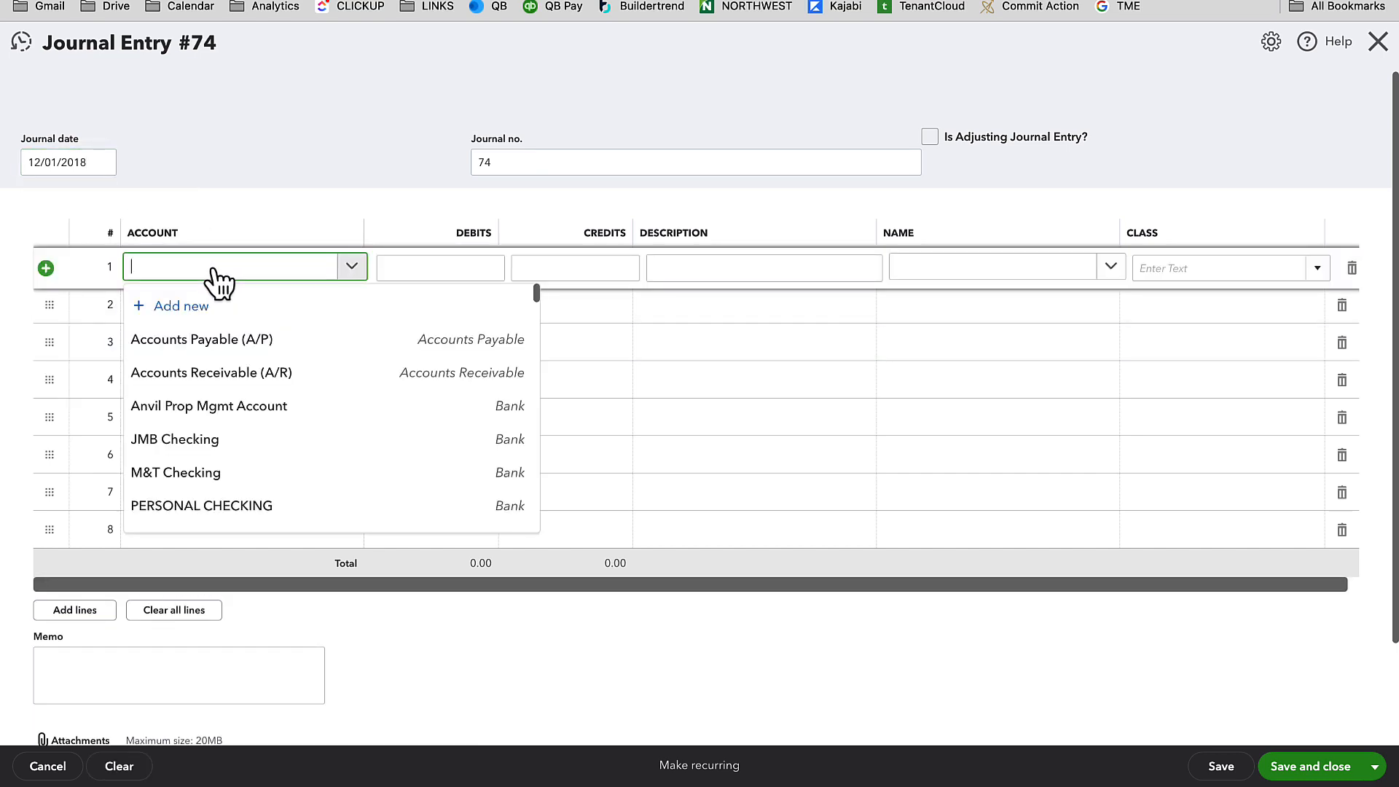
{"action": "type", "text": "122"}
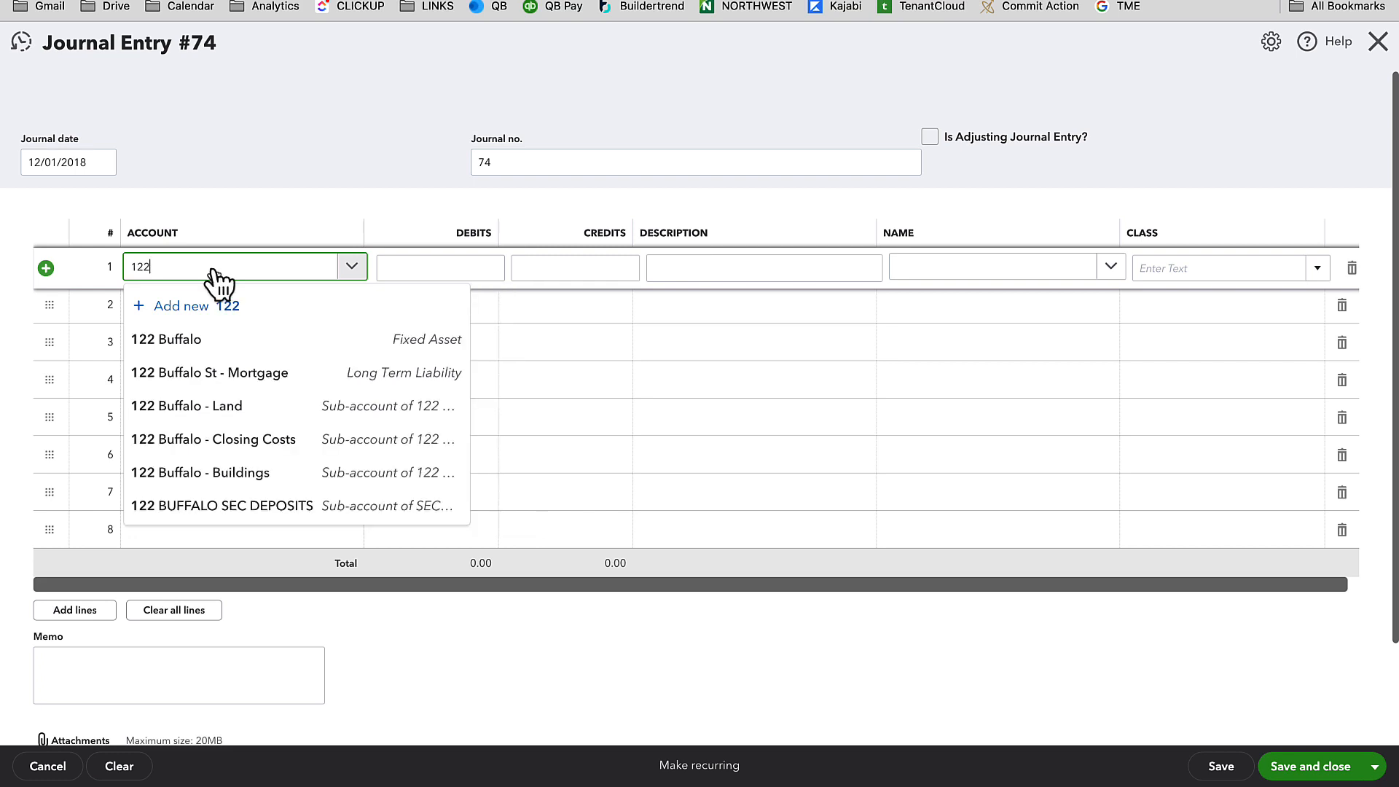
{"action": "left_click", "coordinate": [251, 505]}
{"action": "left_click", "coordinate": [446, 270]}
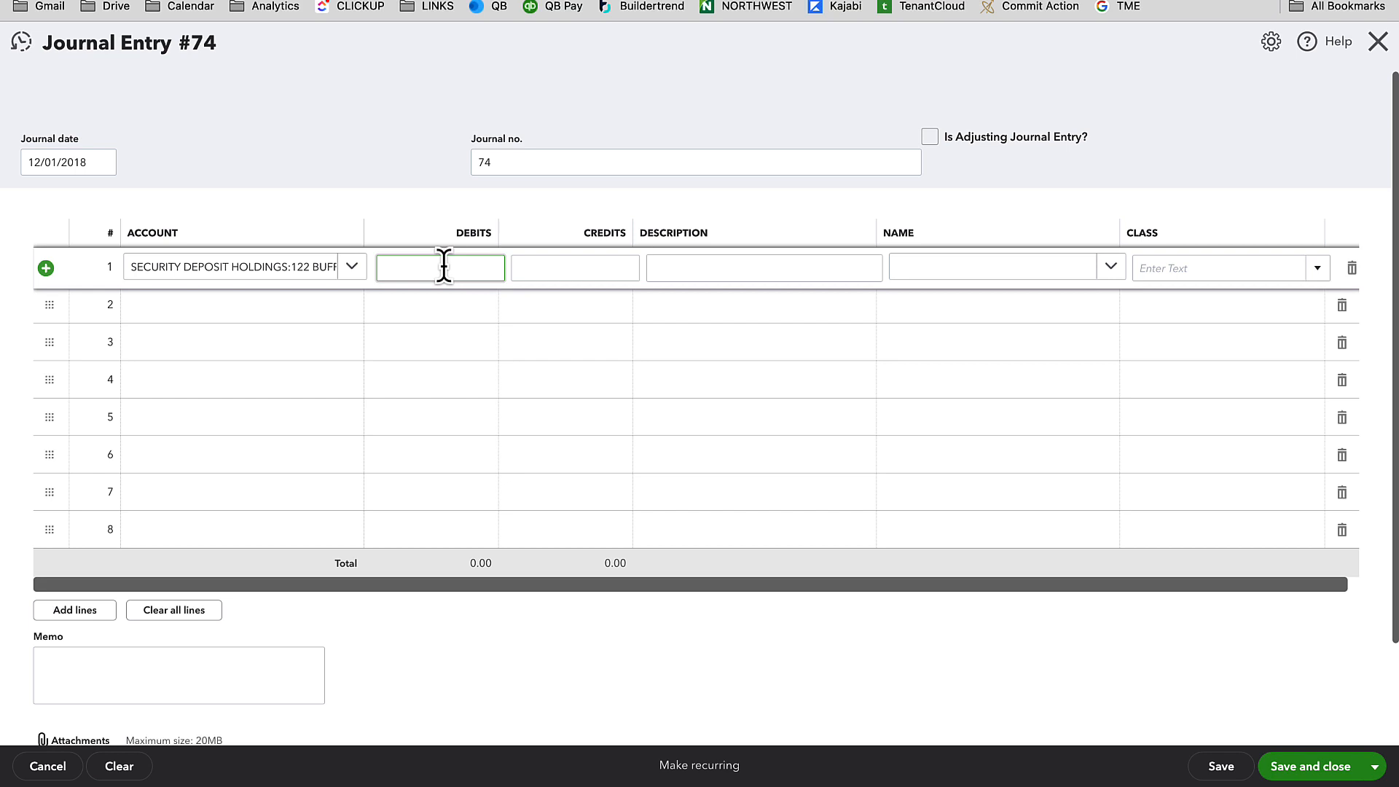
{"action": "type", "text": "4.50"}
{"action": "key", "text": "Tab"}
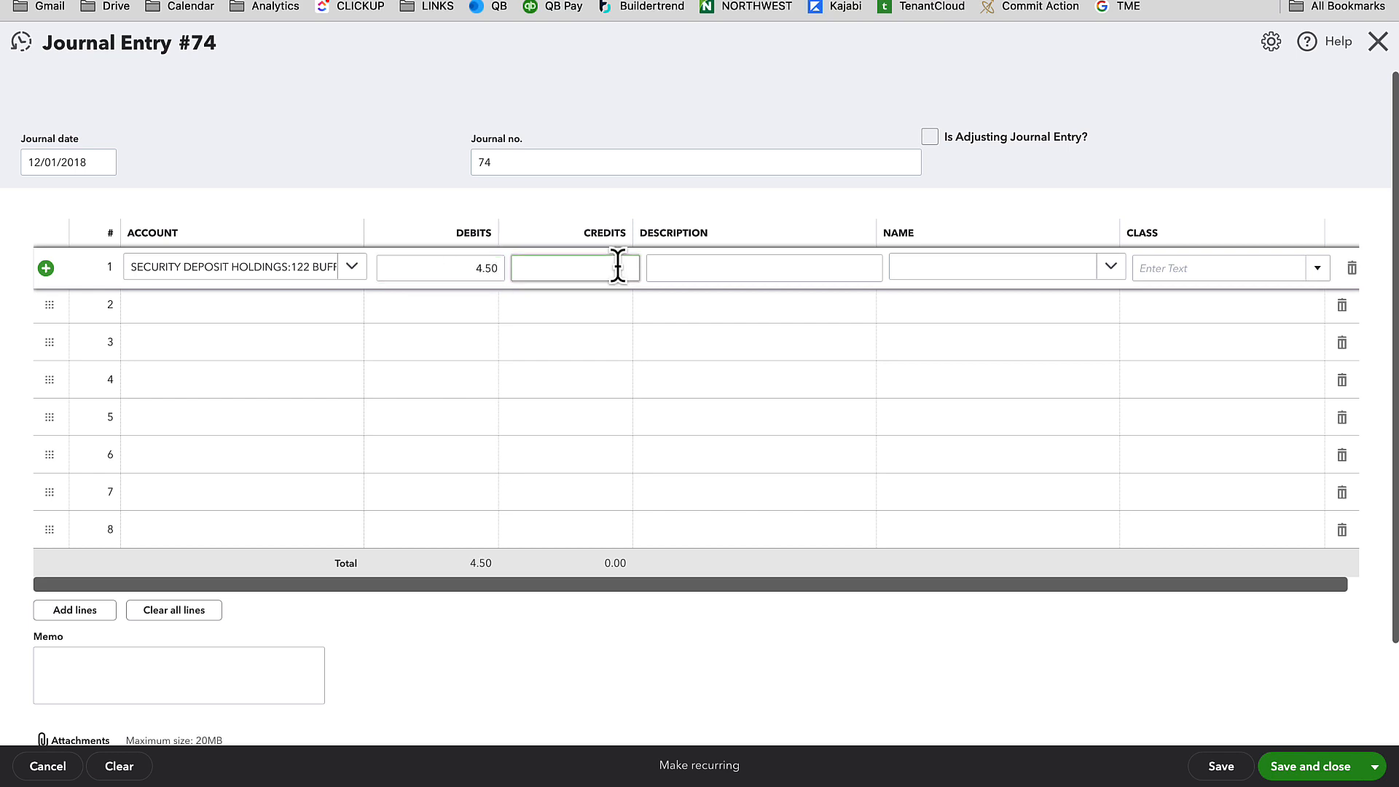
{"action": "left_click", "coordinate": [265, 180]}
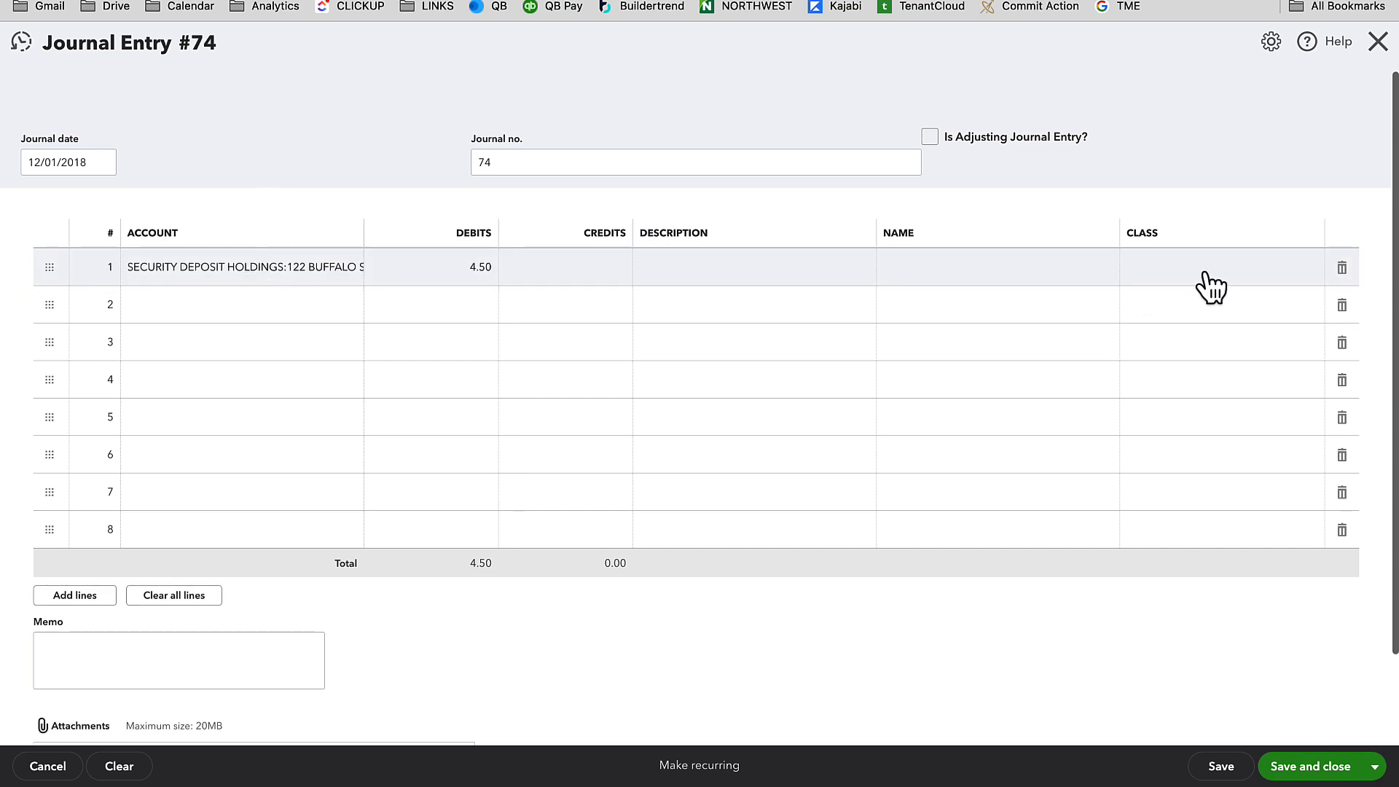
{"action": "left_click", "coordinate": [1177, 269]}
{"action": "type", "text": "122"}
{"action": "left_click", "coordinate": [1167, 328]}
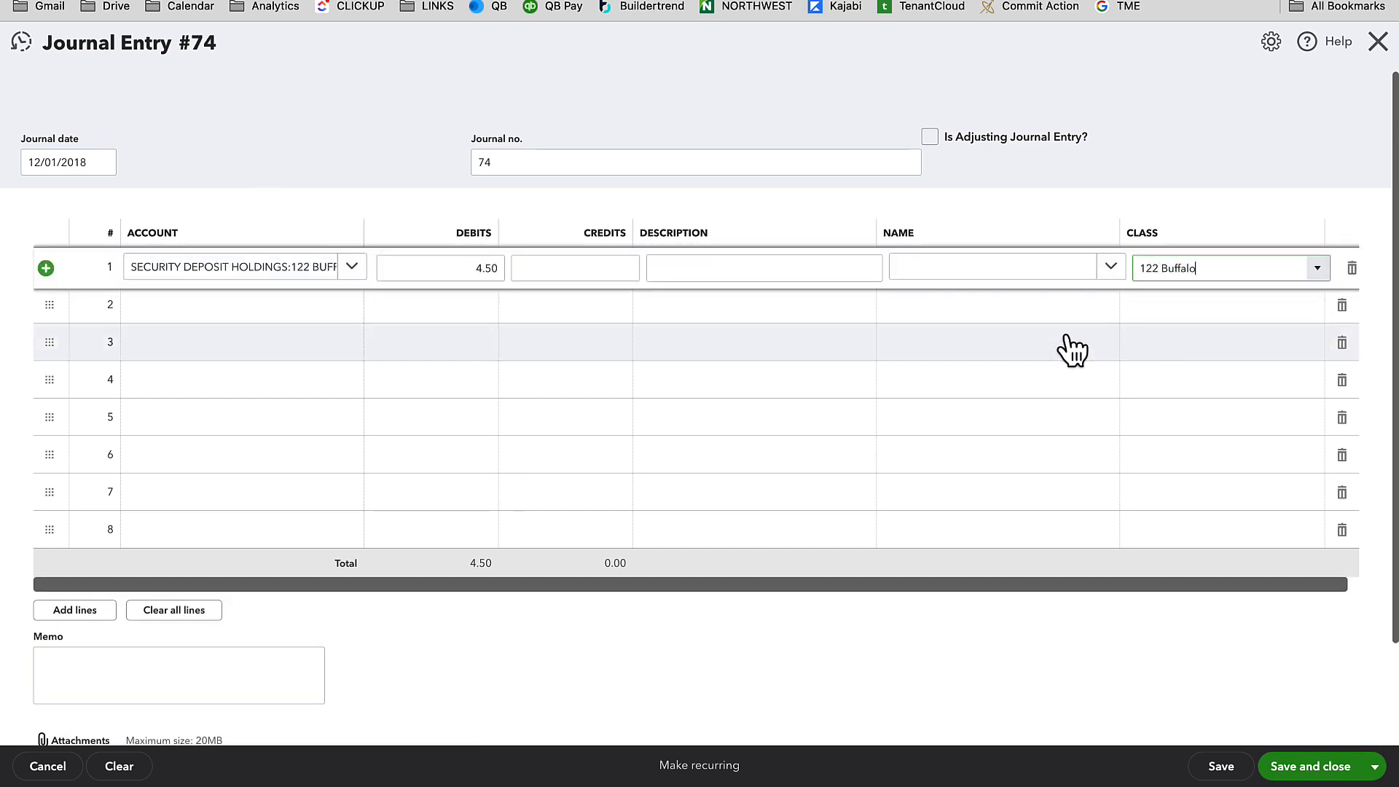
Start a new account for the second line with type Other Current Liabilities and detail type Rents in trust - Liability.
{"action": "left_click", "coordinate": [241, 302]}
{"action": "left_click", "coordinate": [188, 312]}
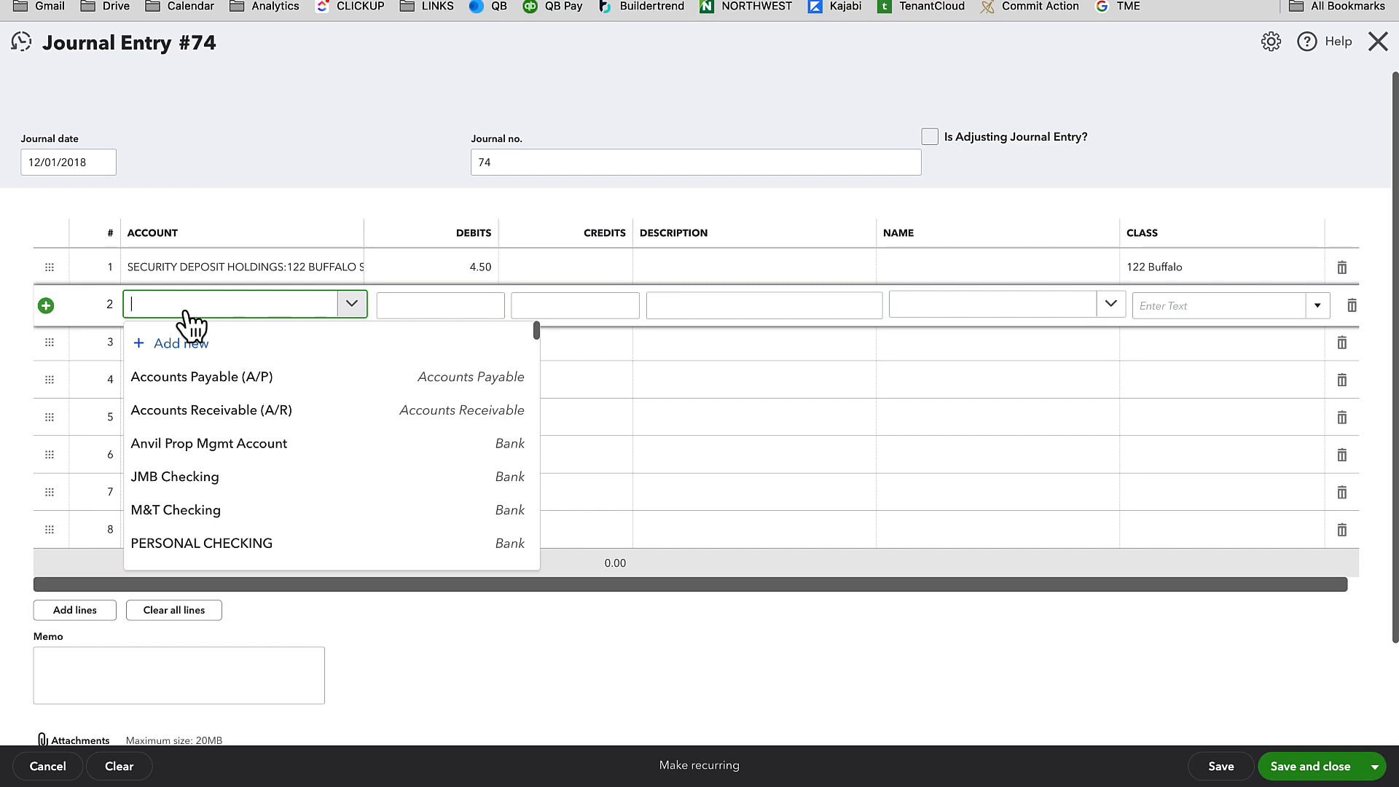
{"action": "left_click", "coordinate": [219, 353]}
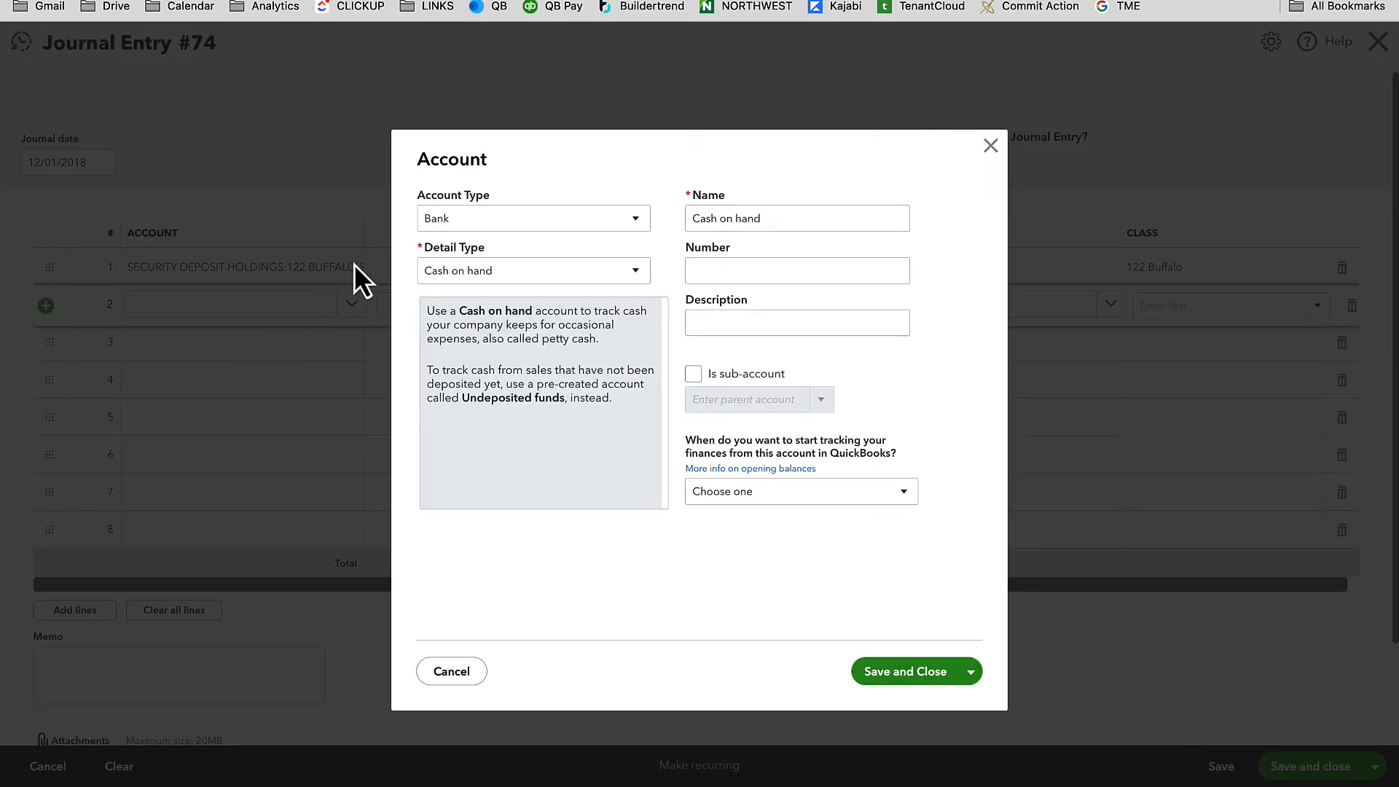
{"action": "left_click", "coordinate": [470, 220]}
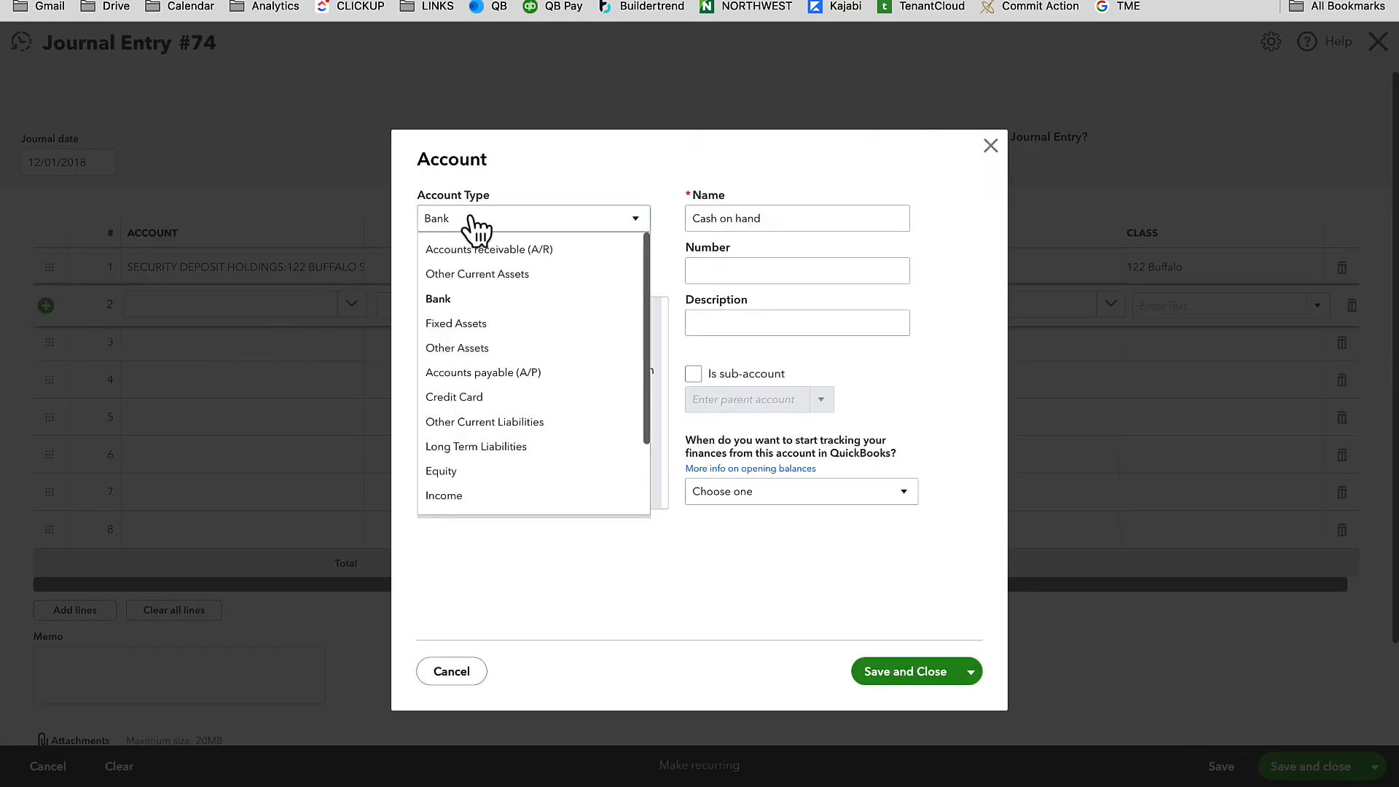
{"action": "left_click", "coordinate": [456, 427]}
{"action": "left_click", "coordinate": [475, 282]}
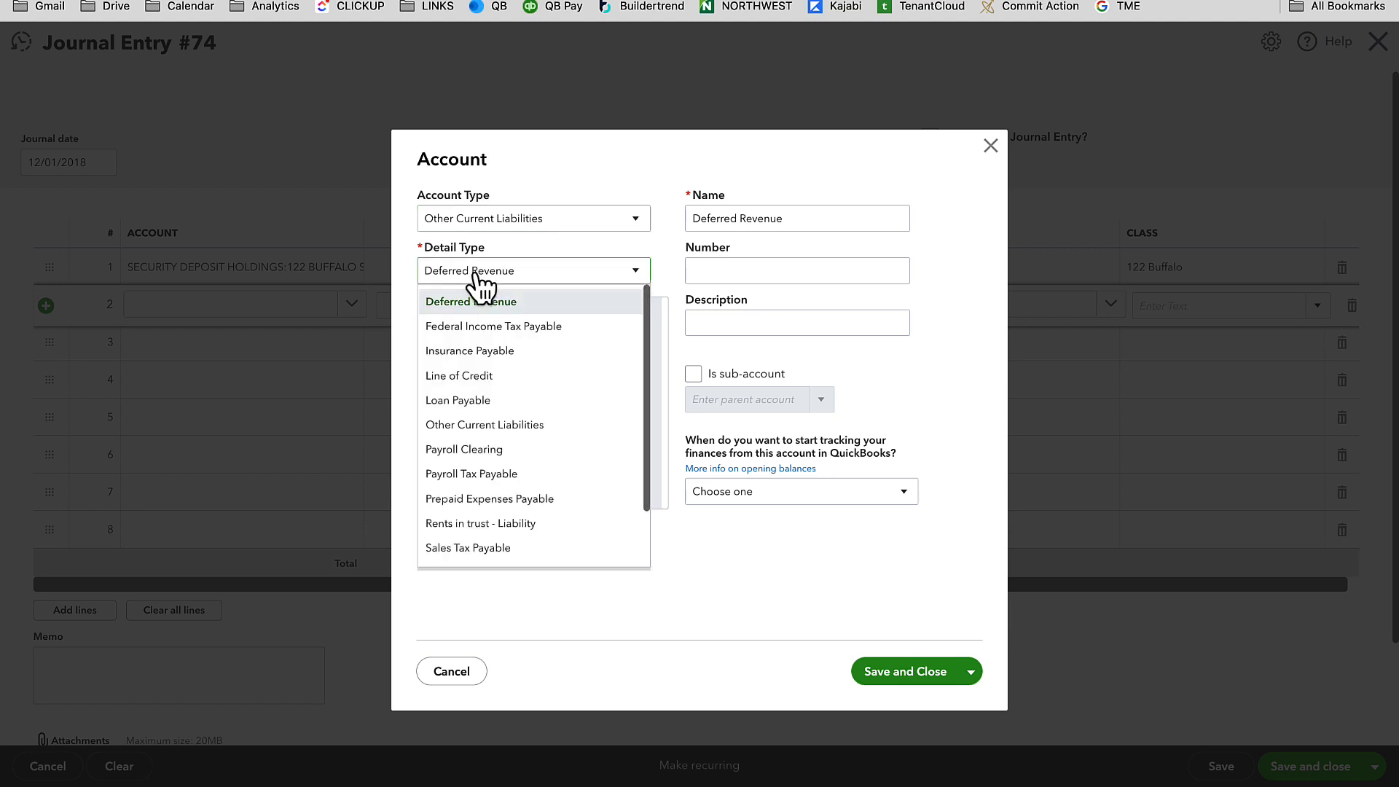
{"action": "scroll", "coordinate": [490, 496], "scroll_direction": "down", "scroll_amount": 2}
{"action": "left_click", "coordinate": [484, 456]}
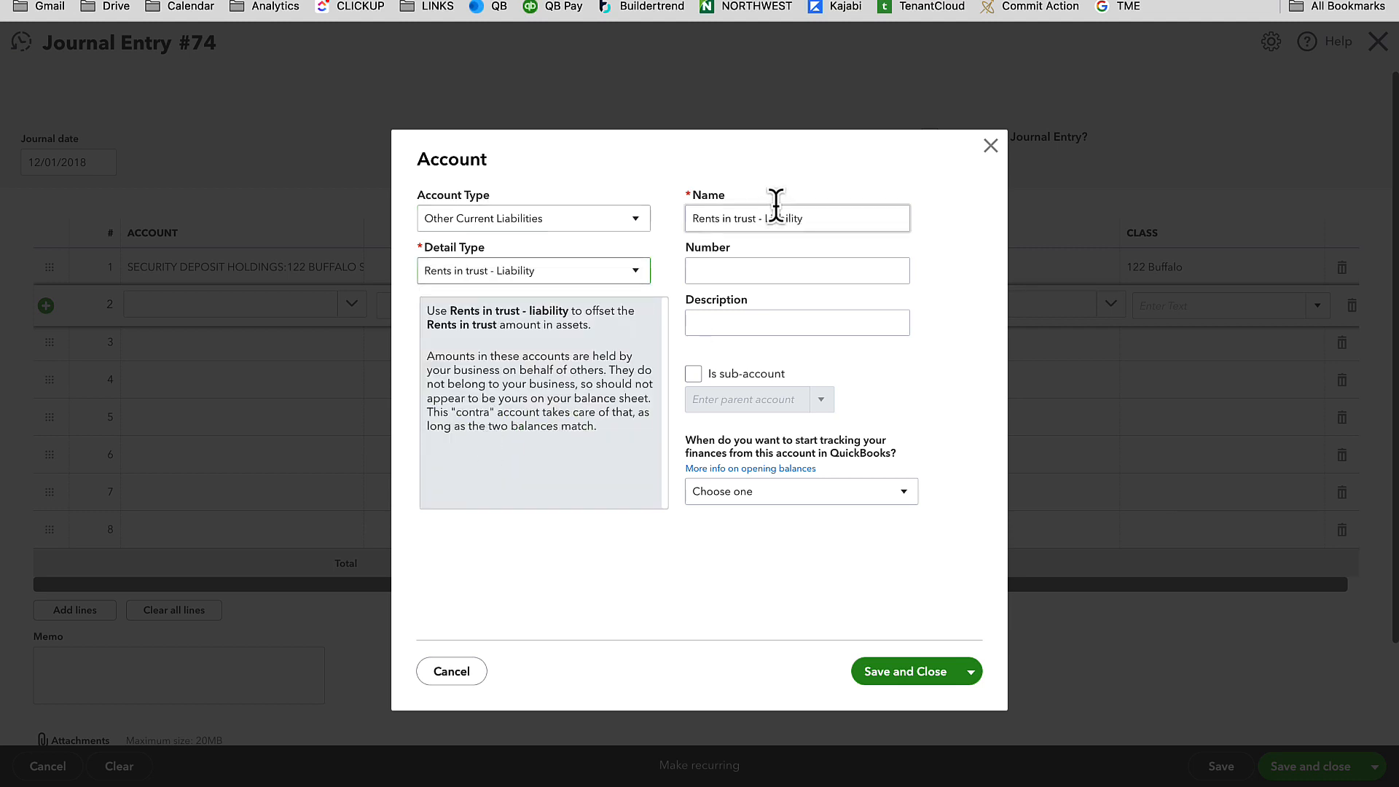
Name the new account Interest on Security Deposits.
{"action": "triple_click", "coordinate": [776, 213]}
{"action": "type", "text": "Security Deposits"}
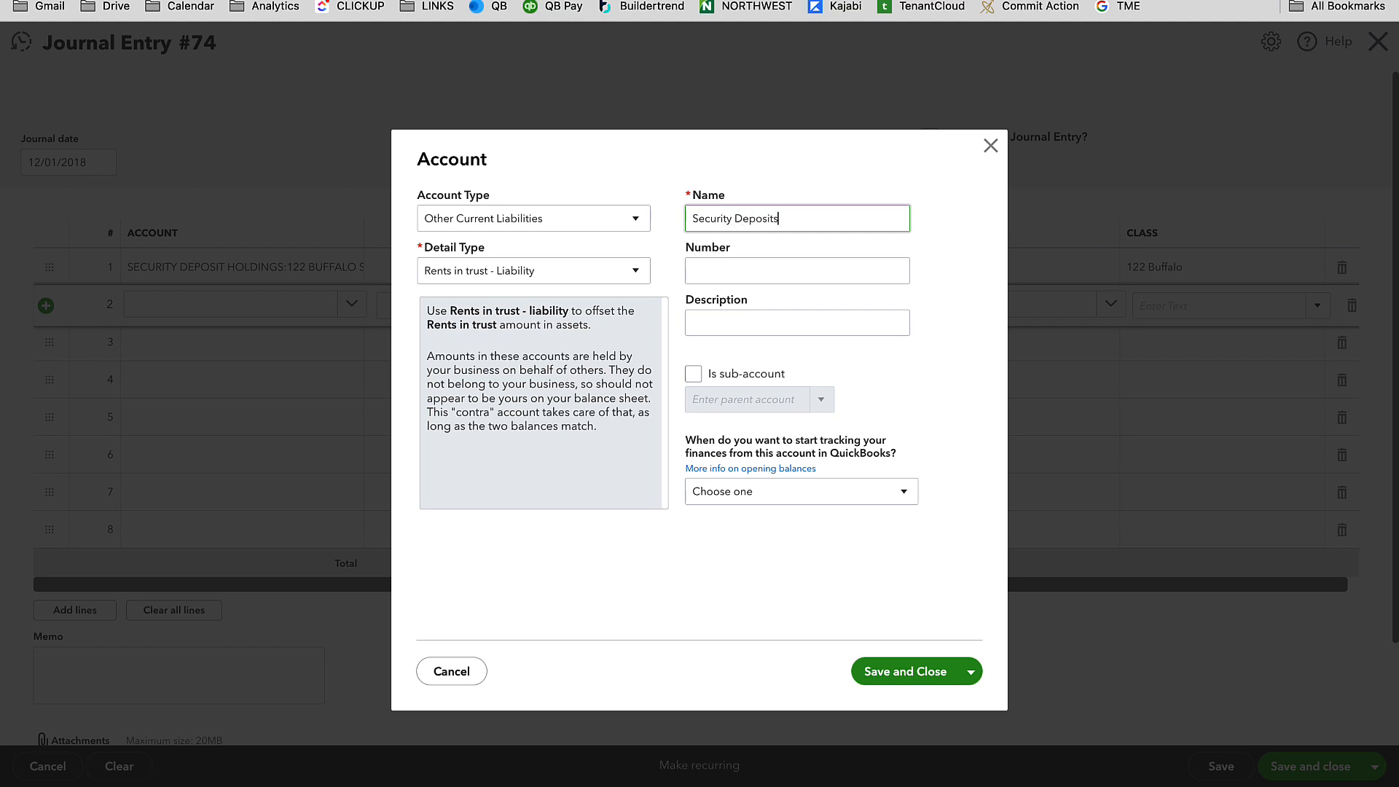
{"action": "triple_click", "coordinate": [693, 219]}
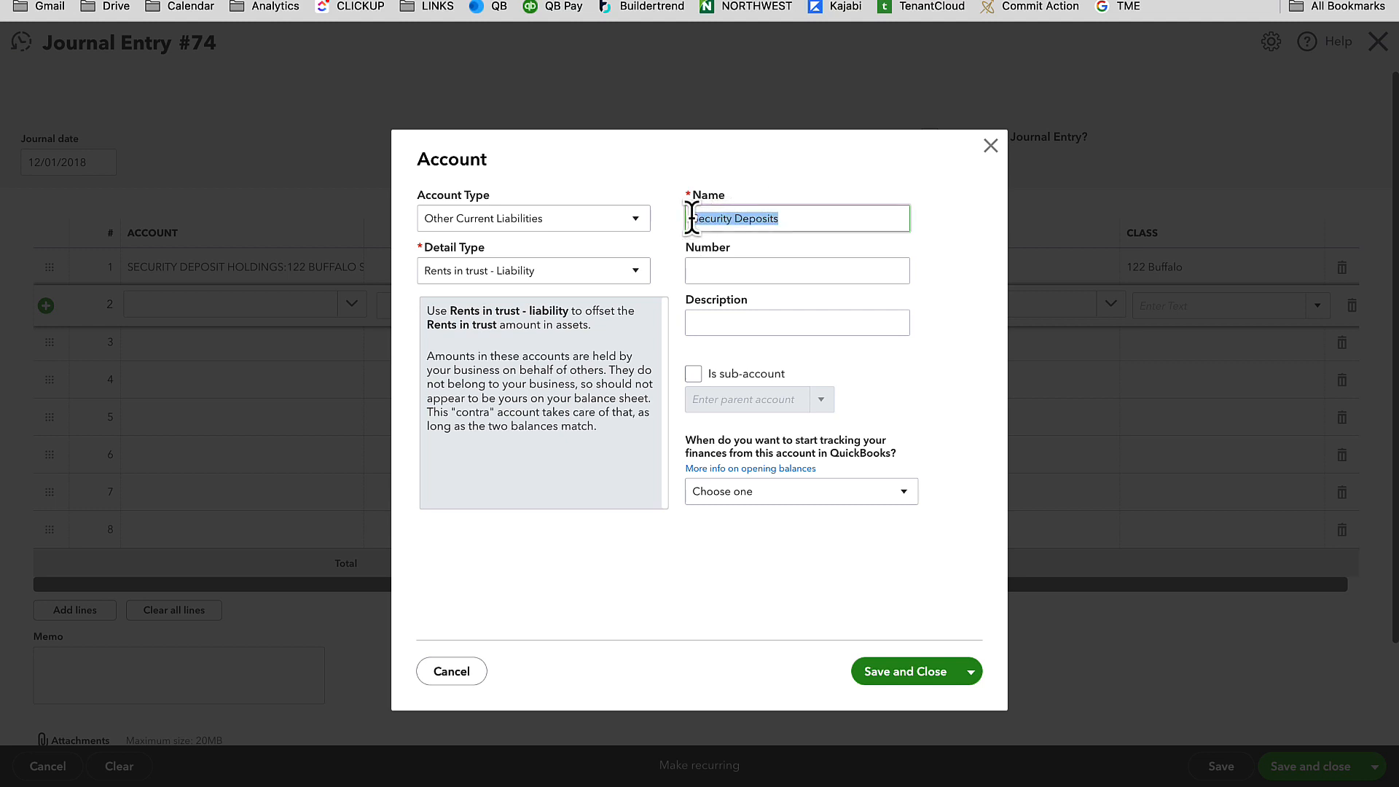
{"action": "type", "text": "Interest on"}
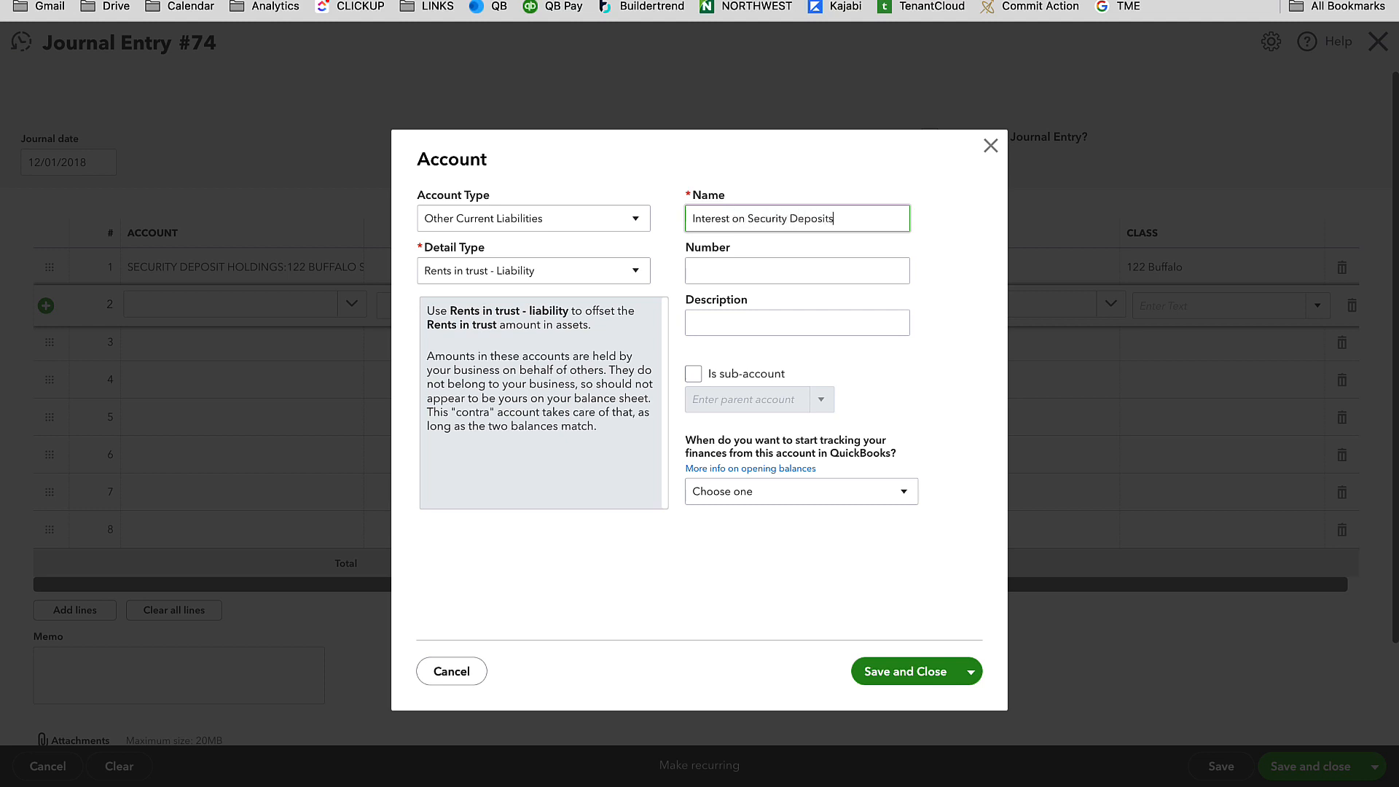
Make the new account a sub-account of the Security Deposits liability account and save it for the 4.50 credit line.
{"action": "left_click", "coordinate": [693, 374]}
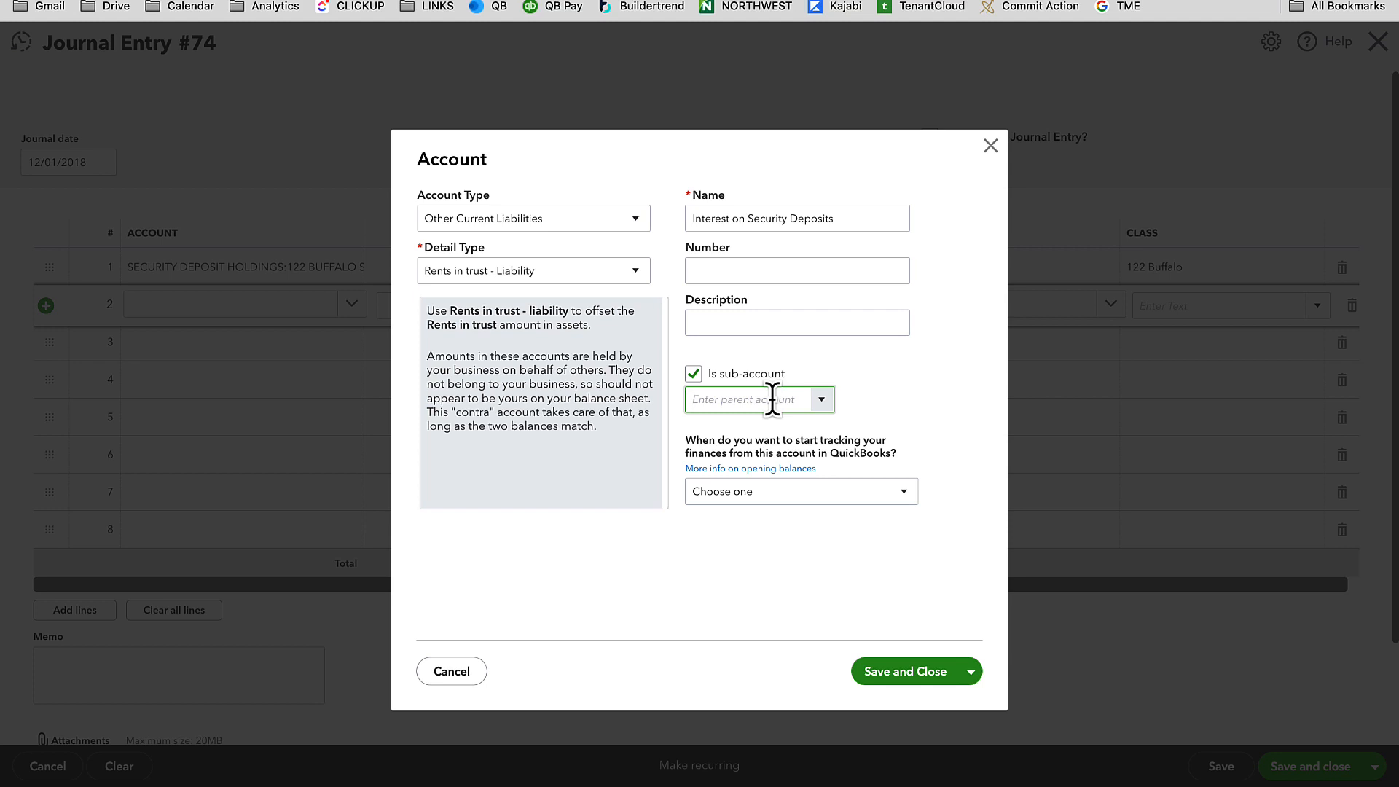
{"action": "type", "text": "secu"}
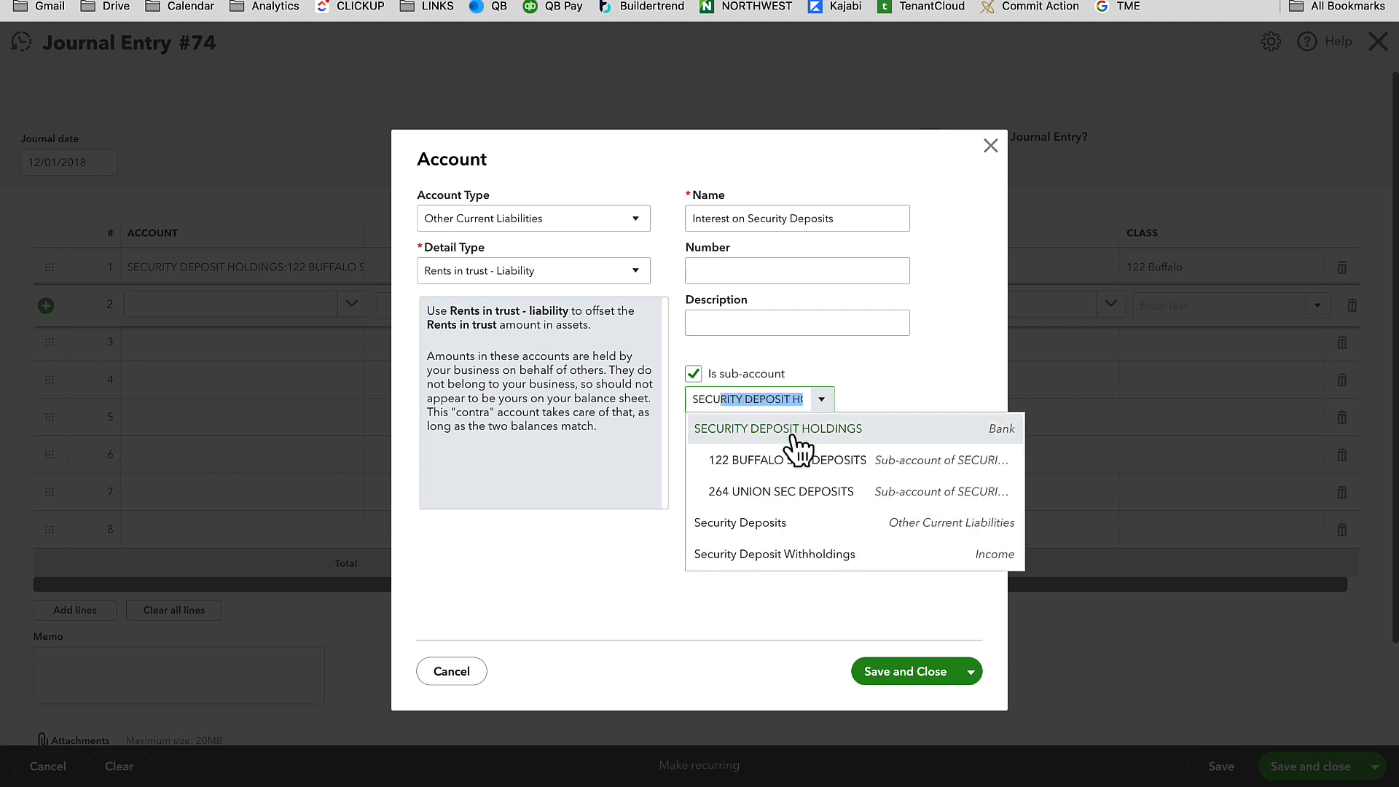
{"action": "left_click", "coordinate": [769, 526]}
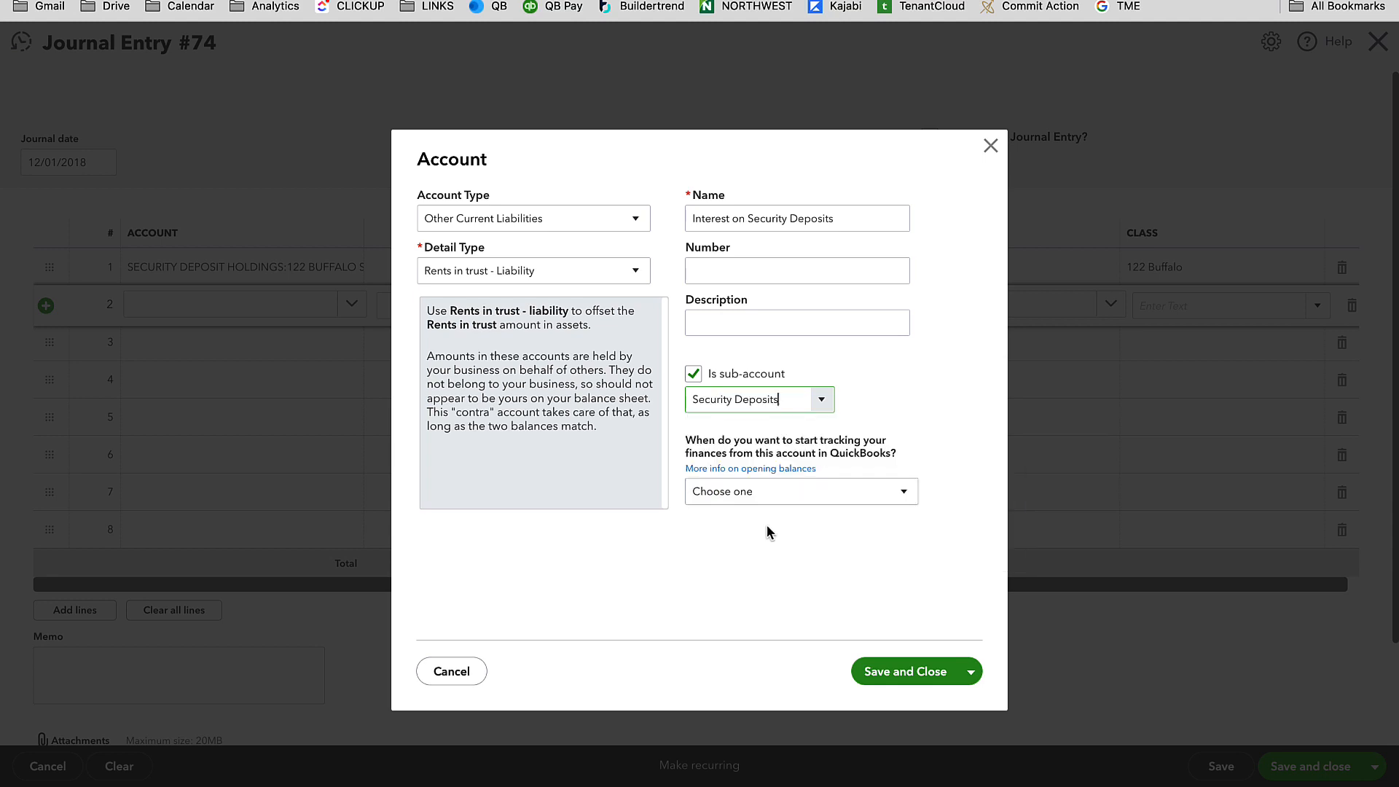
{"action": "left_click", "coordinate": [912, 670]}
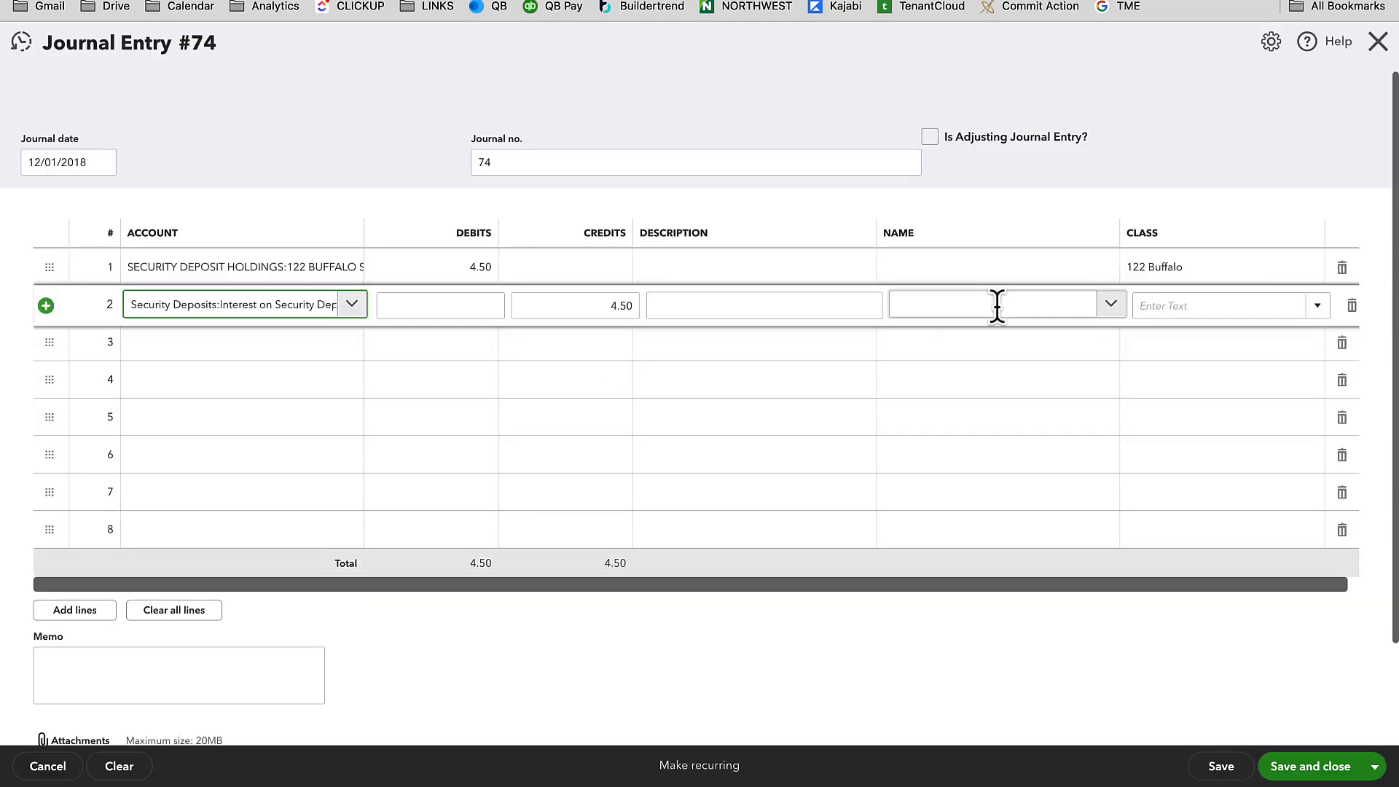
Assign the class 122 Buffalo and the tenant's sub-customer record under 122 Buffalo to the interest credit line.
{"action": "left_click", "coordinate": [1146, 305]}
{"action": "type", "text": "122 Buffalo"}
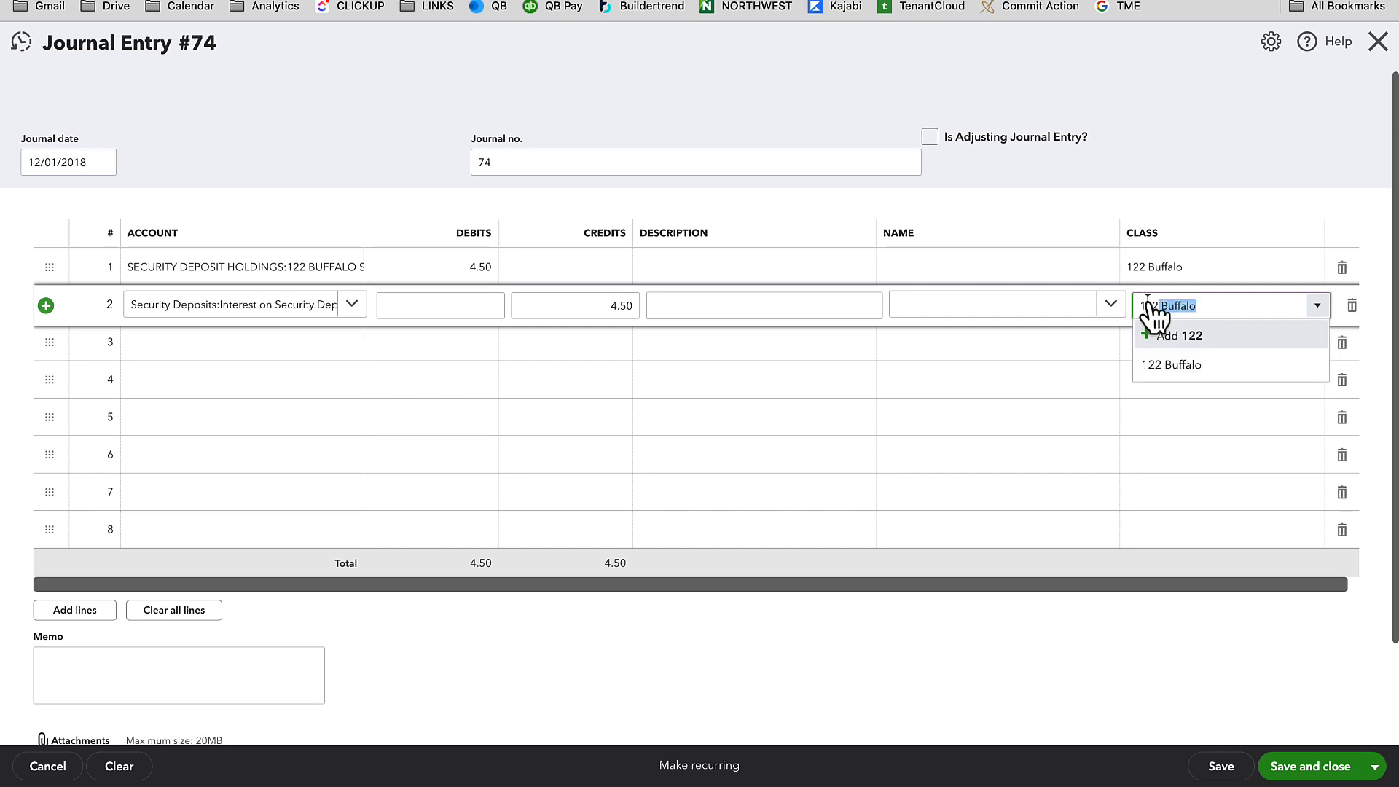
{"action": "left_click", "coordinate": [1187, 367]}
{"action": "left_click", "coordinate": [1004, 315]}
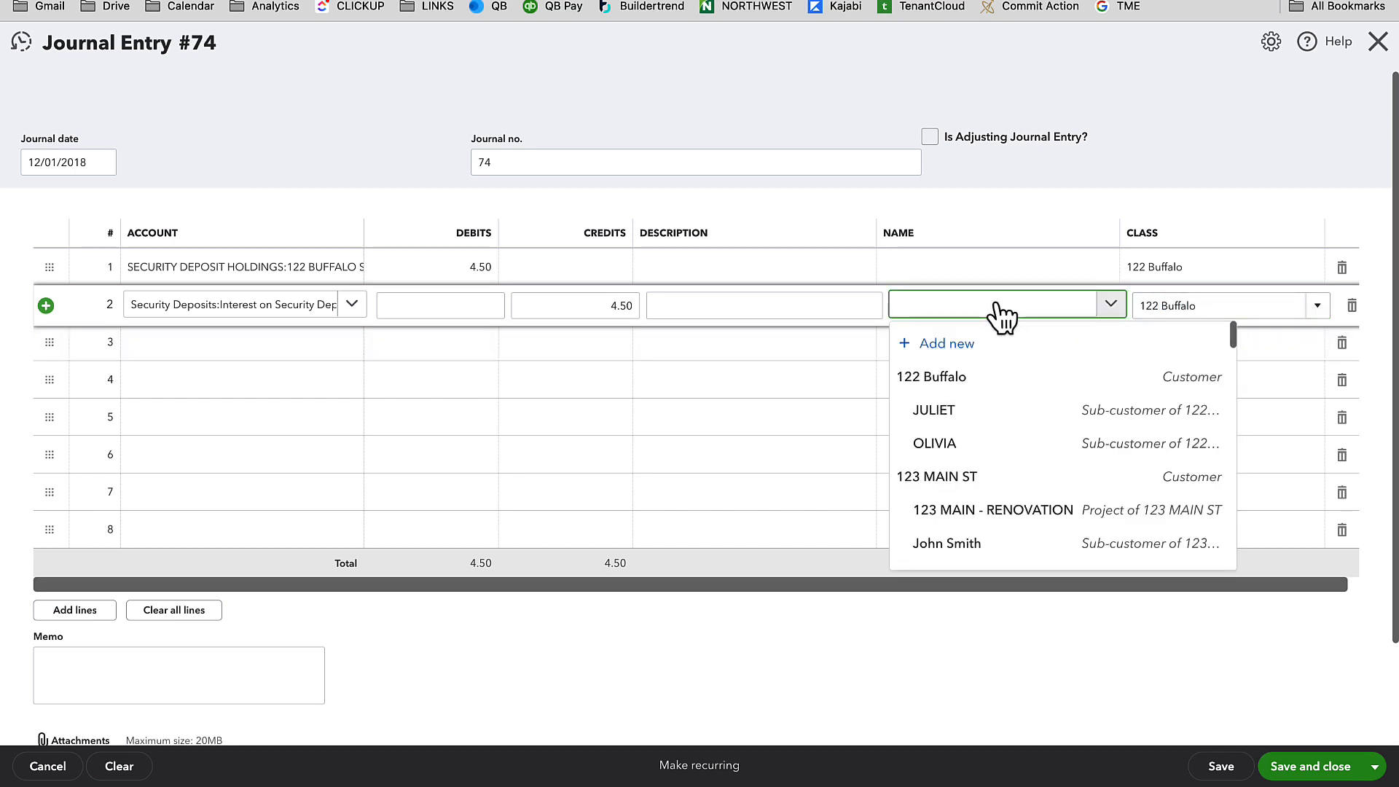
{"action": "type", "text": "juliet"}
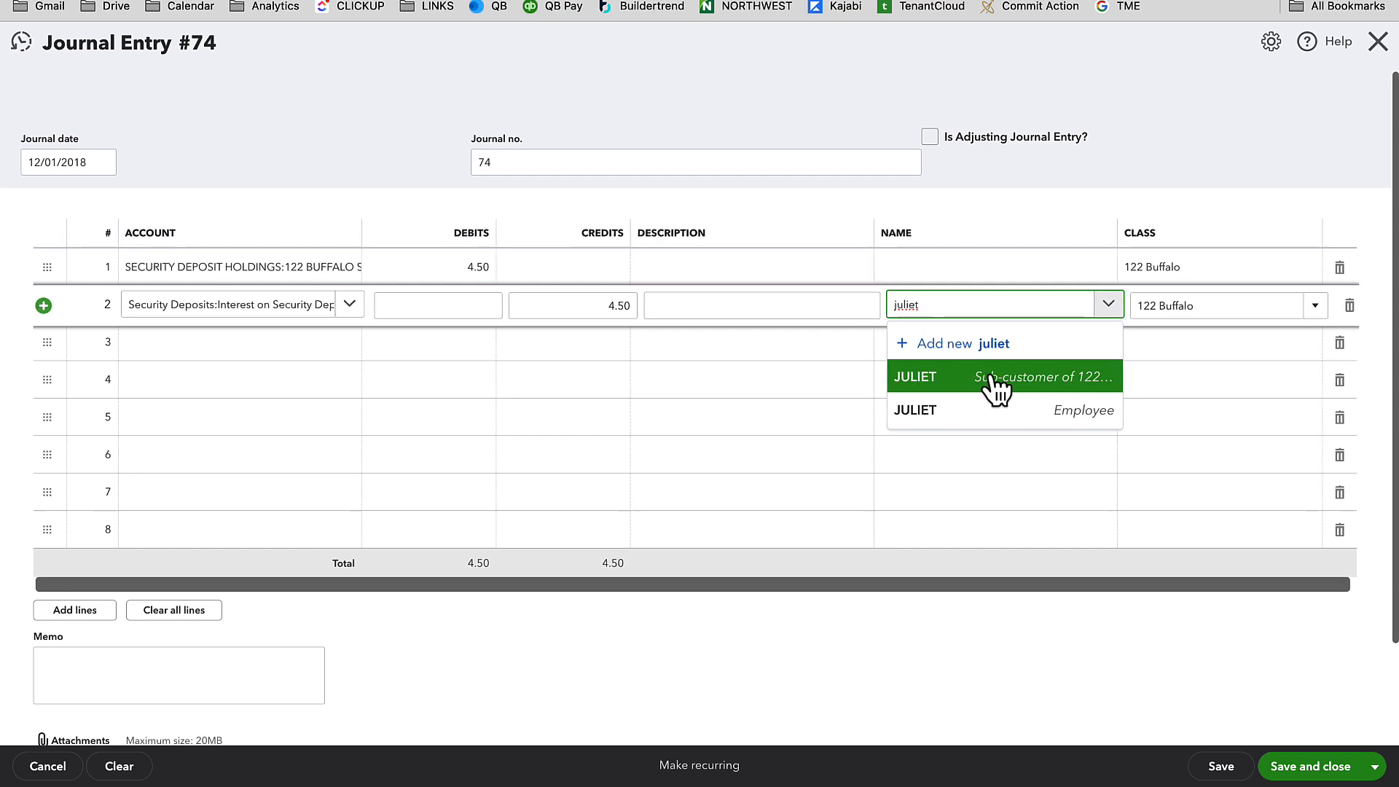
{"action": "left_click", "coordinate": [995, 386]}
{"action": "left_click", "coordinate": [1046, 687]}
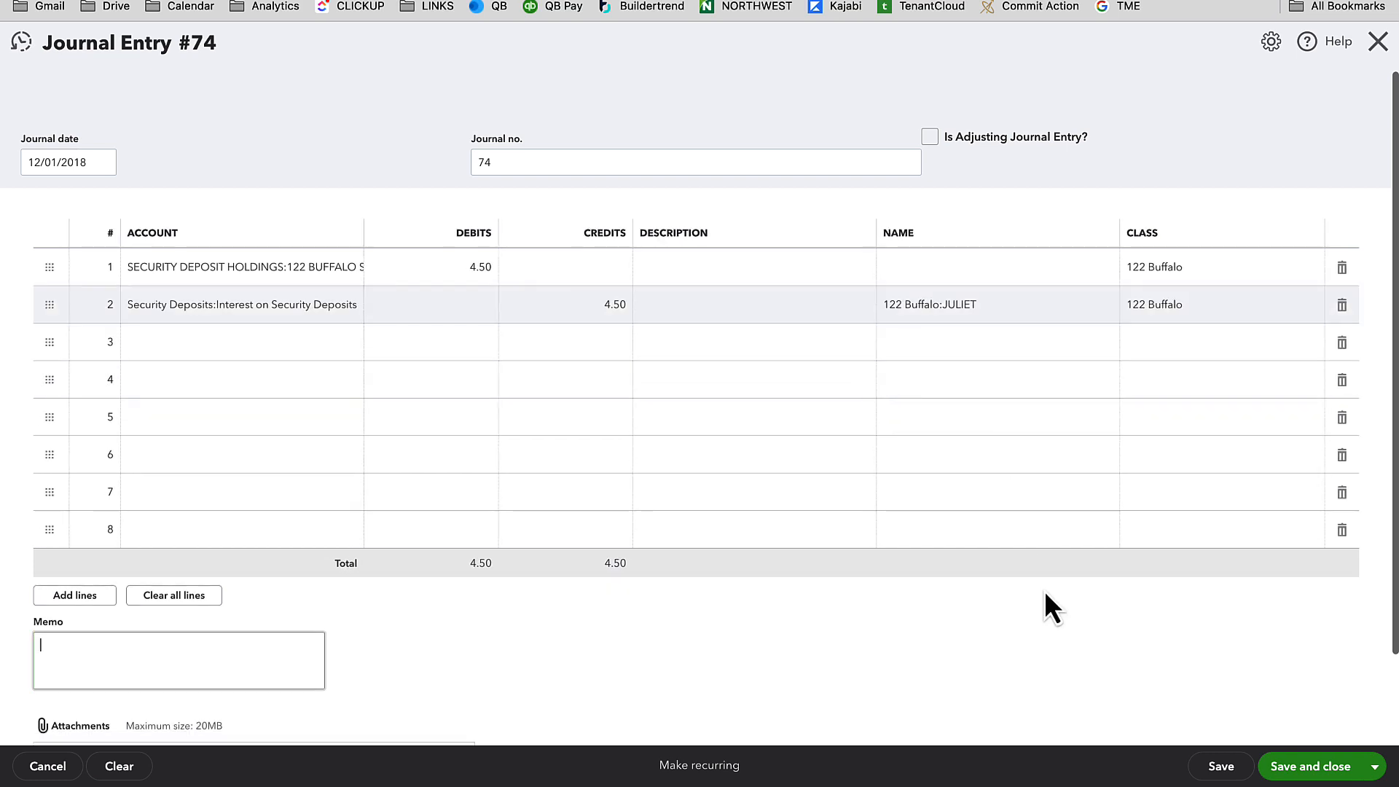
Save and close the interest journal entry, and open the Security Deposits liability transactions from the Balance Sheet report.
{"action": "left_click", "coordinate": [1328, 767]}
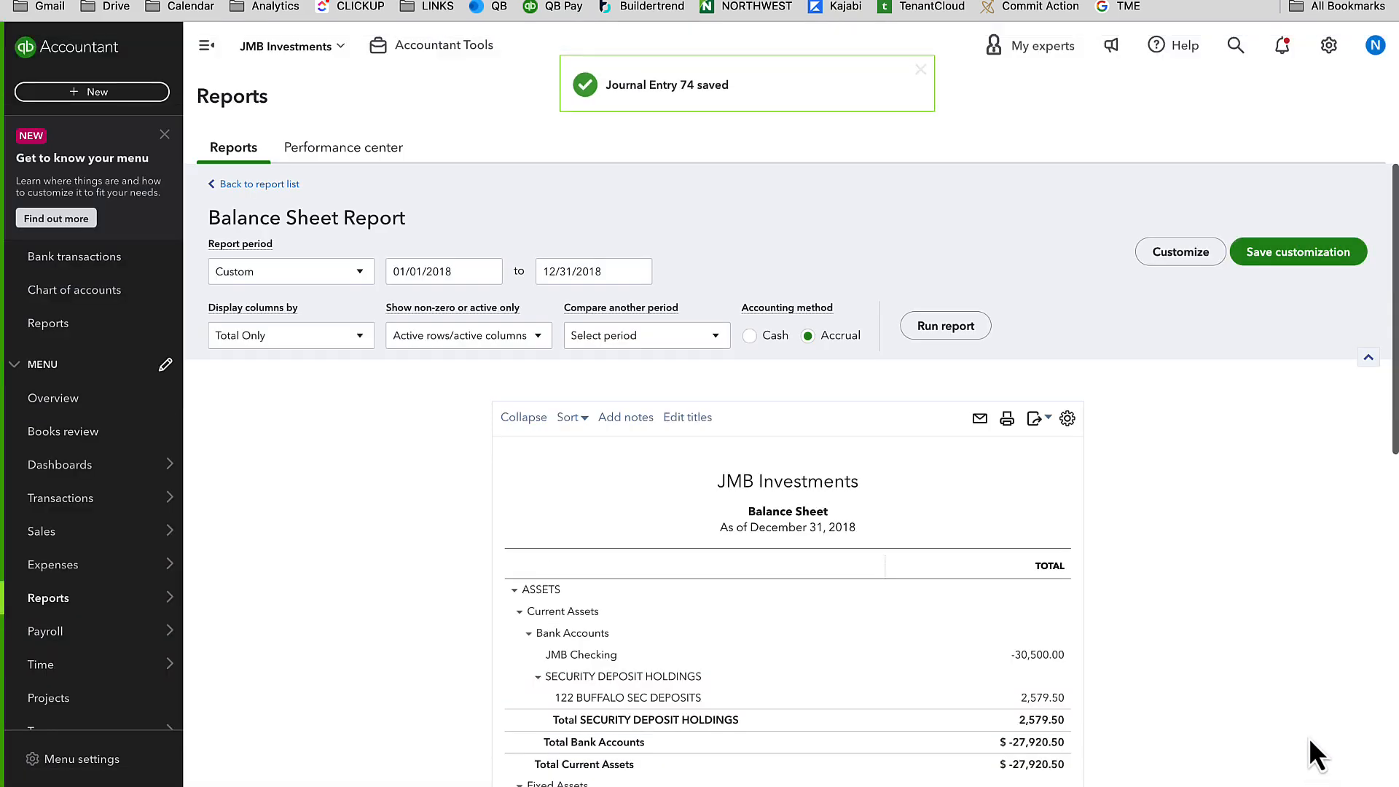
{"action": "scroll", "coordinate": [1309, 737], "scroll_direction": "down", "scroll_amount": 3}
{"action": "scroll", "coordinate": [1129, 651], "scroll_direction": "down", "scroll_amount": 5}
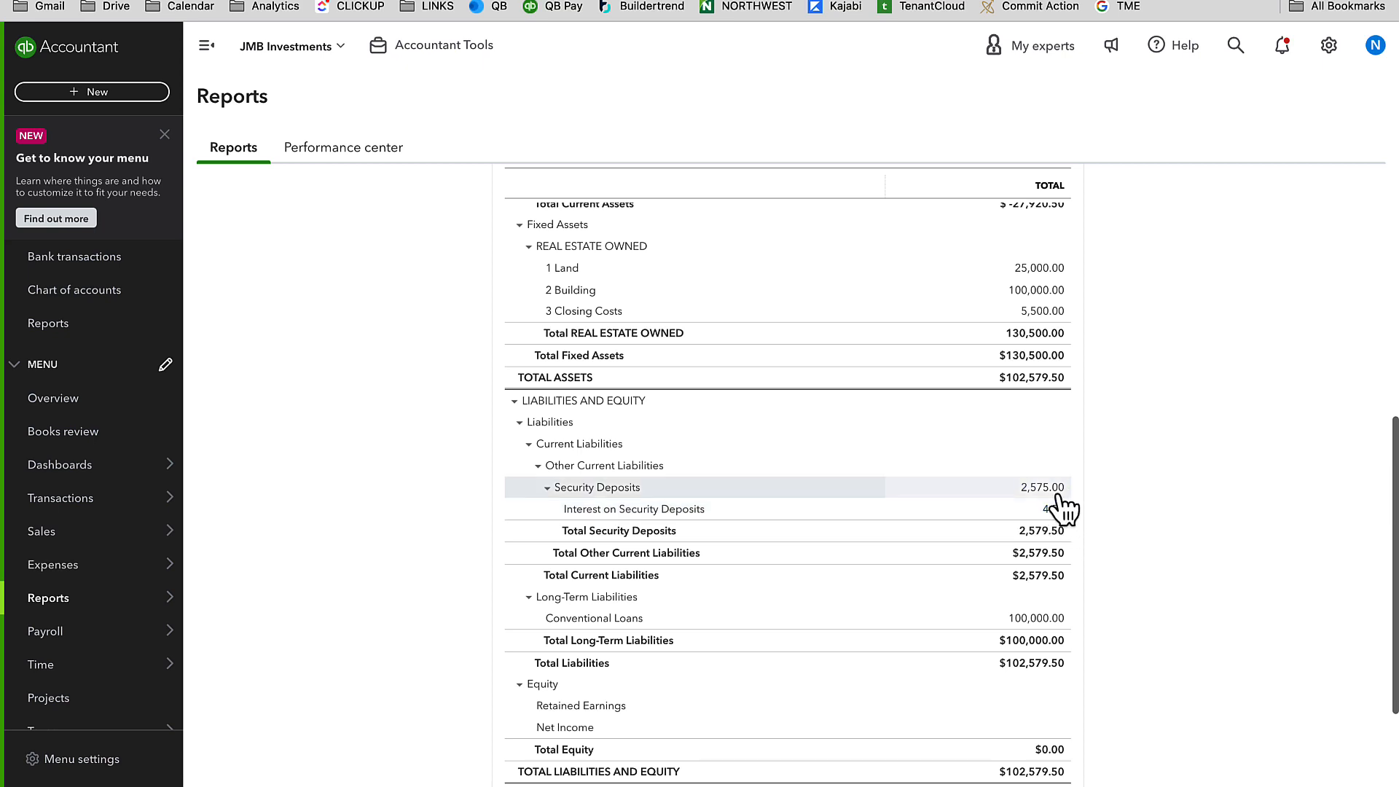
{"action": "left_click", "coordinate": [1057, 495]}
{"action": "left_click", "coordinate": [1057, 488]}
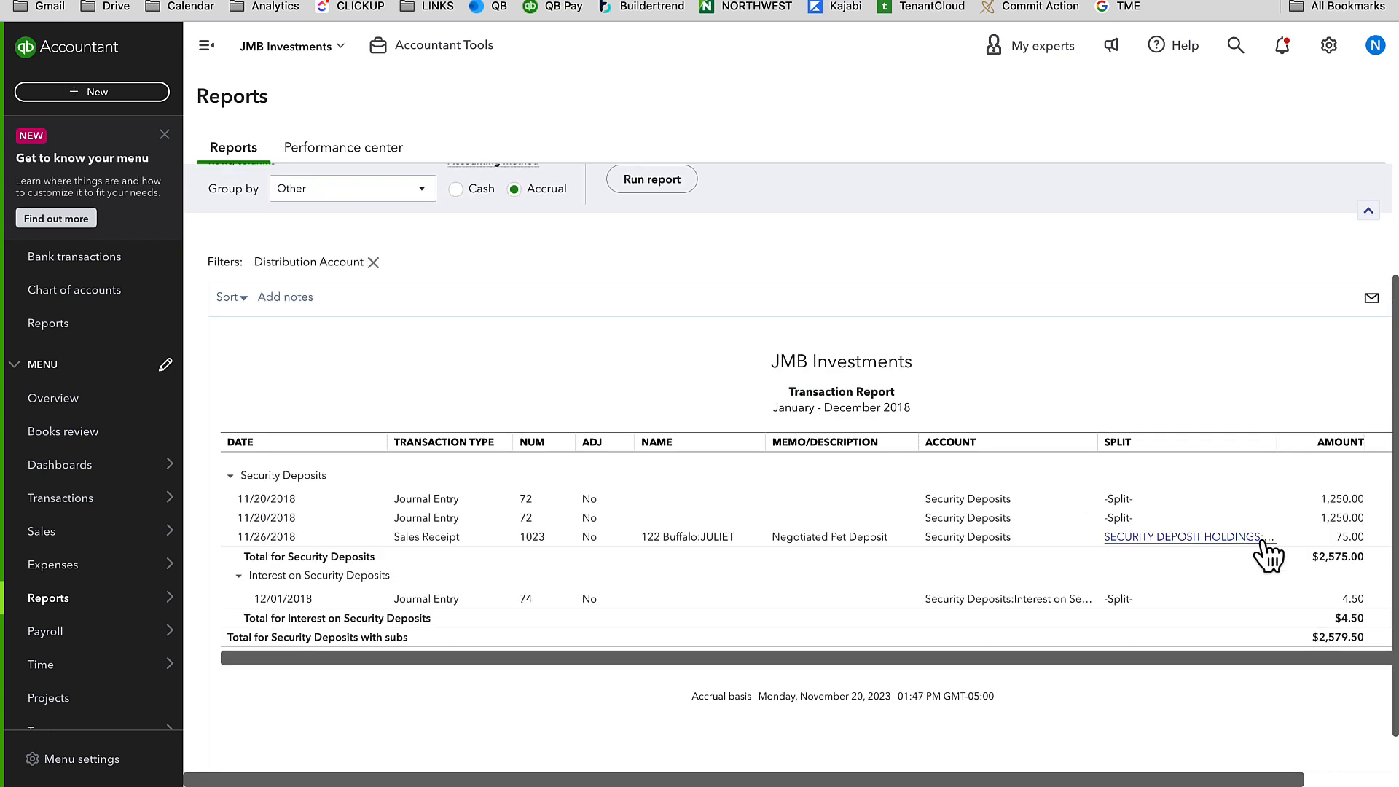
Group the Security Deposits transaction report by customer, run it, and copy the total for the tenant who received interest.
{"action": "scroll", "coordinate": [255, 437], "scroll_direction": "up", "scroll_amount": 3}
{"action": "left_click", "coordinate": [309, 315]}
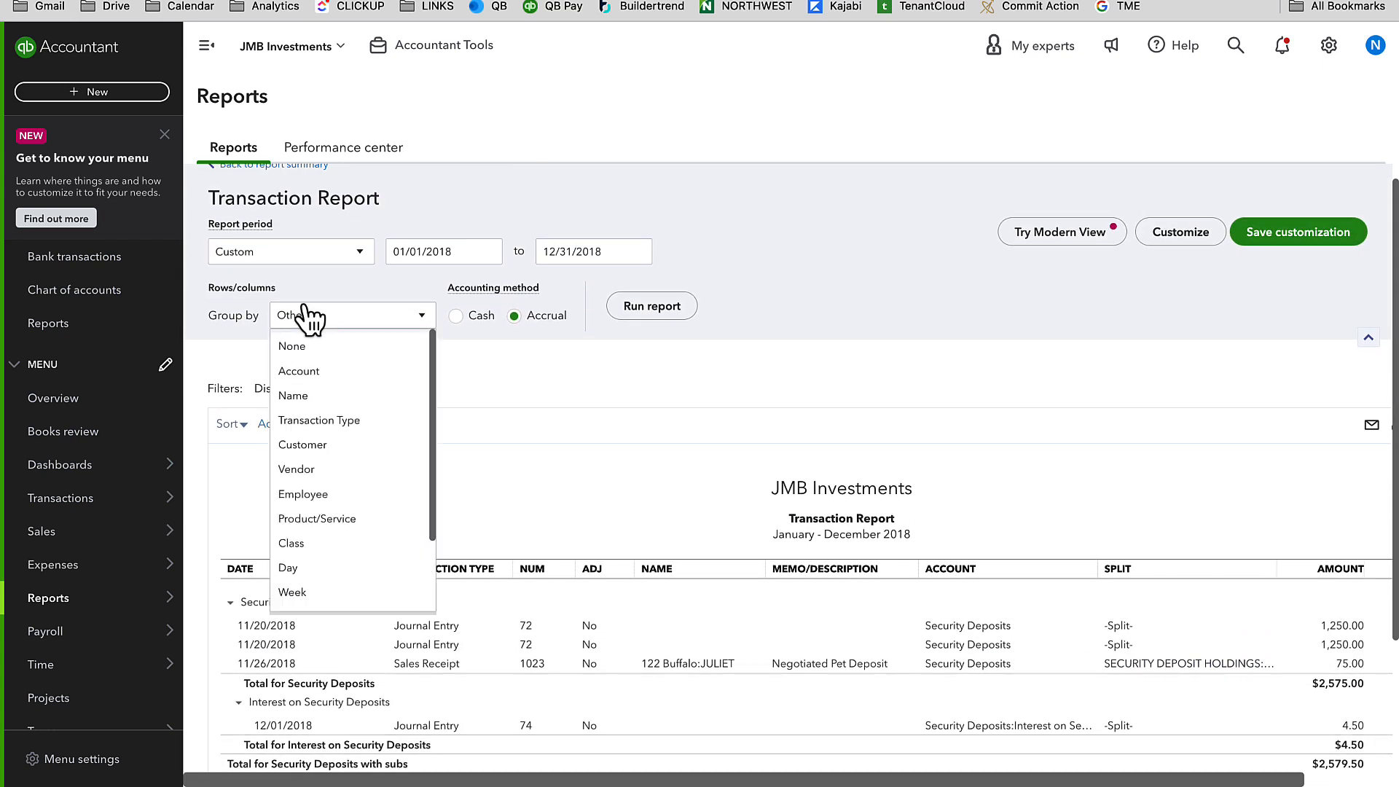
{"action": "scroll", "coordinate": [321, 473], "scroll_direction": "down", "scroll_amount": 2}
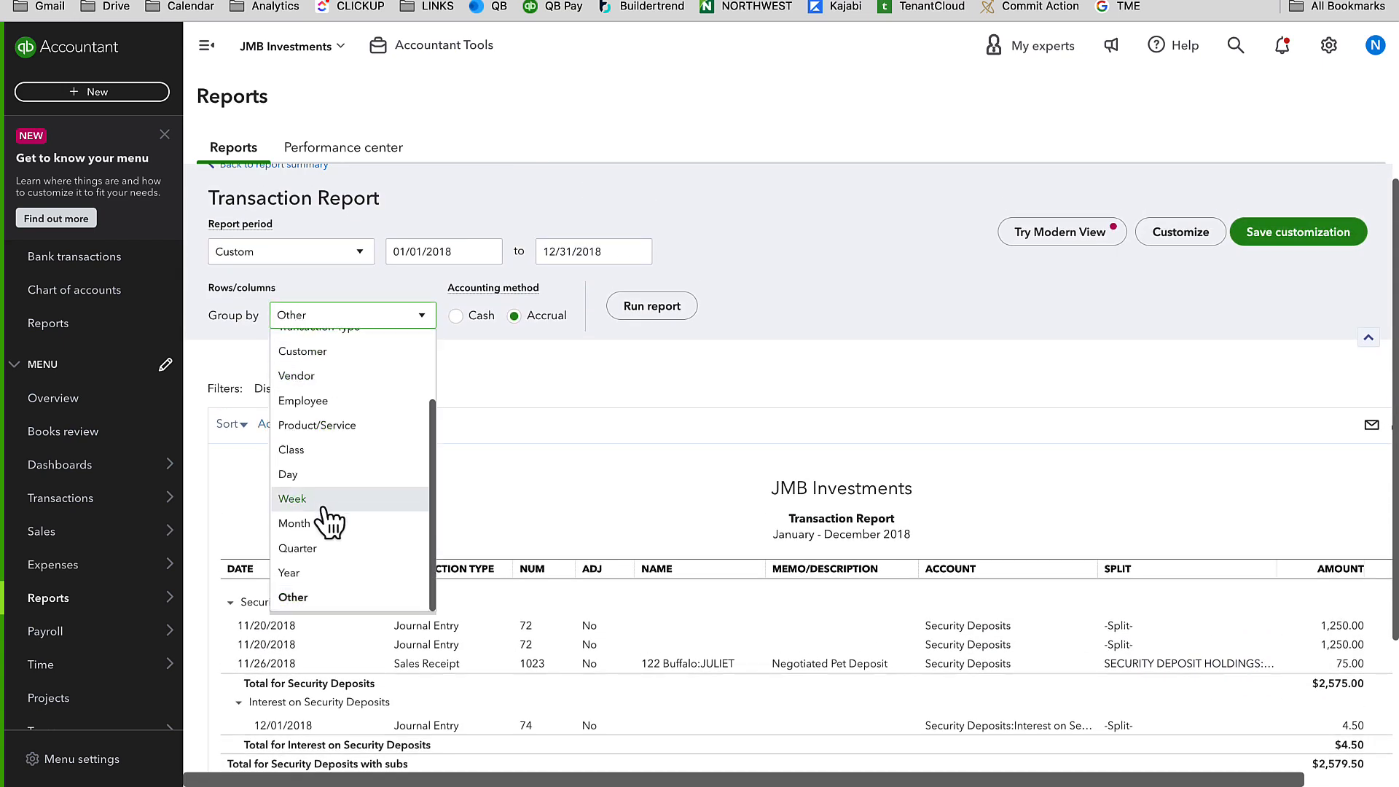
{"action": "left_click", "coordinate": [306, 351]}
{"action": "left_click", "coordinate": [649, 306]}
{"action": "scroll", "coordinate": [645, 314], "scroll_direction": "down", "scroll_amount": 3}
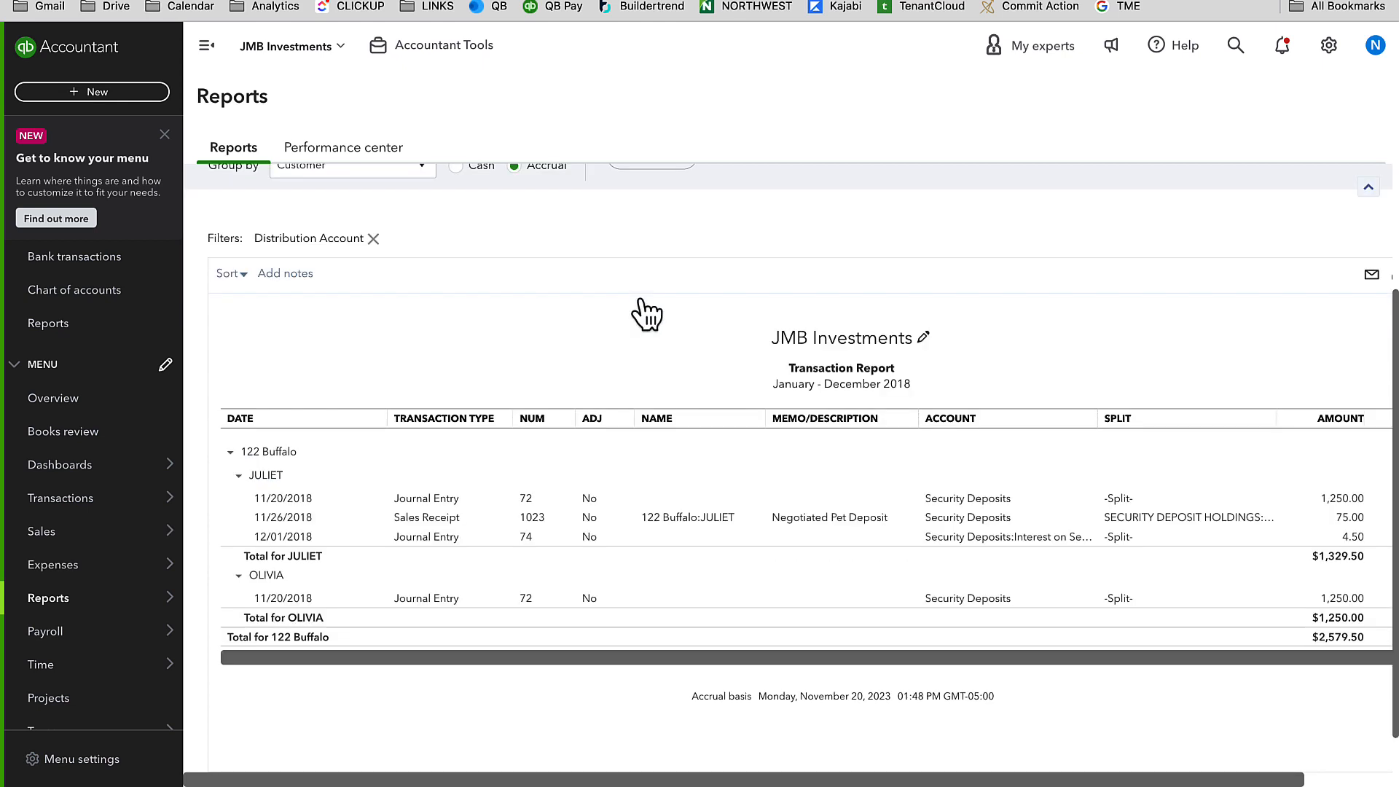
{"action": "scroll", "coordinate": [1201, 516], "scroll_direction": "right", "scroll_amount": 1}
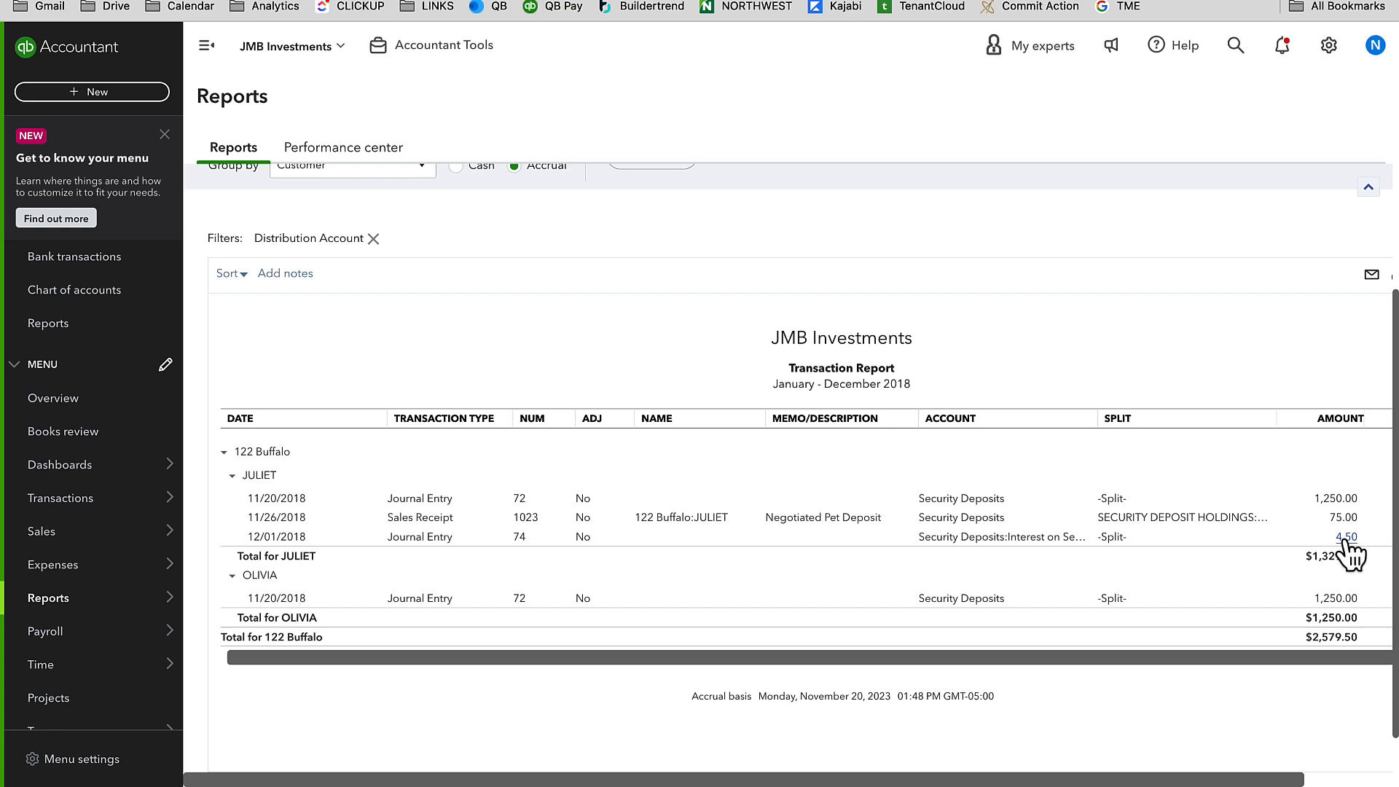
{"action": "left_click_drag", "start_coordinate": [1358, 557], "coordinate": [1313, 557]}
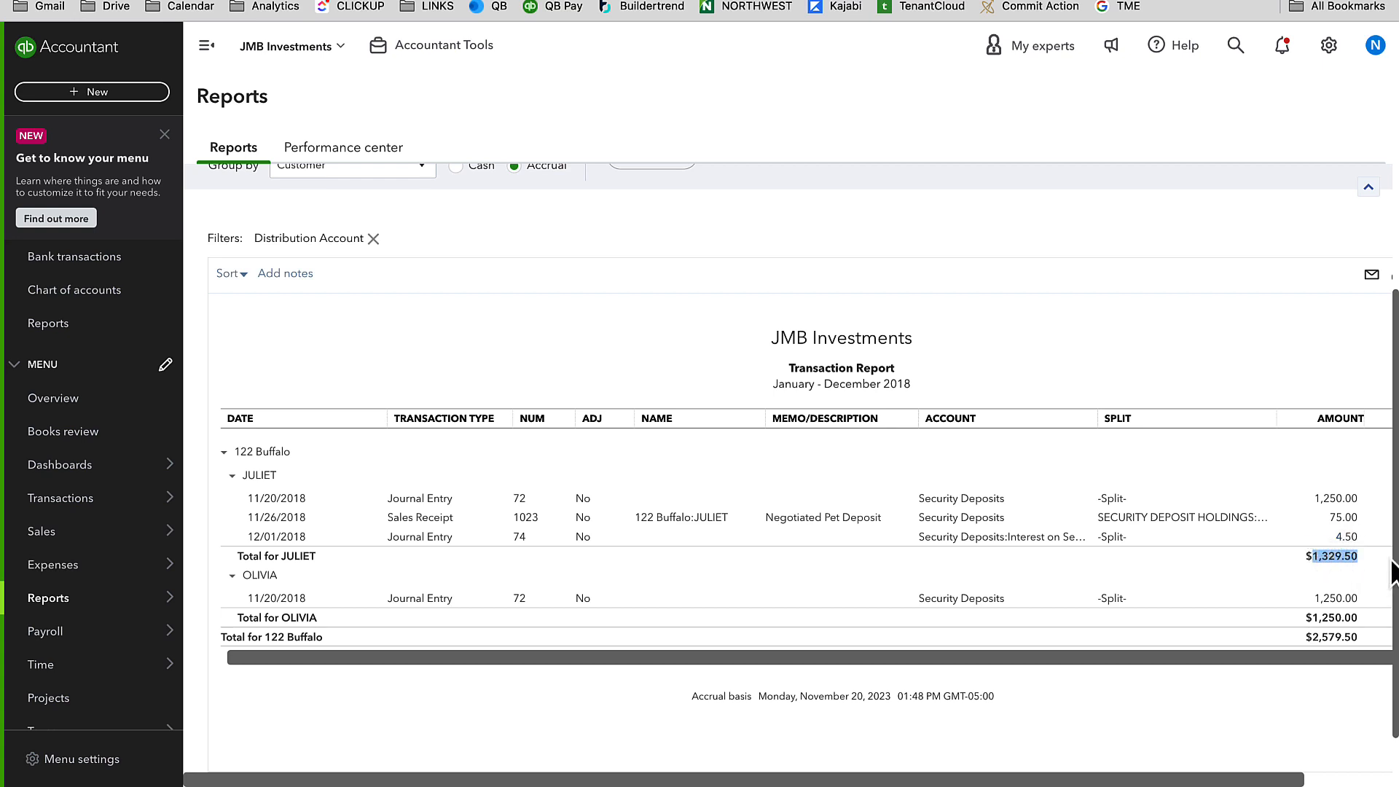
Start a new expense paid from the 122 BUFFALO SEC DEPOSITS bank account.
{"action": "left_click", "coordinate": [69, 93]}
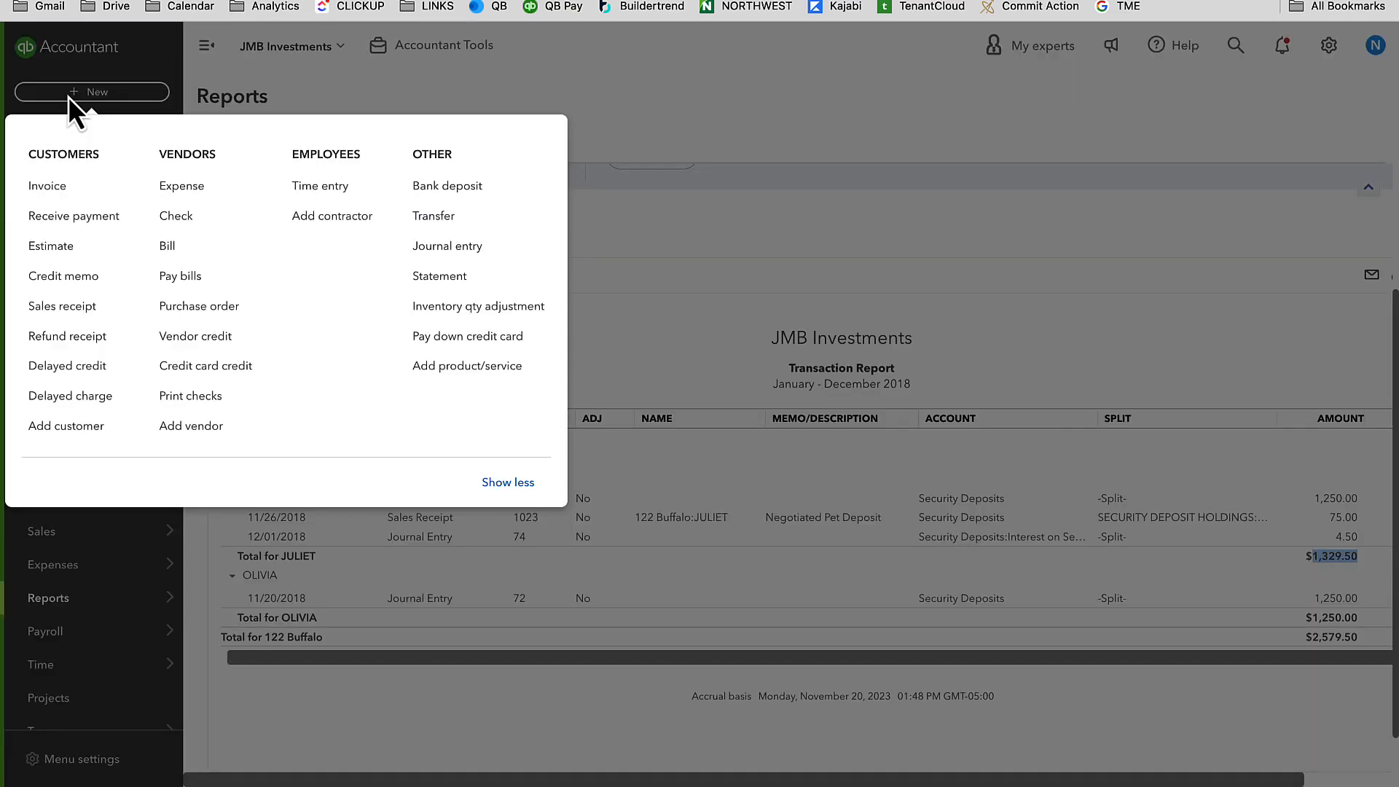
{"action": "left_click", "coordinate": [183, 197]}
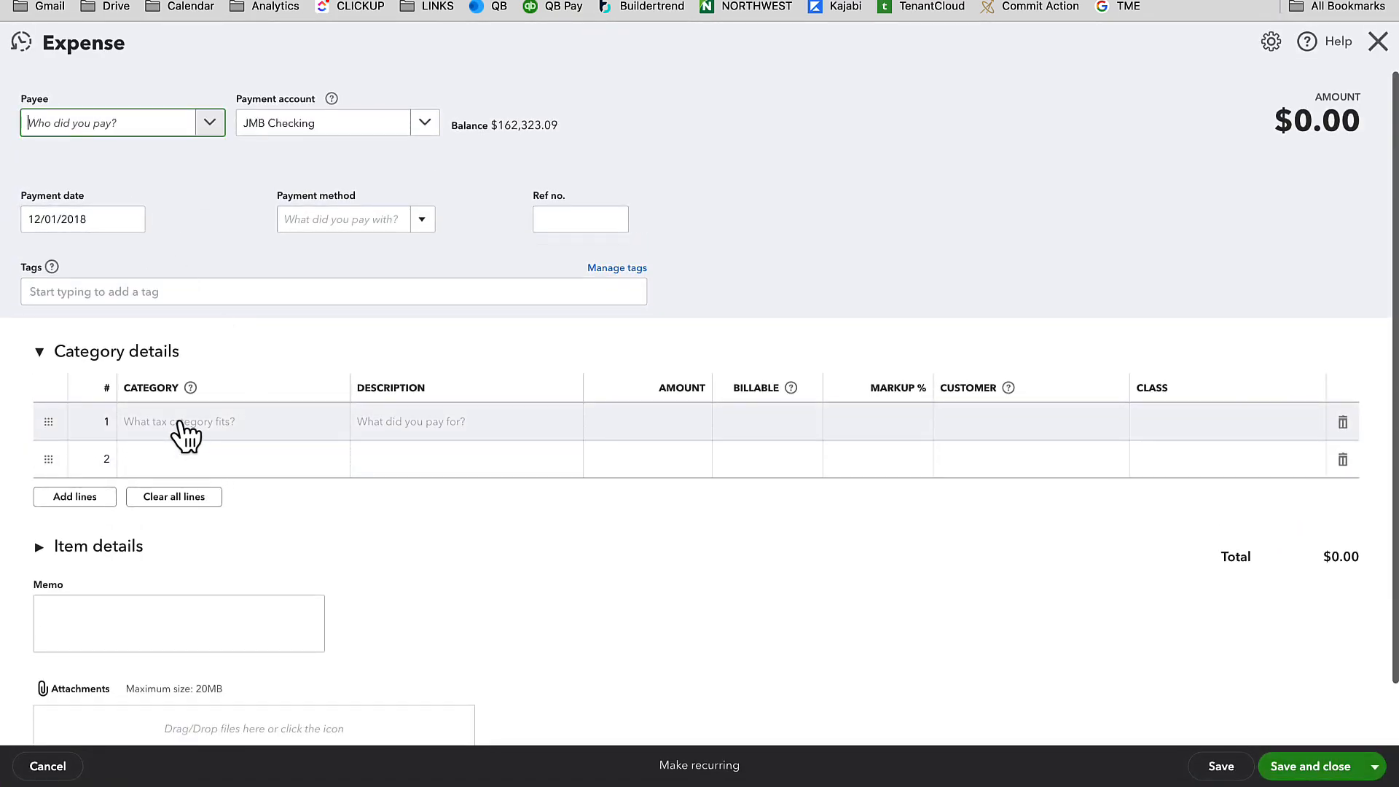
{"action": "left_click", "coordinate": [354, 128]}
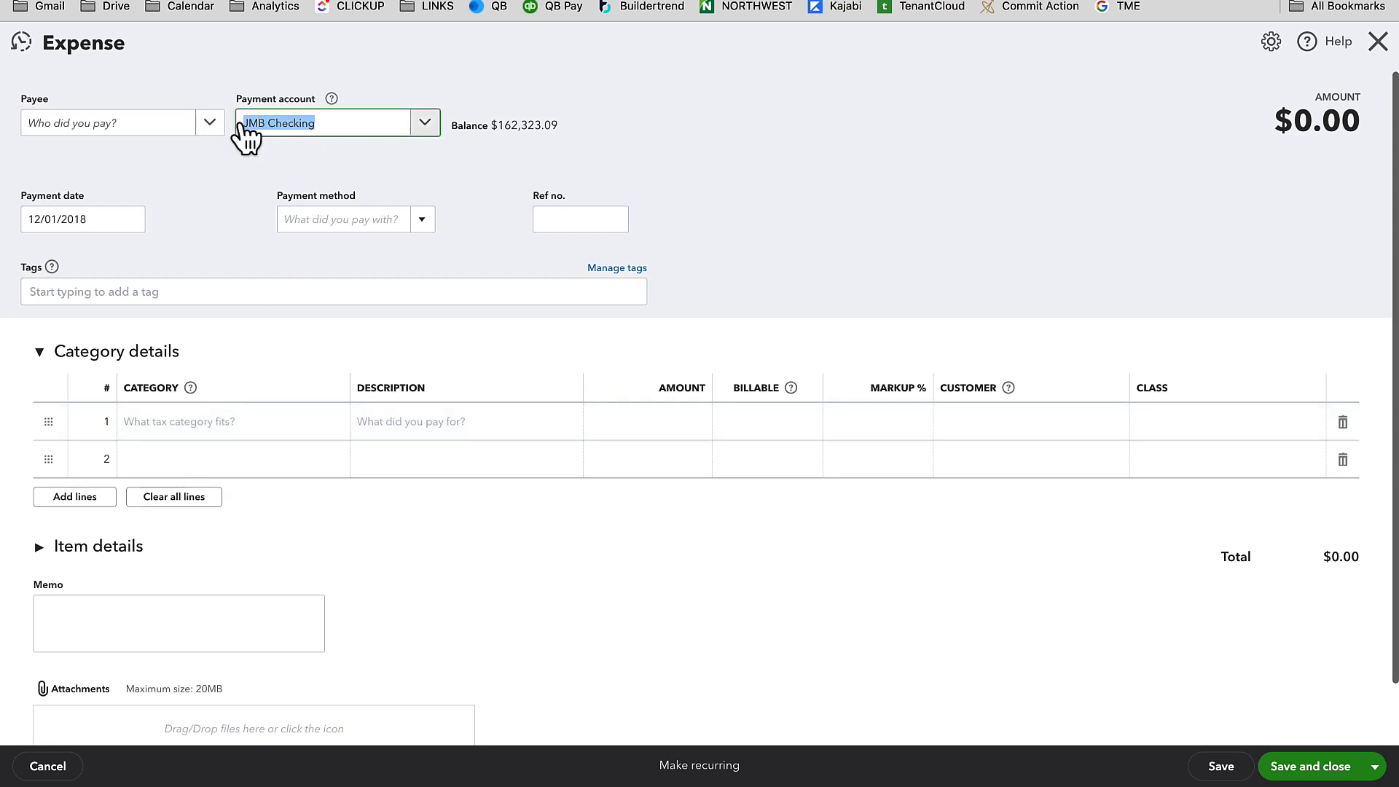
{"action": "type", "text": "122"}
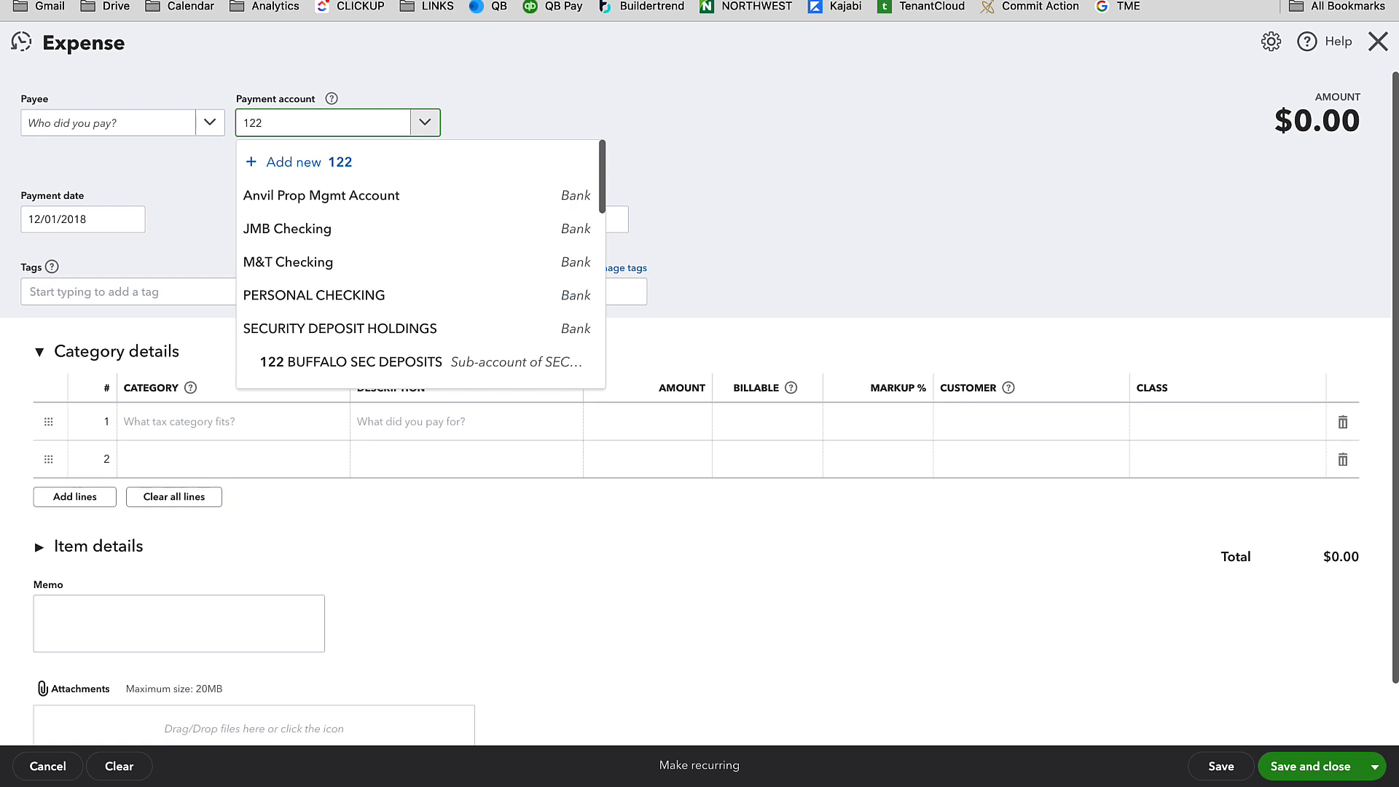
{"action": "left_click", "coordinate": [398, 232]}
Set the first expense line's category to Security Deposits and the second line's to Interest on Security Deposits.
{"action": "left_click", "coordinate": [208, 431]}
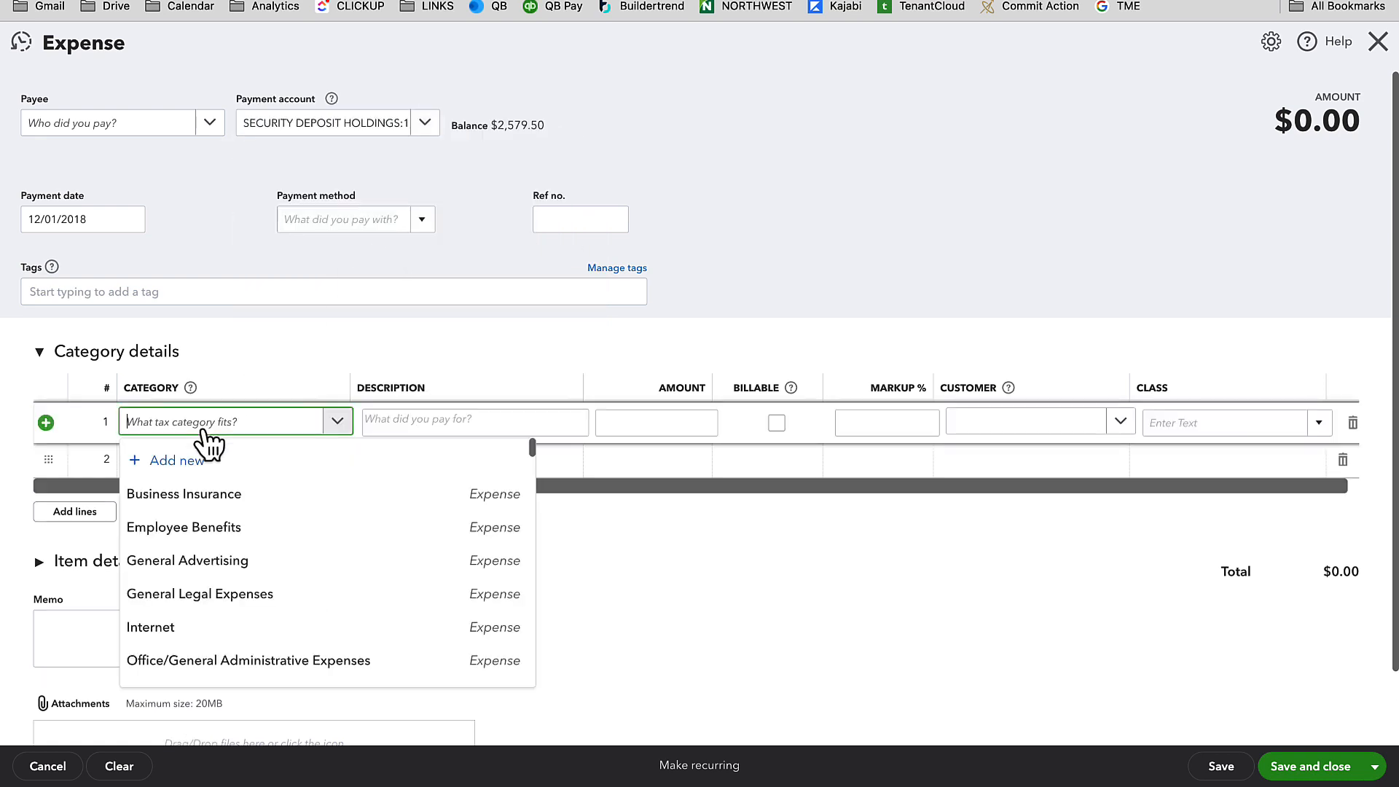
{"action": "type", "text": "sec"}
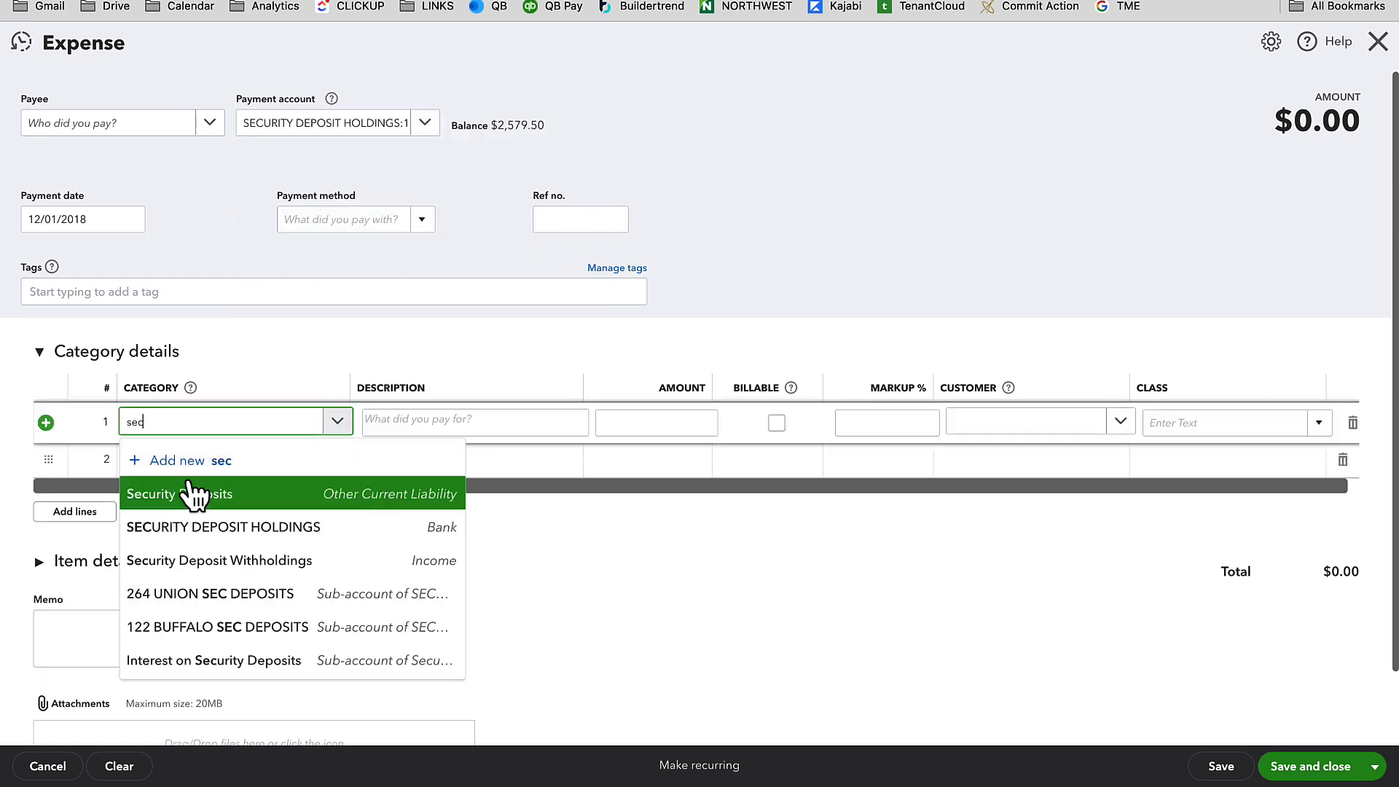
{"action": "left_click", "coordinate": [194, 491]}
{"action": "left_click", "coordinate": [187, 466]}
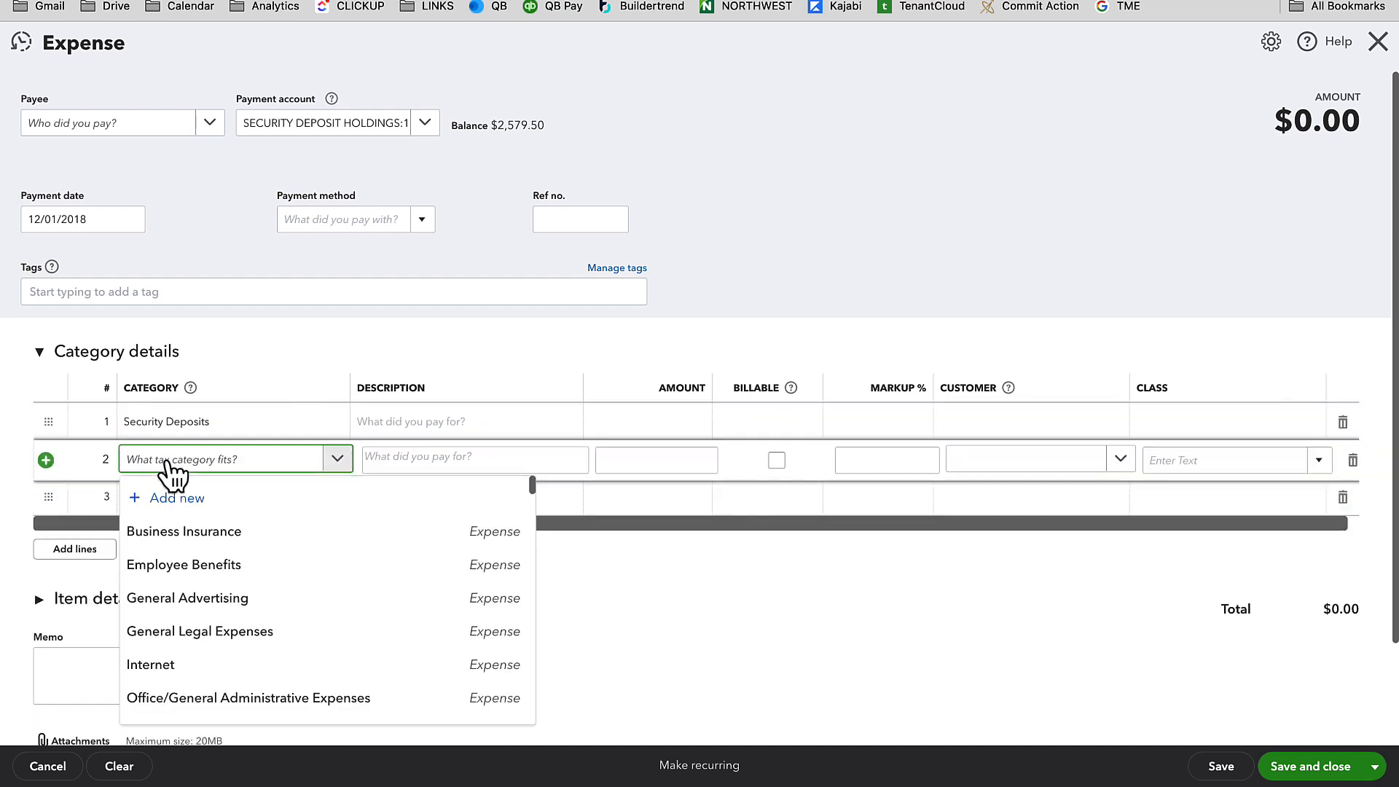
{"action": "type", "text": "interest"}
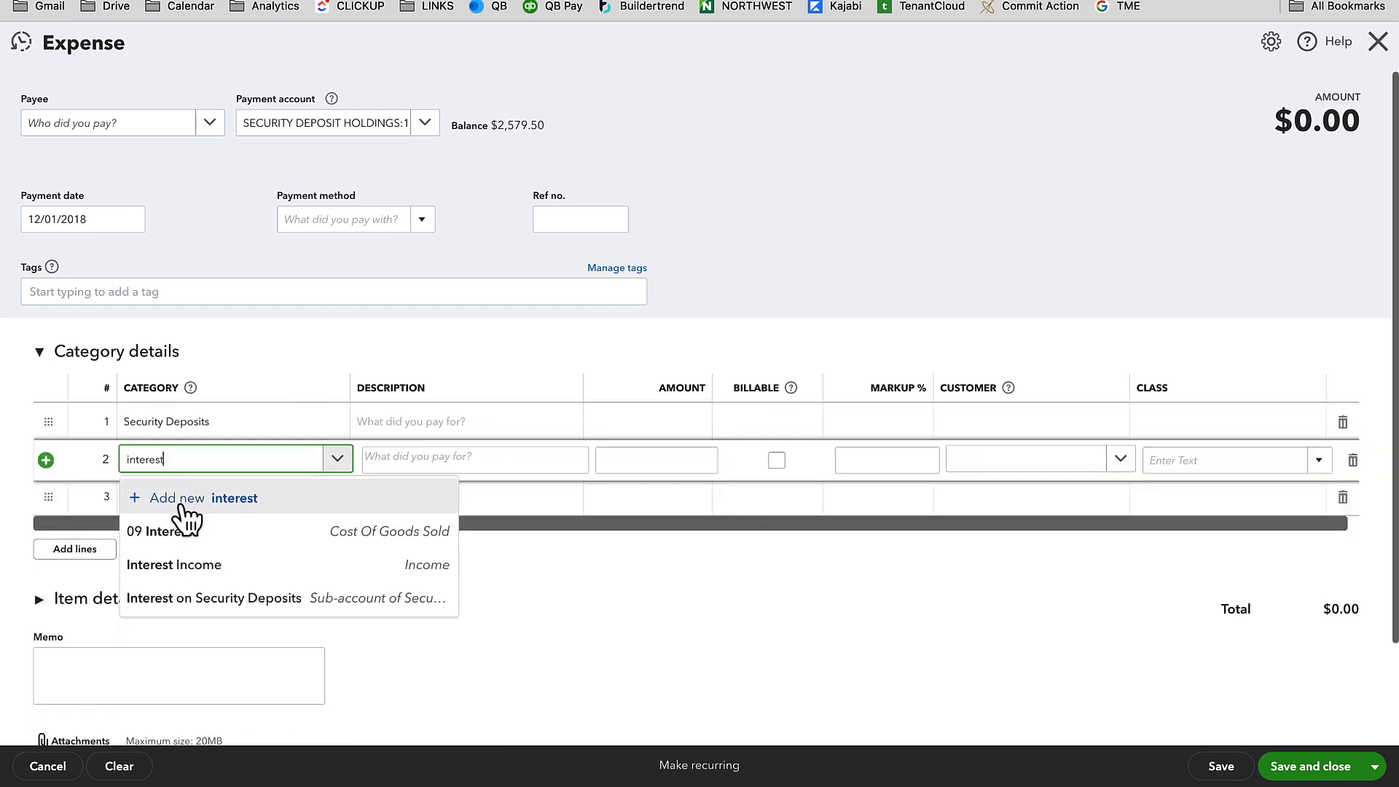
{"action": "left_click", "coordinate": [226, 599]}
Set the amounts to 4.50 on the interest line and 1,325.00 on the Security Deposits line.
{"action": "left_click", "coordinate": [662, 458]}
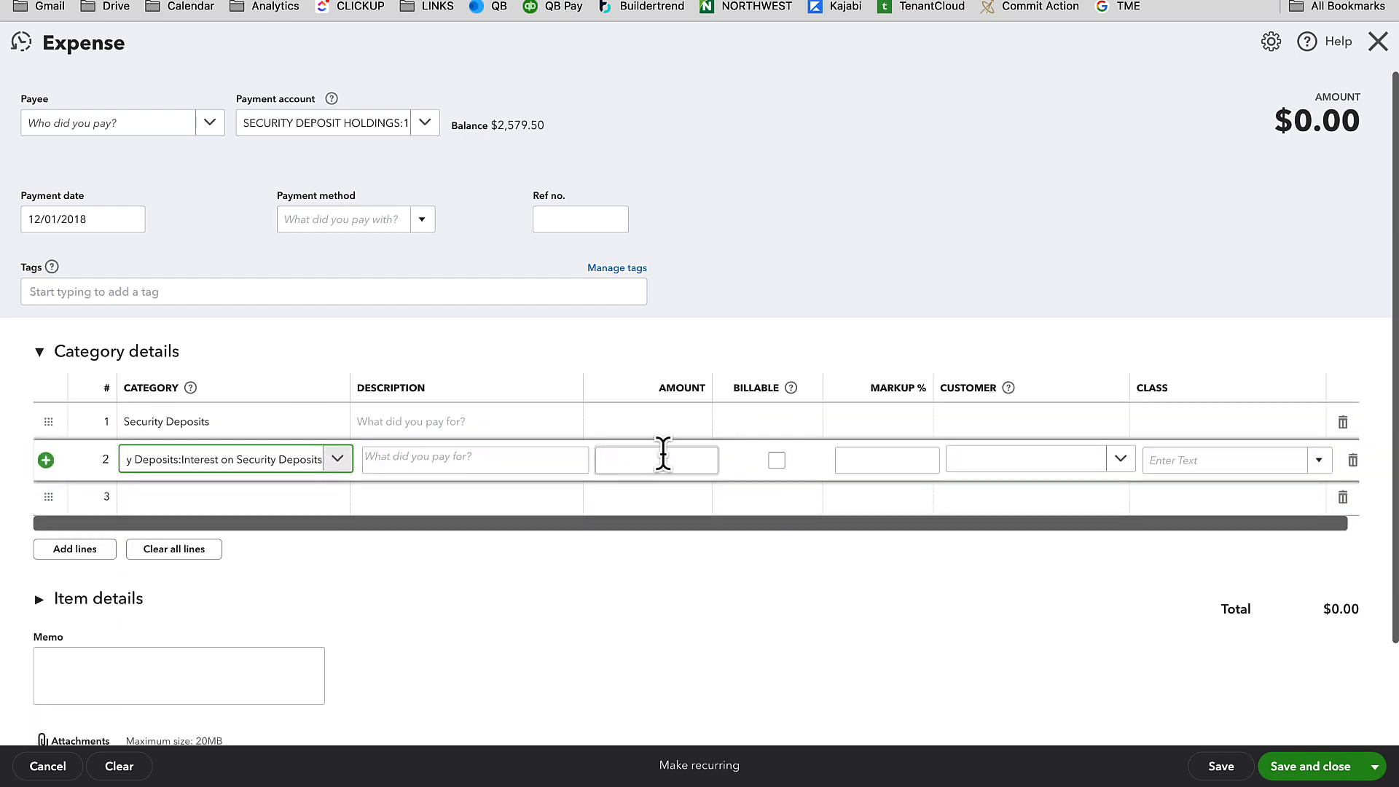
{"action": "type", "text": "4.5"}
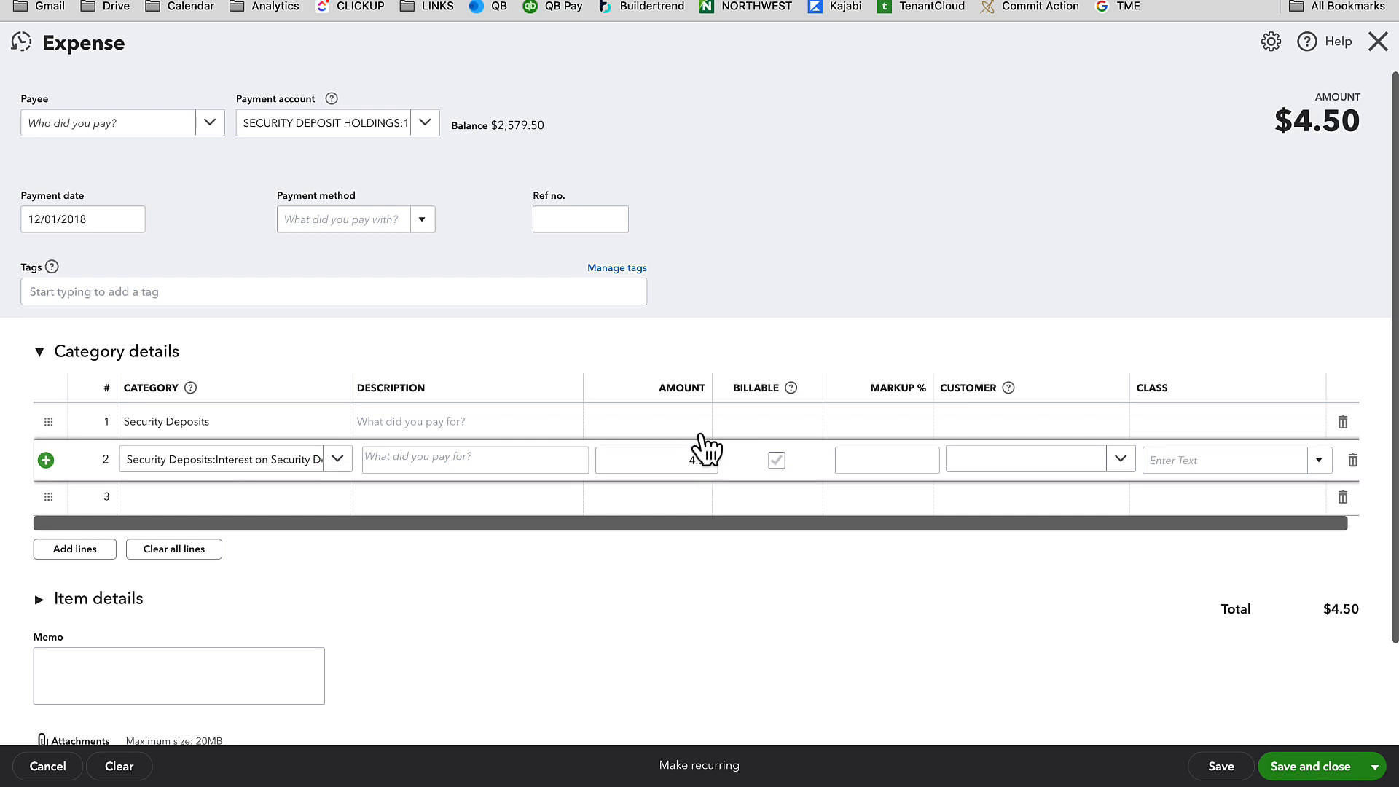
{"action": "left_click", "coordinate": [682, 411]}
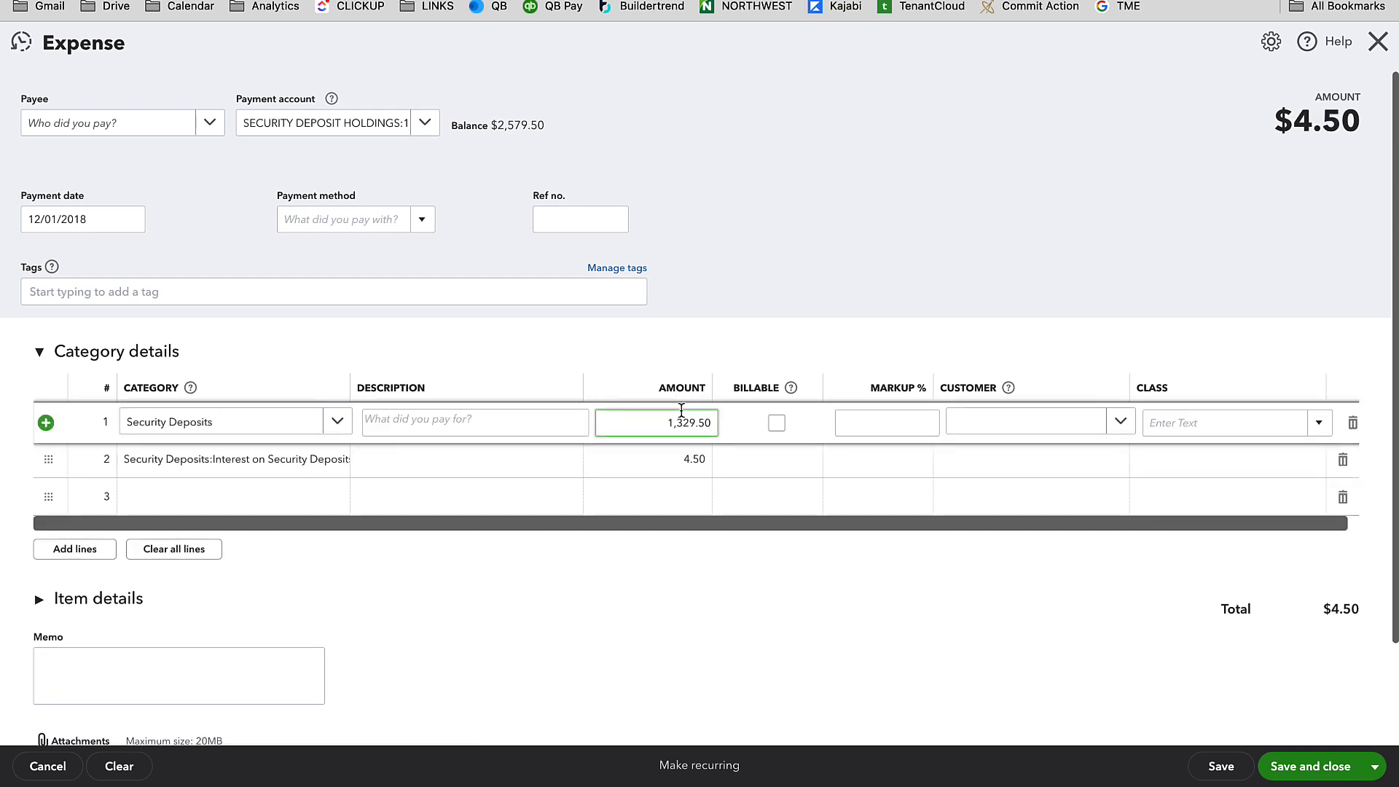
{"action": "double_click", "coordinate": [681, 411]}
{"action": "type", "text": "1,3"}
{"action": "type", "text": "25"}
{"action": "key", "text": "Tab"}
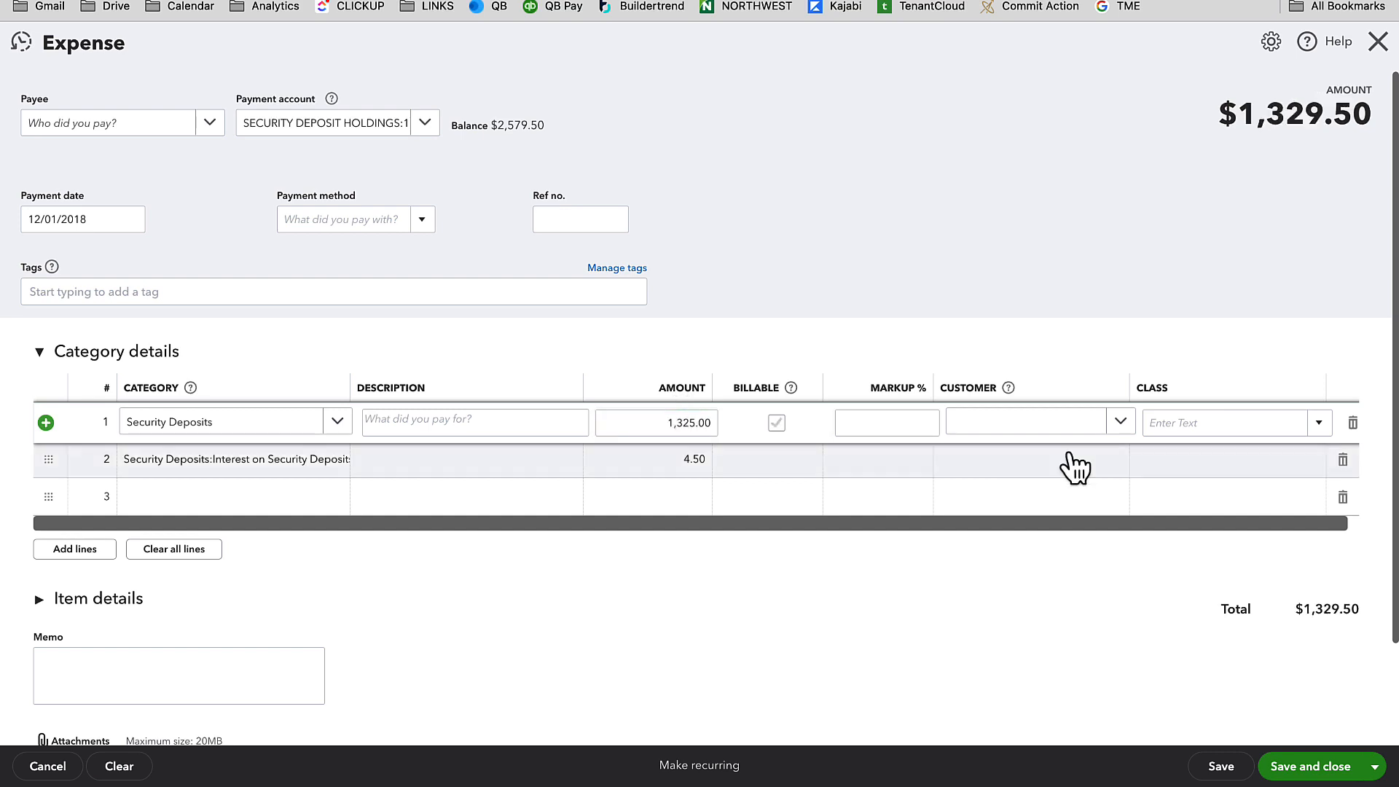
{"action": "left_click", "coordinate": [1024, 428]}
{"action": "type", "text": "juli"}
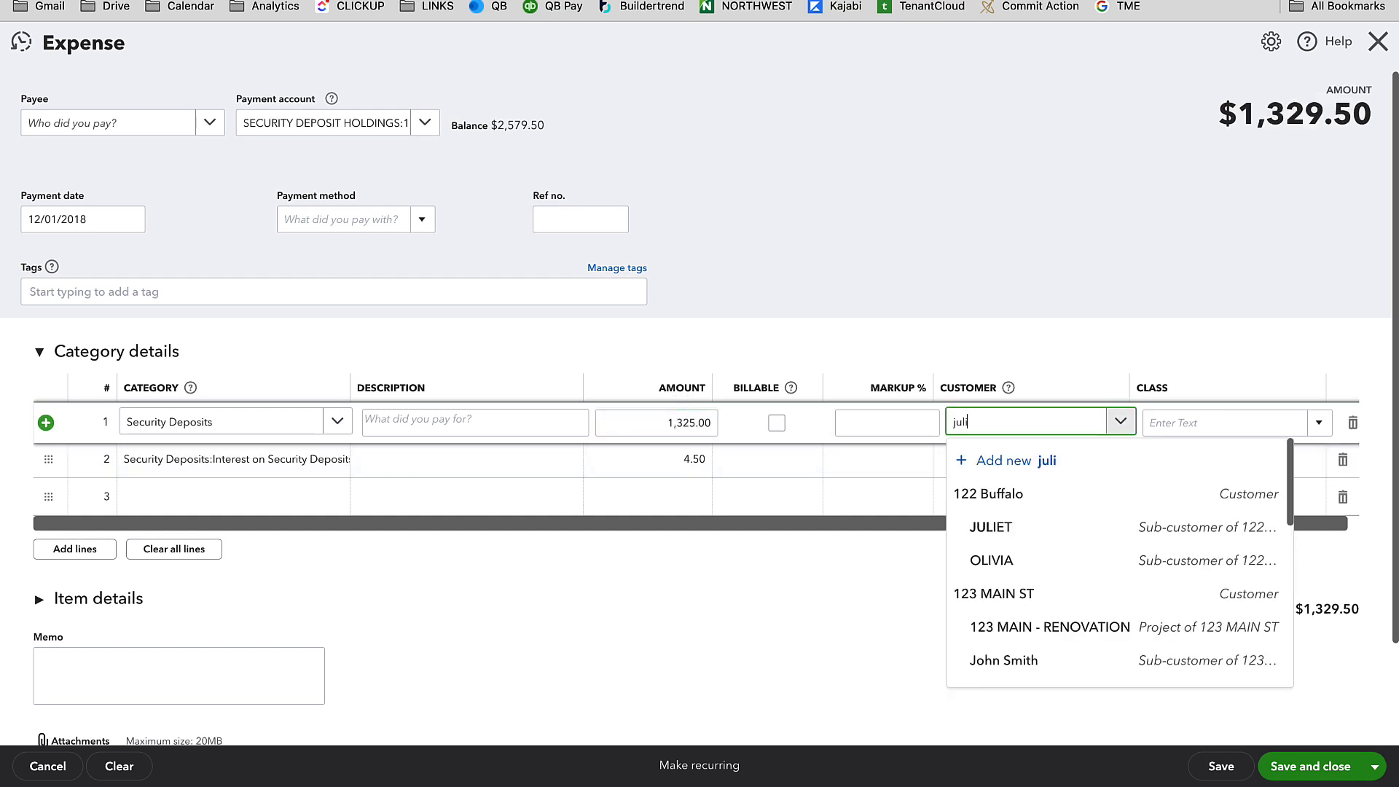
{"action": "left_click", "coordinate": [1024, 496]}
{"action": "left_click", "coordinate": [1006, 468]}
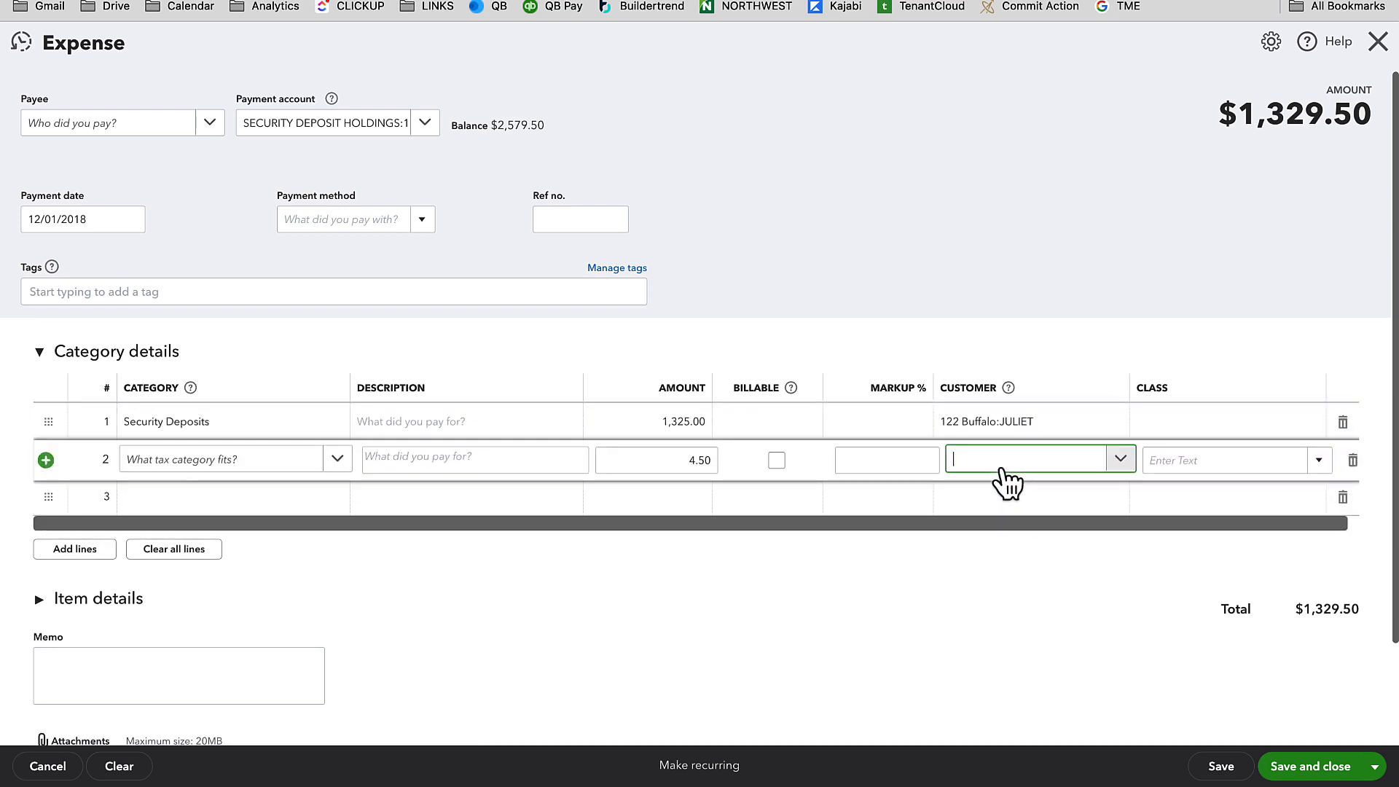
{"action": "type", "text": "juliet"}
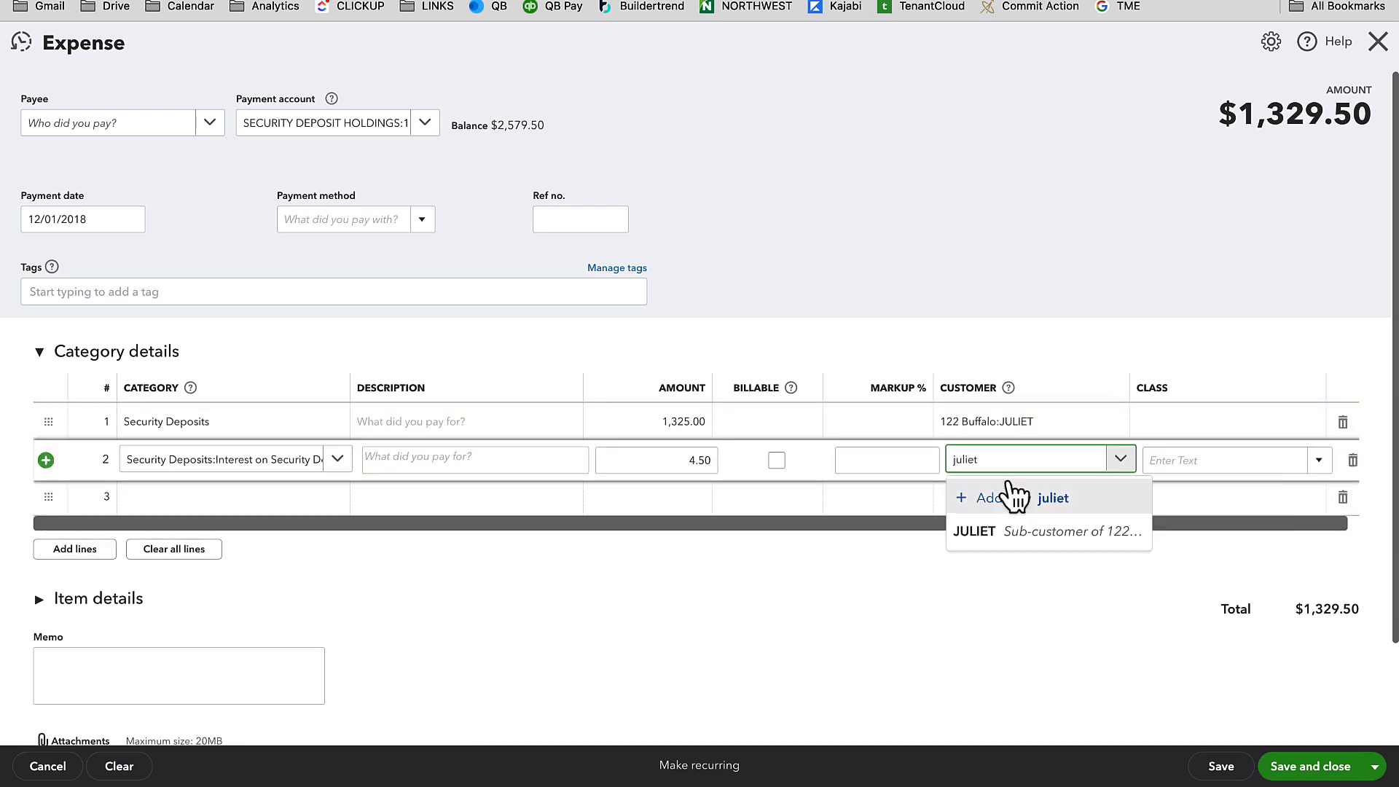
{"action": "left_click", "coordinate": [992, 543]}
Assign the class 122 Buffalo to both expense lines, then save and close the refund expense.
{"action": "left_click", "coordinate": [1189, 423]}
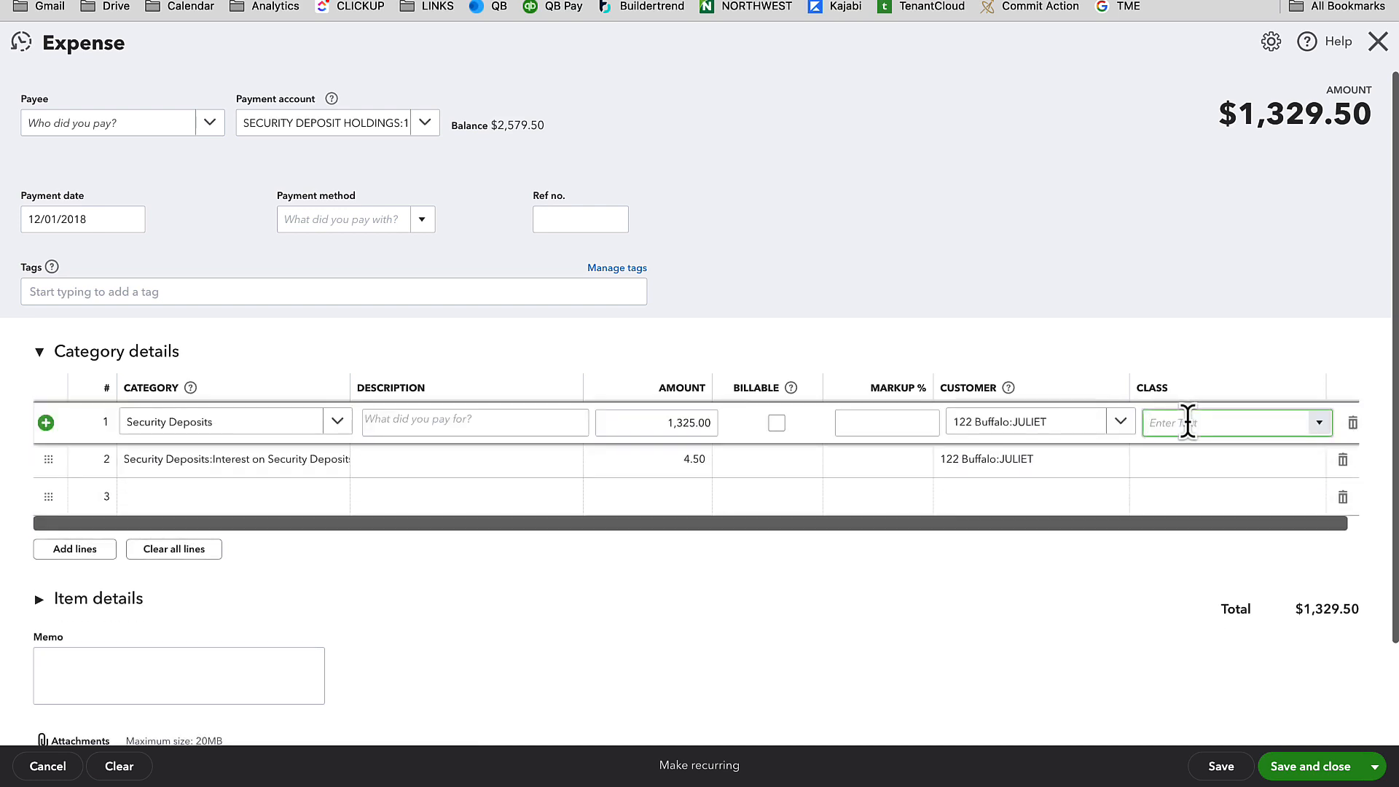
{"action": "type", "text": "122 Buffalo"}
{"action": "left_click", "coordinate": [1203, 475]}
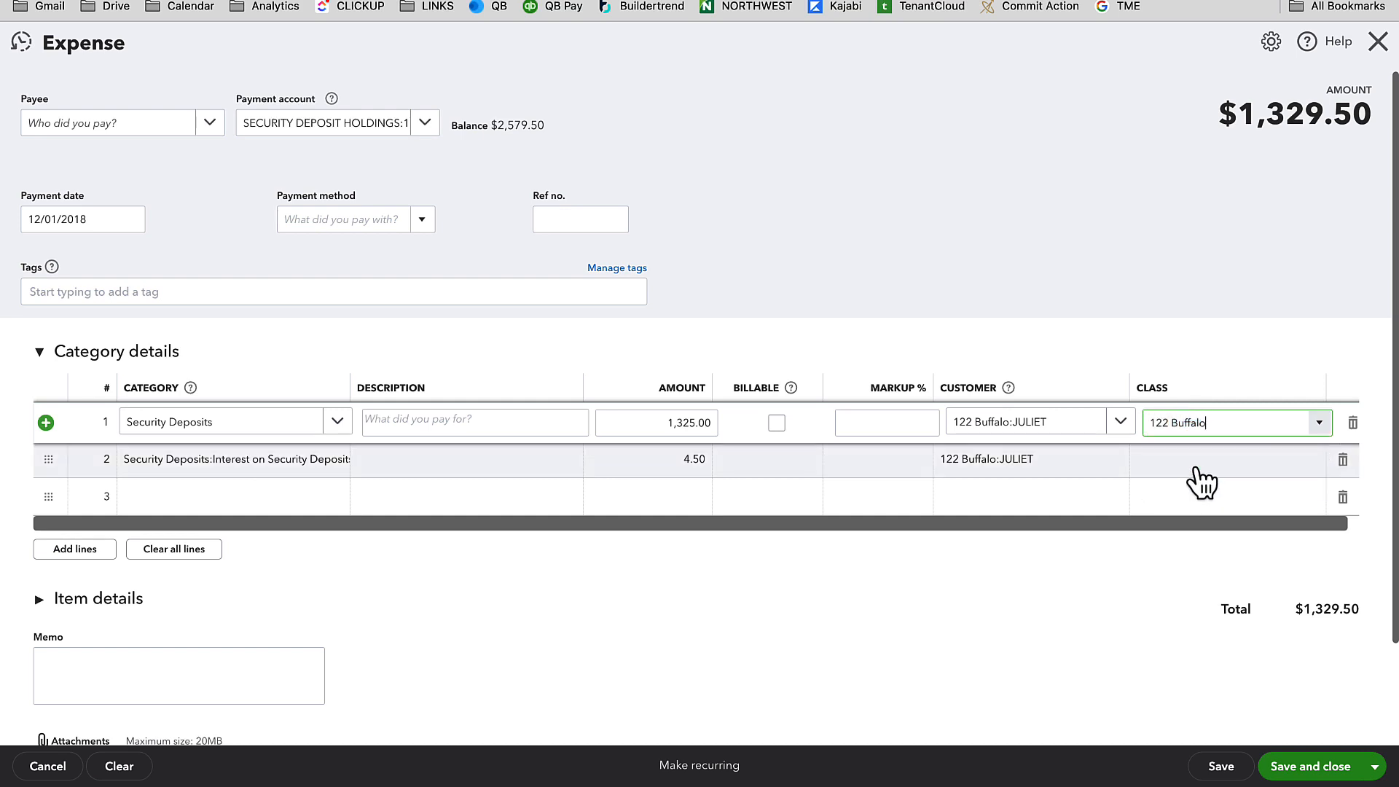
{"action": "left_click", "coordinate": [1202, 474]}
{"action": "type", "text": "122 Buffalo"}
{"action": "left_click", "coordinate": [1170, 520]}
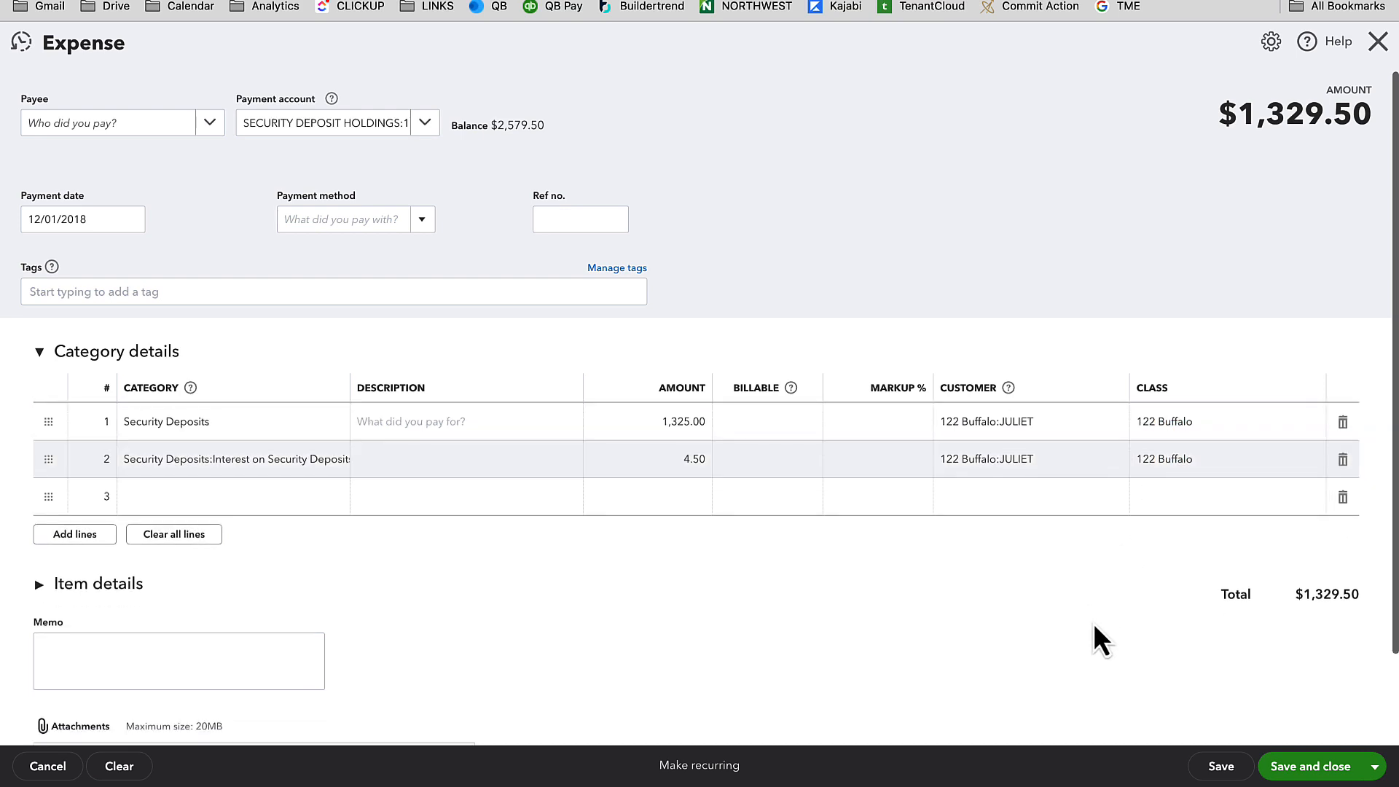
{"action": "left_click", "coordinate": [1312, 767]}
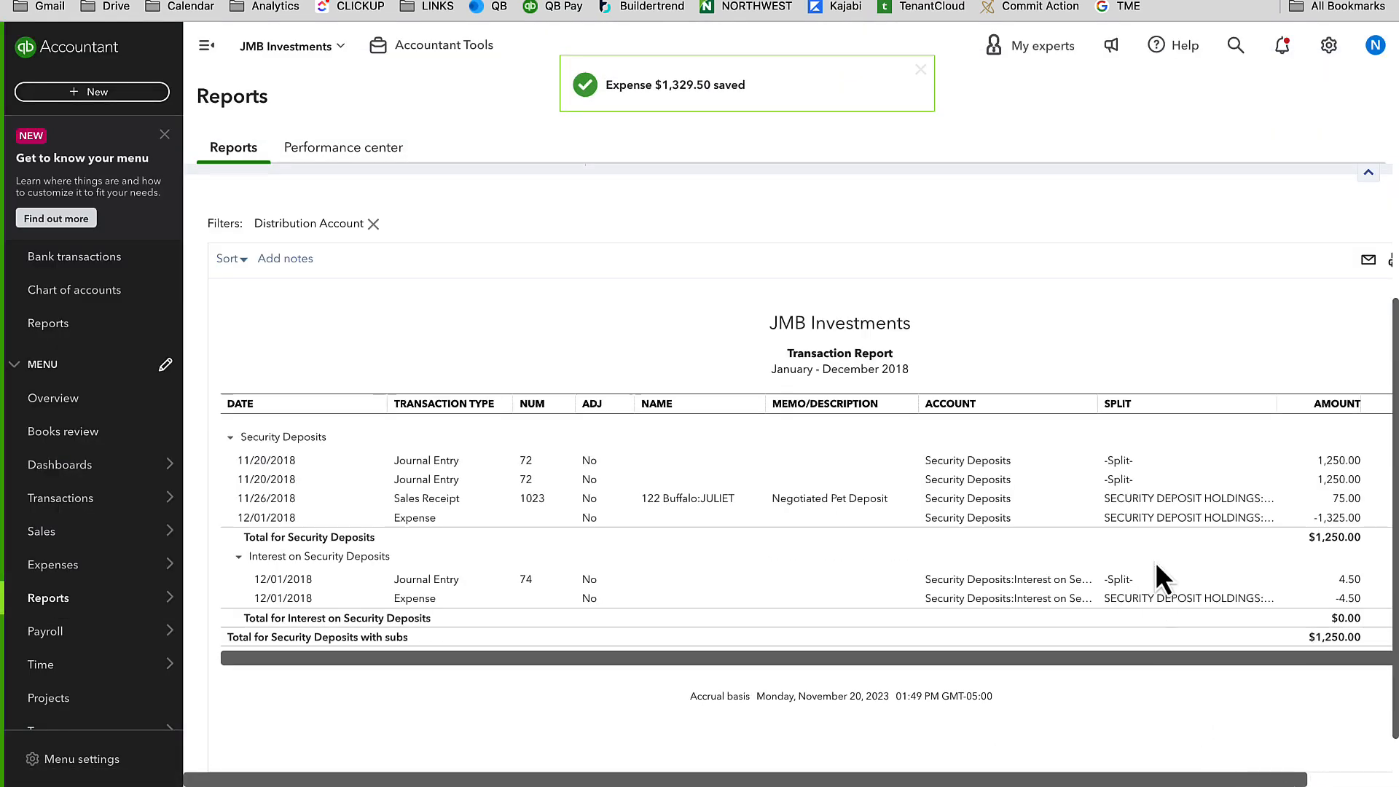
Regroup the Security Deposits transaction report by customer, run it, and check the refunded tenant's total and running balance.
{"action": "scroll", "coordinate": [1212, 503], "scroll_direction": "right", "scroll_amount": 3}
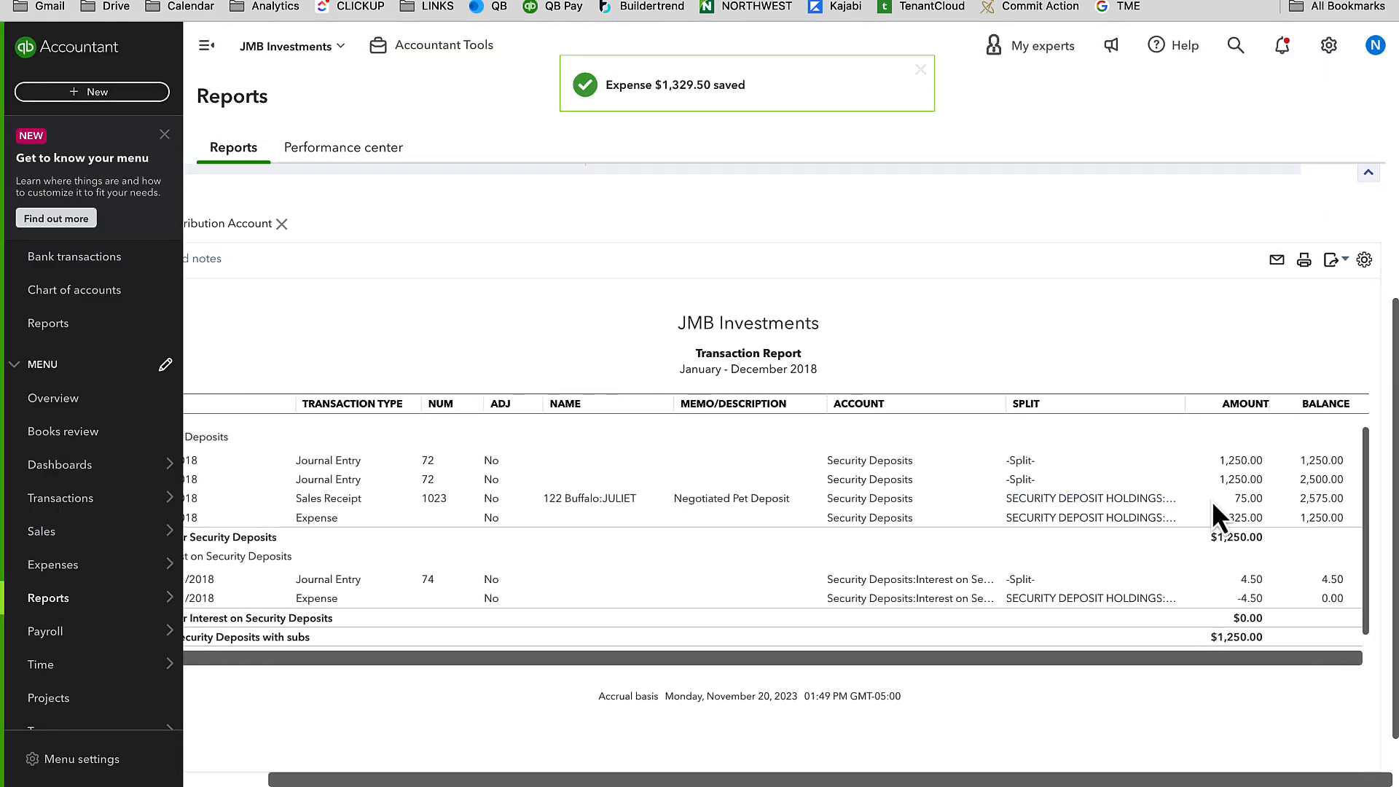
{"action": "scroll", "coordinate": [1207, 498], "scroll_direction": "left", "scroll_amount": 3}
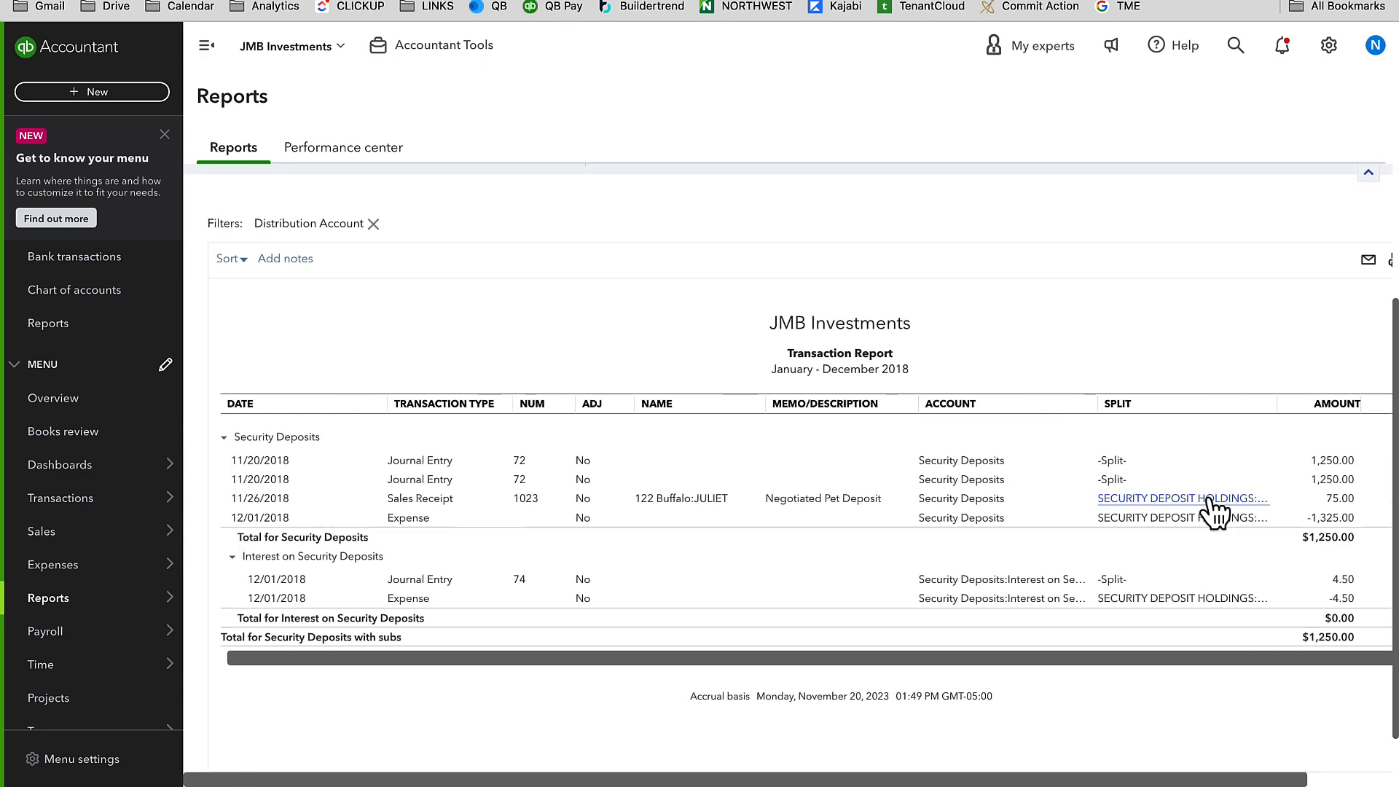
{"action": "left_click", "coordinate": [319, 337]}
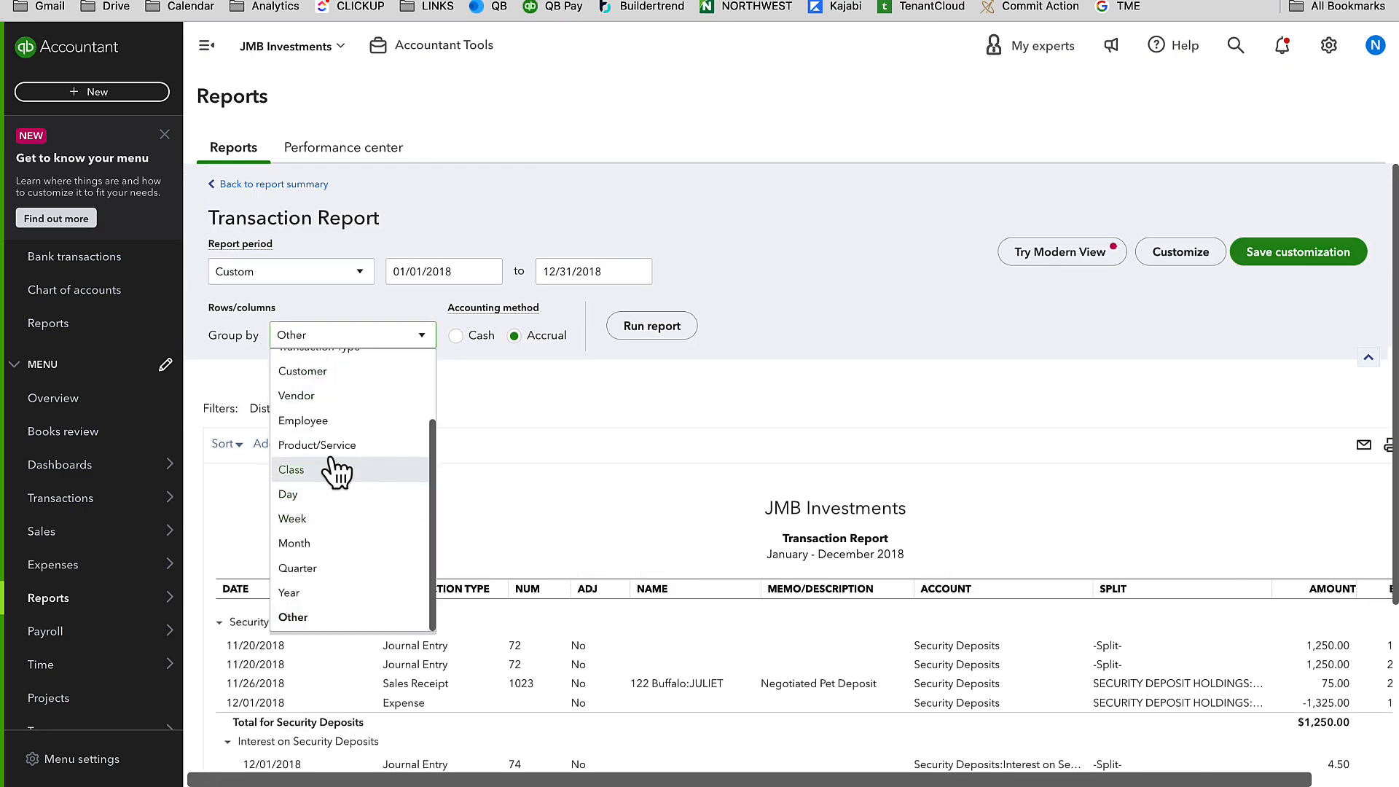
{"action": "scroll", "coordinate": [328, 412], "scroll_direction": "up", "scroll_amount": 2}
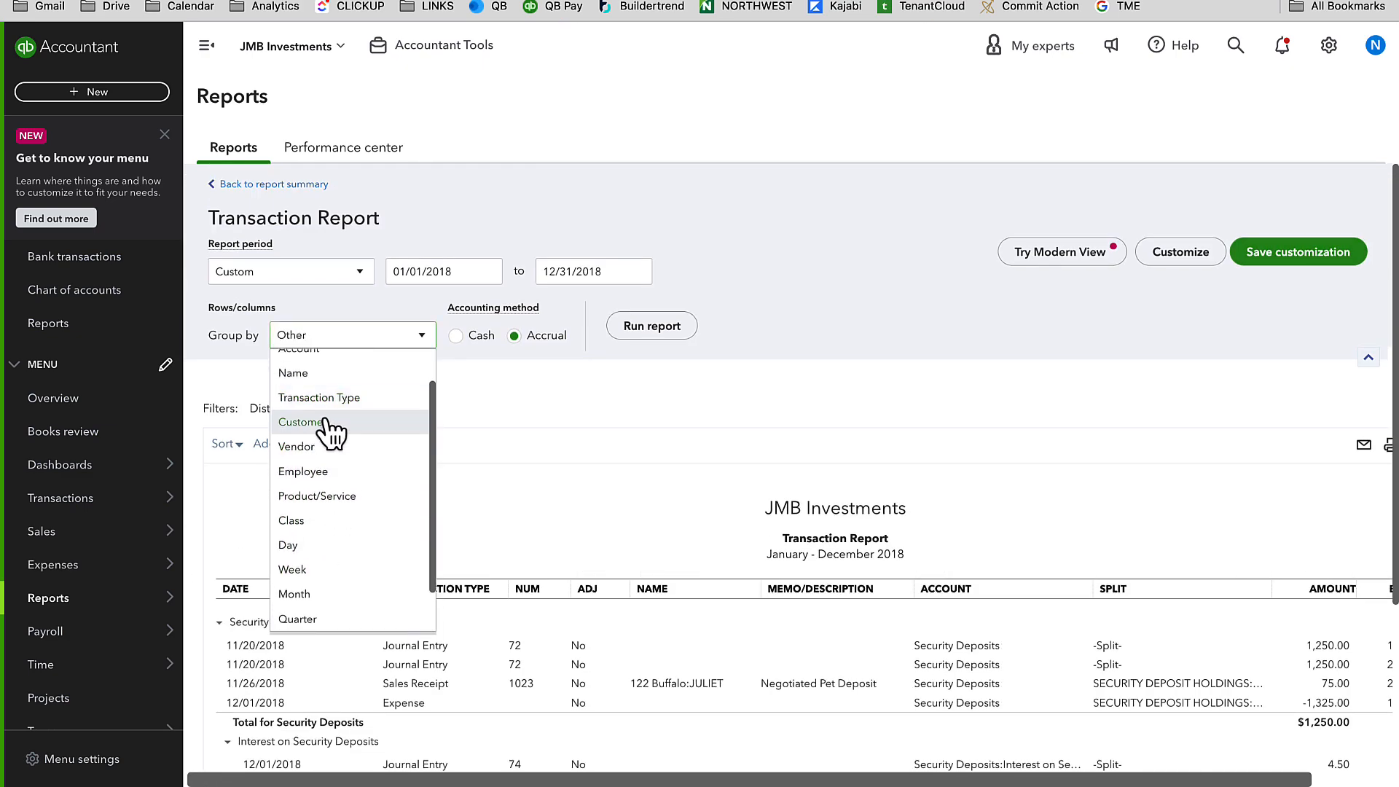
{"action": "left_click", "coordinate": [330, 426]}
{"action": "left_click", "coordinate": [659, 335]}
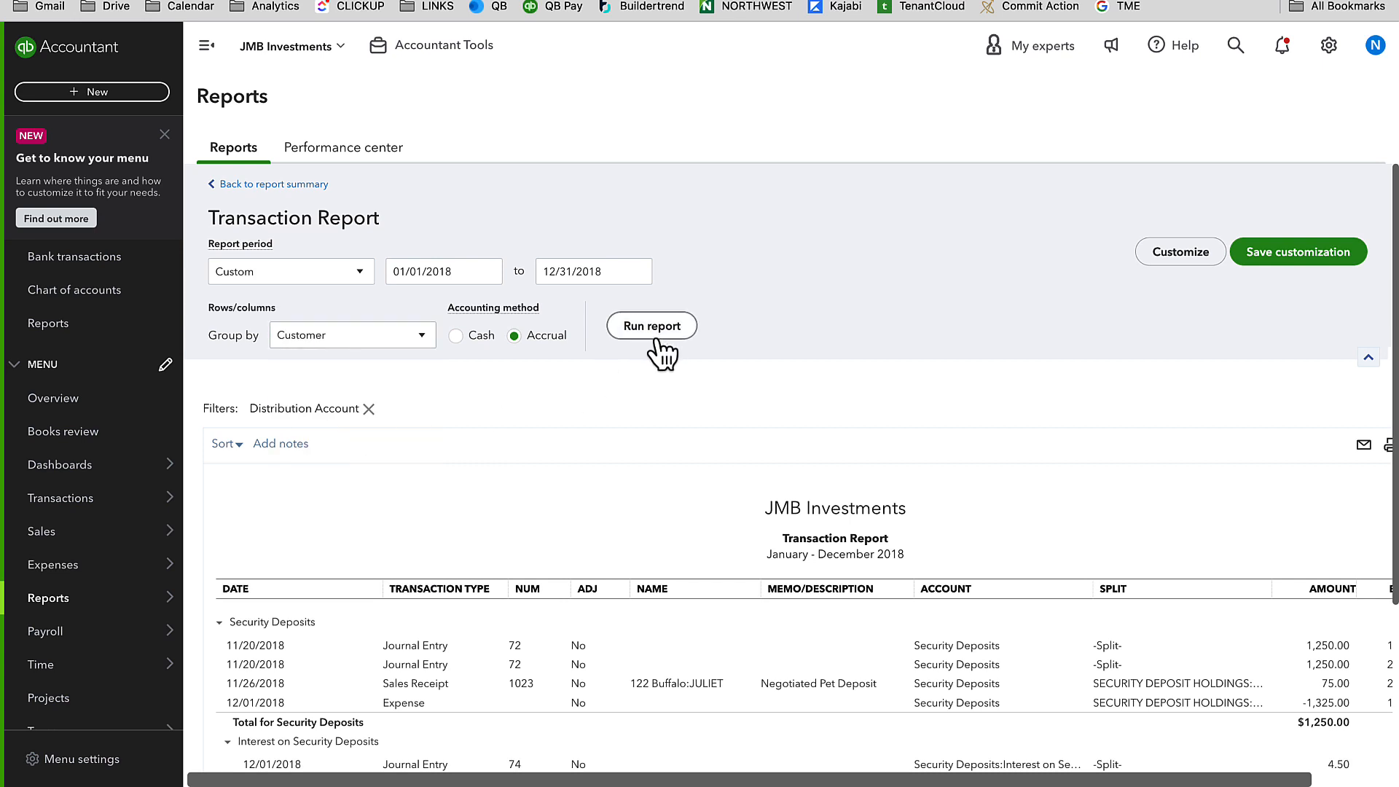
{"action": "scroll", "coordinate": [653, 361], "scroll_direction": "down", "scroll_amount": 2}
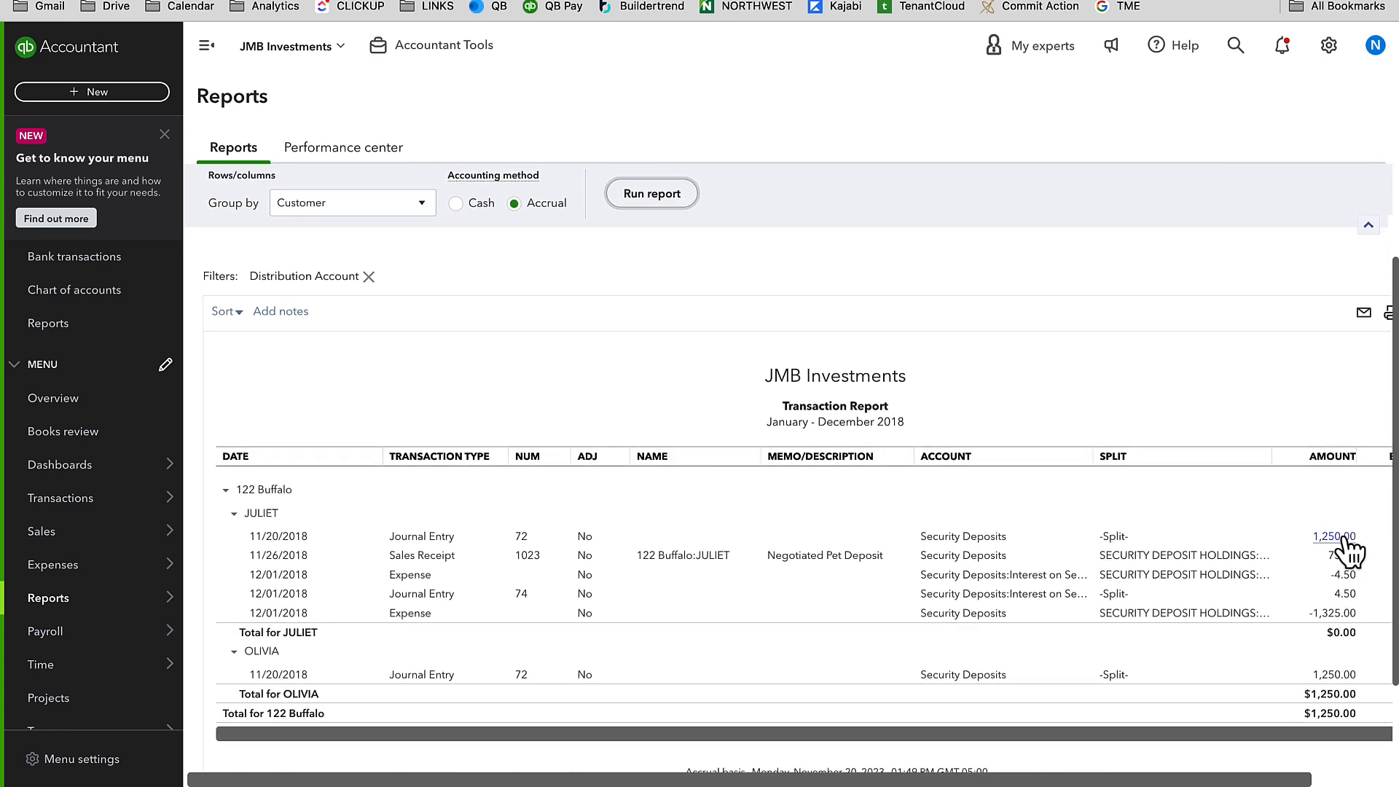
{"action": "scroll", "coordinate": [1321, 587], "scroll_direction": "right", "scroll_amount": 1}
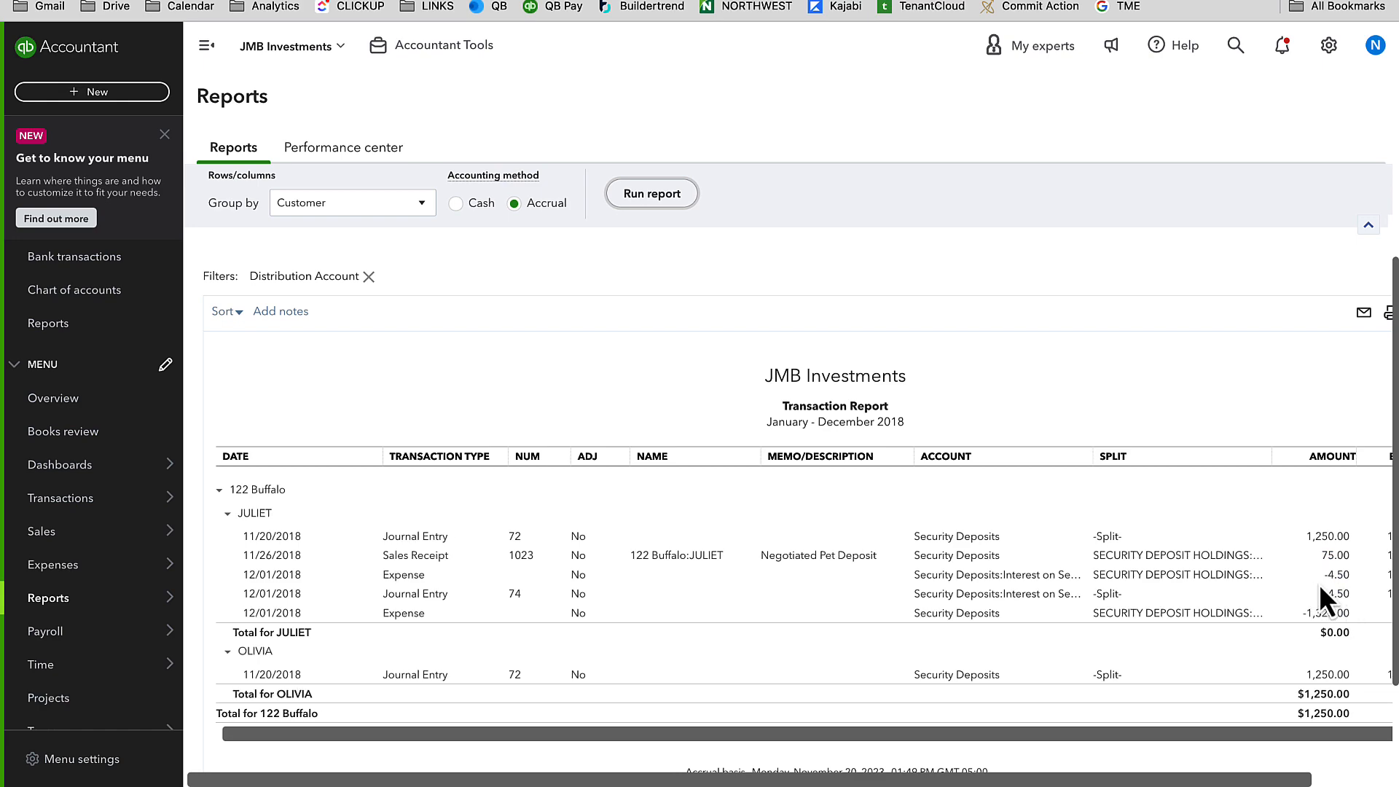
{"action": "scroll", "coordinate": [1293, 581], "scroll_direction": "right", "scroll_amount": 3}
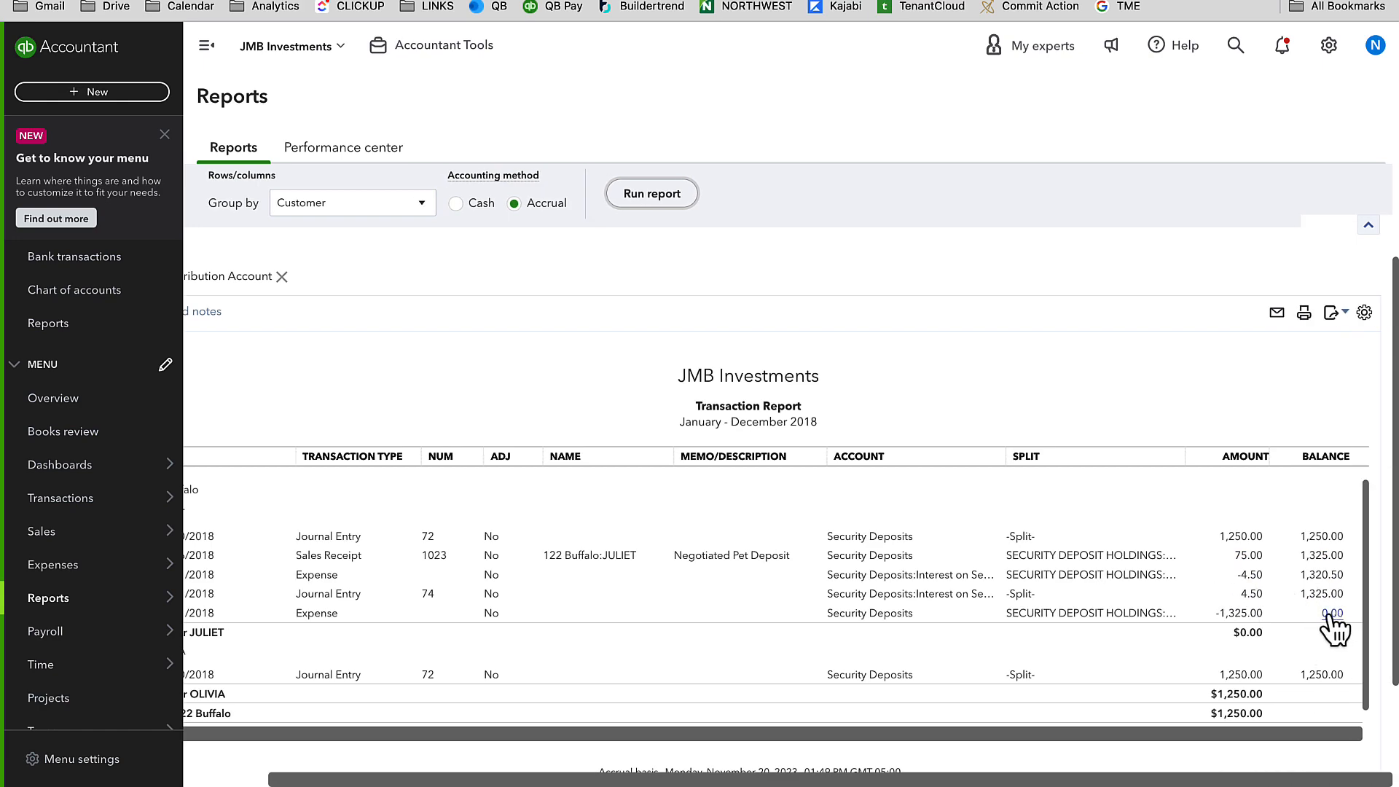
Return to the Balance Sheet, review its balances, and check the transactions behind Interest on Security Deposits.
{"action": "scroll", "coordinate": [328, 344], "scroll_direction": "up", "scroll_amount": 2}
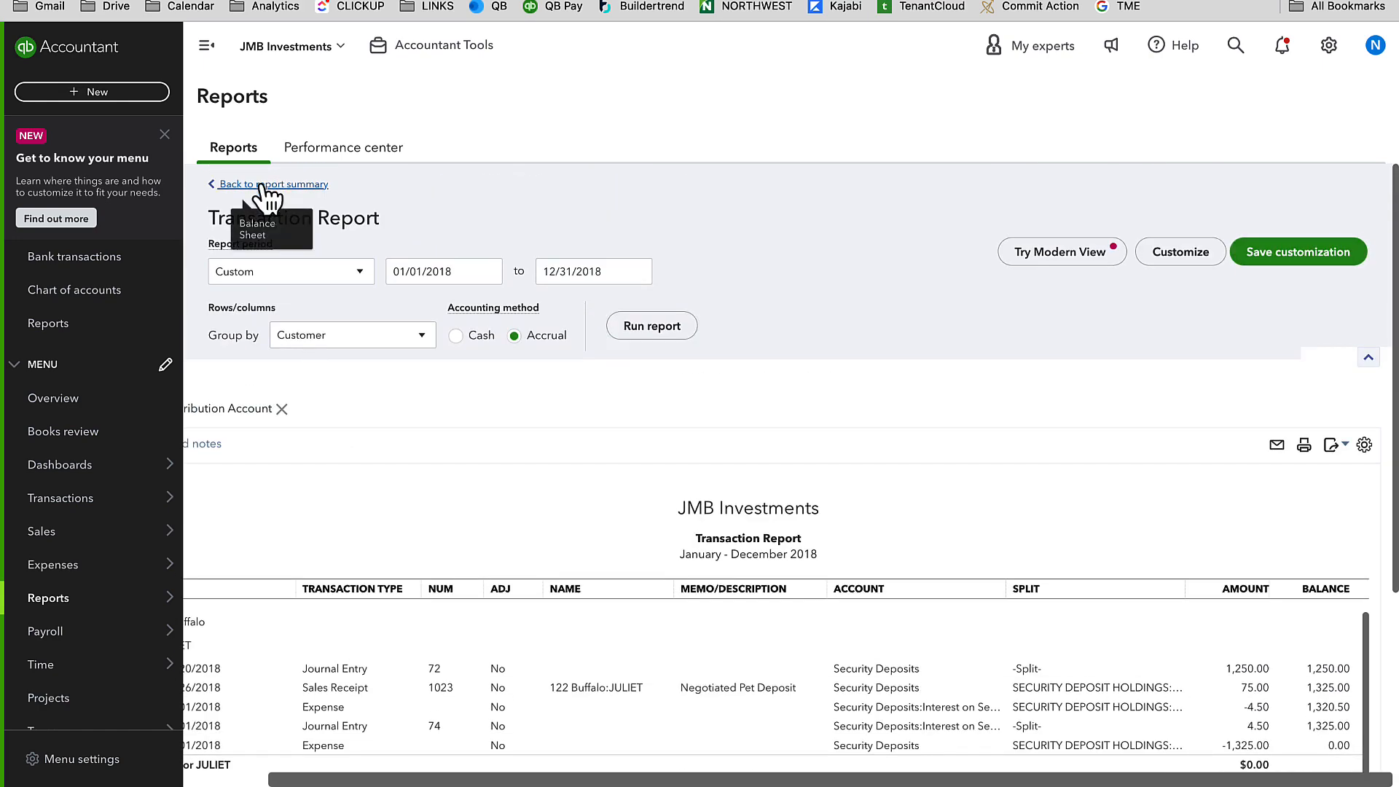
{"action": "left_click", "coordinate": [261, 186]}
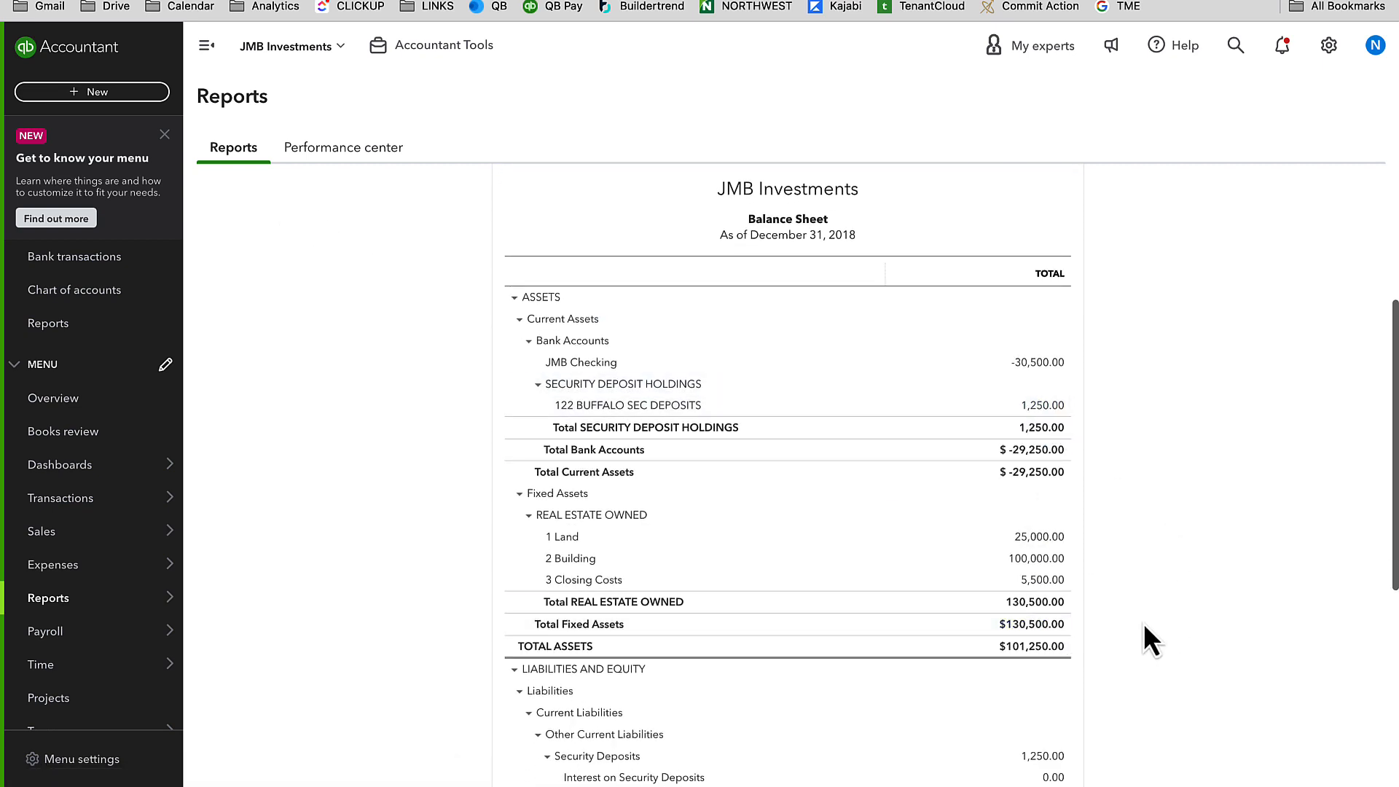
{"action": "scroll", "coordinate": [1143, 621], "scroll_direction": "down", "scroll_amount": 5}
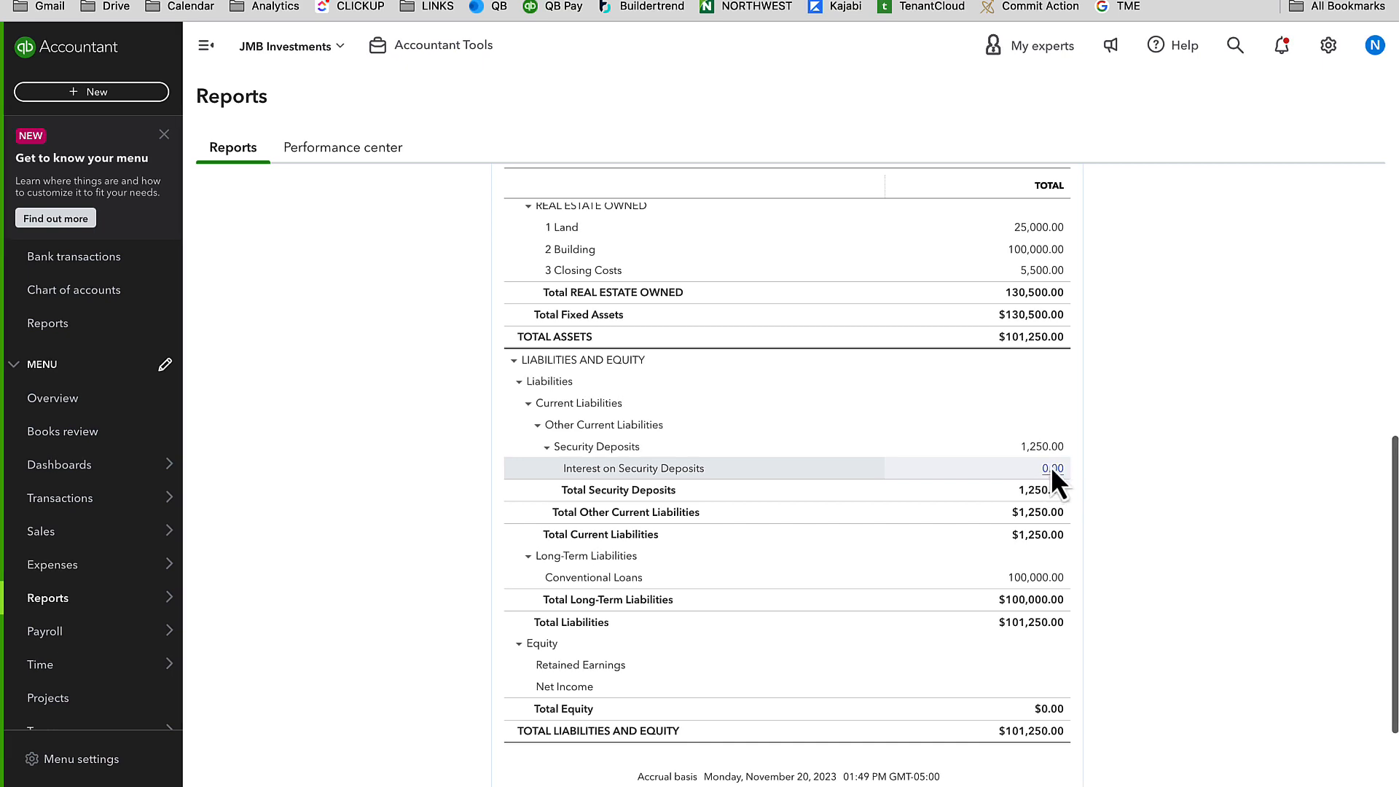
{"action": "scroll", "coordinate": [1053, 465], "scroll_direction": "down", "scroll_amount": 1}
{"action": "scroll", "coordinate": [1053, 465], "scroll_direction": "up", "scroll_amount": 1}
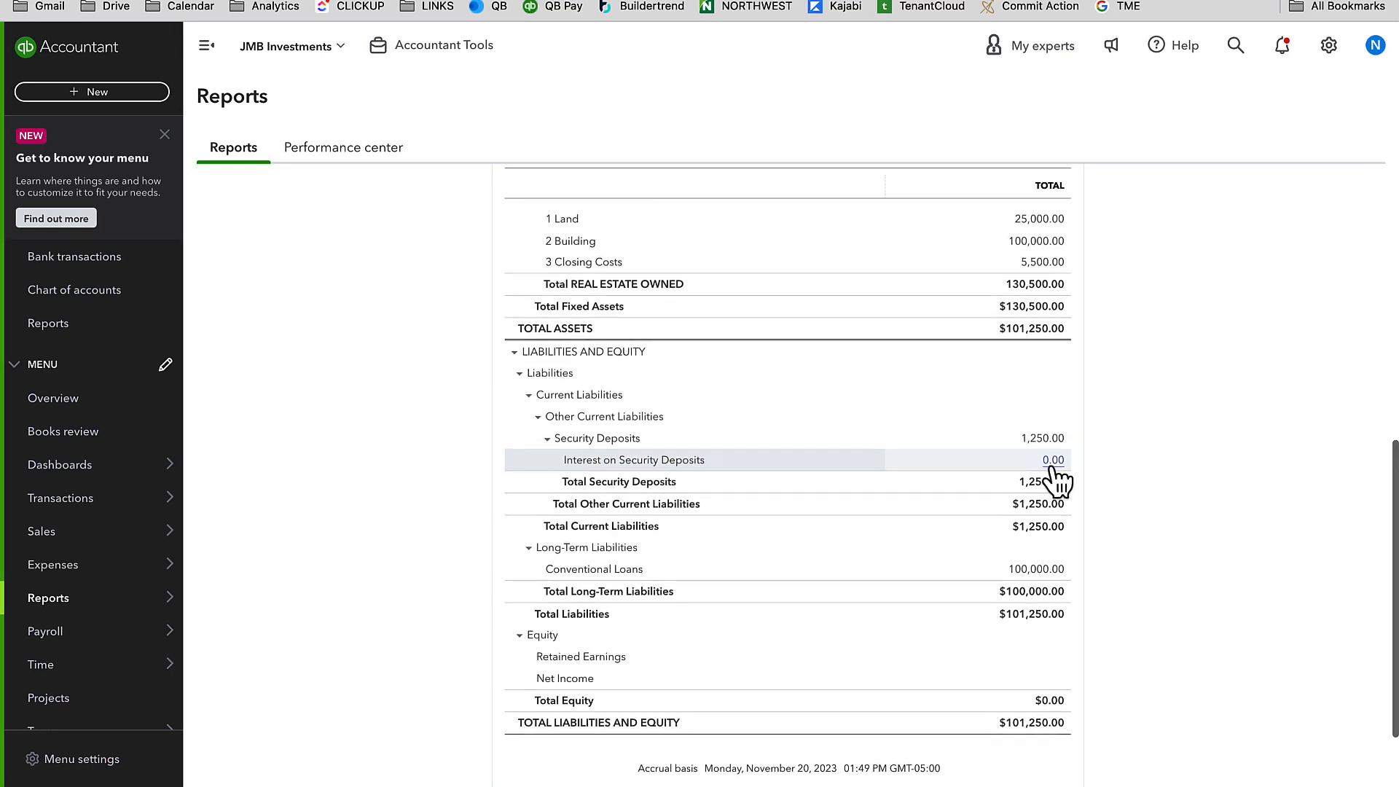
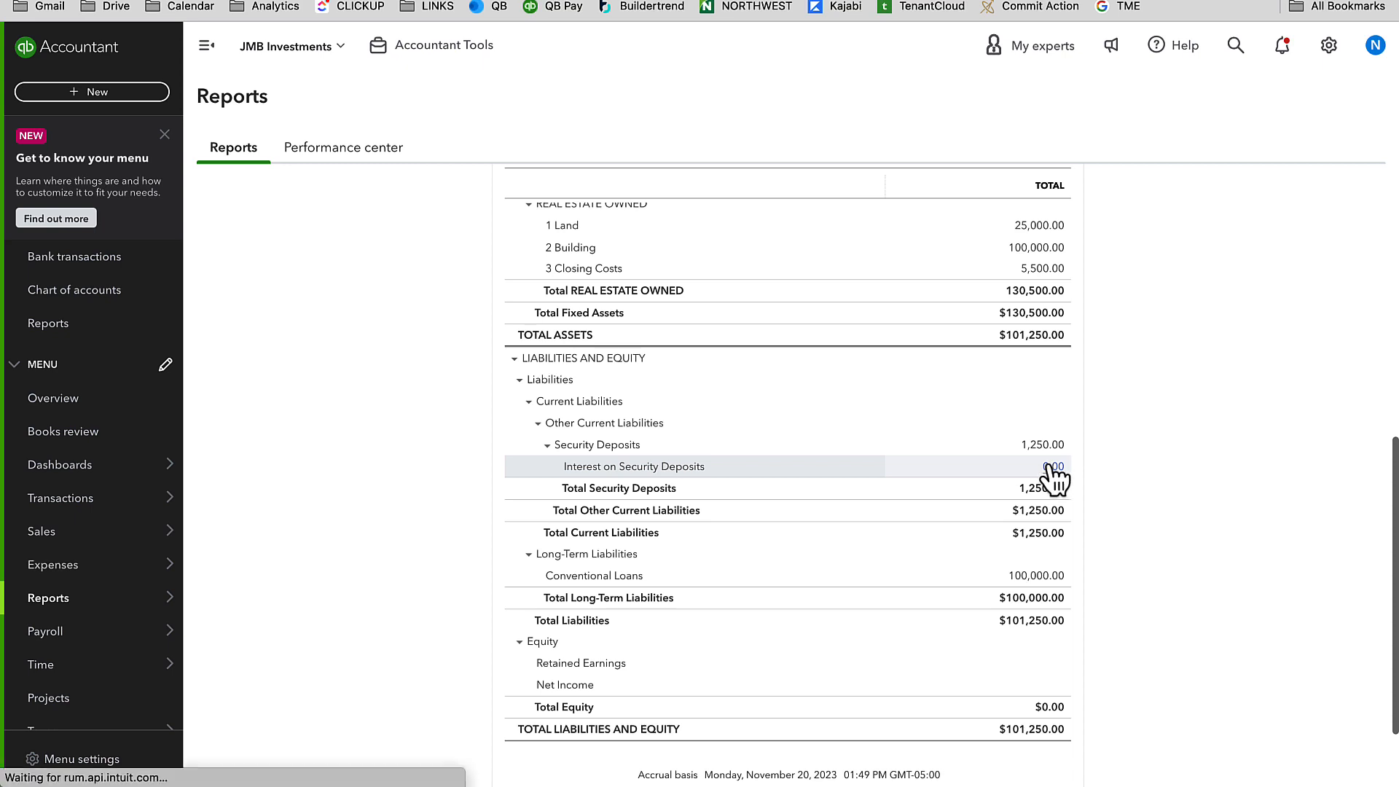
{"action": "left_click", "coordinate": [1054, 468]}
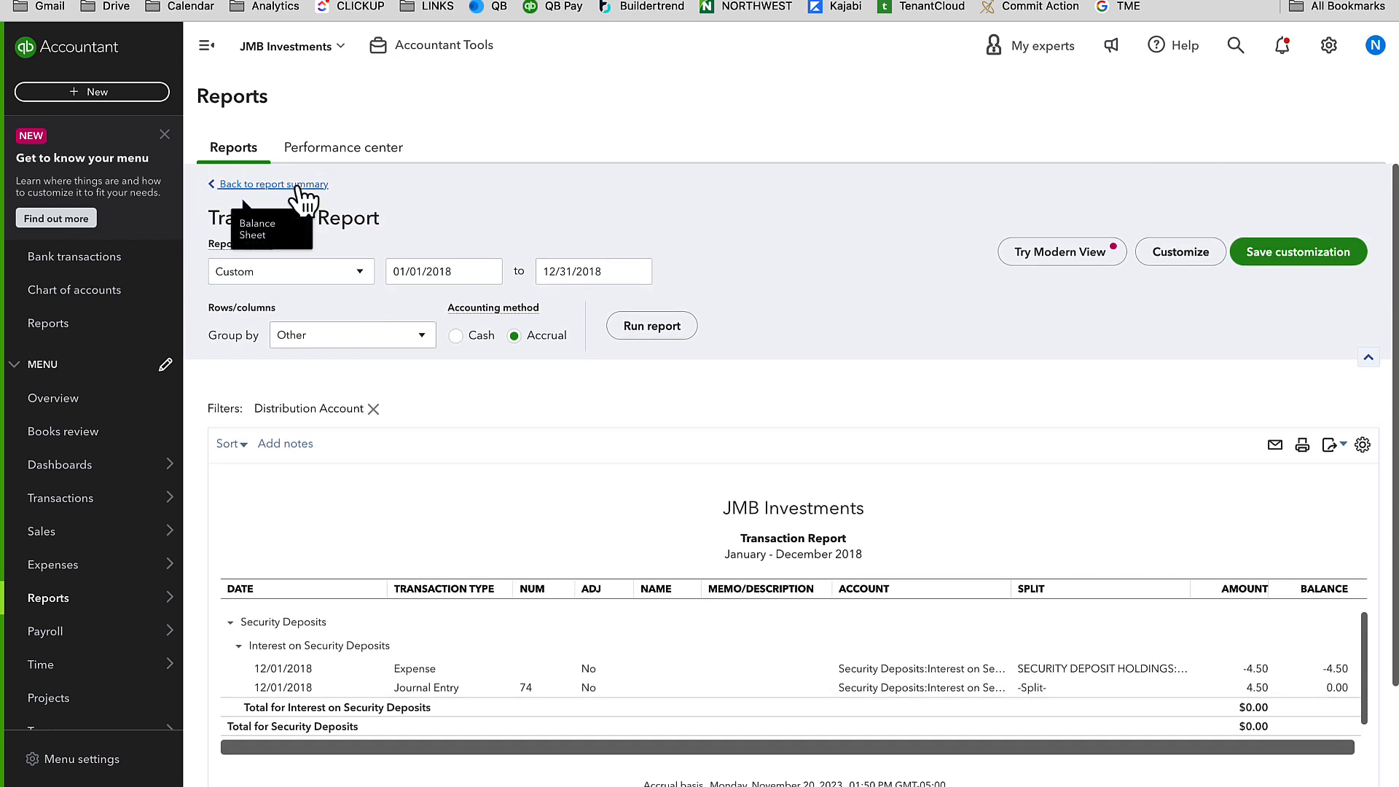
{"action": "left_click", "coordinate": [299, 186]}
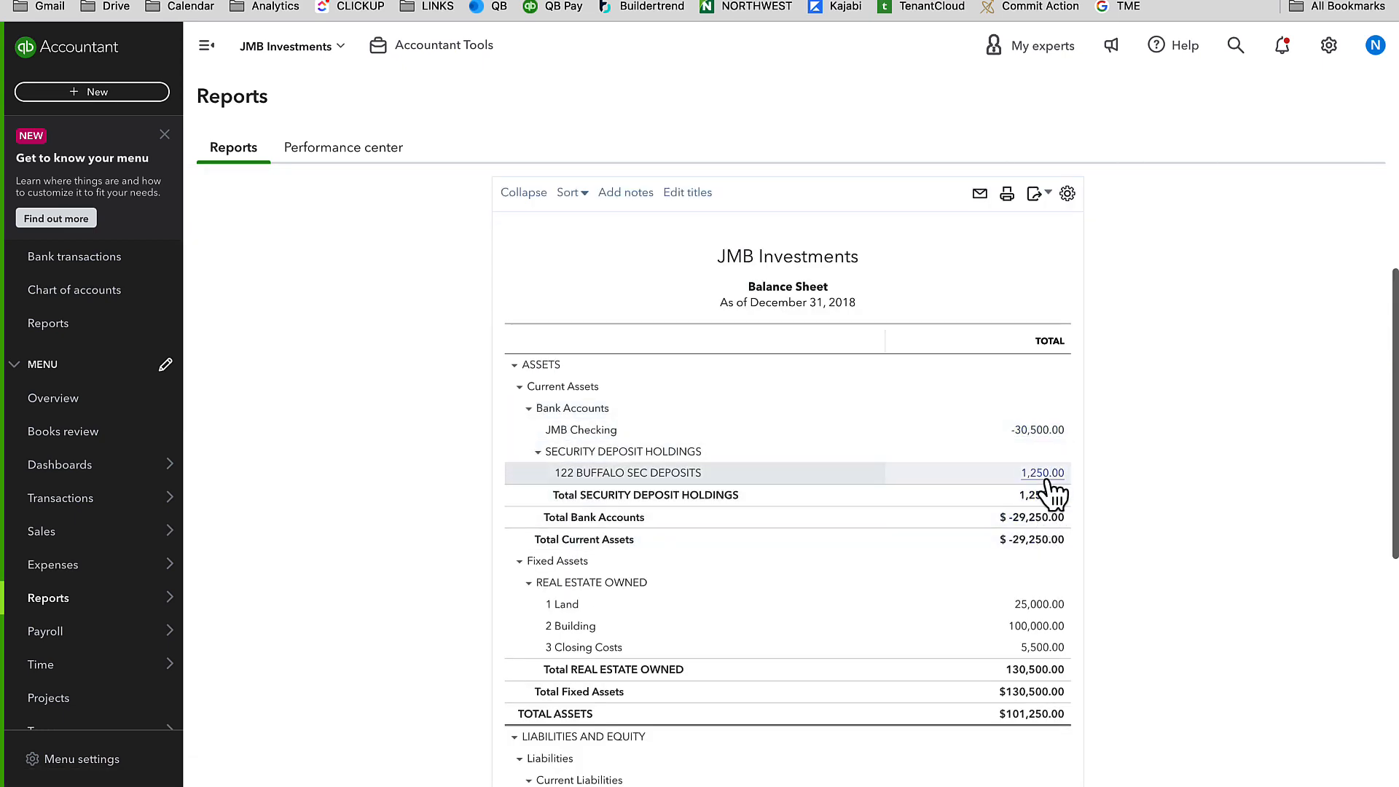
Open the 12/01/2018 refund expense from the 122 BUFFALO SEC DEPOSITS transactions and review its category lines.
{"action": "left_click", "coordinate": [1041, 473]}
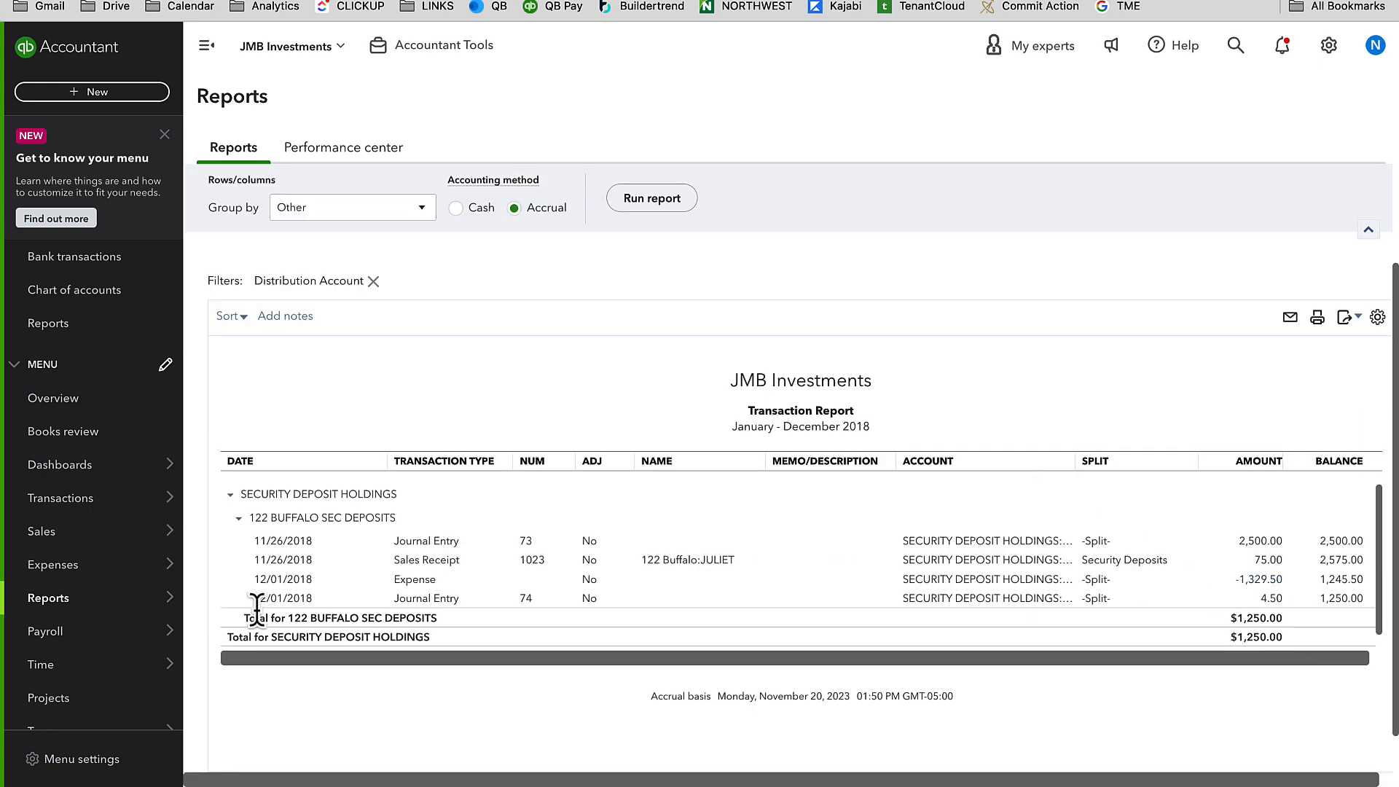
{"action": "left_click", "coordinate": [434, 580]}
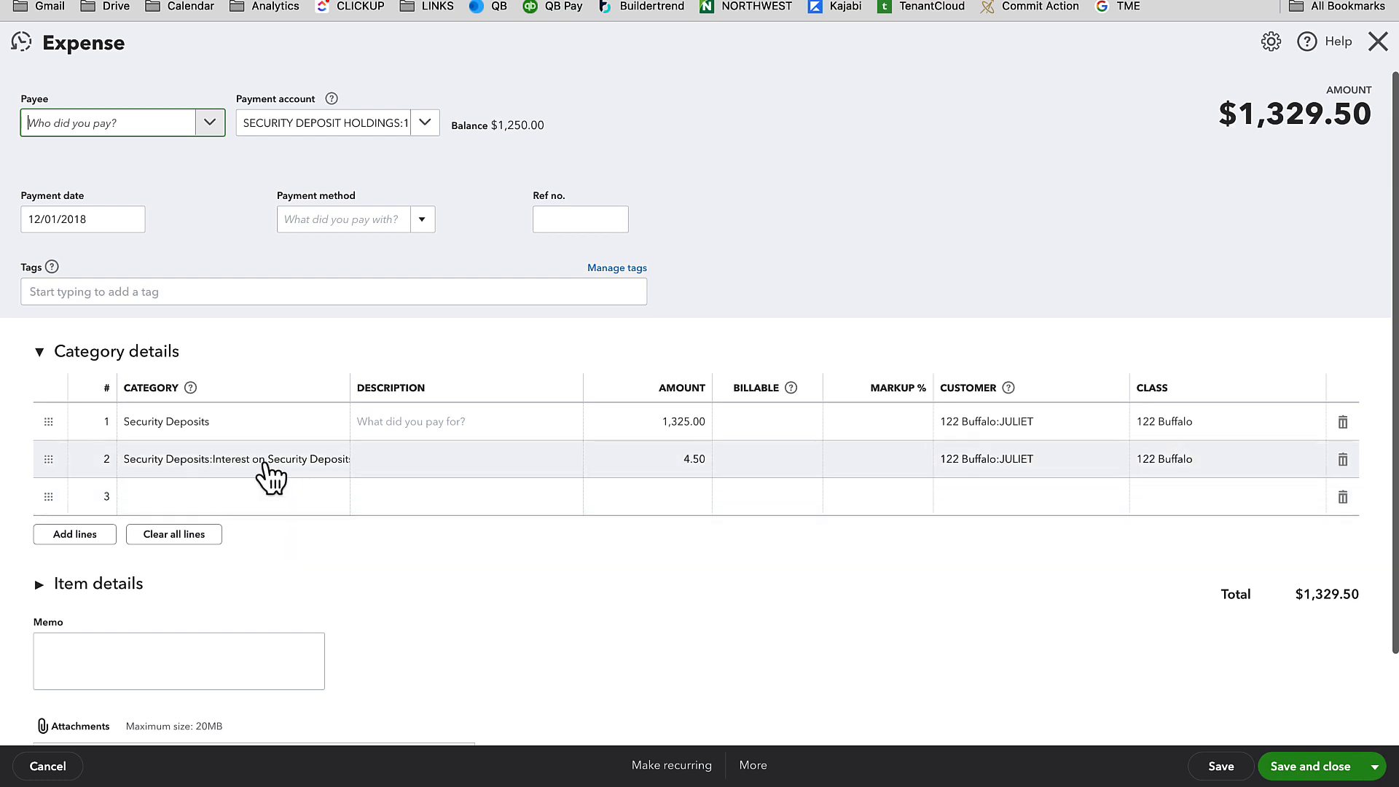
{"action": "left_click", "coordinate": [672, 430]}
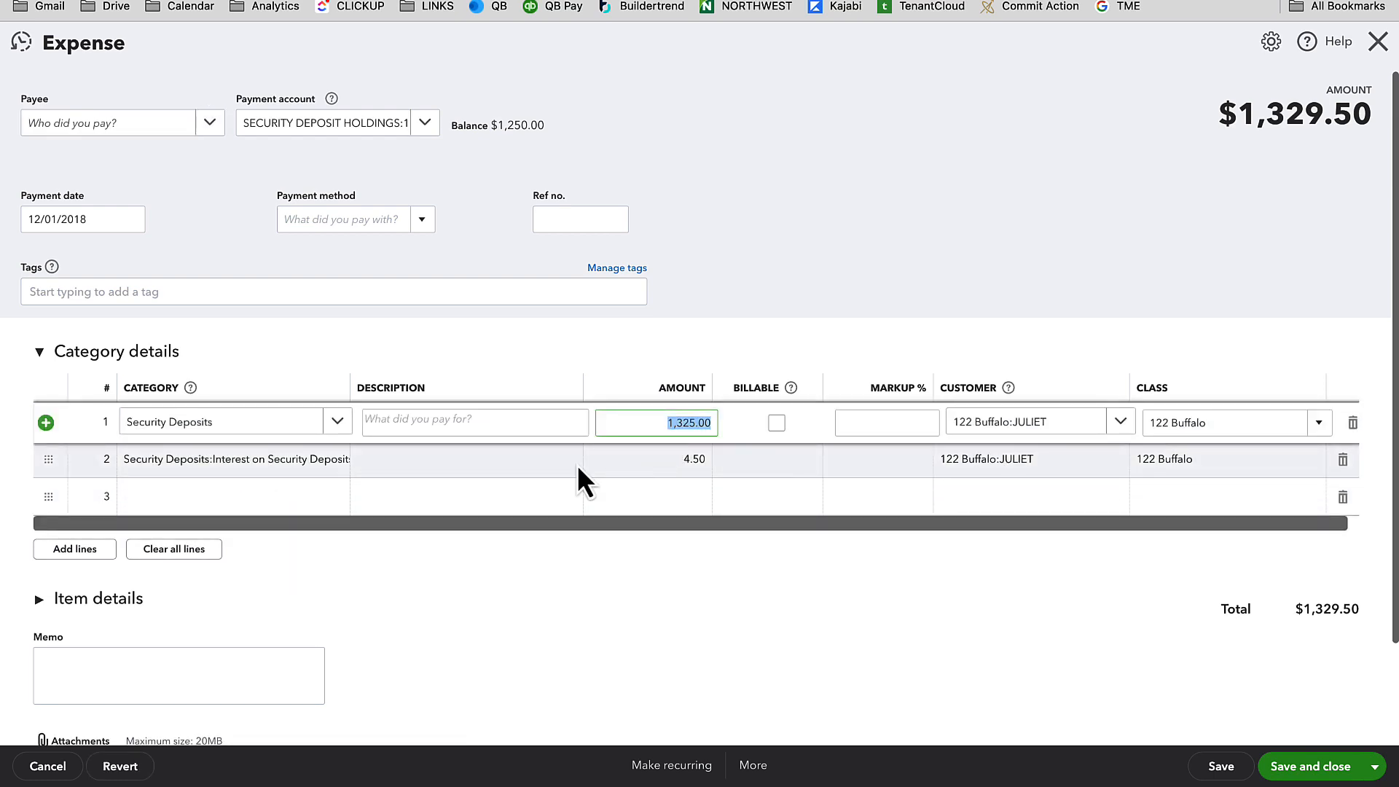
{"action": "left_click", "coordinate": [272, 476]}
{"action": "left_click", "coordinate": [603, 624]}
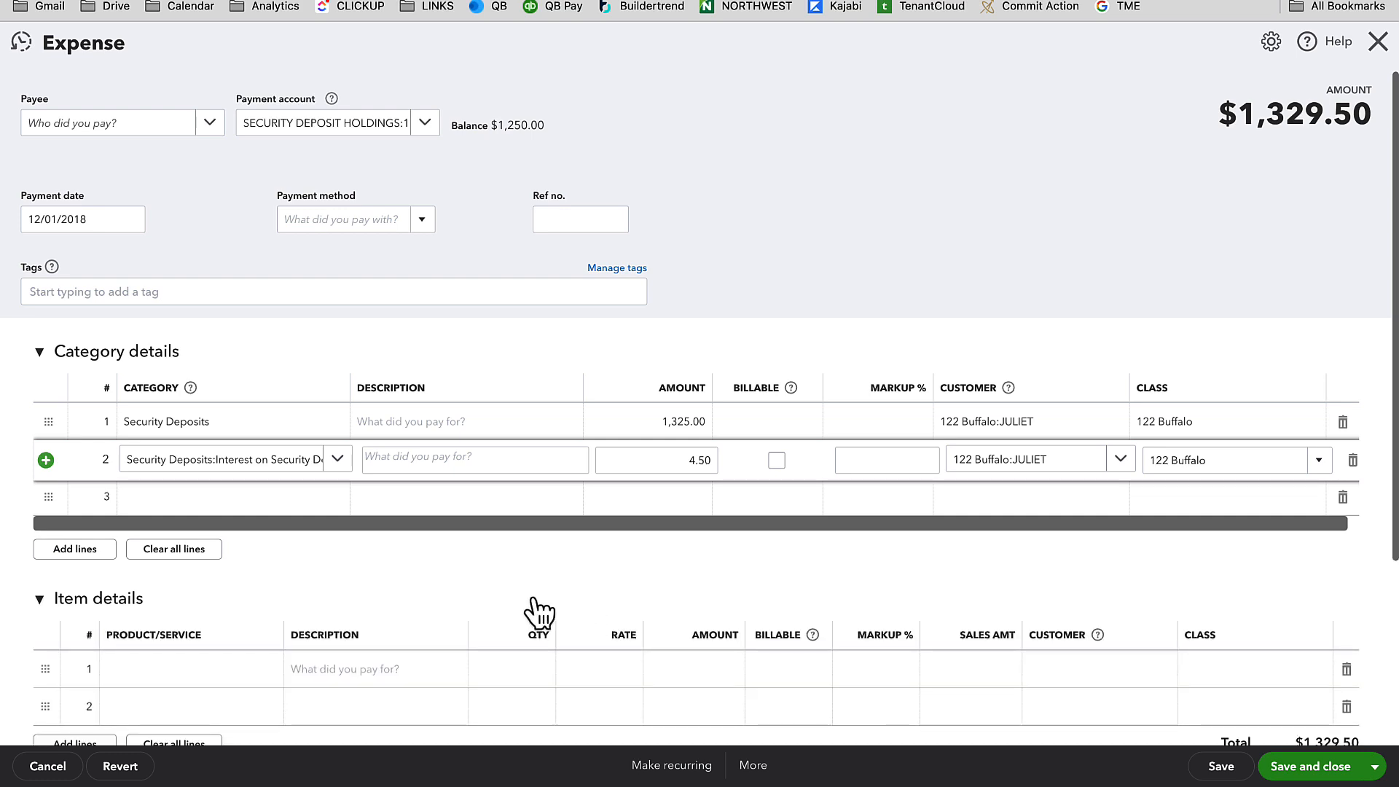
{"action": "left_click", "coordinate": [40, 599]}
Add a third category line to the refund expense using the income account Security Deposit Withholdings.
{"action": "left_click", "coordinate": [180, 499]}
{"action": "left_click", "coordinate": [175, 503]}
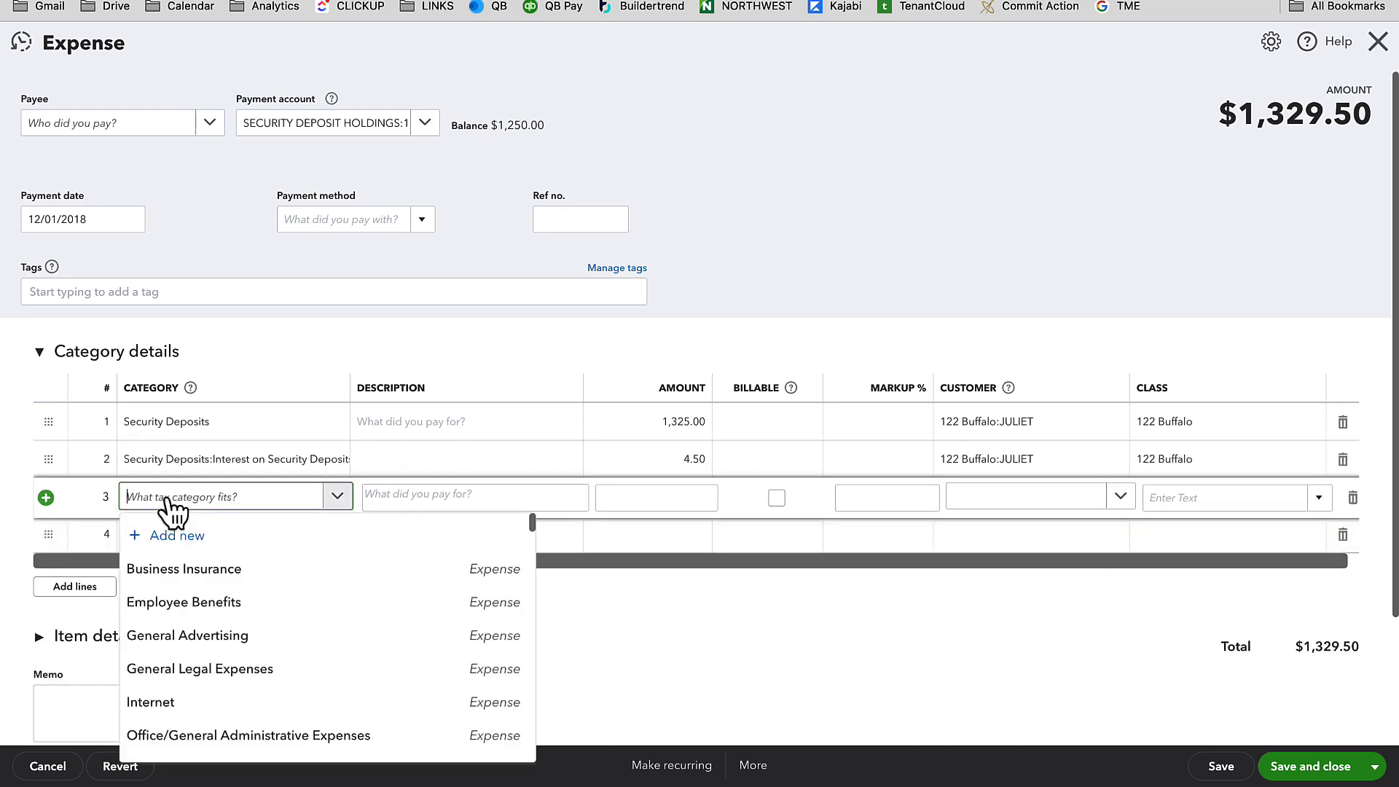
{"action": "type", "text": "securi"}
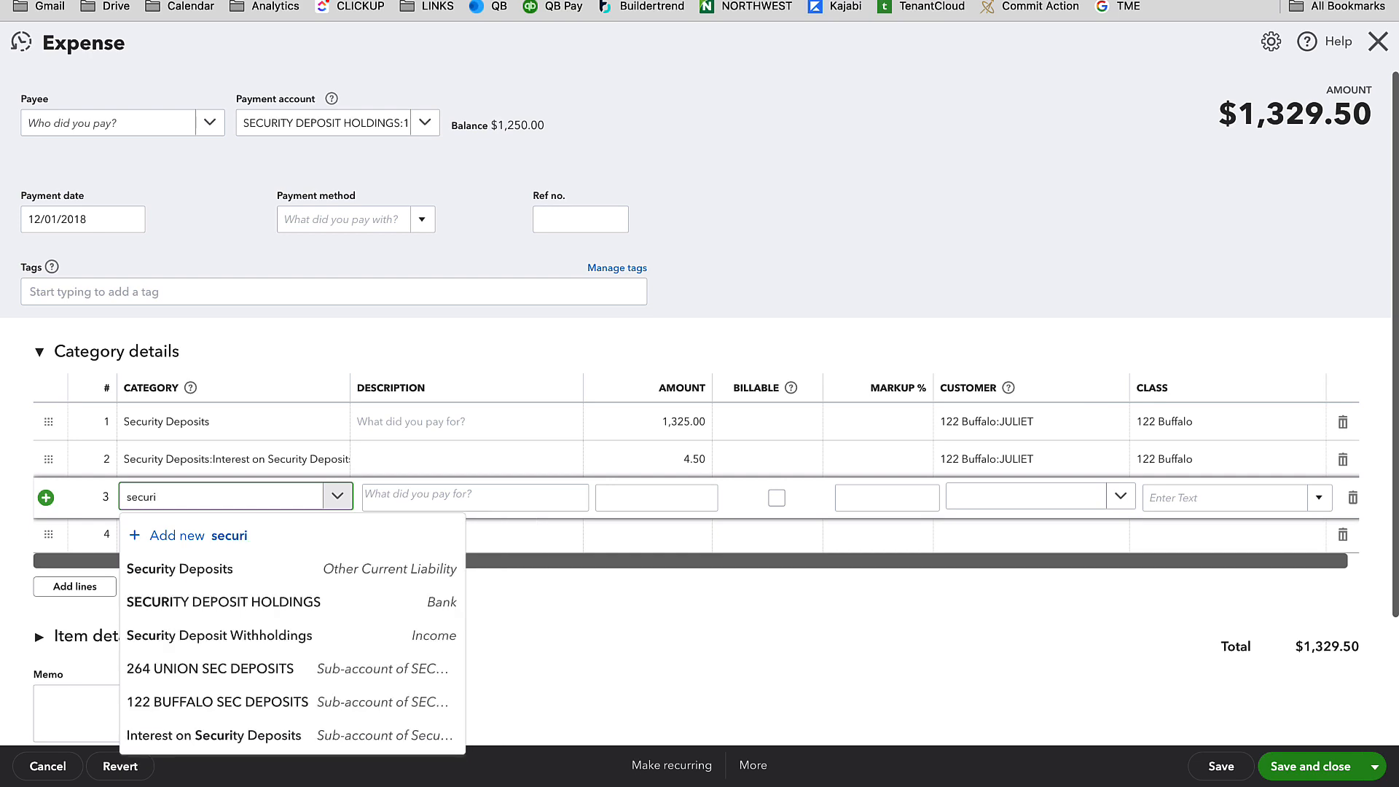
{"action": "left_click", "coordinate": [137, 638]}
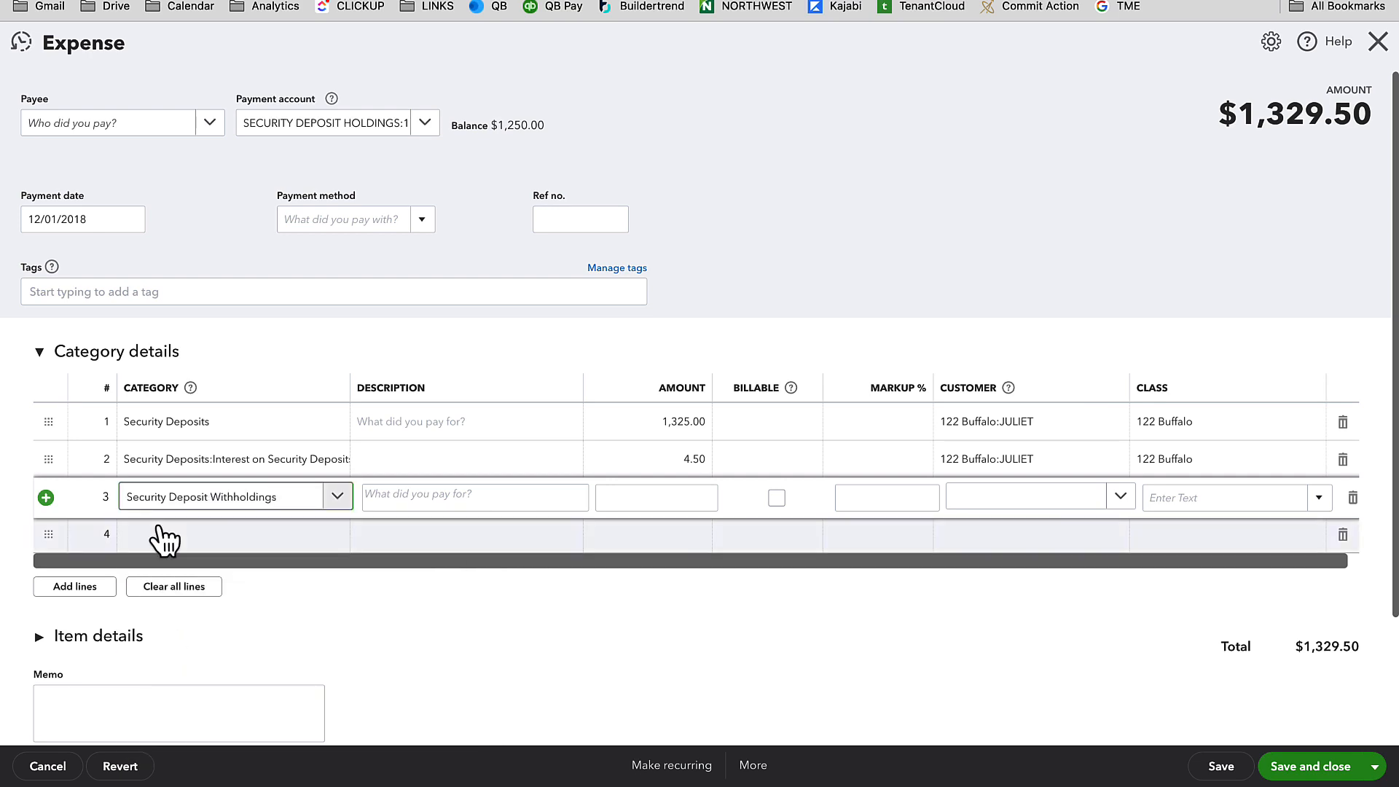
{"action": "left_click", "coordinate": [337, 498]}
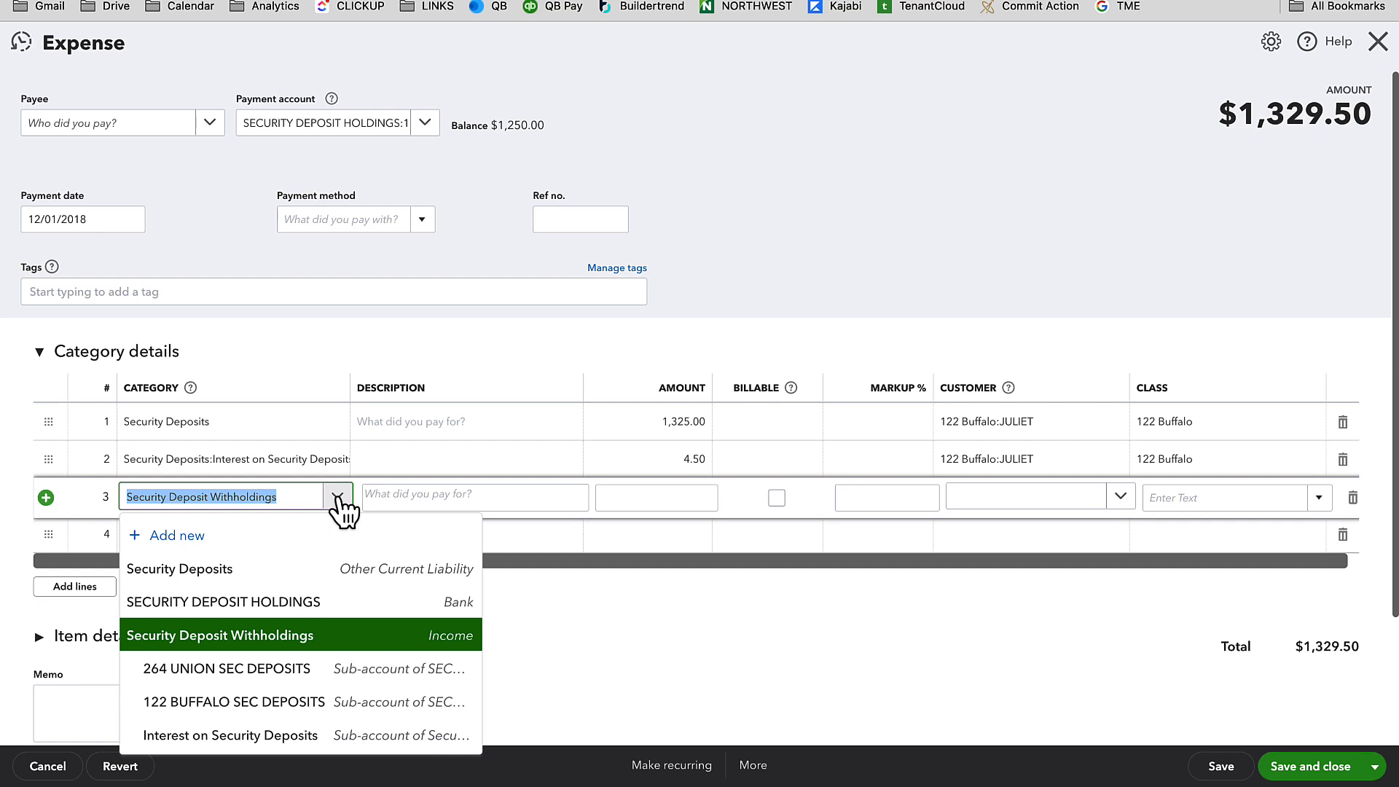
Describe the withholding line as "Retainage for Damage to Property".
{"action": "left_click", "coordinate": [423, 495]}
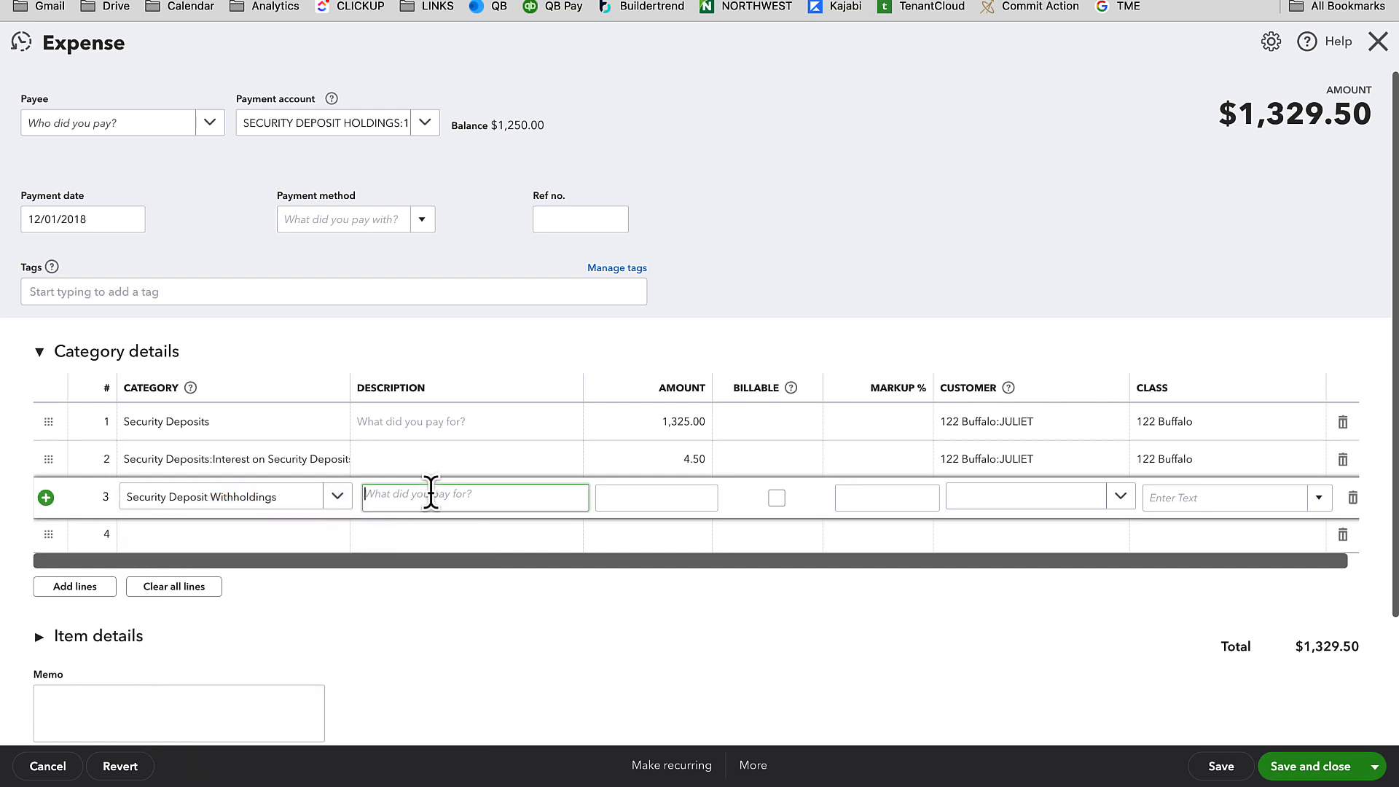
{"action": "type", "text": "Retainage for Damage to Property"}
{"action": "right_click", "coordinate": [391, 499]}
{"action": "left_click", "coordinate": [452, 375]}
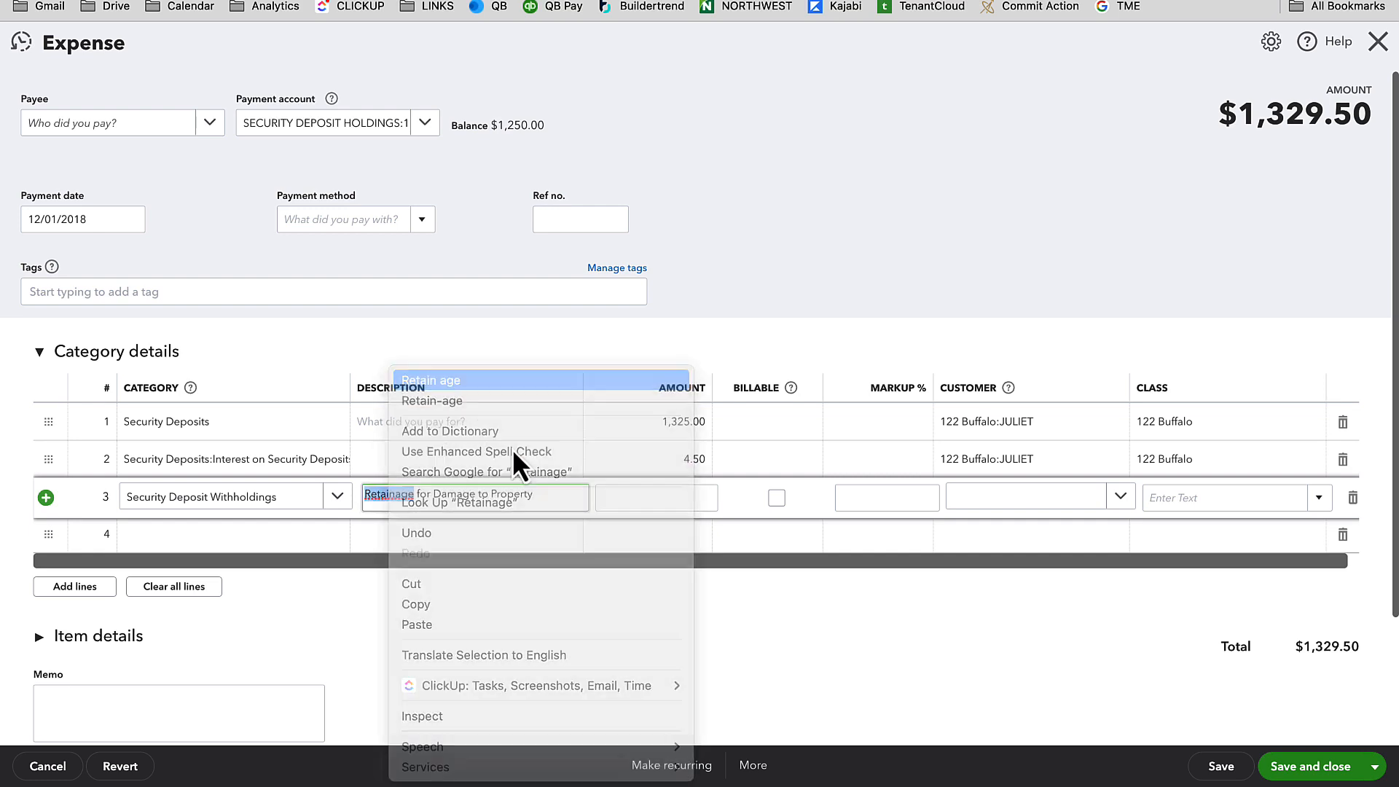
{"action": "left_click", "coordinate": [399, 497]}
{"action": "key", "text": "BackSpace"}
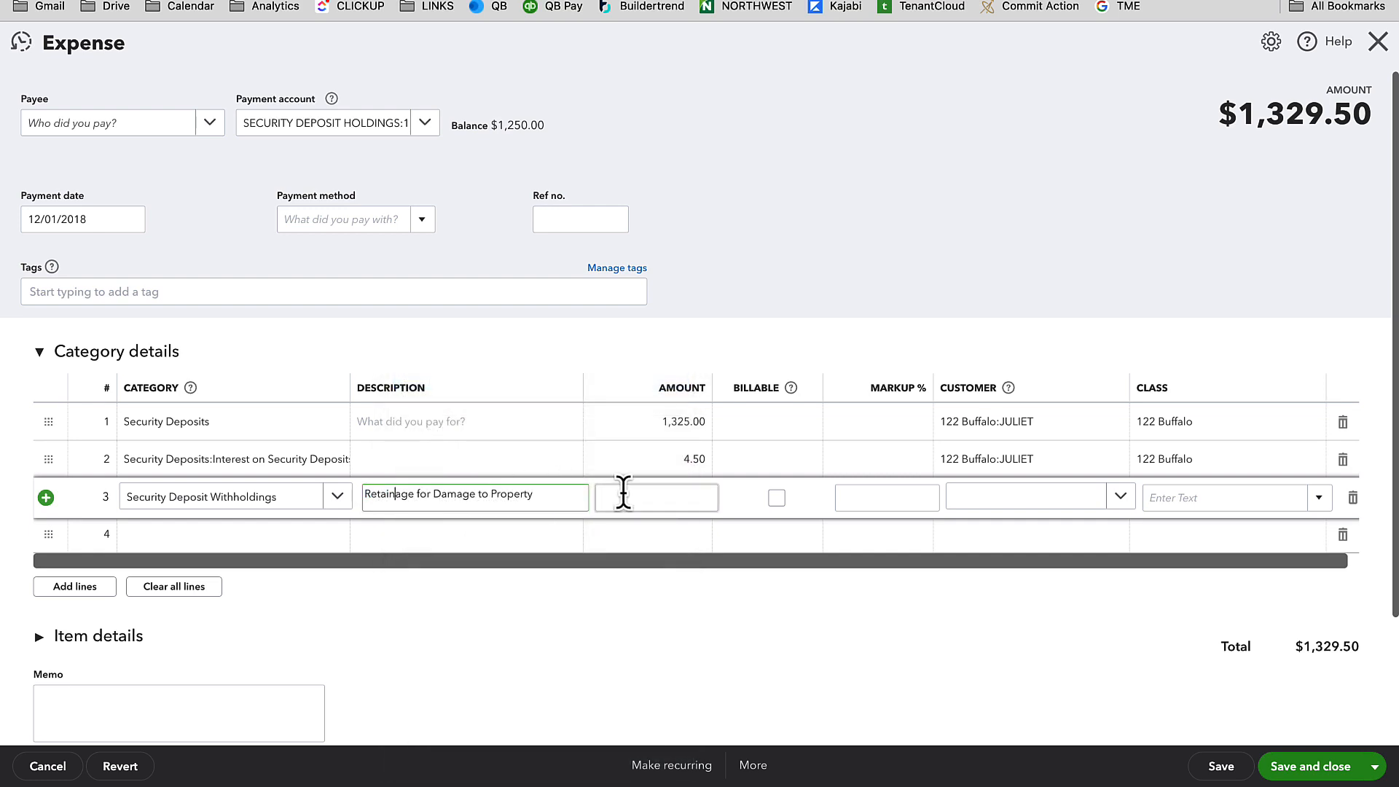
Set the withholding line's amount to -320.00 and assign the tenant's sub-customer record under 122 Buffalo as its customer.
{"action": "left_click", "coordinate": [626, 496]}
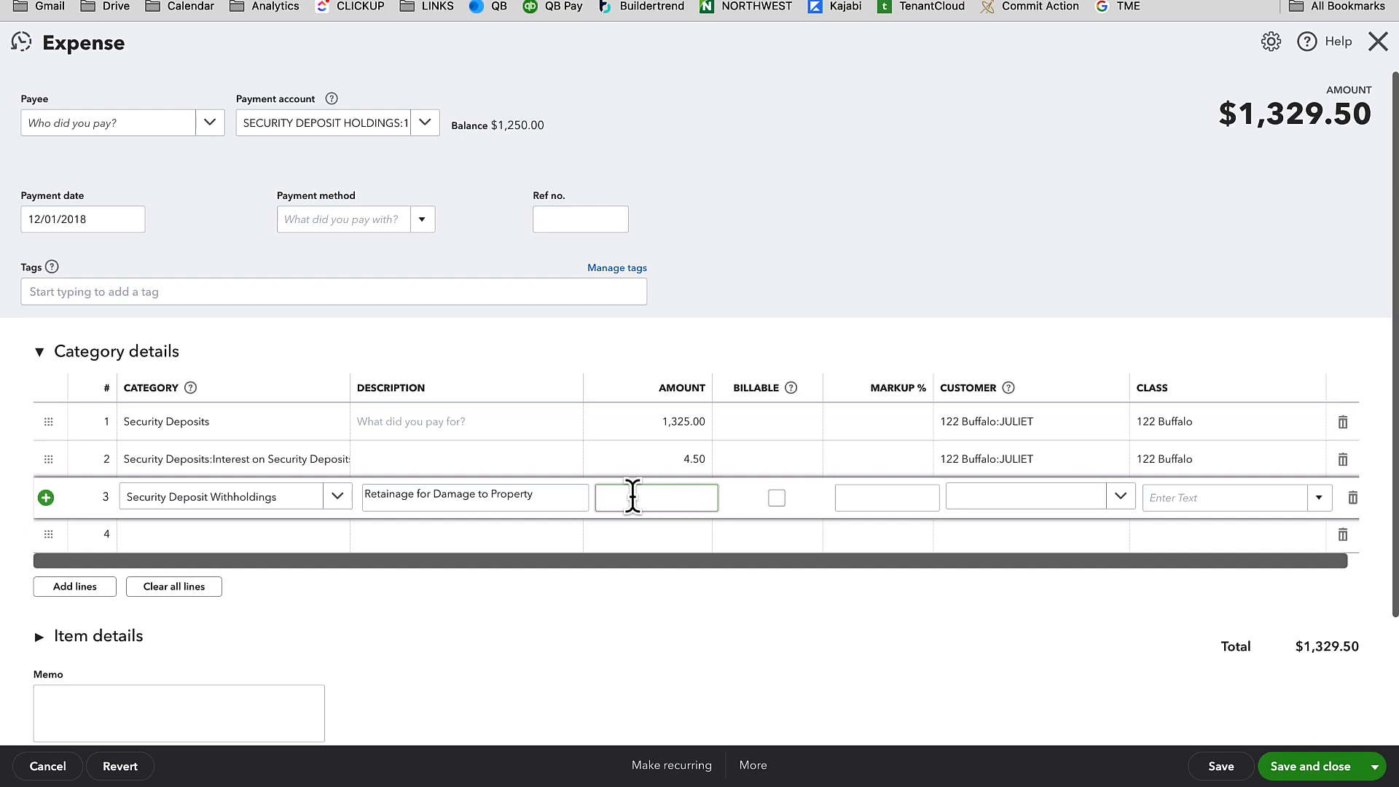
{"action": "type", "text": "-"}
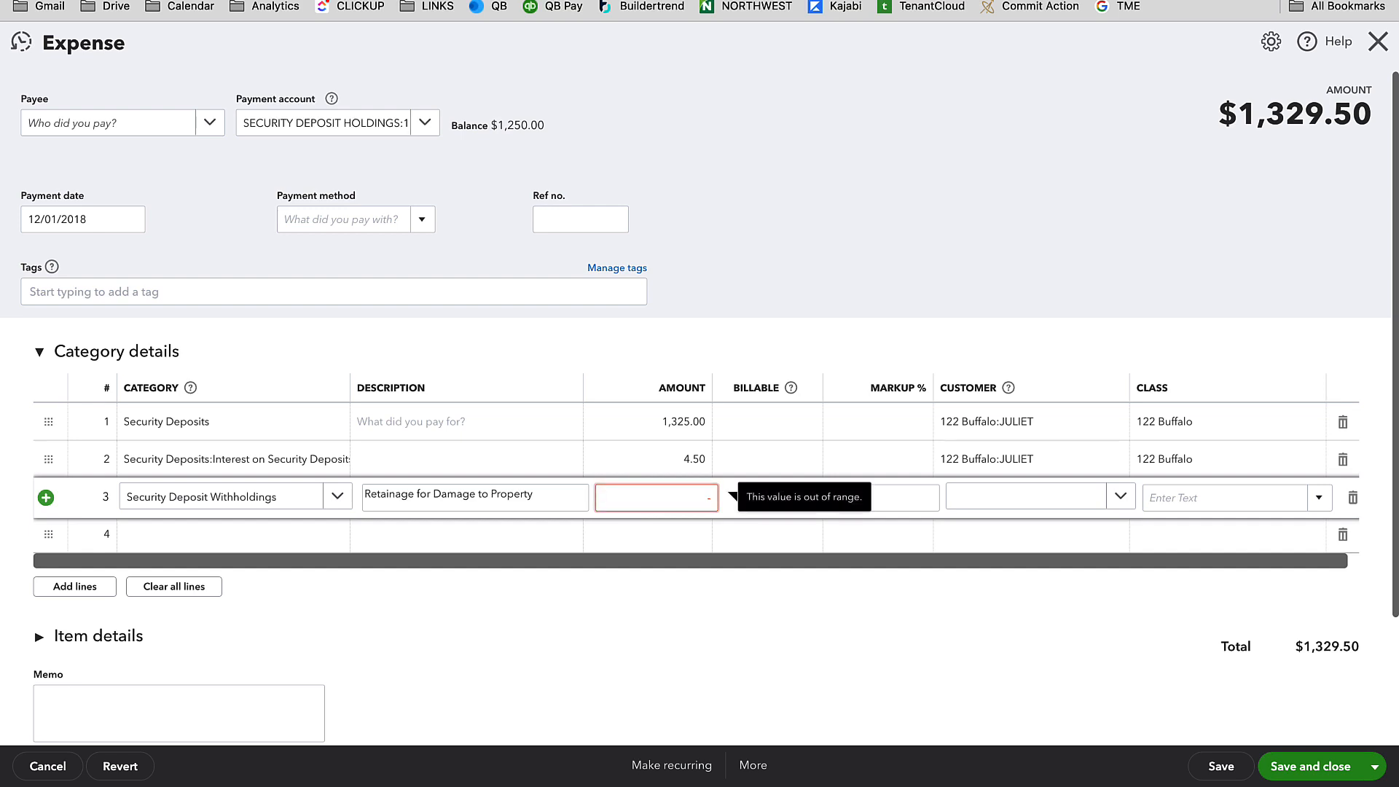
{"action": "type", "text": "320"}
{"action": "key", "text": "Tab"}
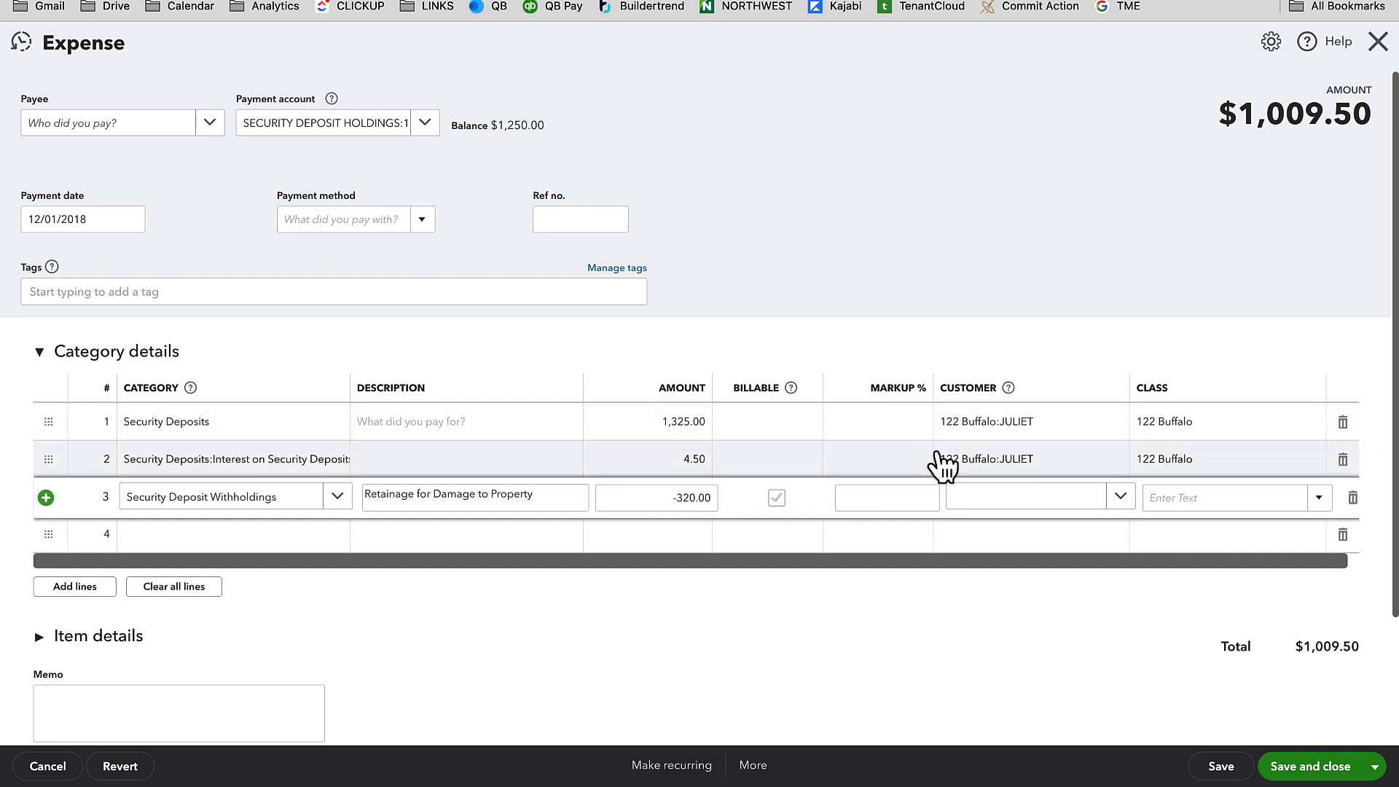
{"action": "left_click", "coordinate": [1009, 502]}
{"action": "type", "text": "juliet"}
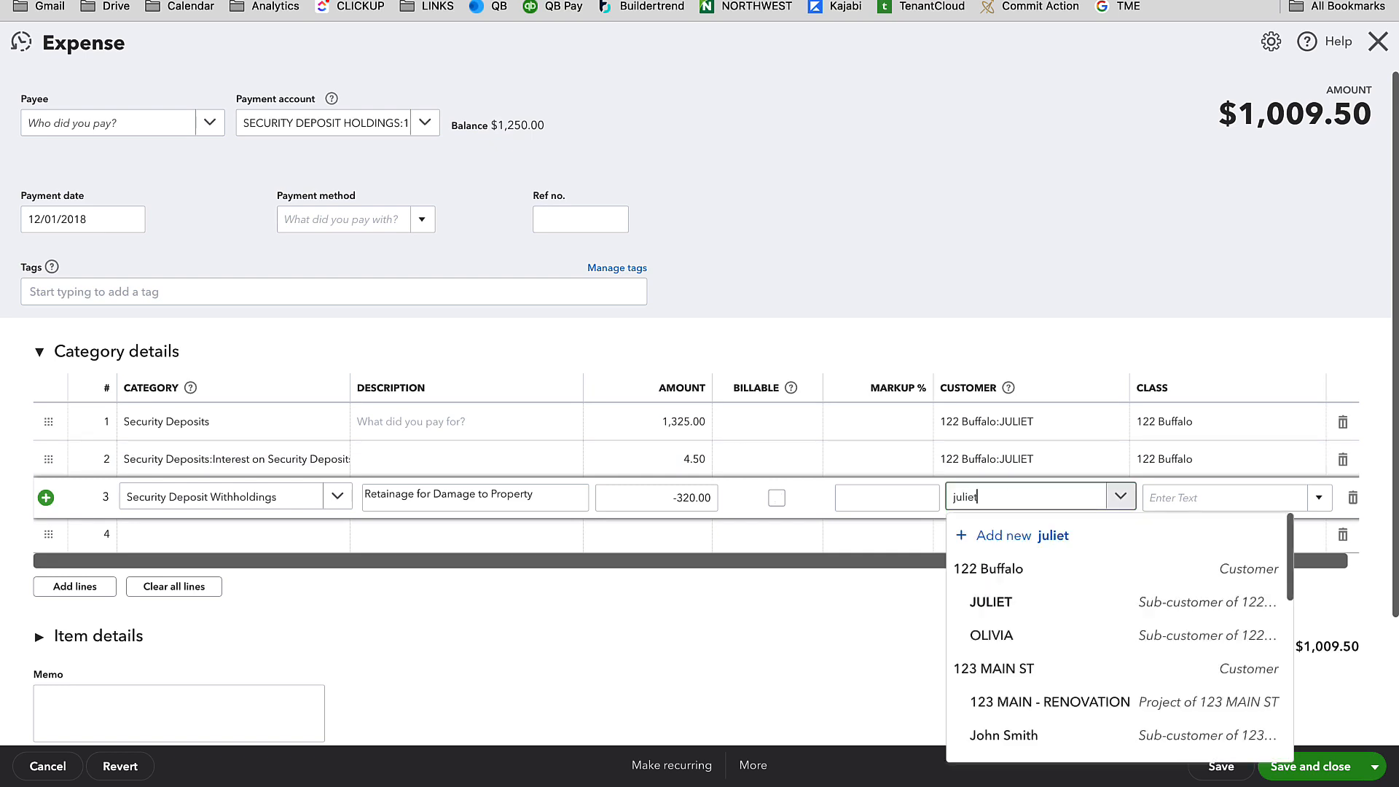
{"action": "left_click", "coordinate": [998, 565]}
Assign the class 122 Buffalo to the withholding line, then save and close the refund expense.
{"action": "left_click", "coordinate": [1192, 492]}
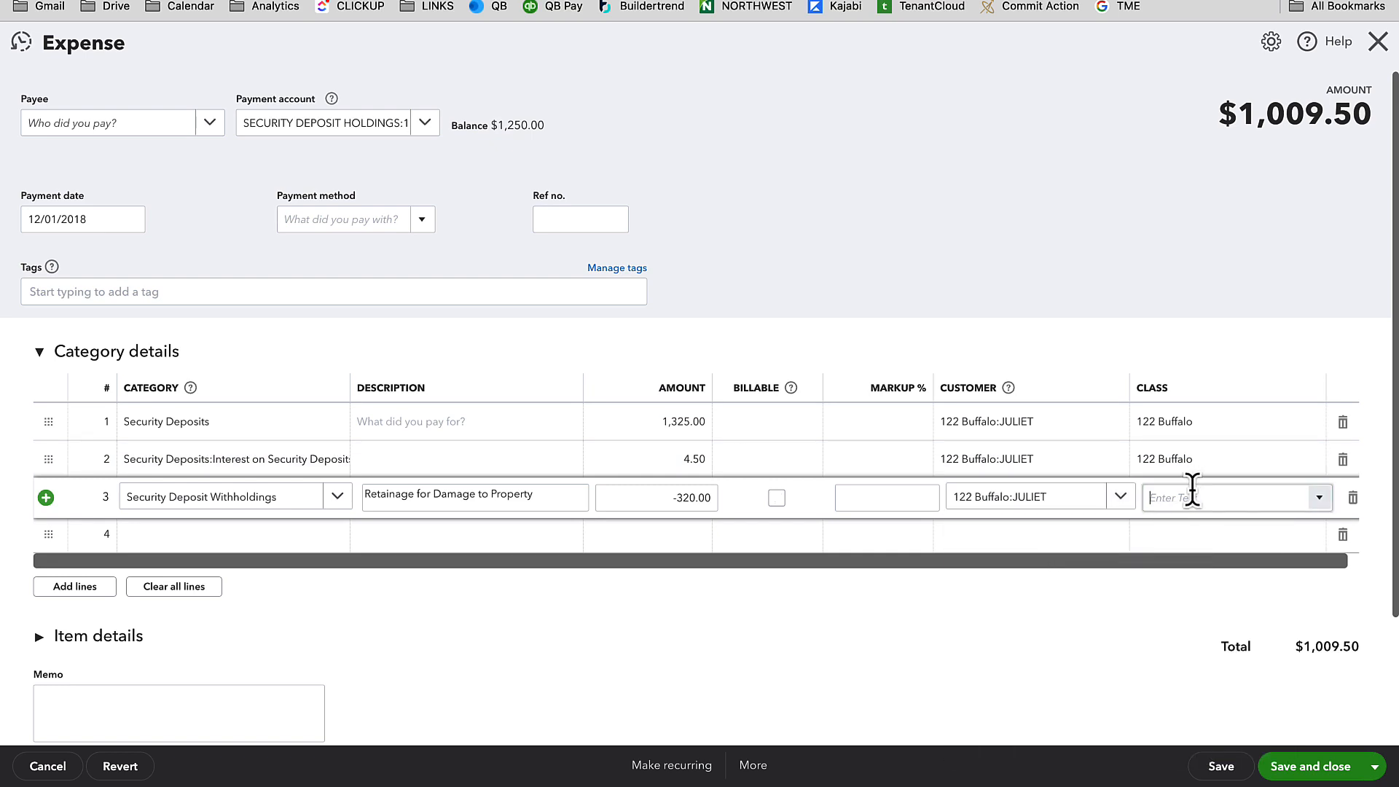
{"action": "type", "text": "122 Buffalo"}
{"action": "left_click", "coordinate": [1191, 567]}
{"action": "left_click", "coordinate": [1254, 186]}
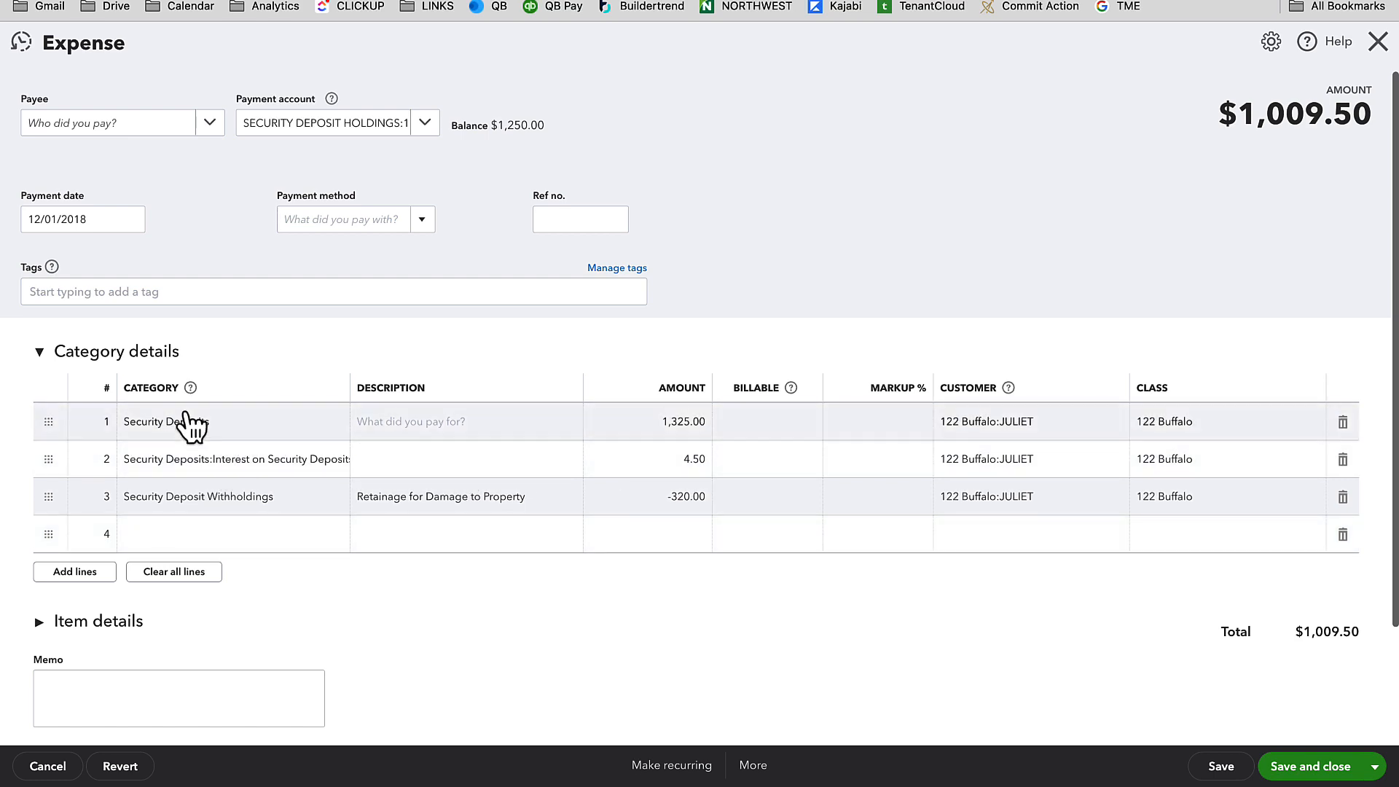
{"action": "left_click", "coordinate": [662, 498]}
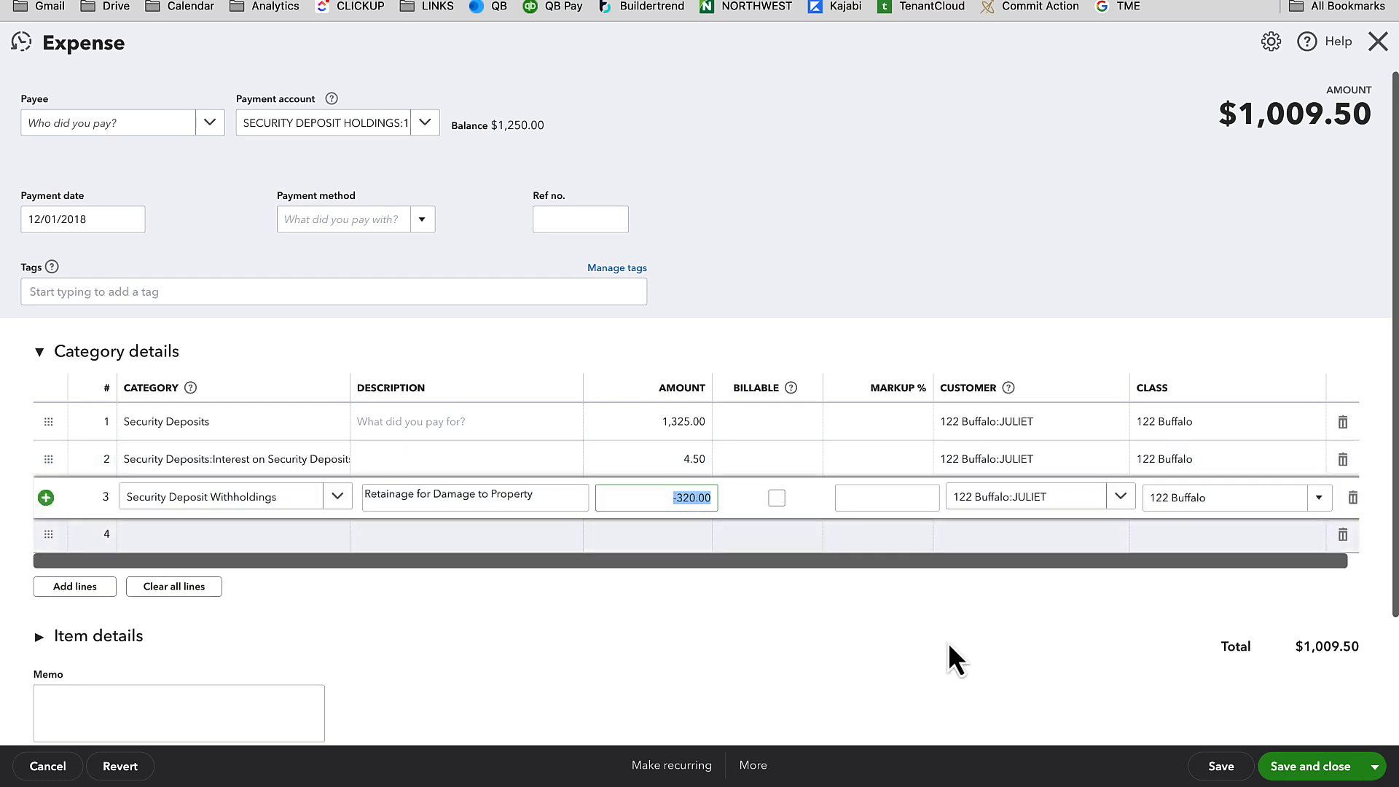
{"action": "left_click", "coordinate": [1322, 779]}
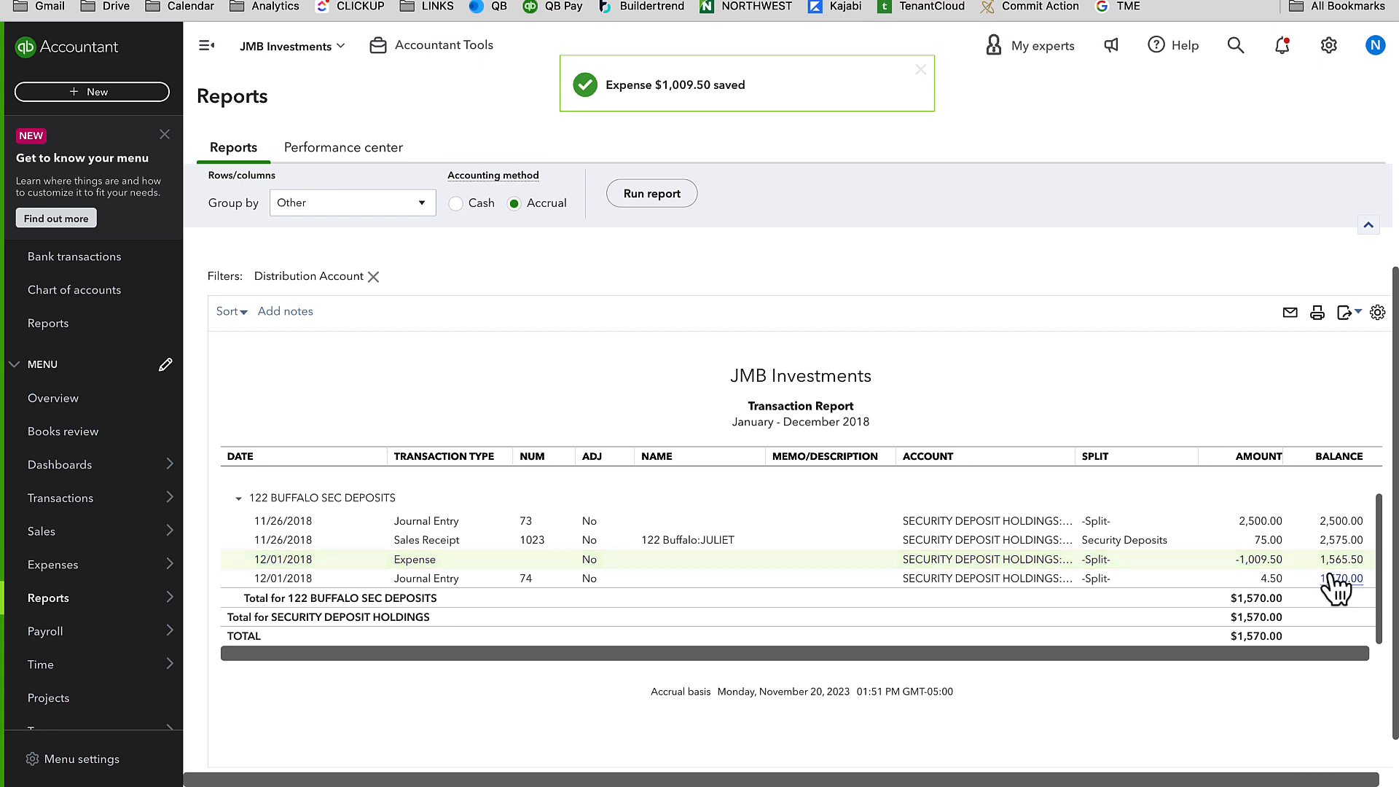
Check the updated deposit account transactions, then return to the Balance Sheet and open the Profit and Loss report behind Net Income.
{"action": "scroll", "coordinate": [689, 532], "scroll_direction": "right", "scroll_amount": 1}
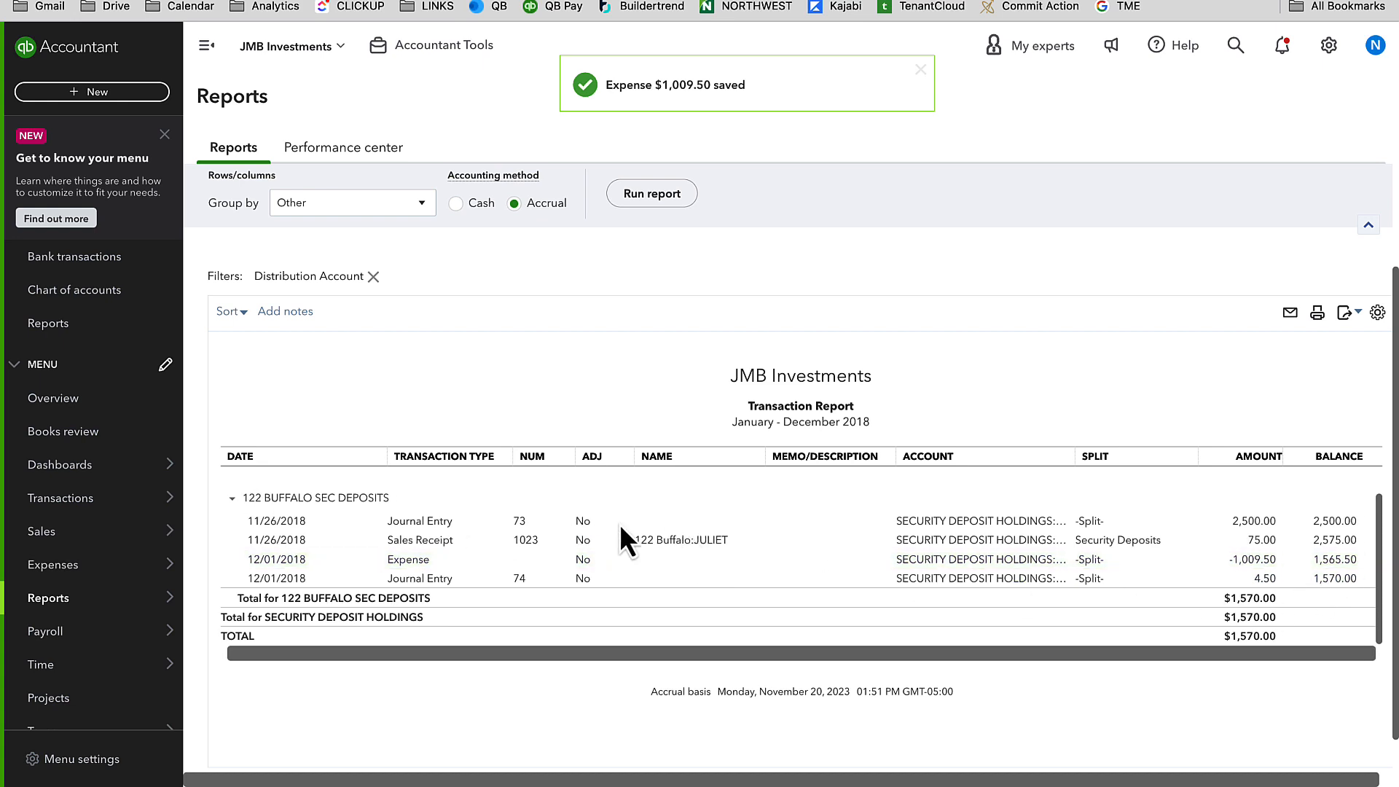
{"action": "scroll", "coordinate": [467, 507], "scroll_direction": "up", "scroll_amount": 1}
{"action": "scroll", "coordinate": [437, 409], "scroll_direction": "up", "scroll_amount": 3}
{"action": "left_click", "coordinate": [302, 183]}
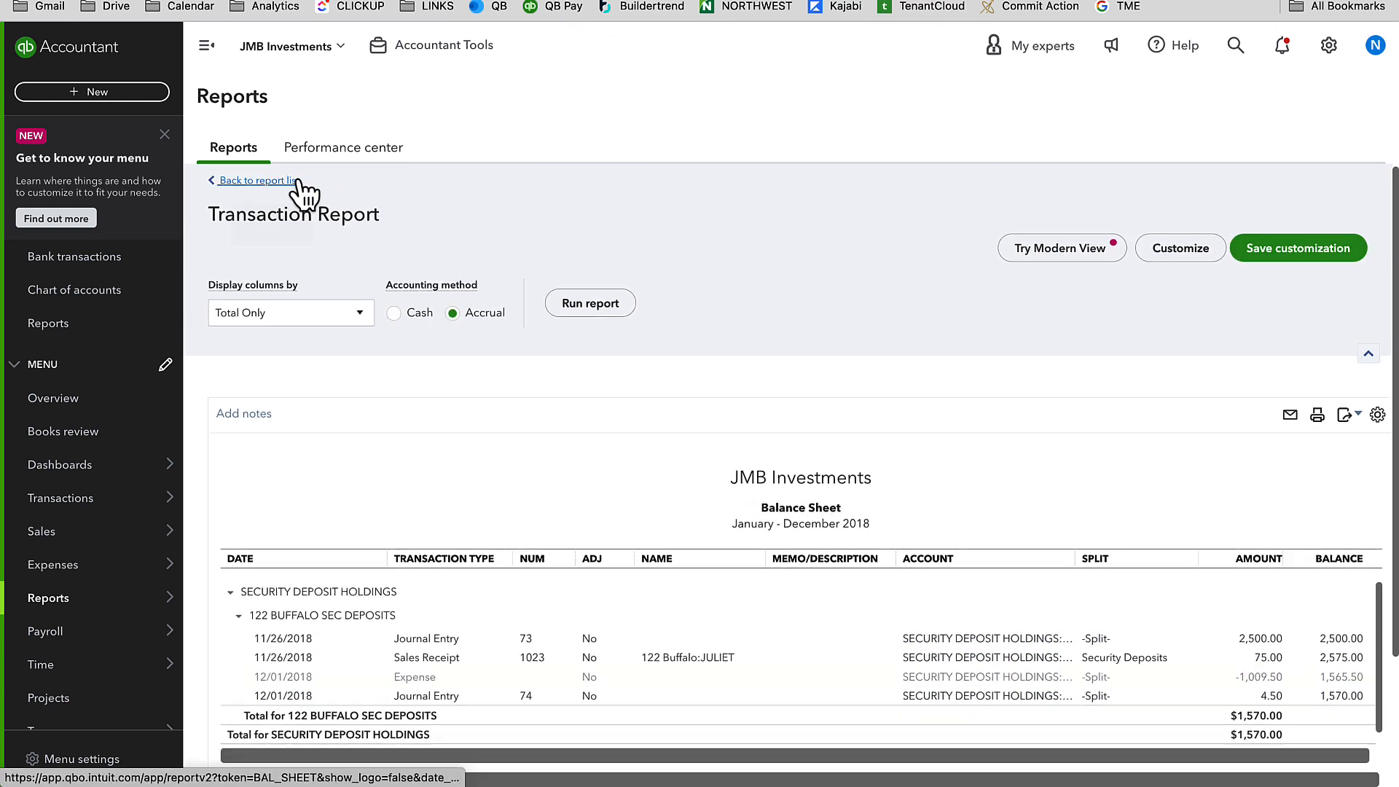
{"action": "scroll", "coordinate": [720, 506], "scroll_direction": "down", "scroll_amount": 7}
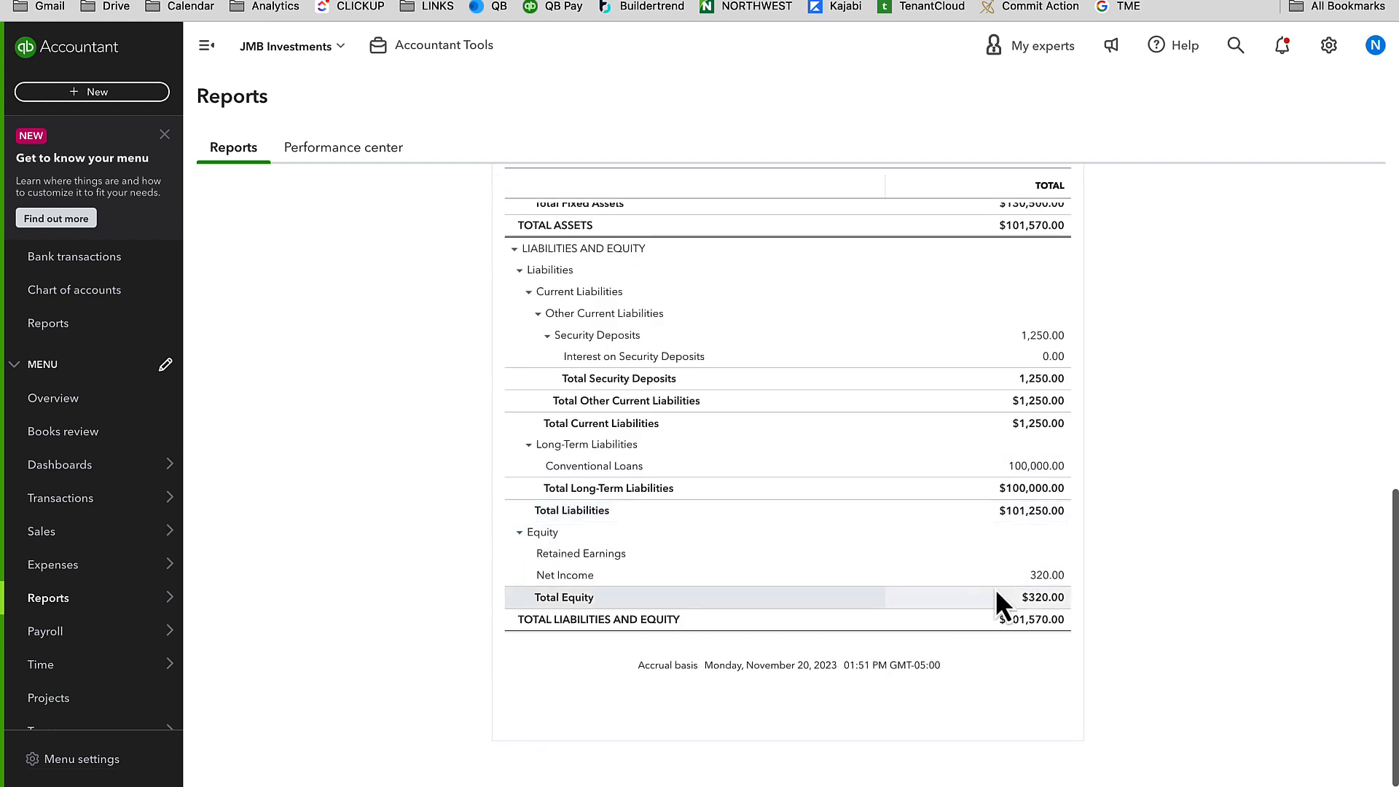
{"action": "left_click", "coordinate": [1047, 576]}
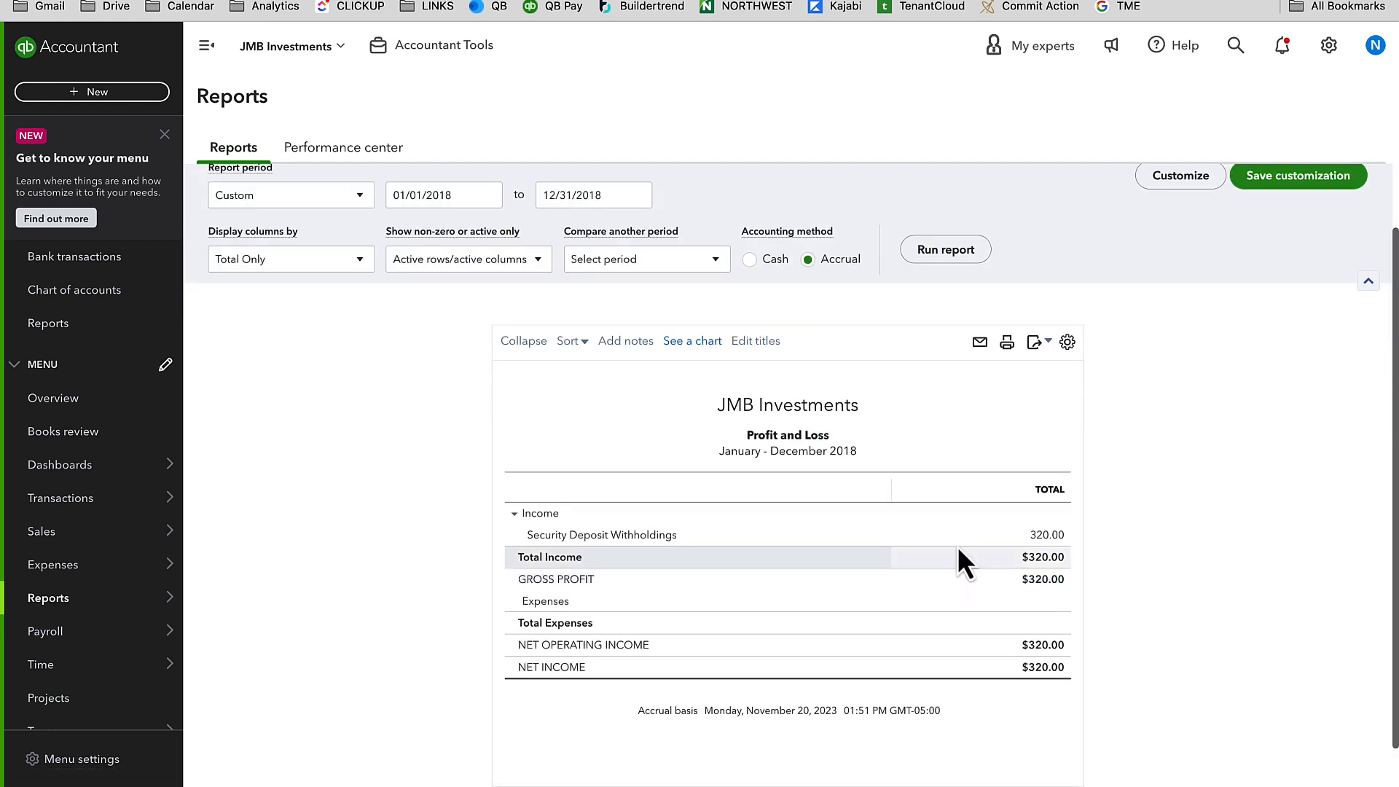